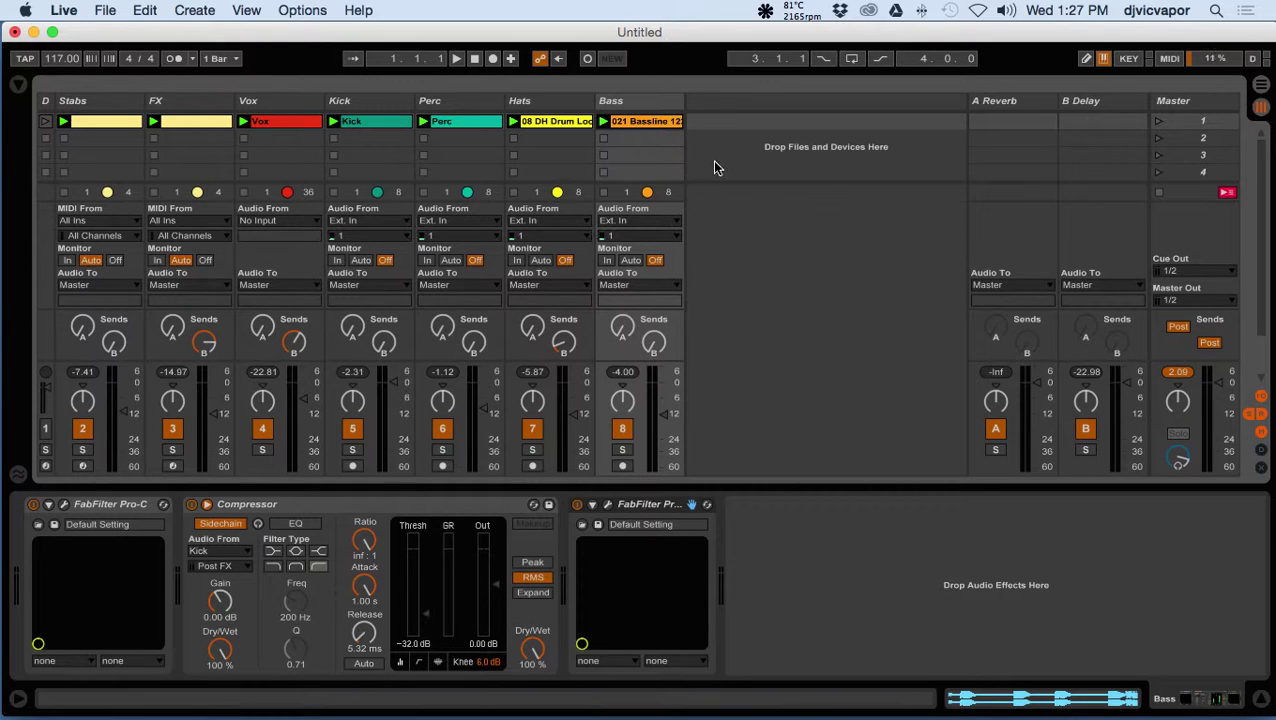
Insert a MIDI track after the Bass track, add an empty MIDI clip in its first slot, and enlarge the clip editor.
right_click(714, 128)
click(728, 149)
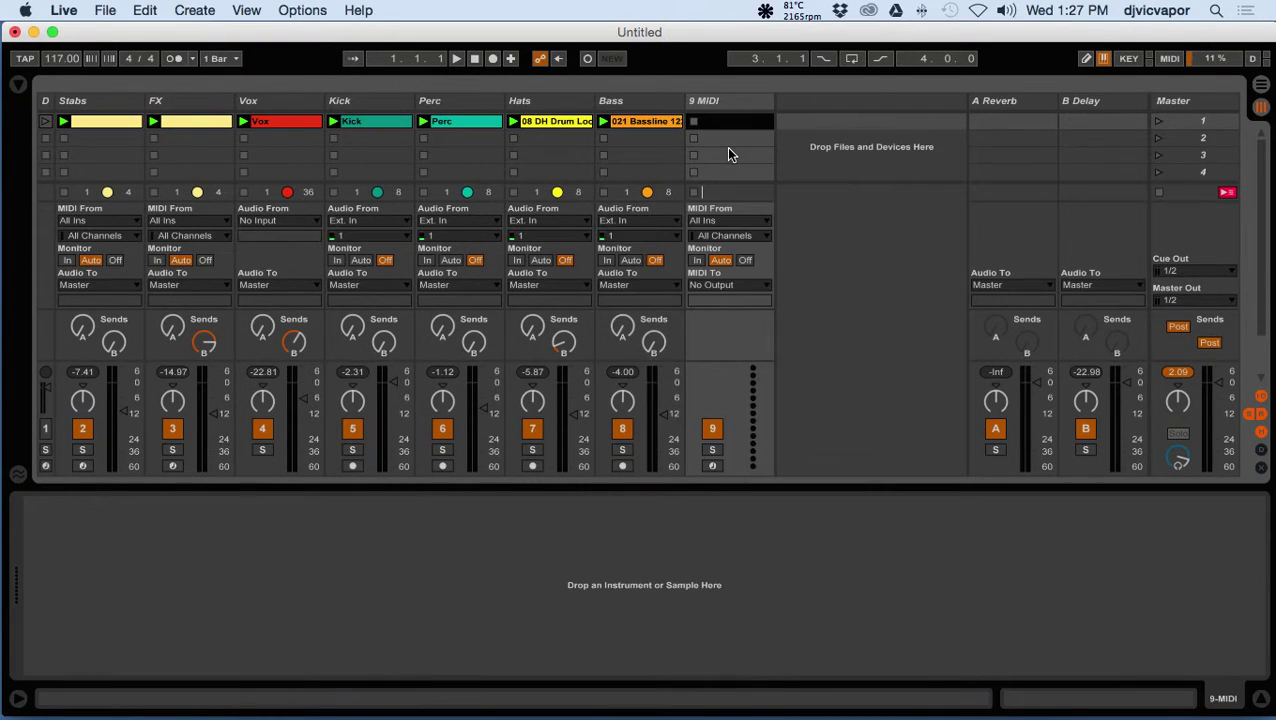
right_click(723, 120)
click(772, 146)
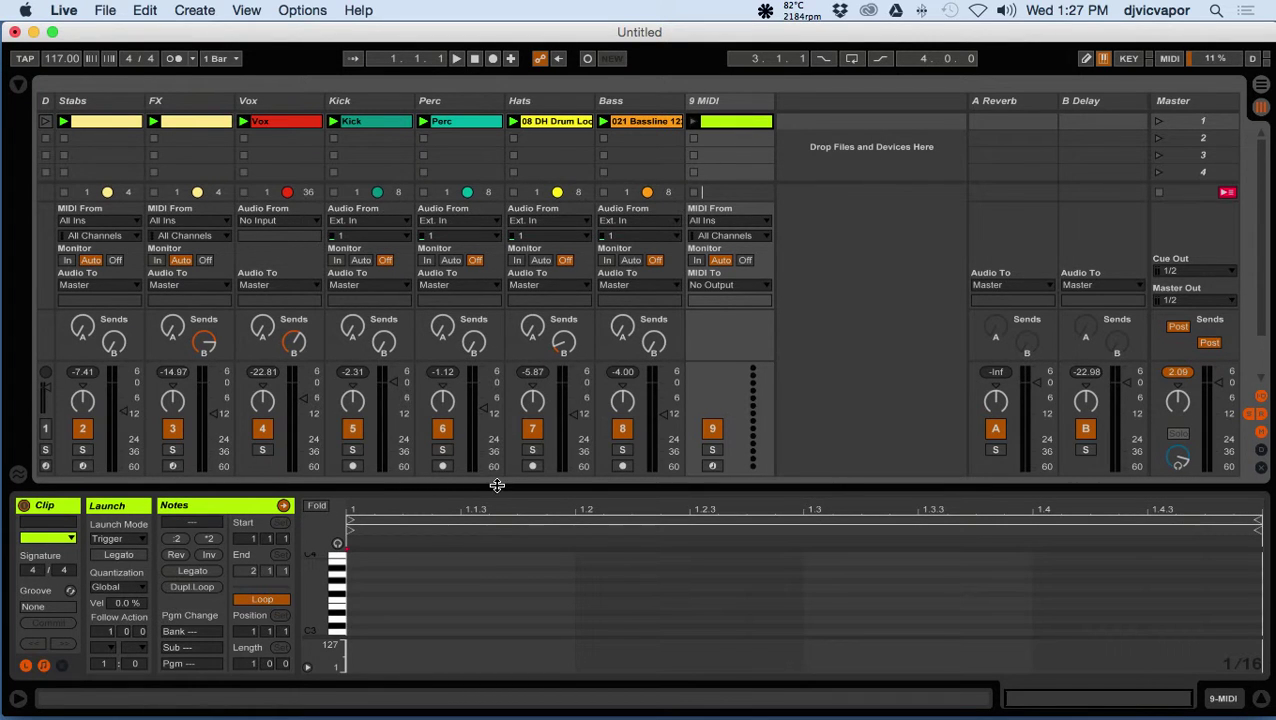
drag(497, 488, 527, 330)
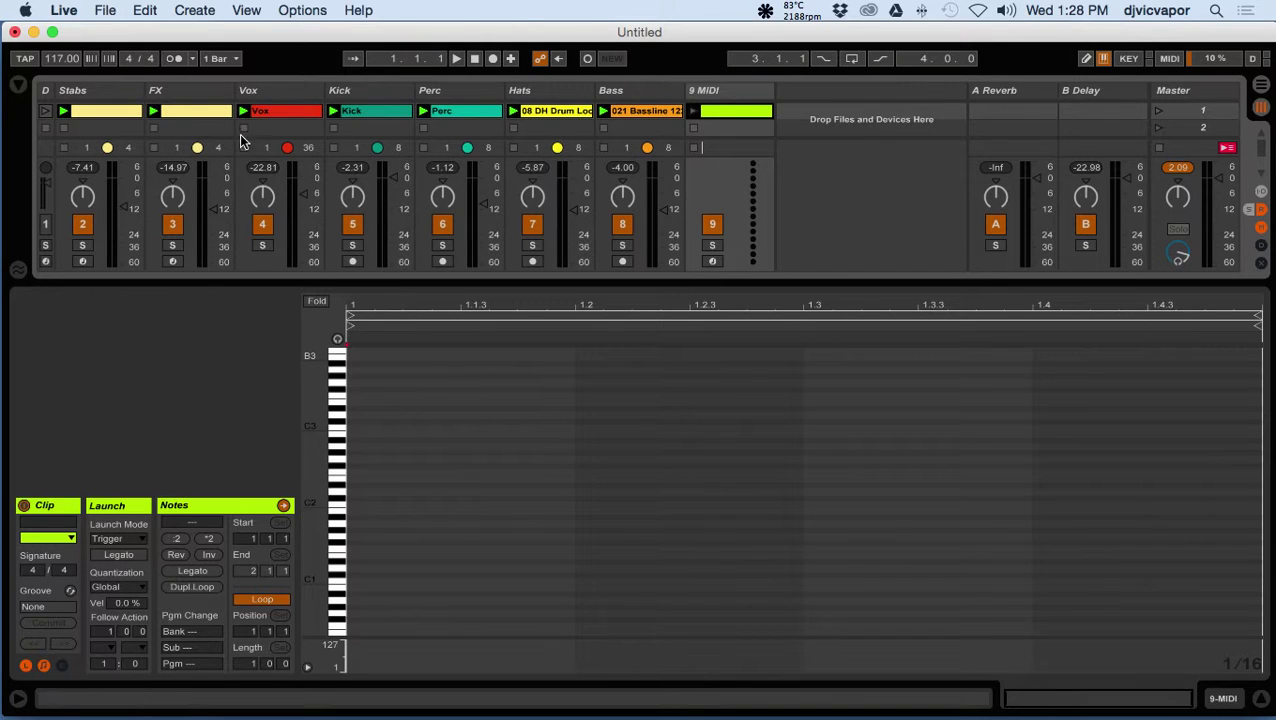
Examine the sample details and waveforms of the Kick and Bass clips.
click(384, 118)
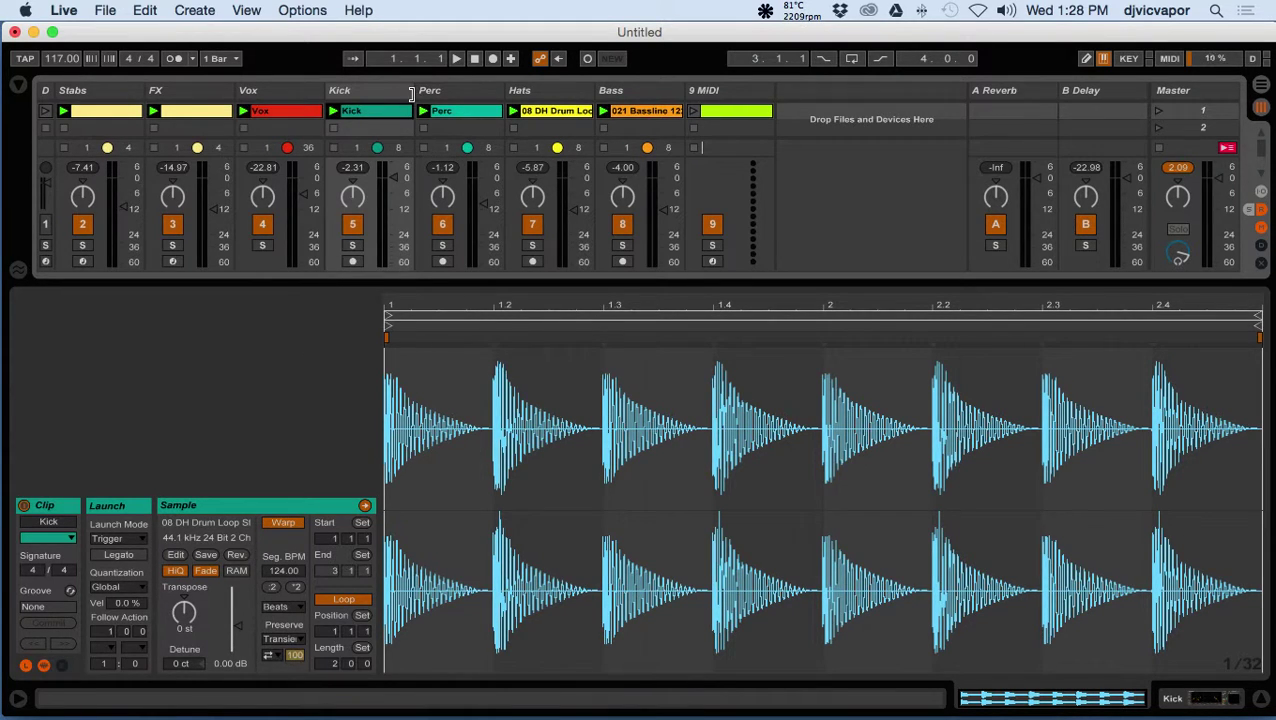
click(63, 666)
click(64, 666)
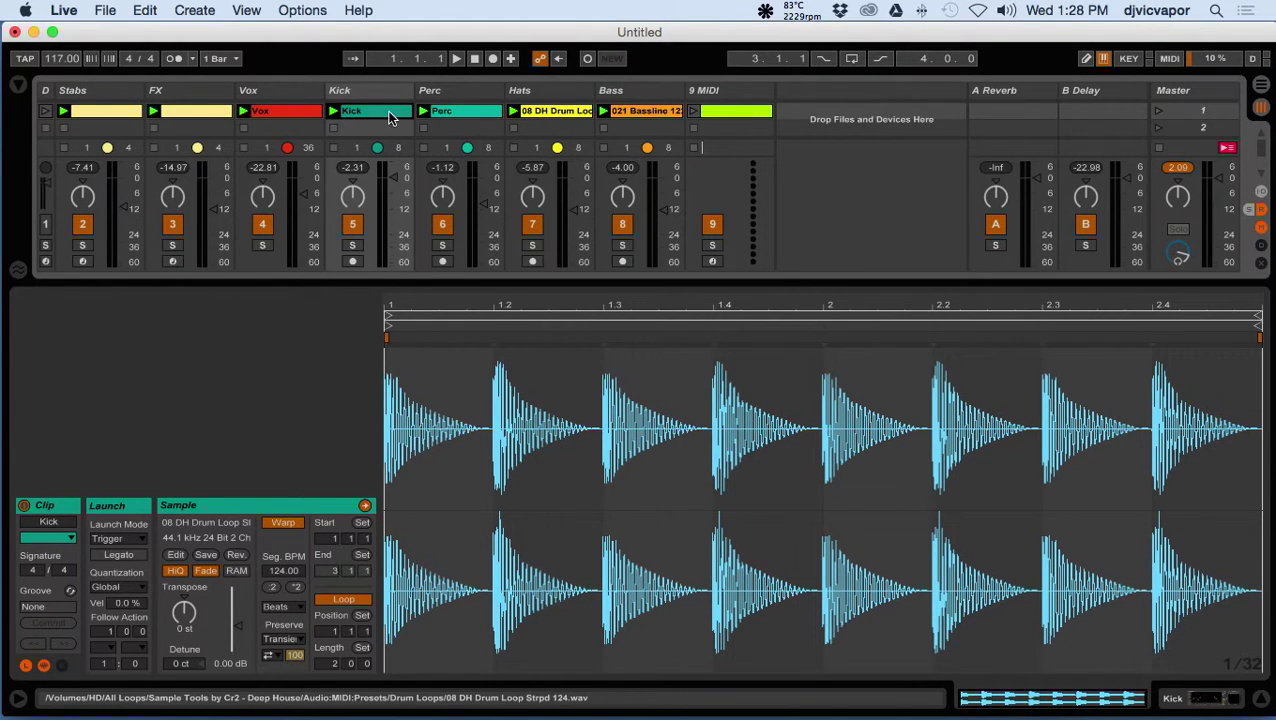
click(656, 115)
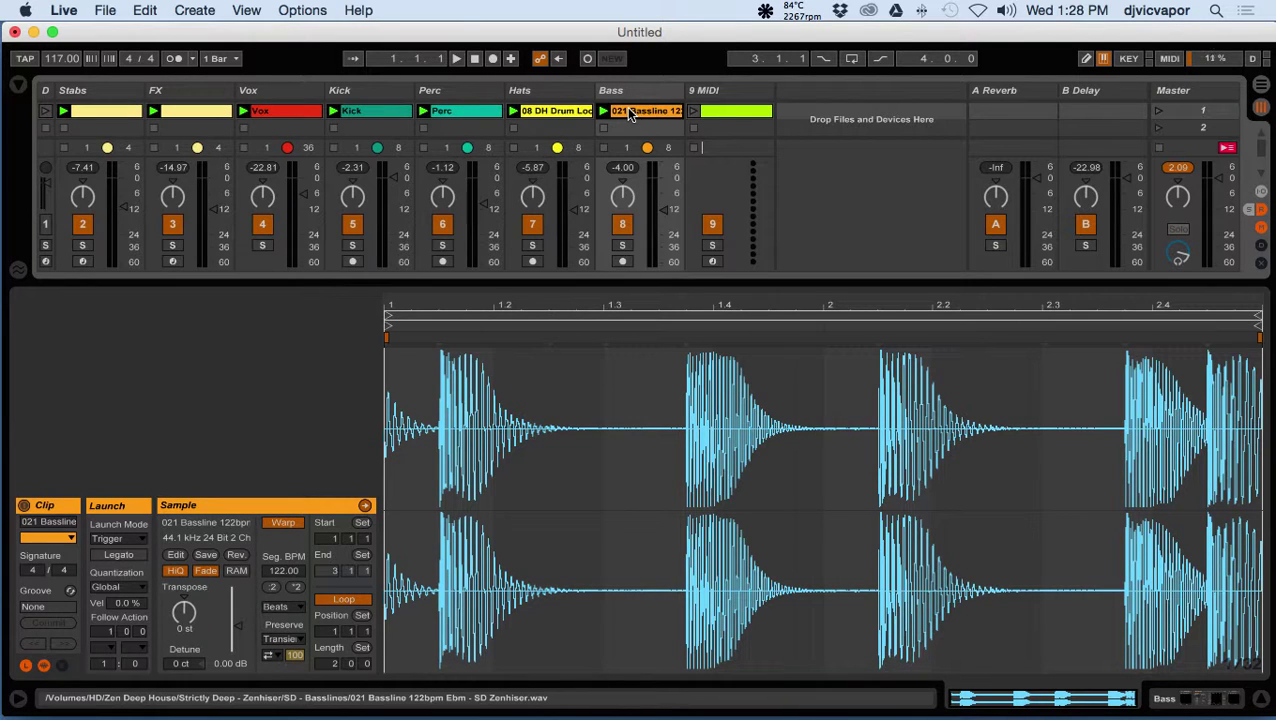
In the new MIDI clip, add an E1 note at 1.1.1, extend it with Legato to fill the bar, and duplicate the loop.
click(716, 112)
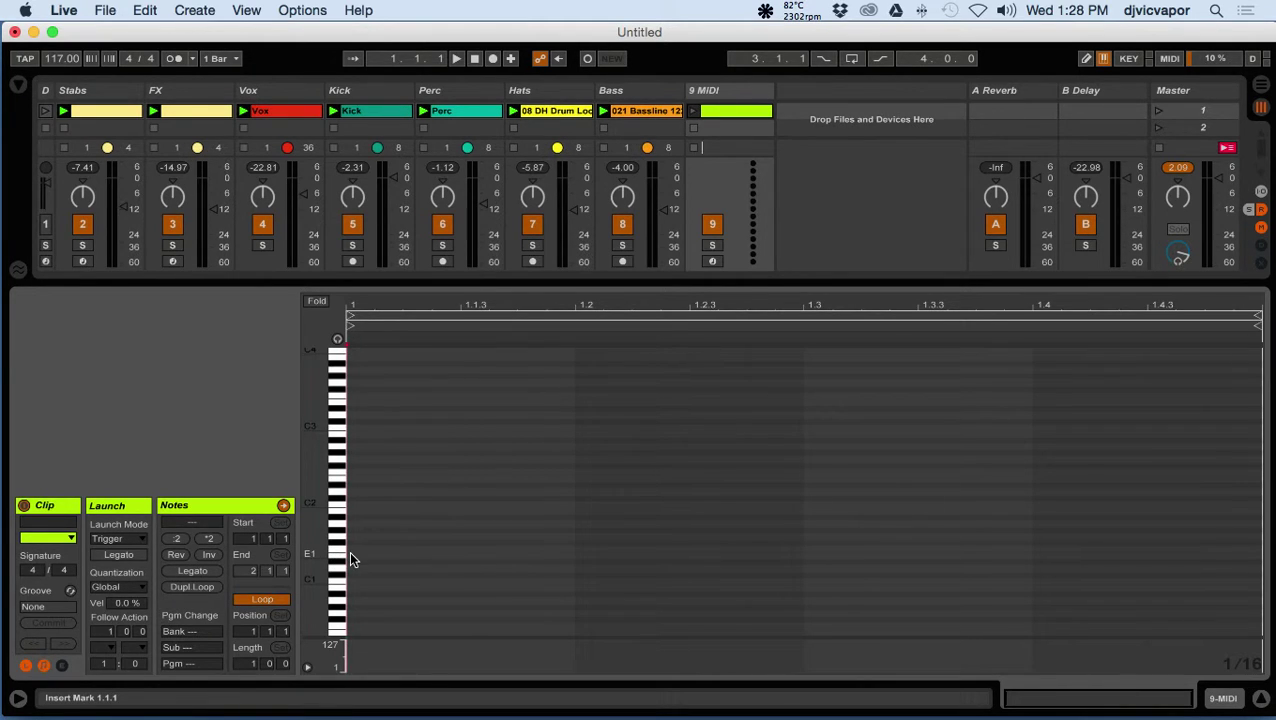
double_click(352, 557)
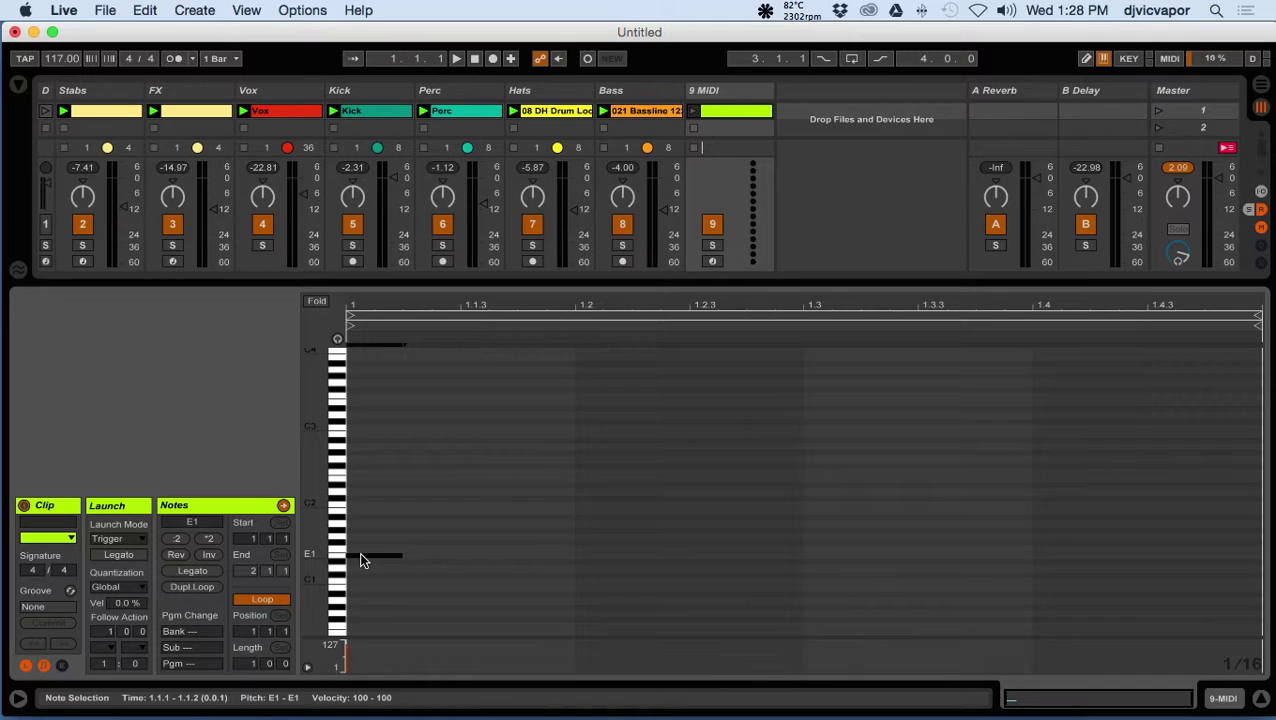
click(214, 572)
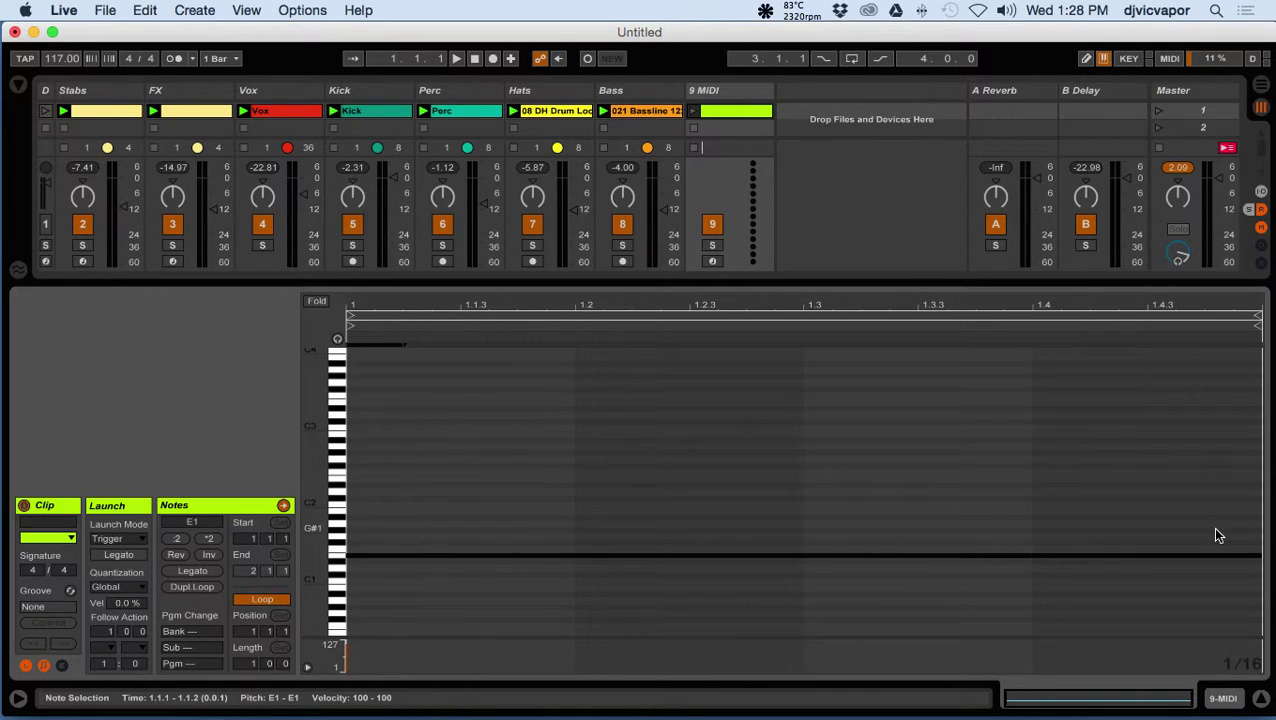
click(185, 587)
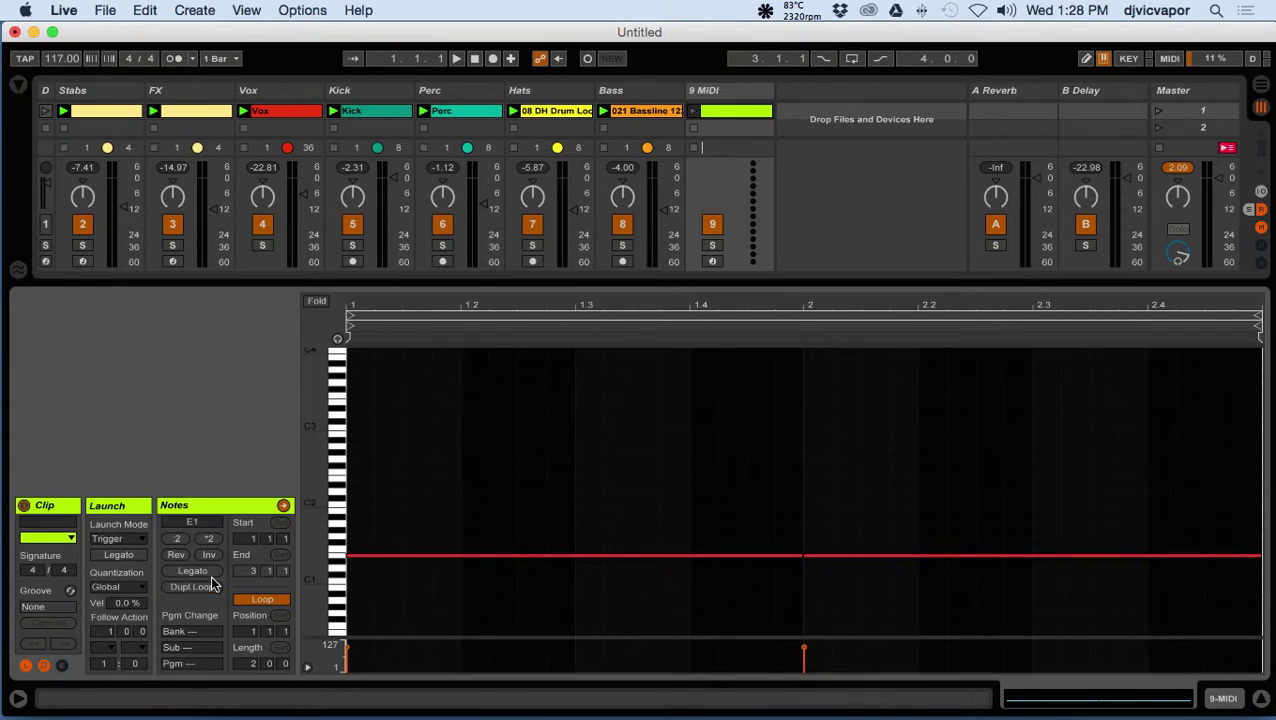
Transpose the second bar's note in the MIDI clip to F1.
click(871, 557)
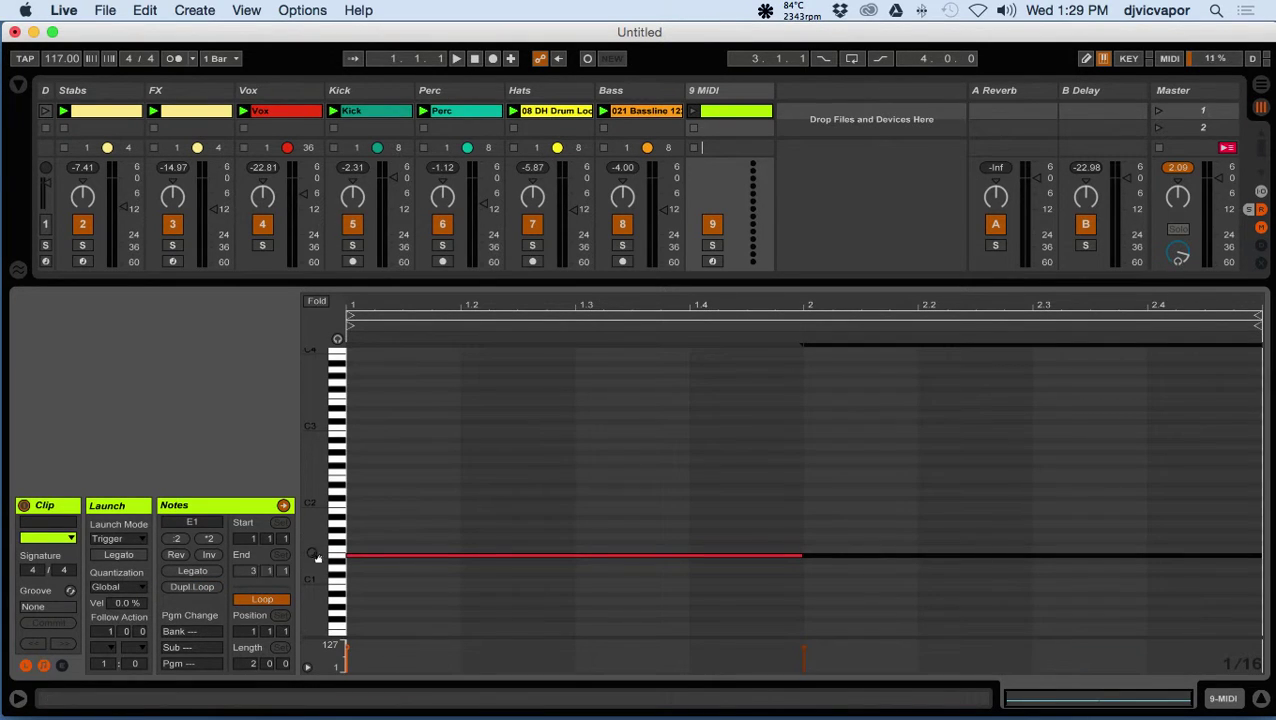
drag(313, 554, 390, 560)
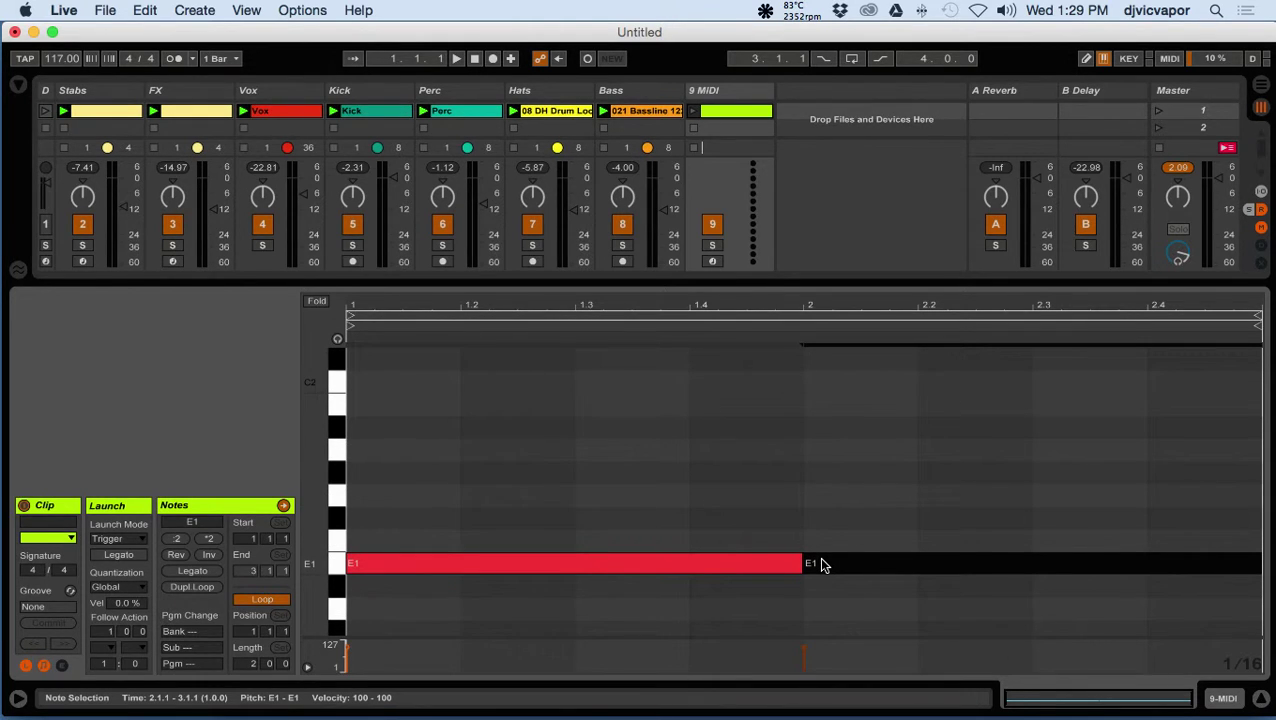
key(Up)
key(Up)
key(Up)
key(Up)
key(Up)
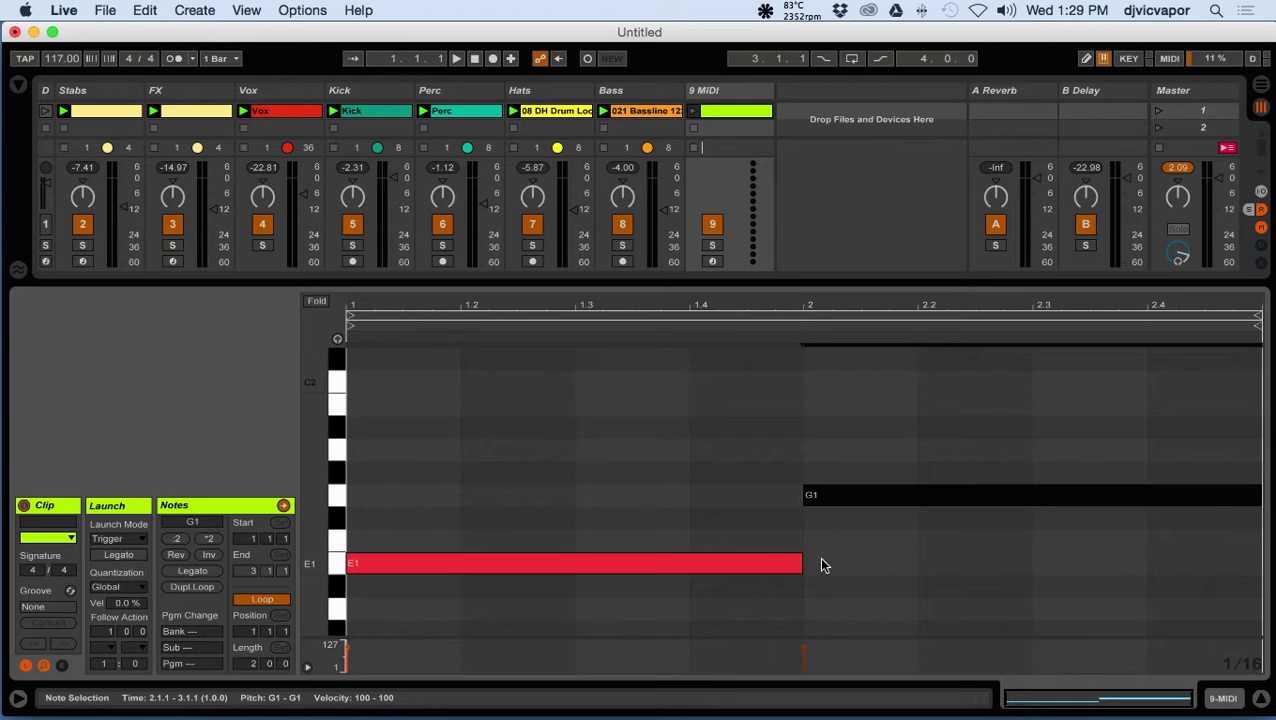
key(Down)
key(Down)
key(Down)
key(Down)
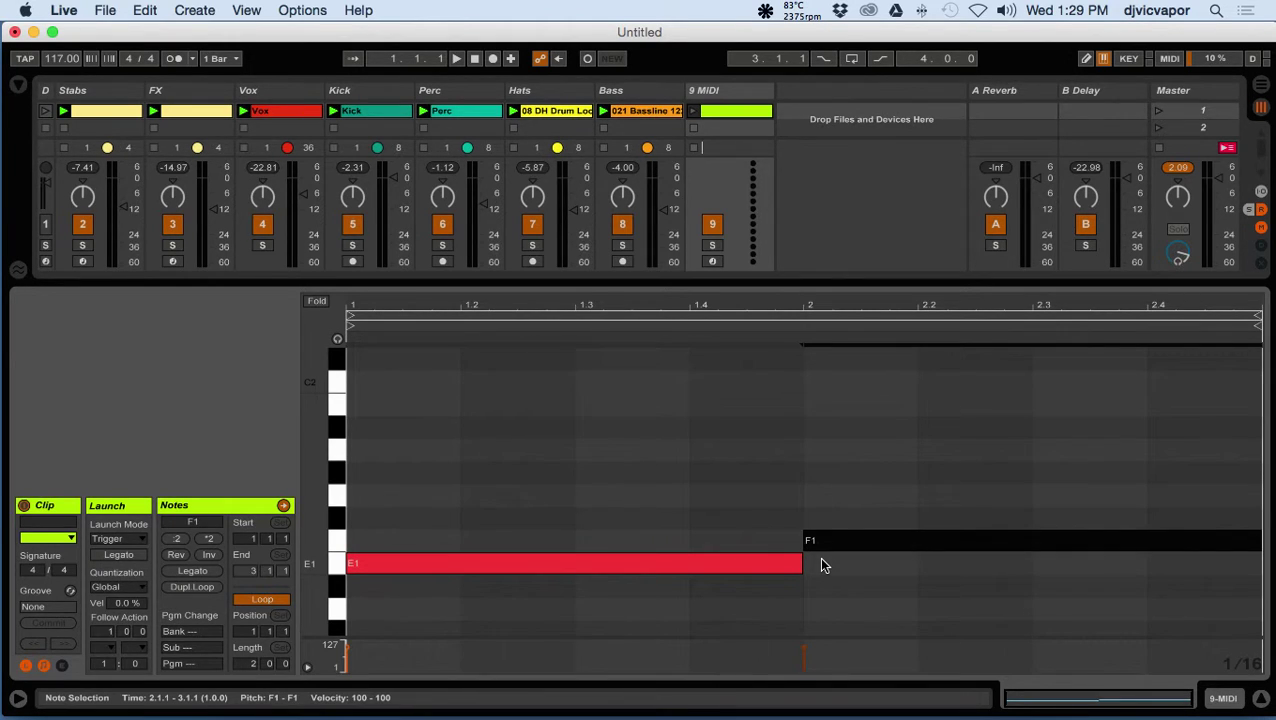
Launch the new MIDI clip and solo its track.
click(320, 303)
click(712, 92)
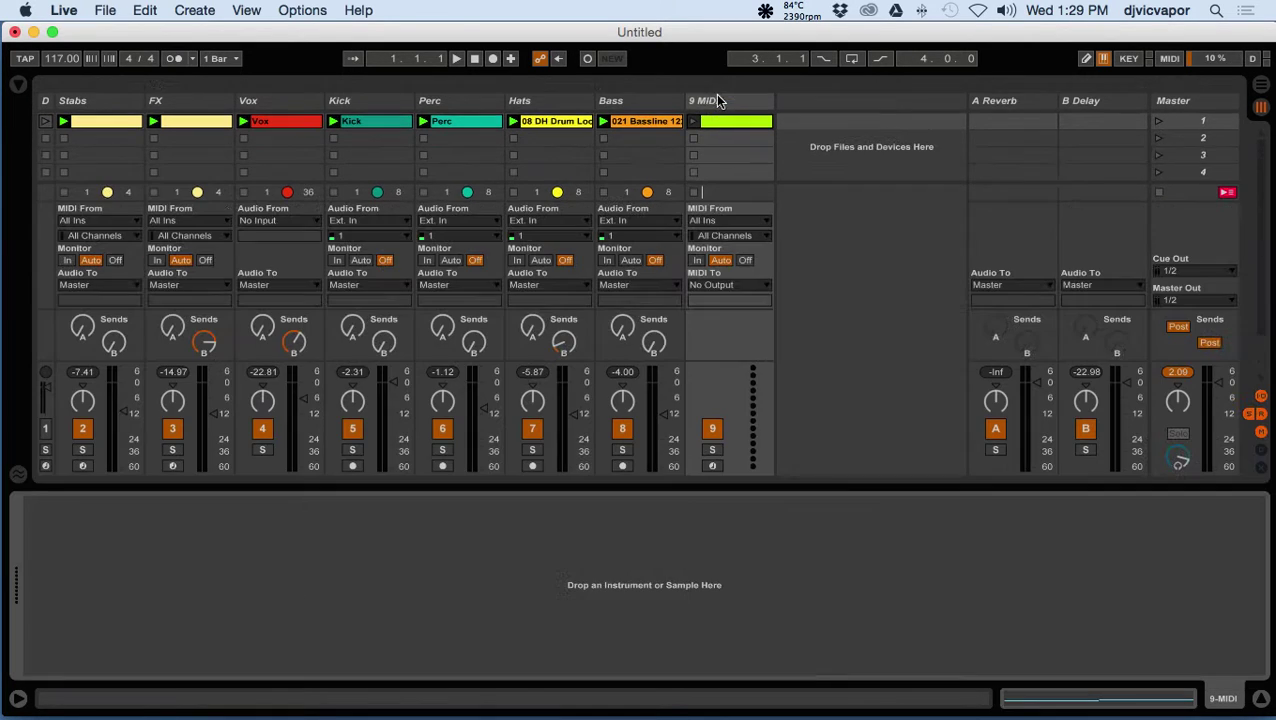
click(695, 121)
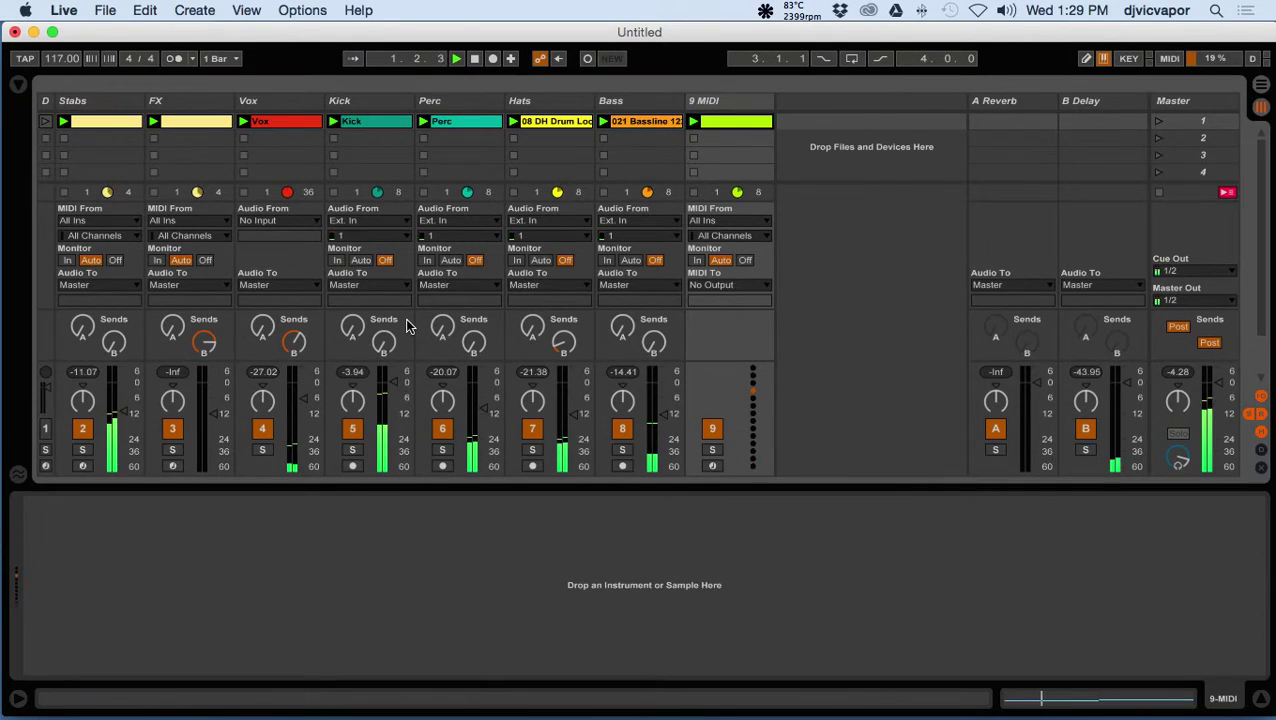
click(712, 450)
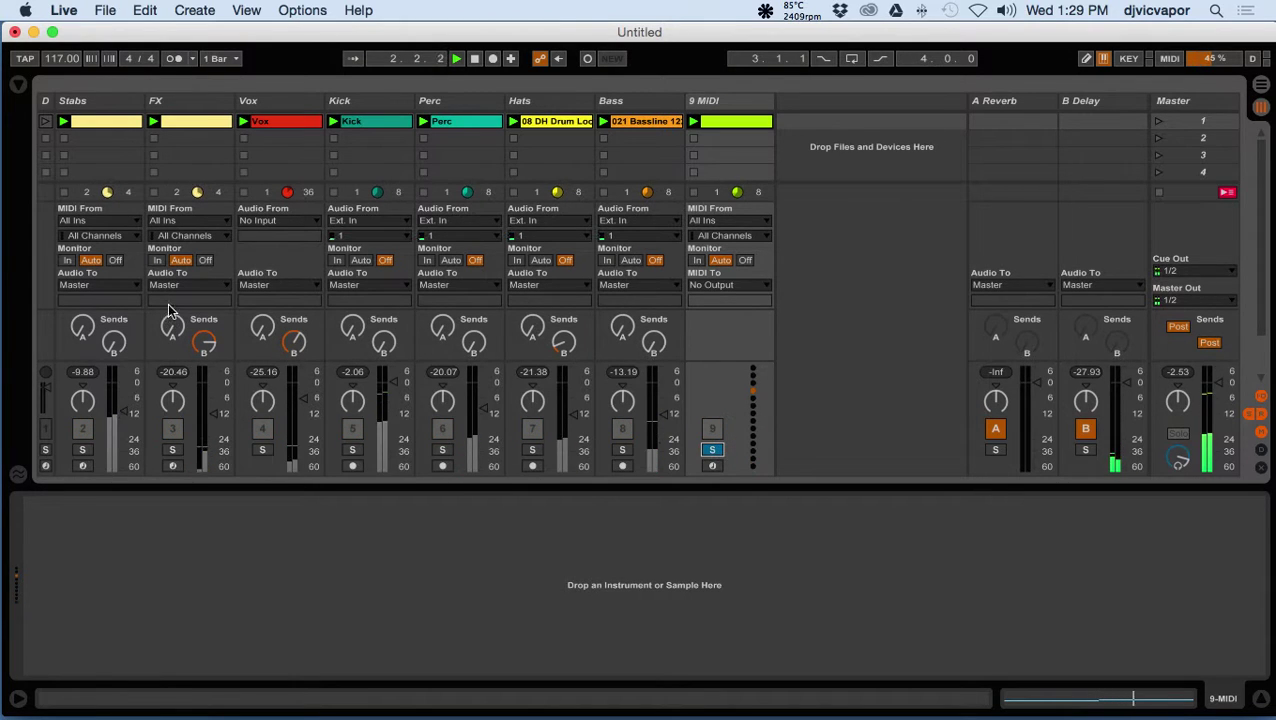
Load the Hybrid VST plug-in from the browser as the instrument on the new MIDI track.
click(18, 85)
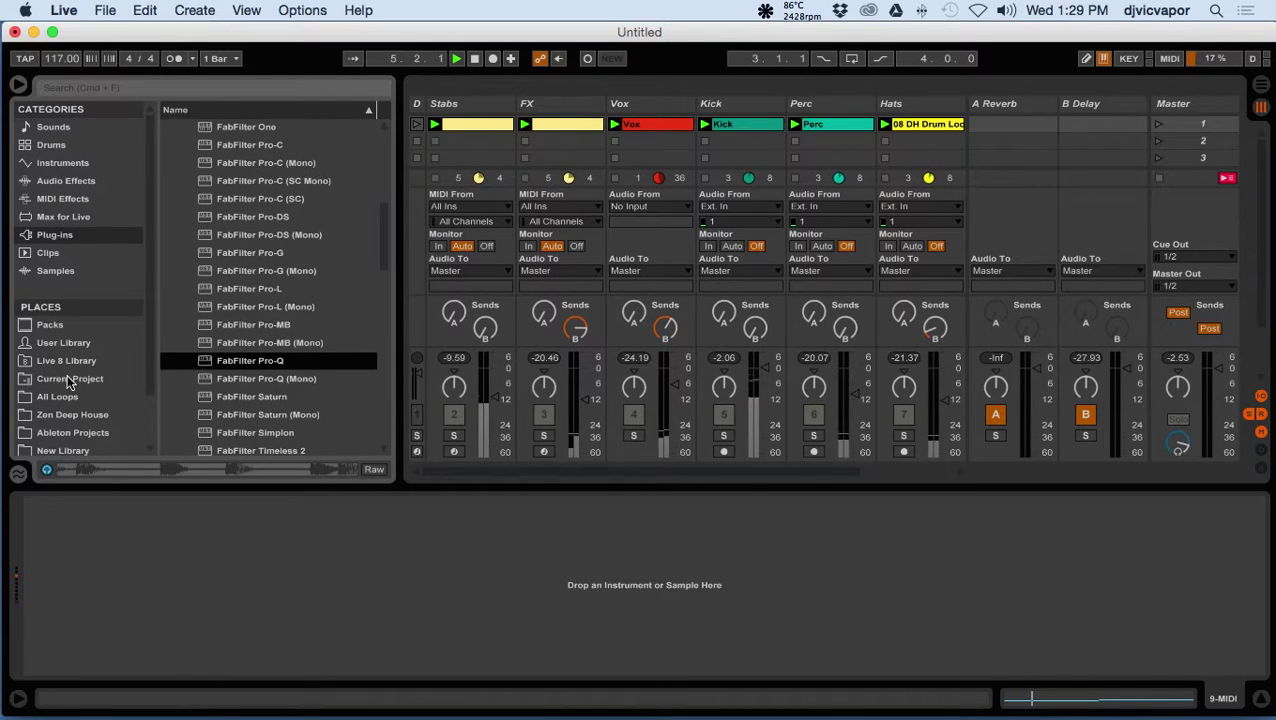
scroll(180, 226, up, 10)
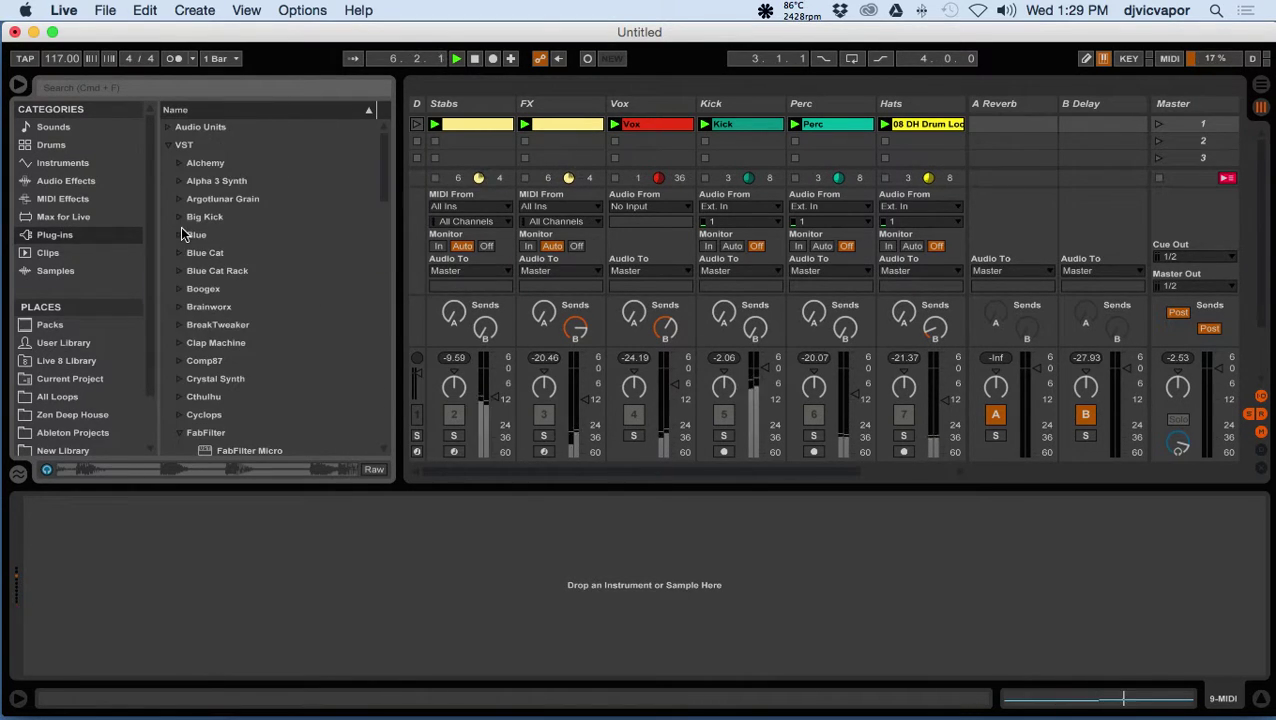
scroll(185, 288, down, 3)
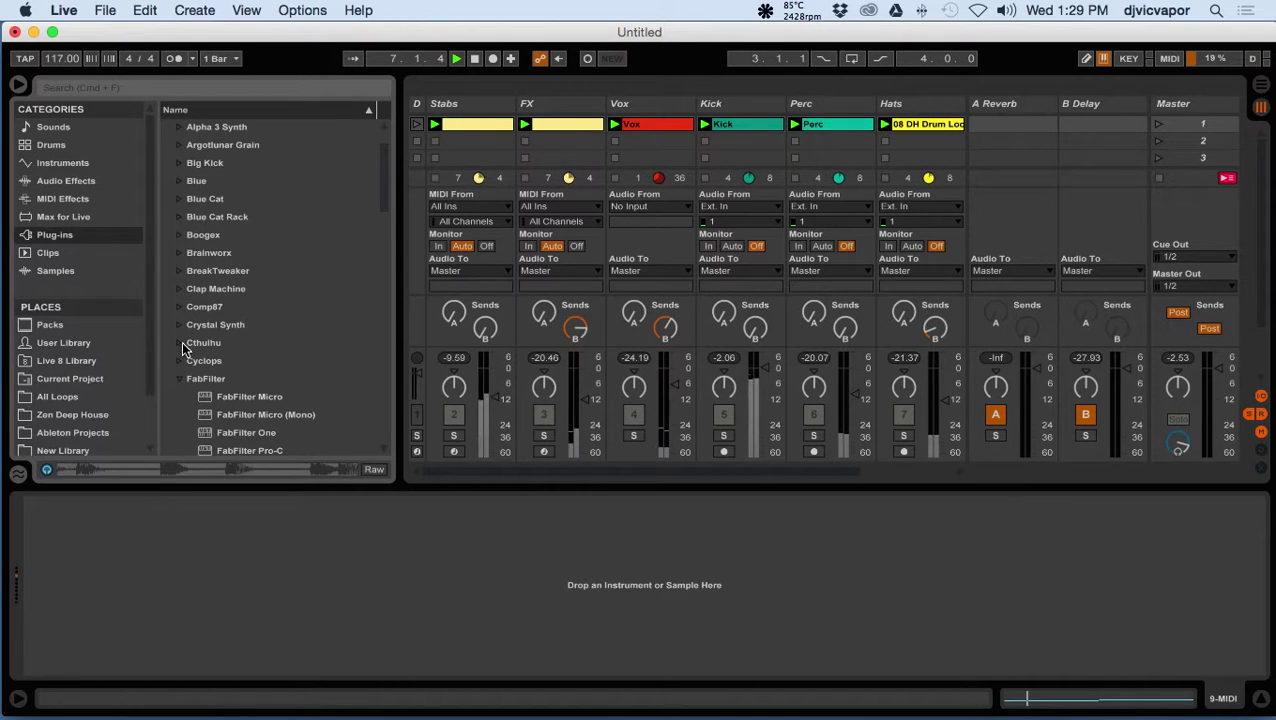
click(176, 380)
scroll(174, 382, down, 4)
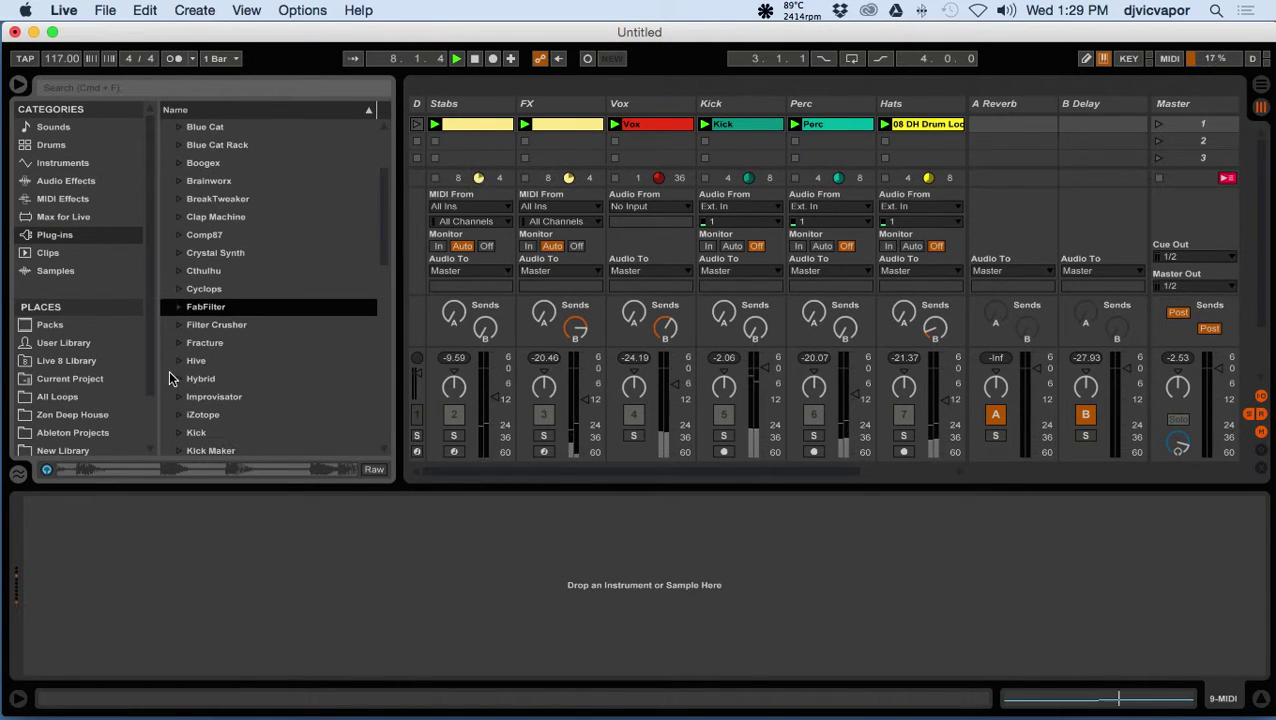
click(176, 380)
scroll(174, 376, down, 3)
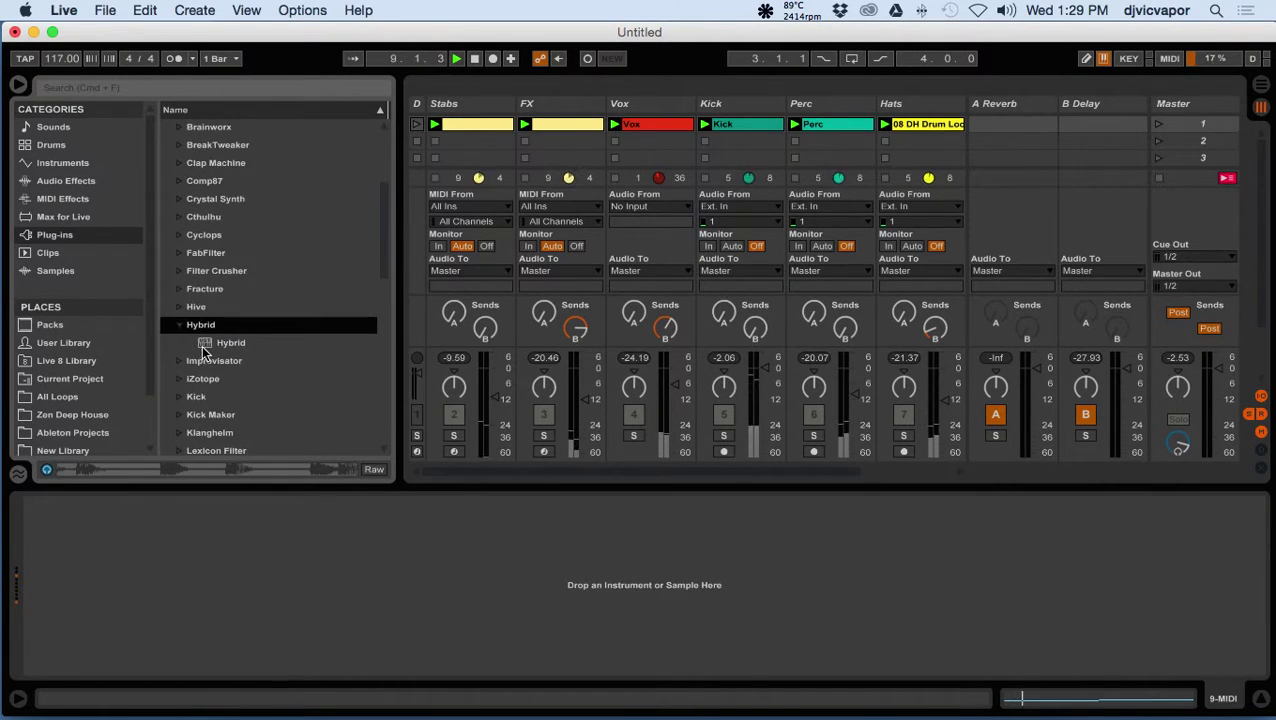
drag(206, 344, 662, 574)
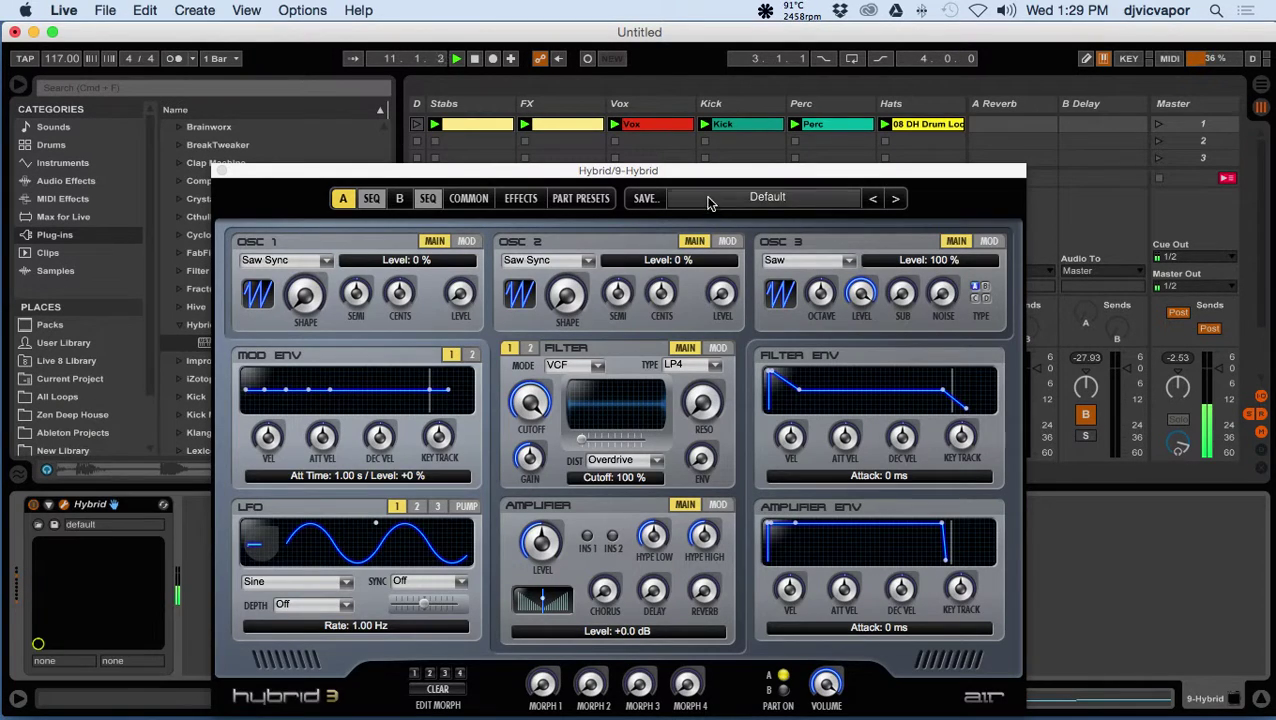
Load the 01 Simple Giant preset from Hybrid's 05 Soft Pads category.
drag(709, 177, 698, 71)
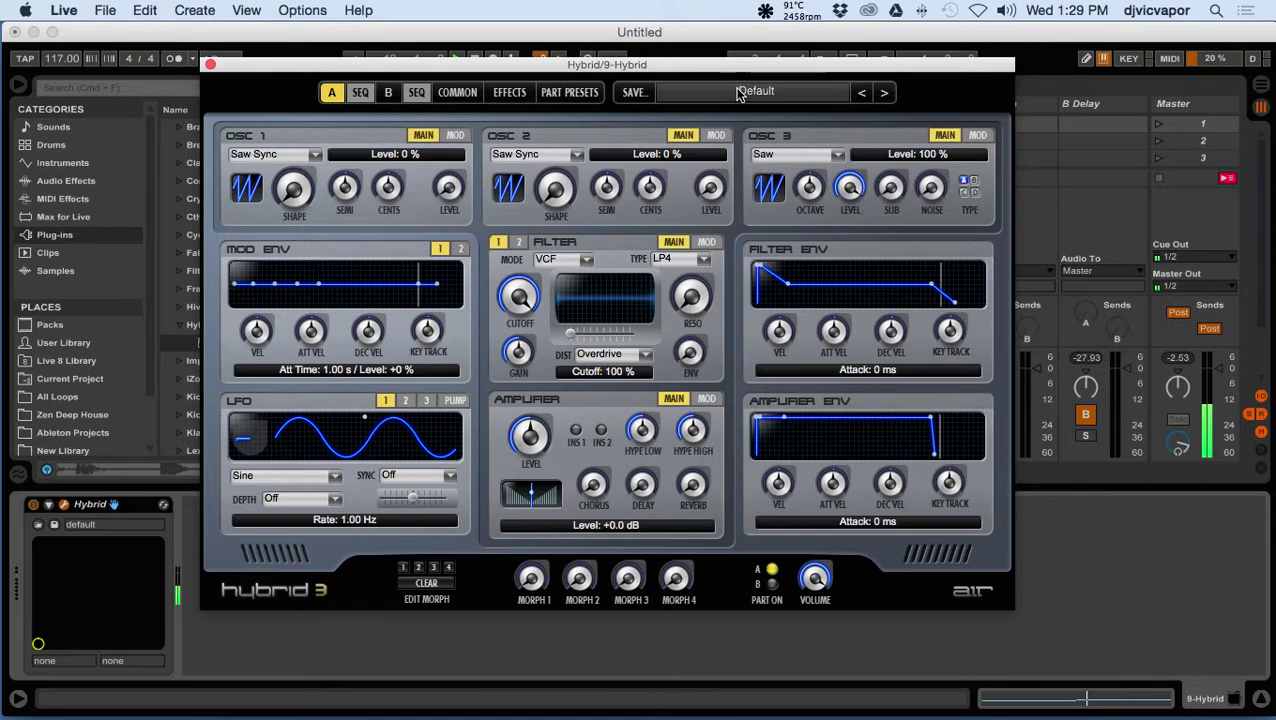
click(740, 91)
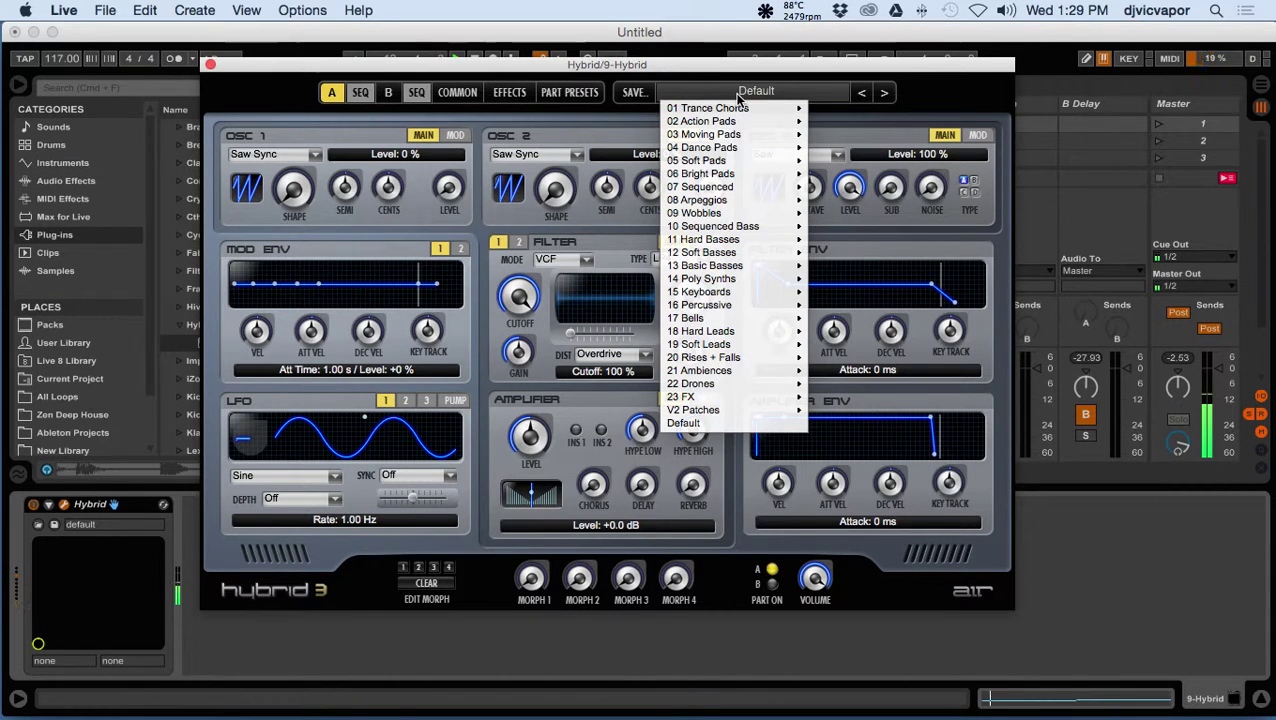
mouse_move(728, 163)
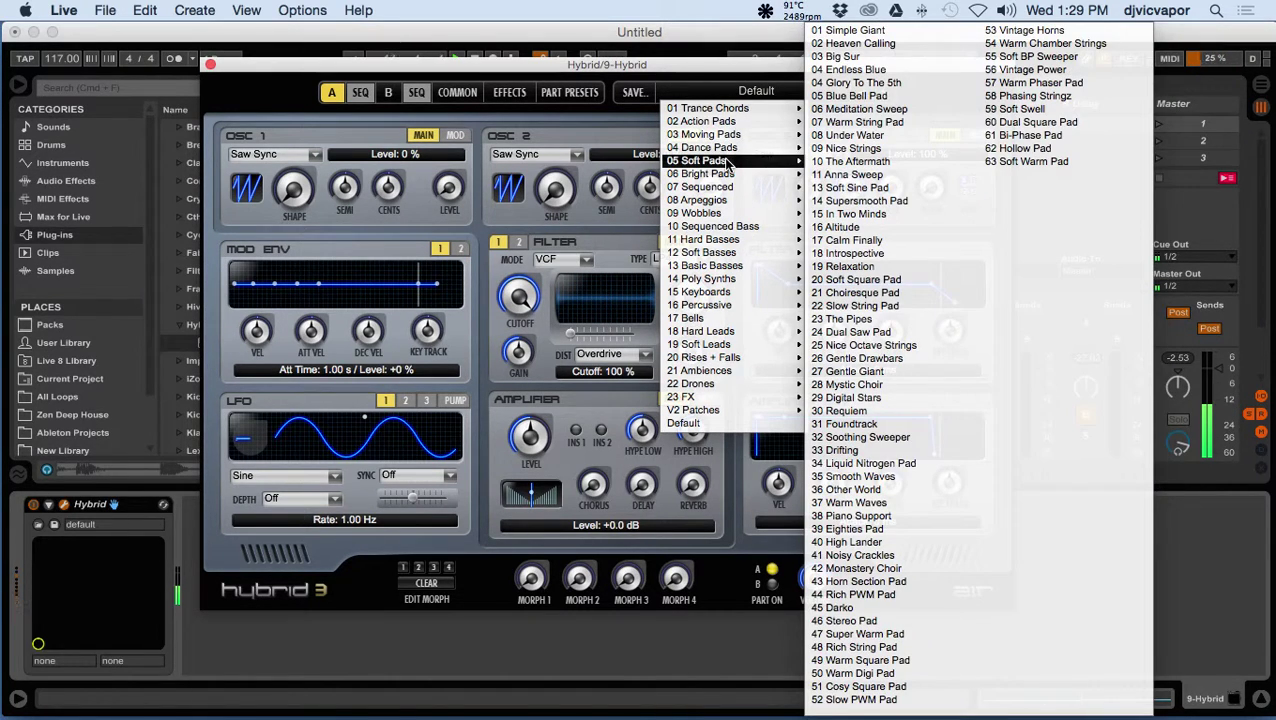
mouse_move(795, 187)
mouse_move(790, 160)
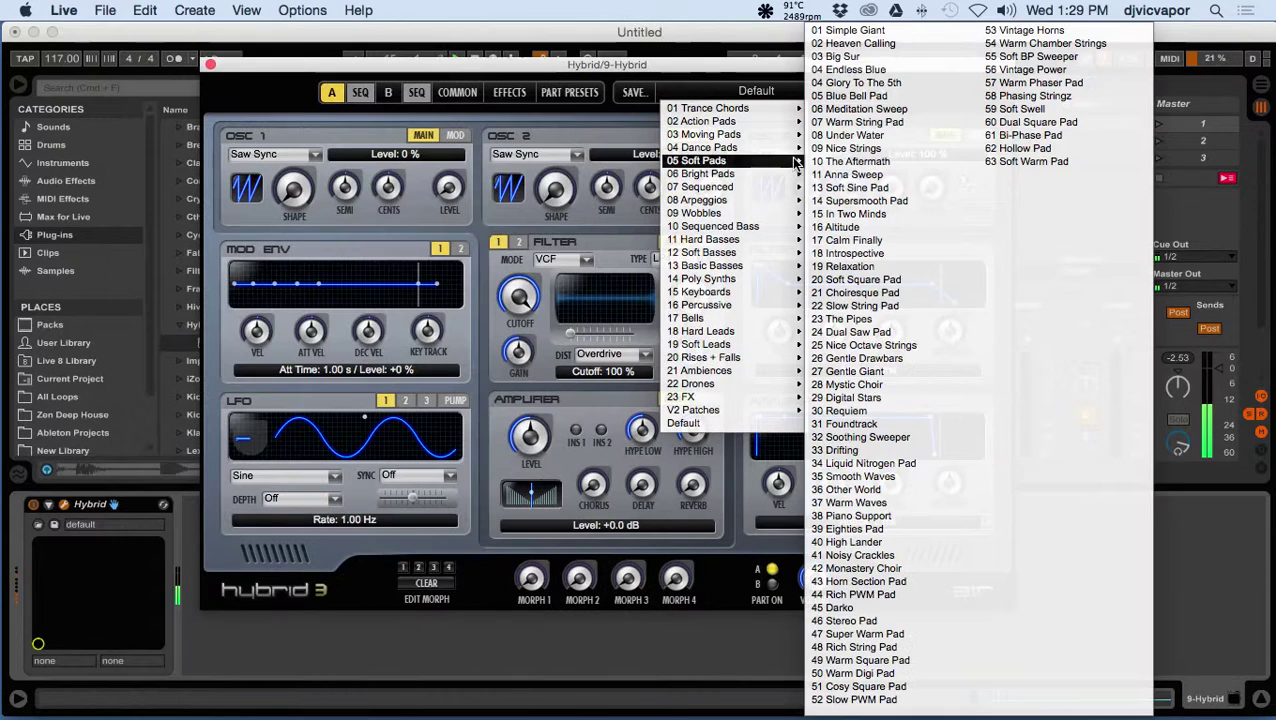
click(855, 32)
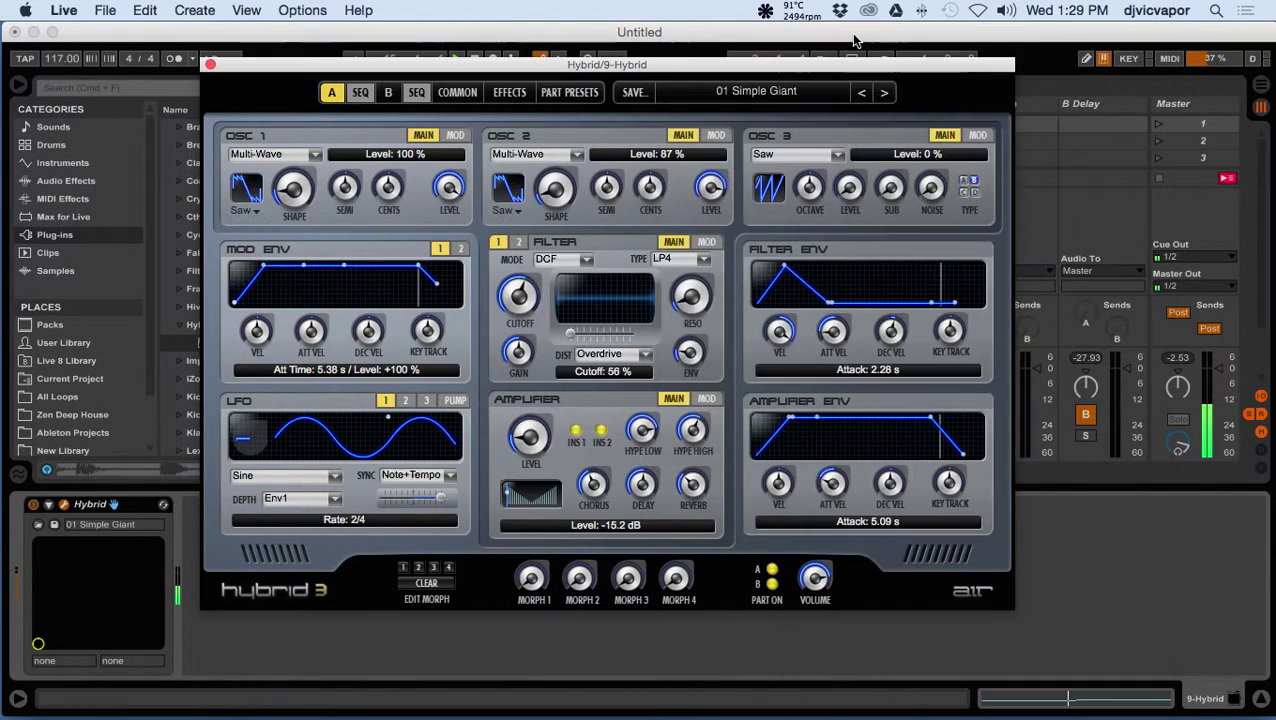
drag(845, 69, 841, 70)
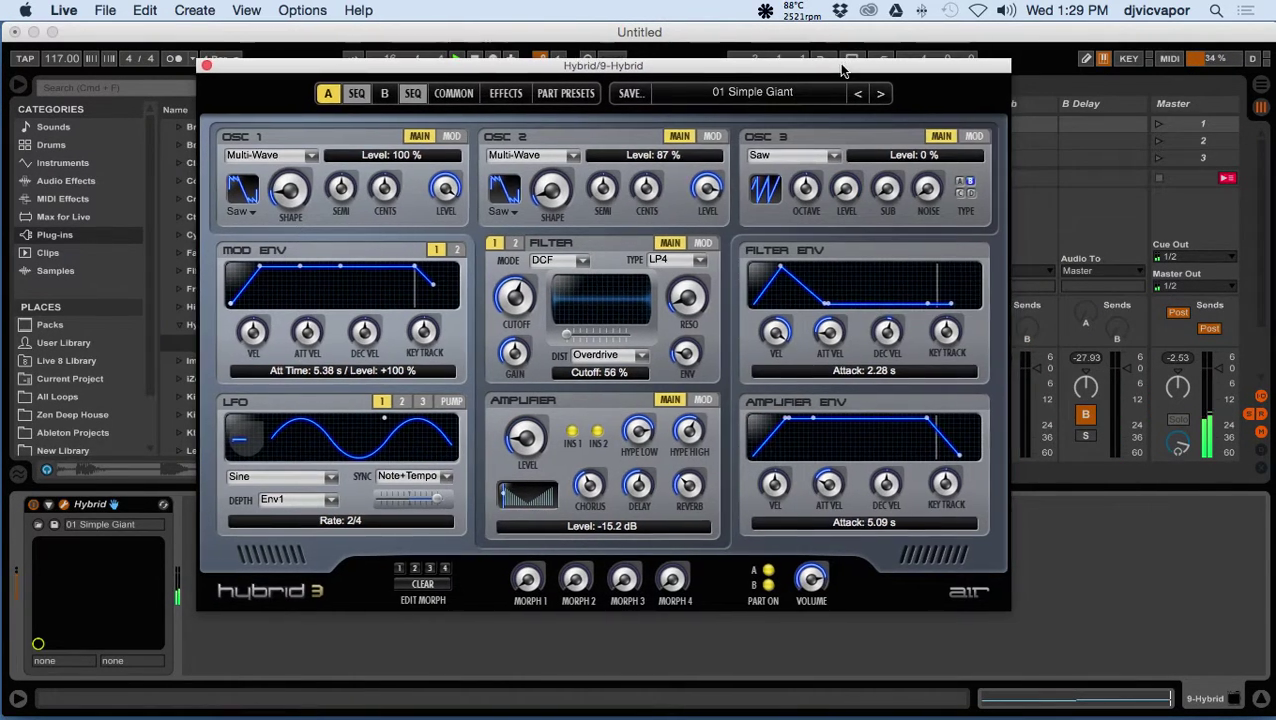
Audition the following Soft Pads presets one by one up to 06 Meditation Sweep, and move the plug-in window aside.
click(881, 94)
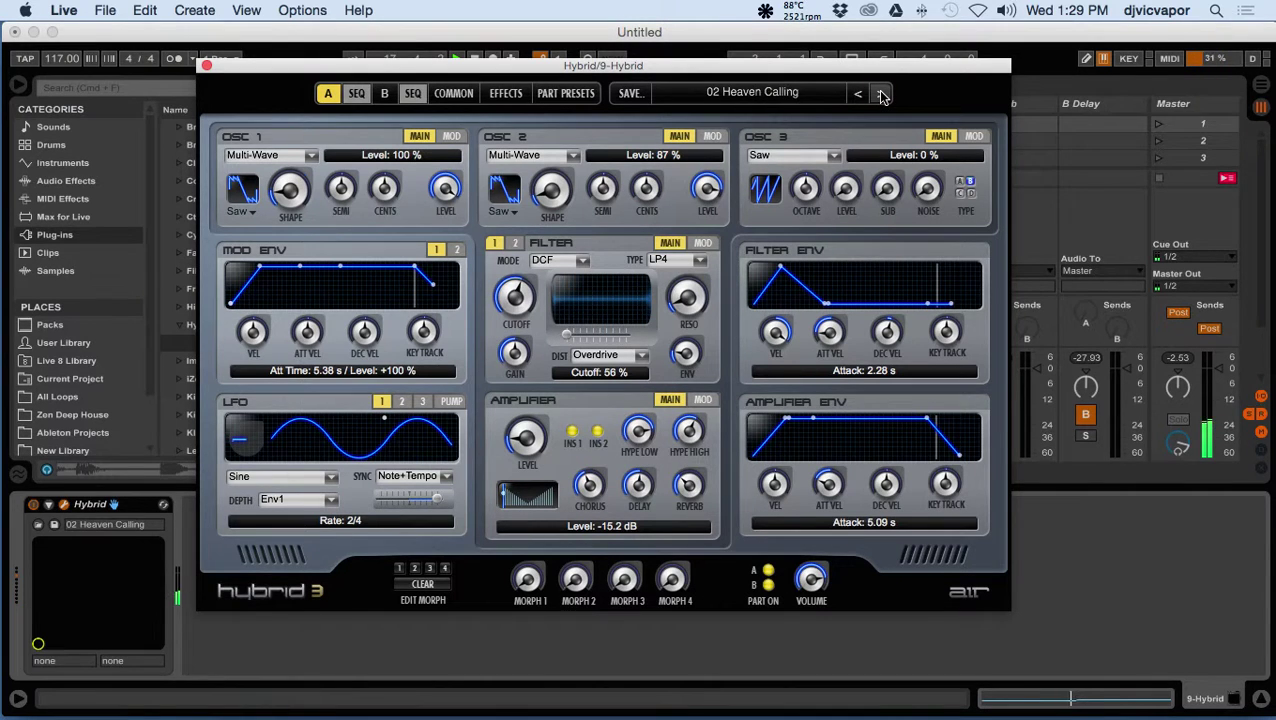
click(881, 94)
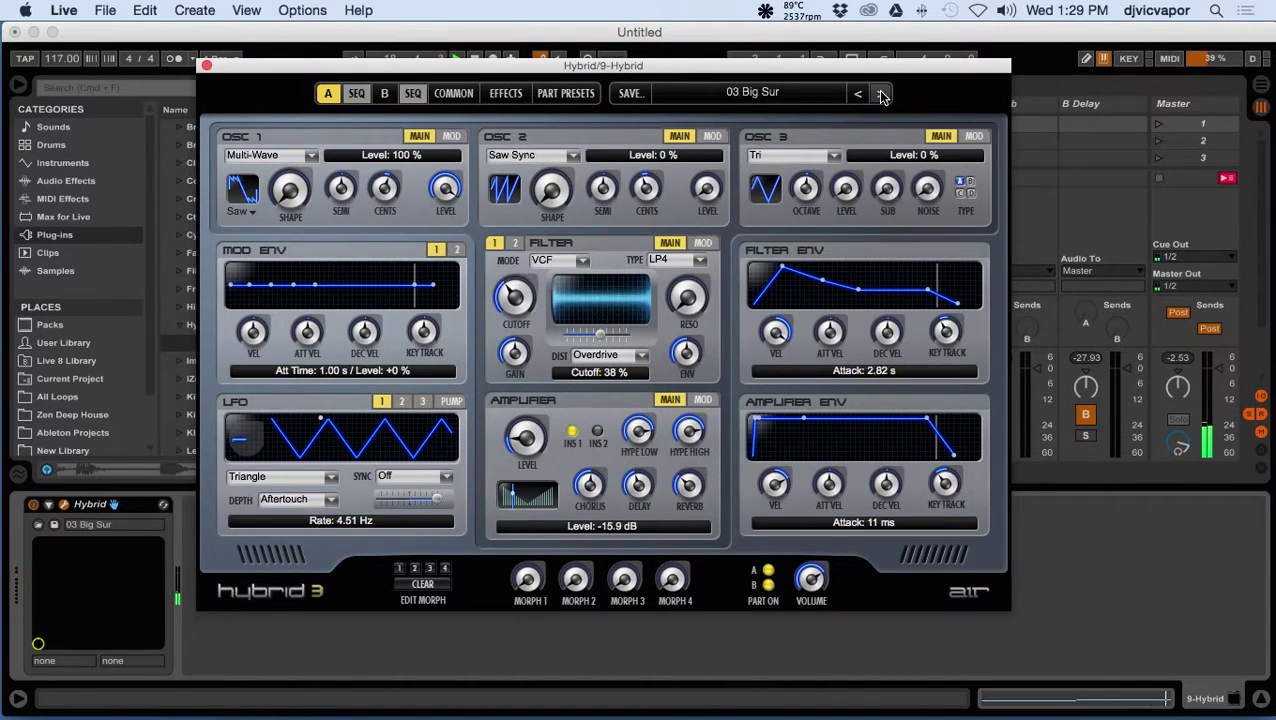
click(881, 94)
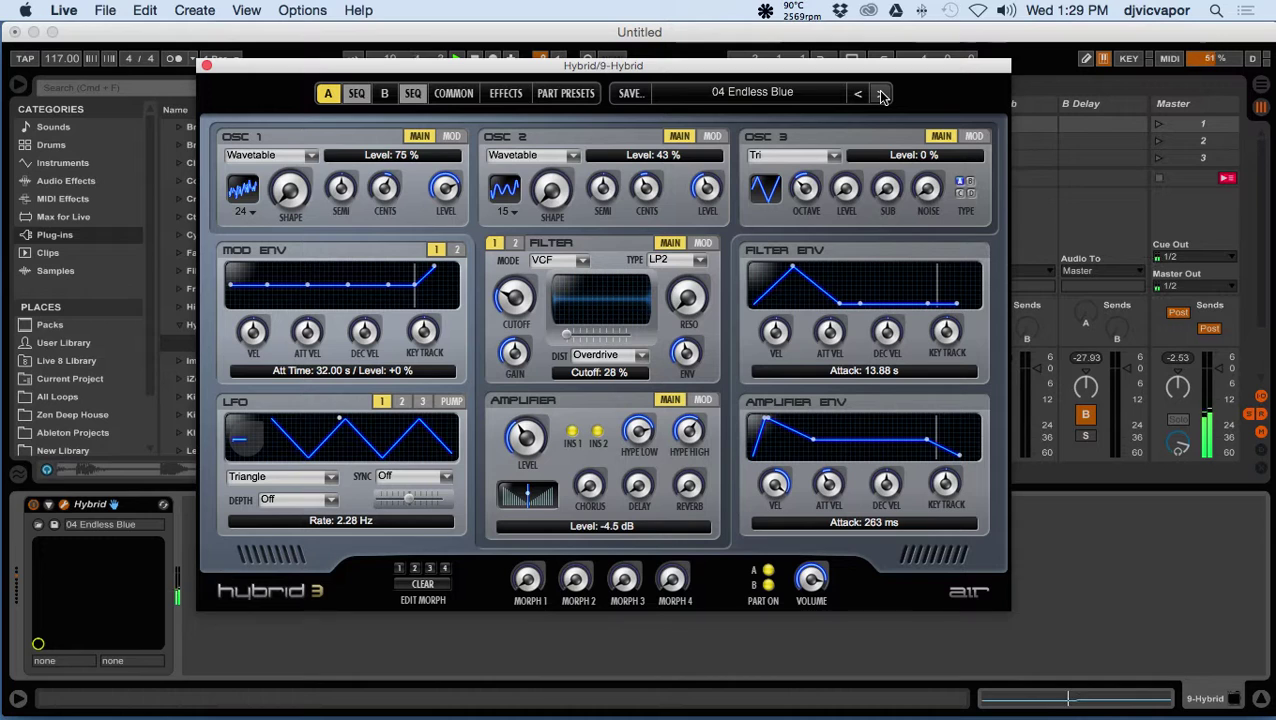
click(881, 94)
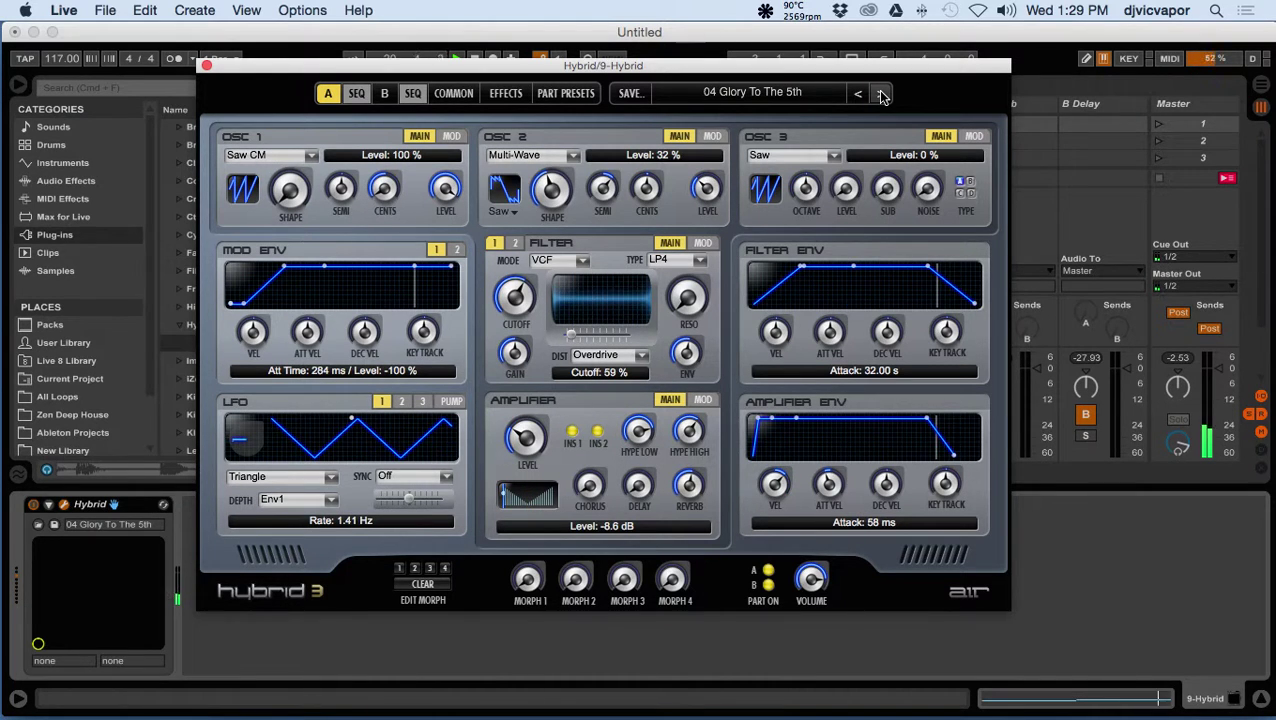
click(881, 94)
click(881, 94)
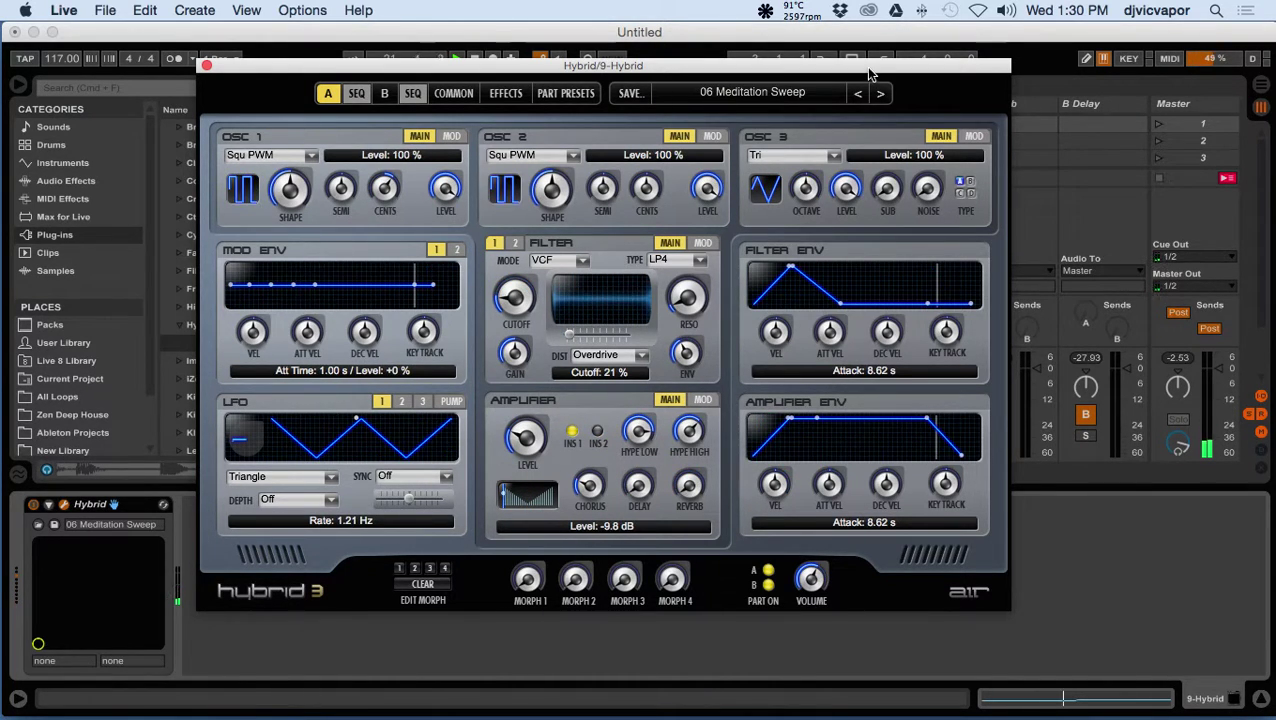
drag(869, 73, 696, 126)
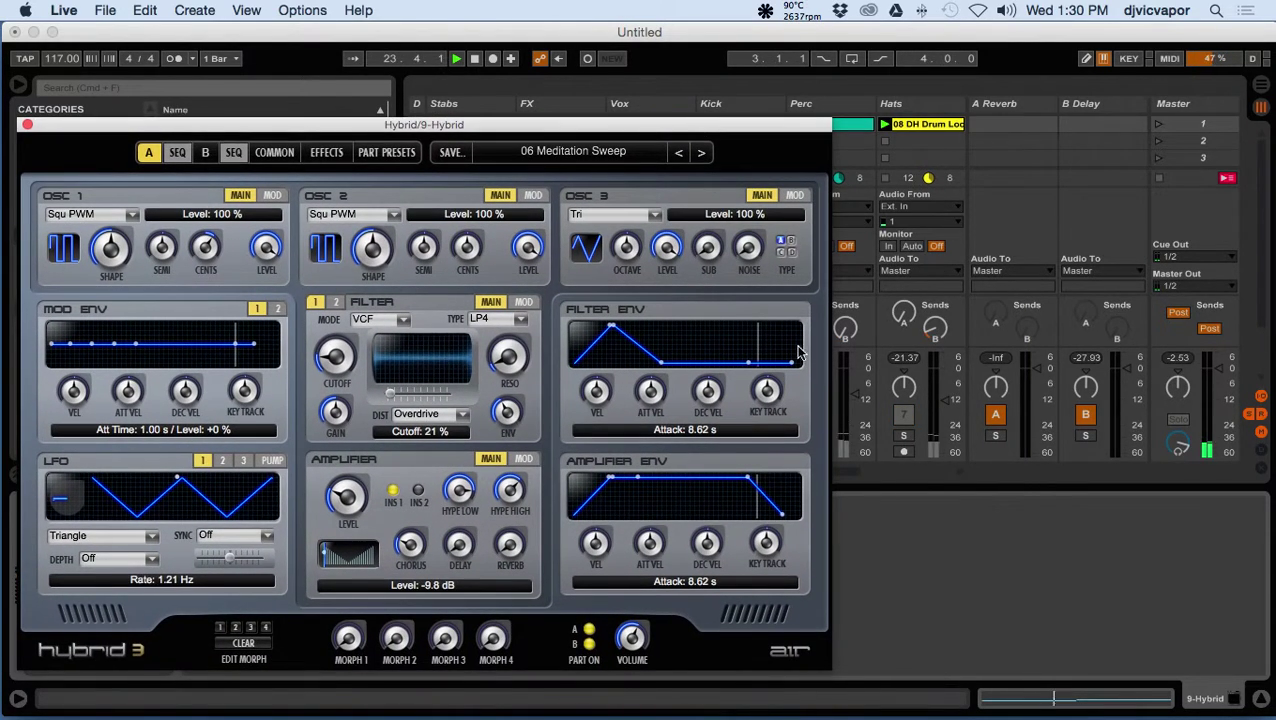
Unsolo the Hybrid track and audition the next Soft Pads presets with the full mix, up to 09 Nice Strings.
click(921, 472)
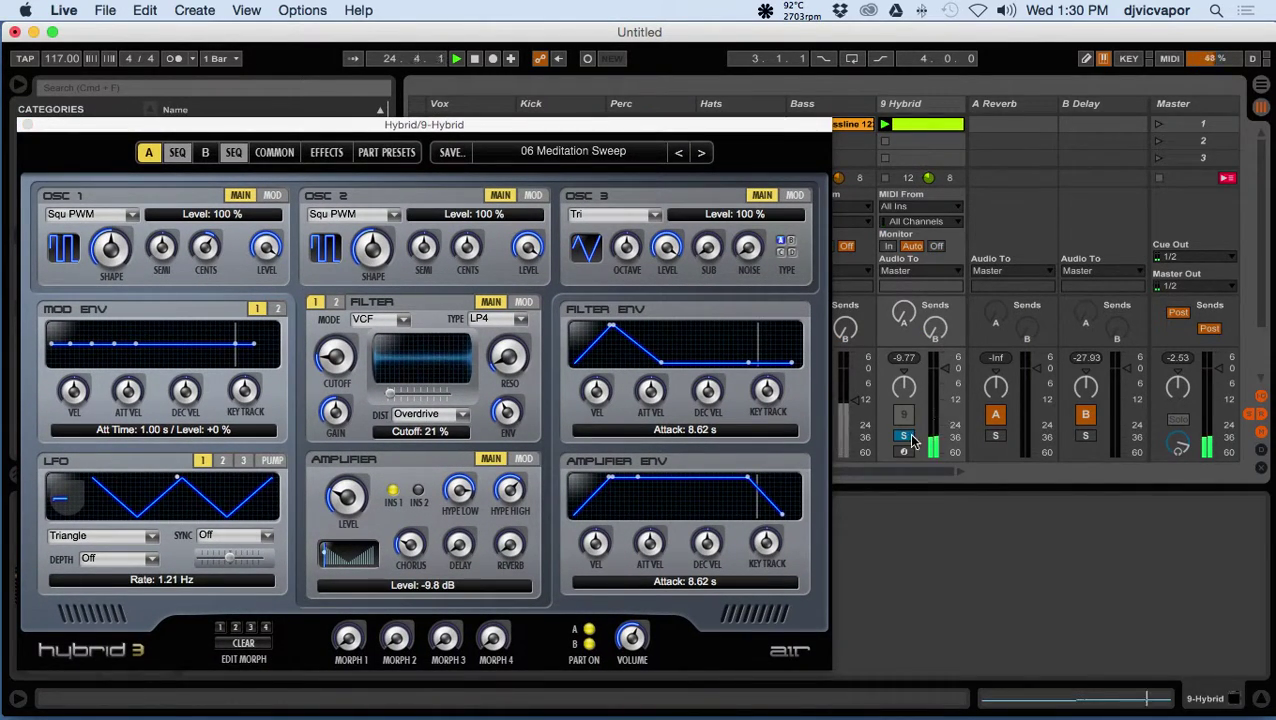
click(910, 440)
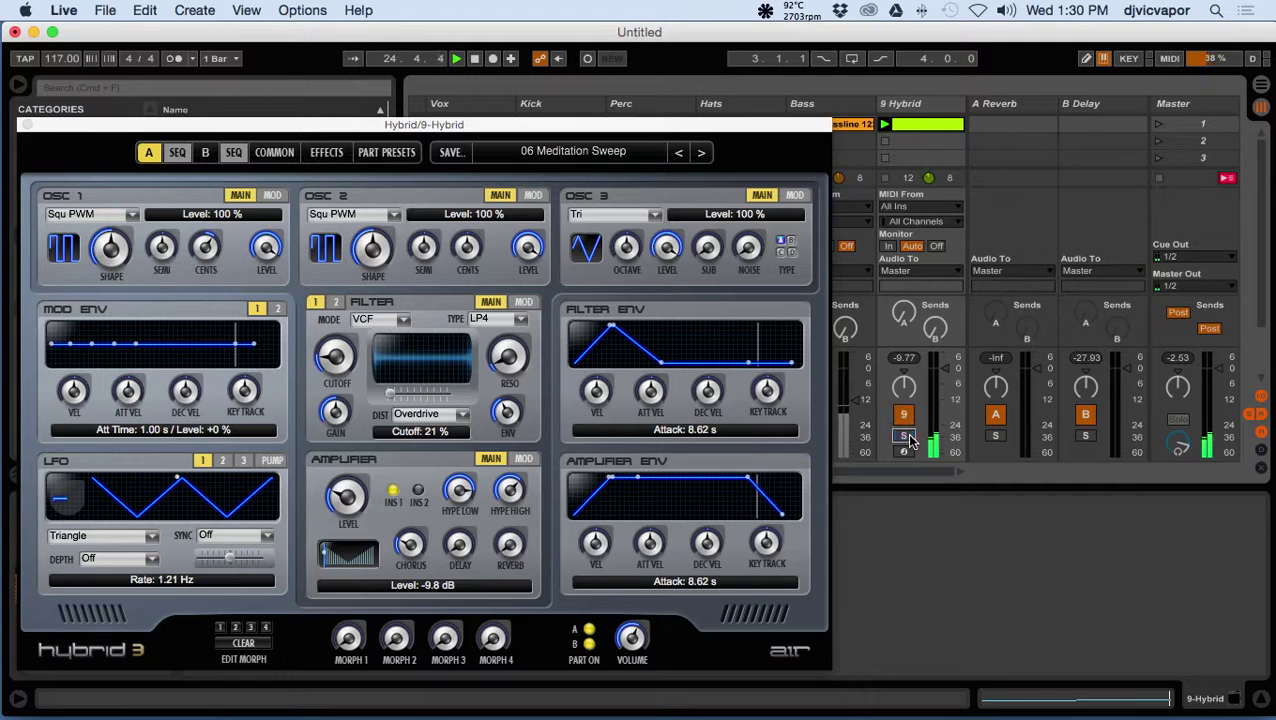
click(701, 155)
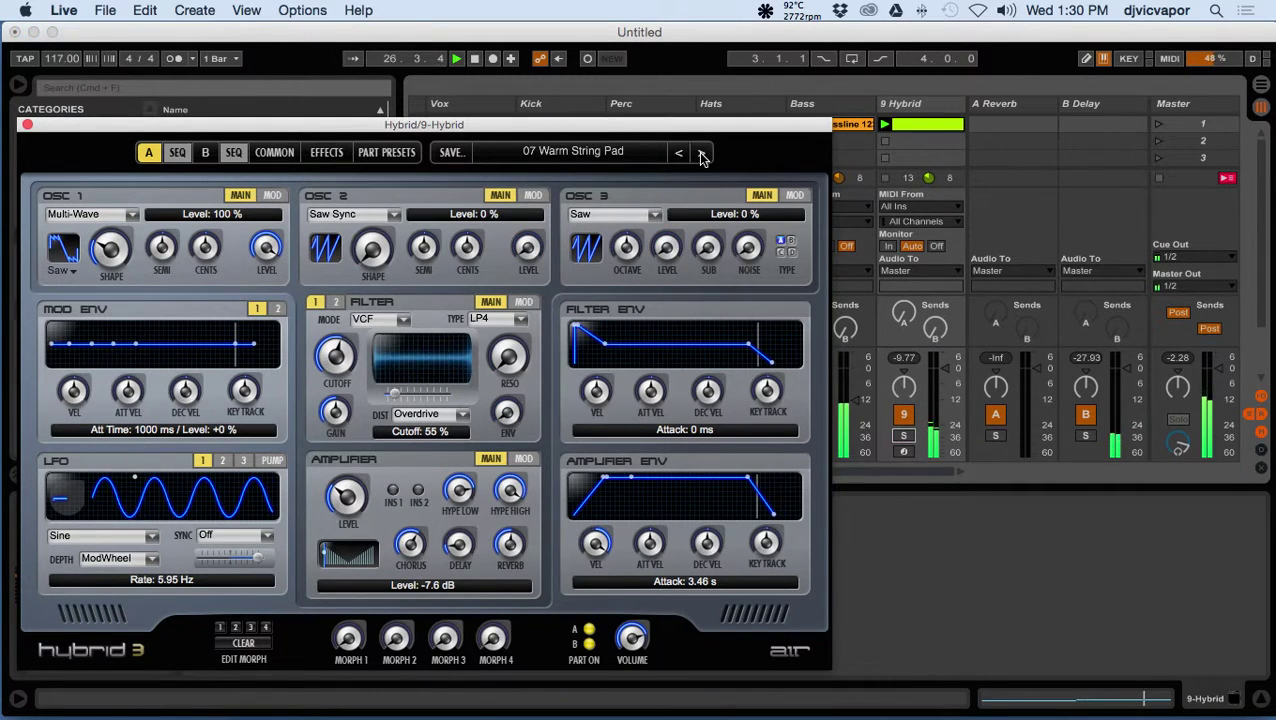
click(701, 155)
click(701, 155)
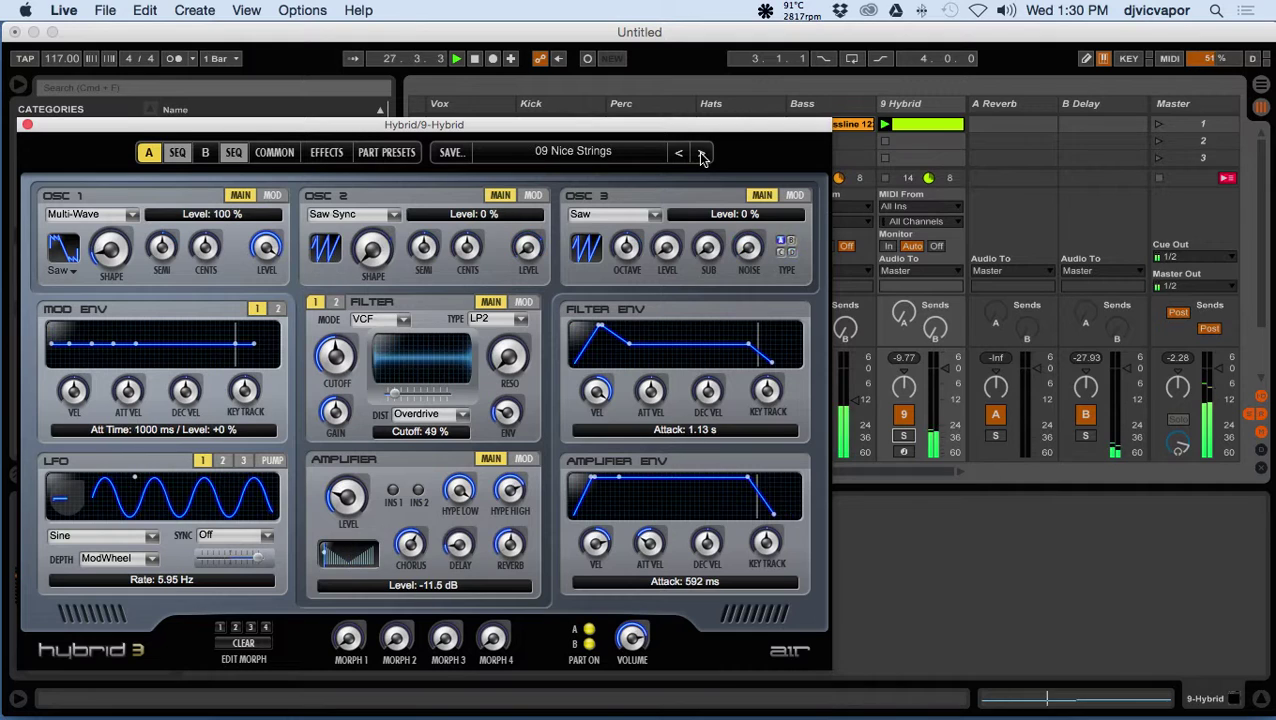
Solo the Hybrid track and audition the following presets one by one up to 14 Supersmooth Pad.
click(903, 437)
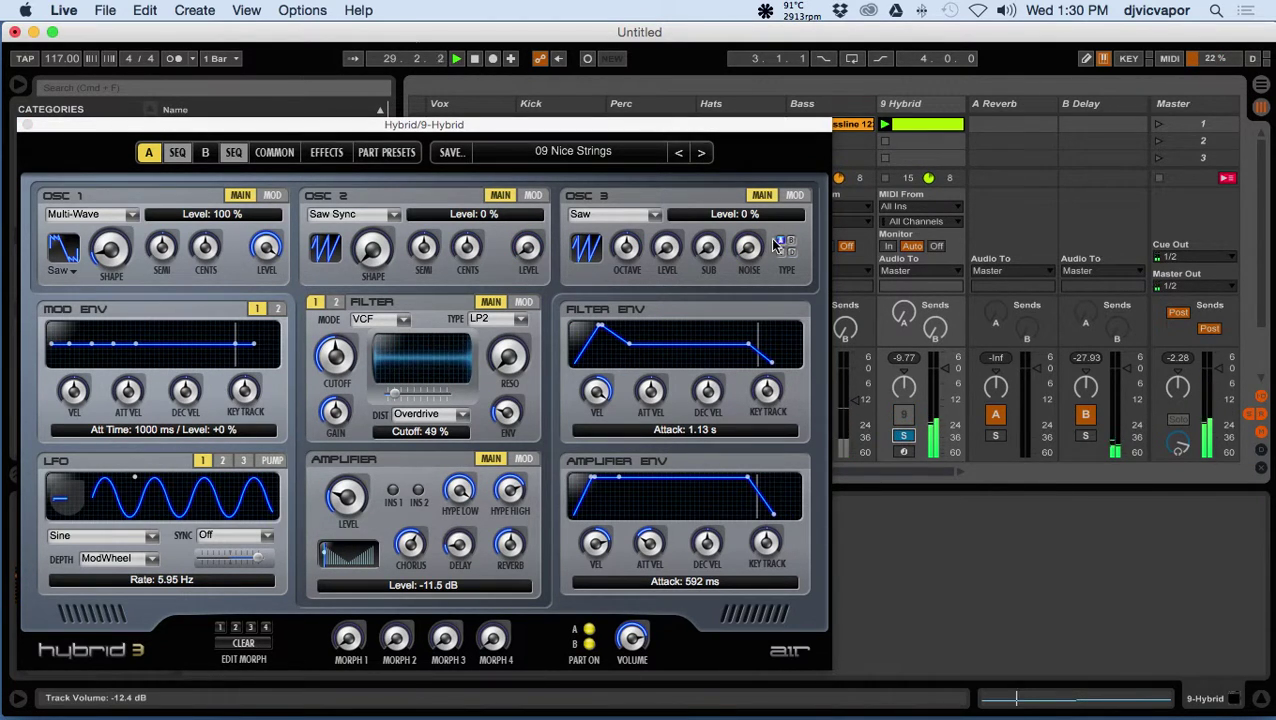
click(701, 154)
click(701, 154)
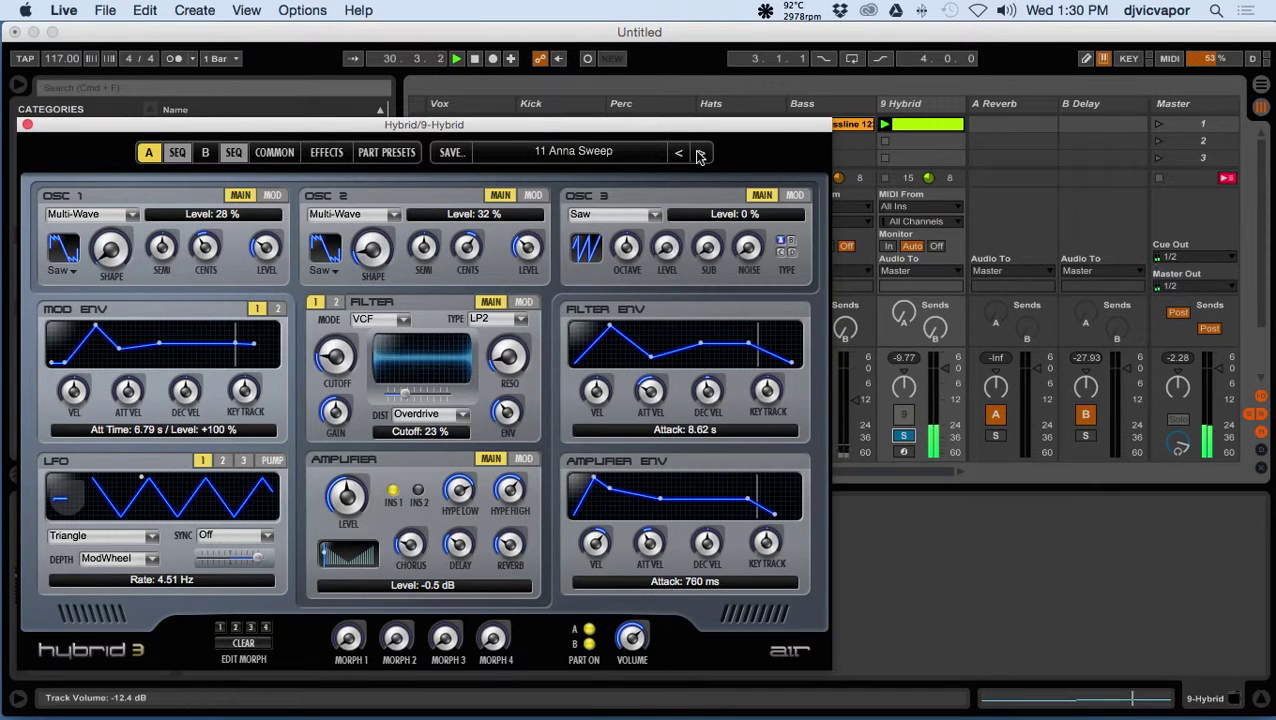
click(701, 154)
click(701, 154)
click(701, 154)
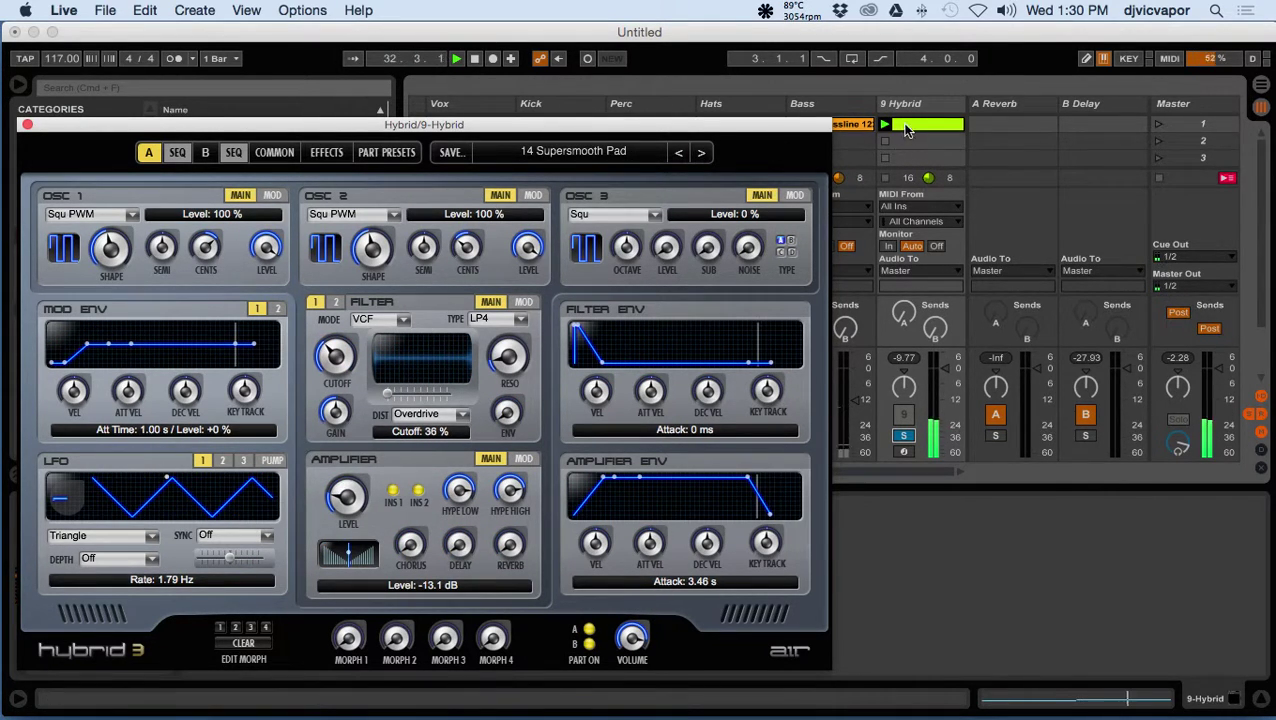
Check 14 Supersmooth Pad against the full mix, solo the Hybrid track again, and audition presets up to 17 Calm Finally.
click(907, 437)
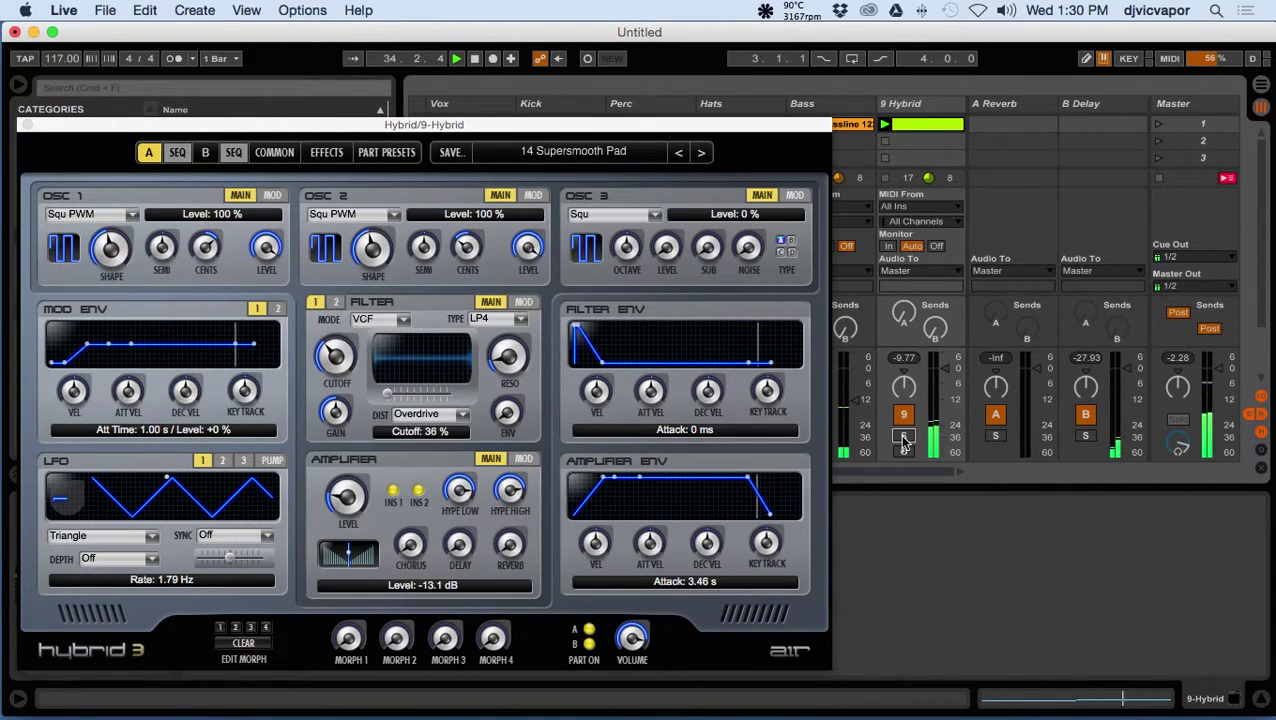
click(904, 437)
click(702, 154)
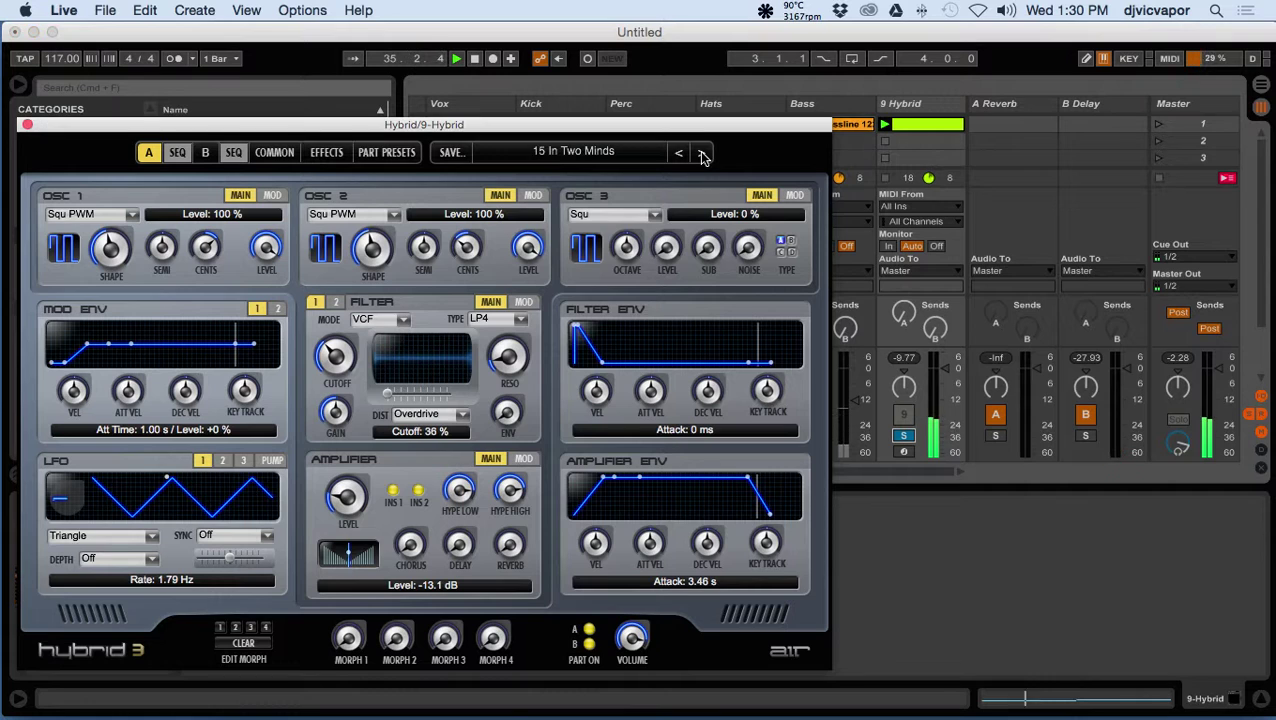
click(702, 154)
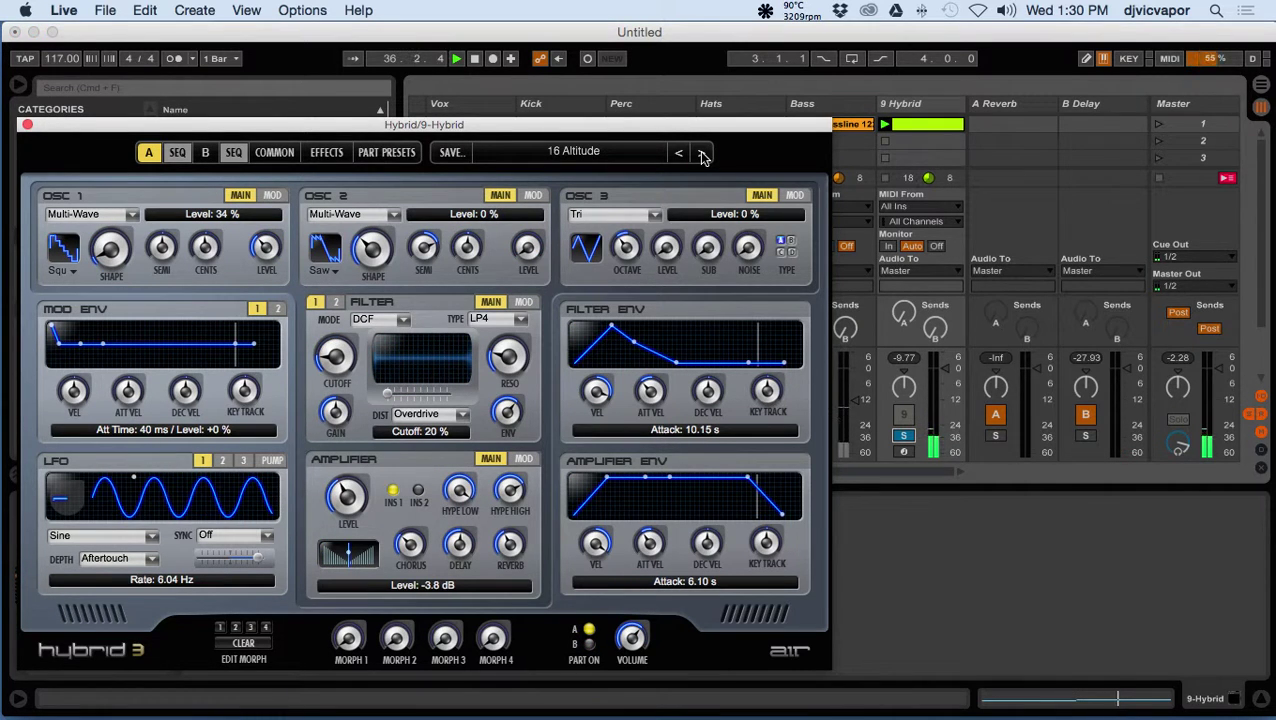
click(702, 154)
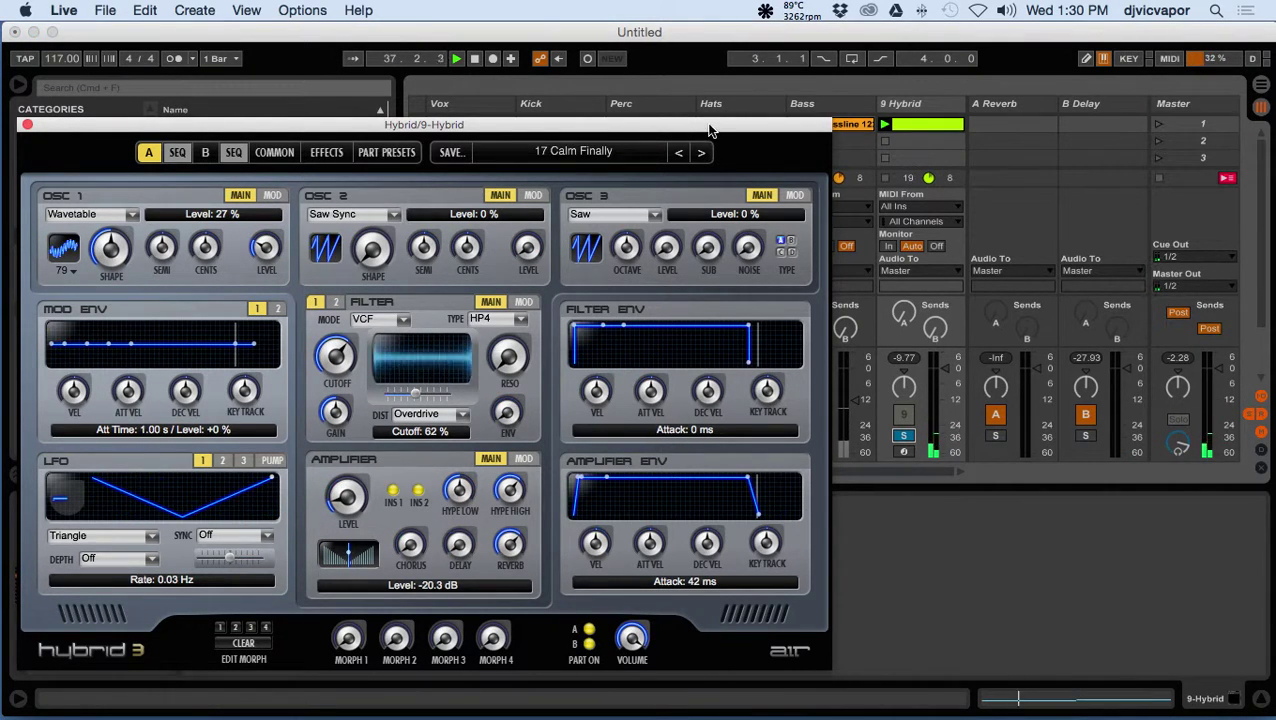
Shift the plug-in window slightly and audition the presets from 18 Introspective up to 23 The Pipes.
drag(709, 126, 726, 118)
click(718, 142)
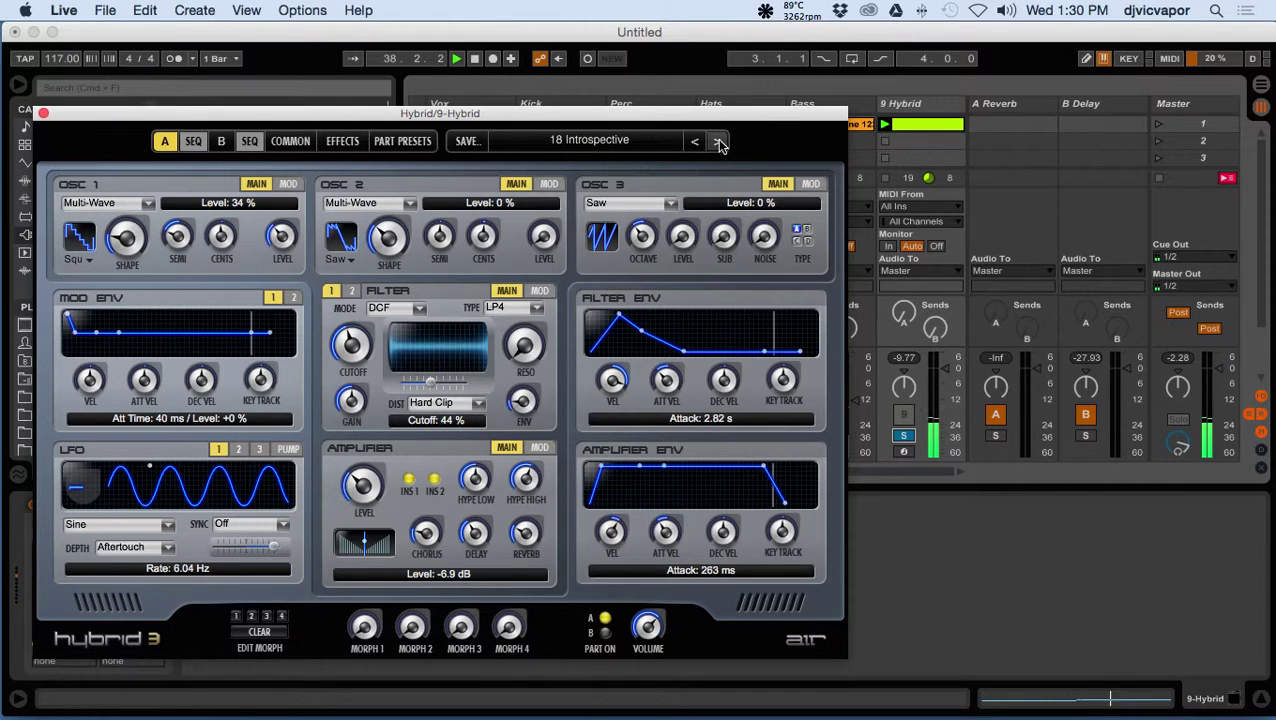
click(718, 142)
click(719, 143)
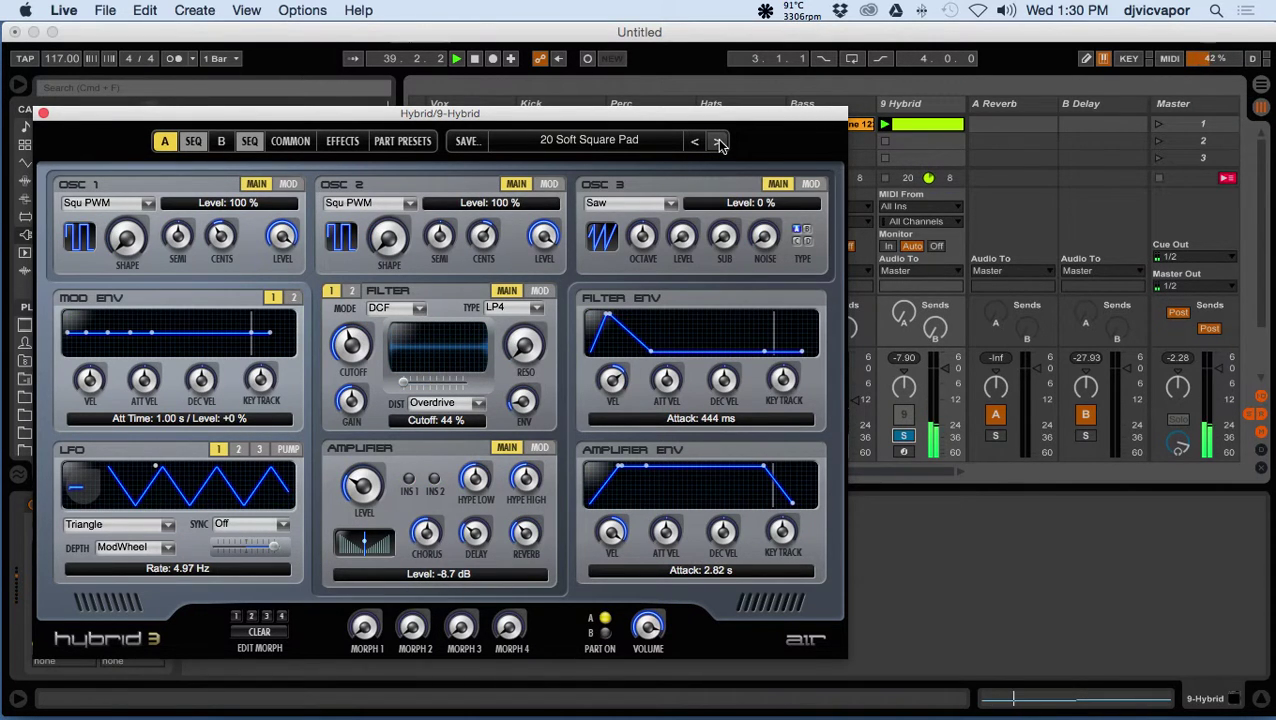
click(719, 143)
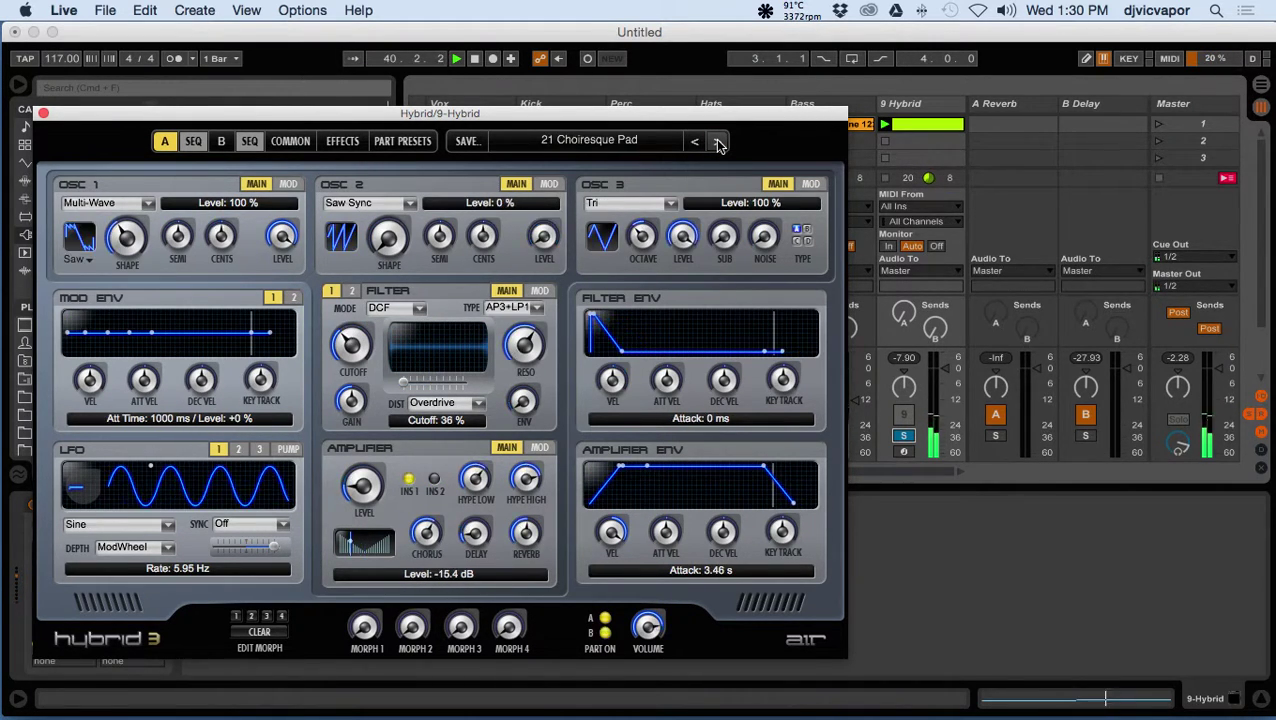
click(718, 143)
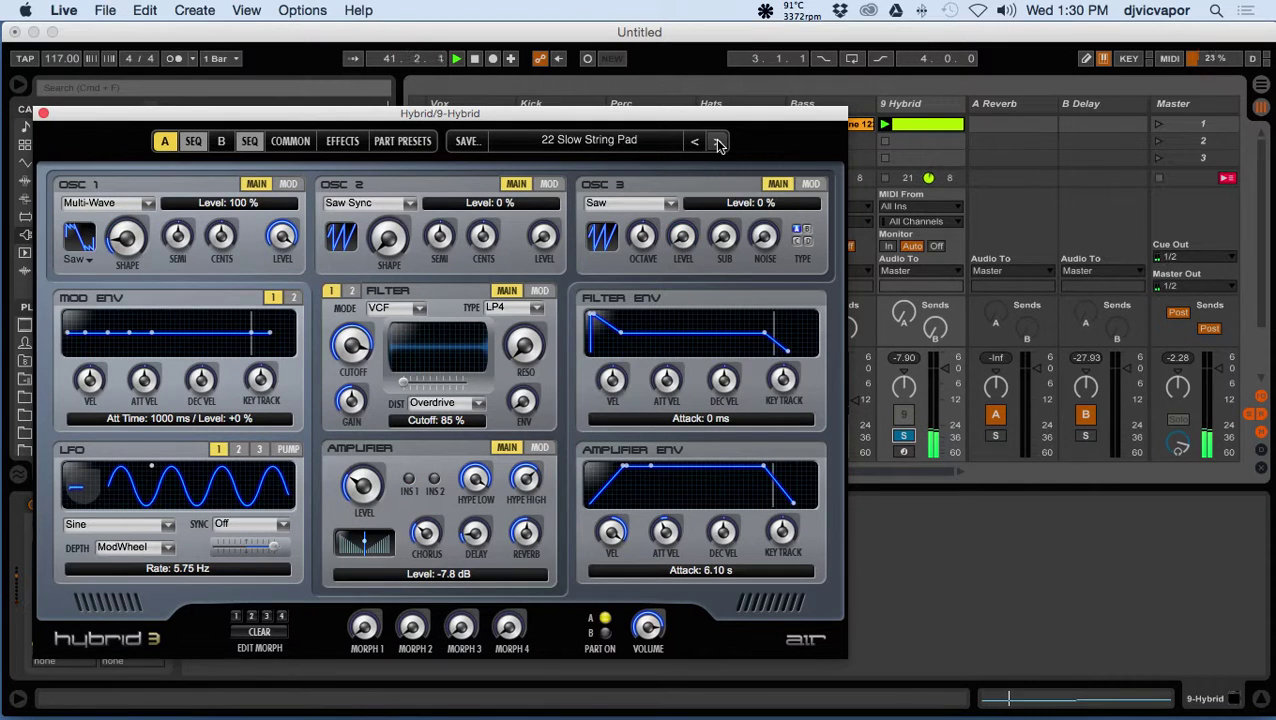
click(718, 143)
Transpose both notes of the Hybrid MIDI clip up an octave to E2 and F2, and fold the note editor to the used notes.
click(905, 128)
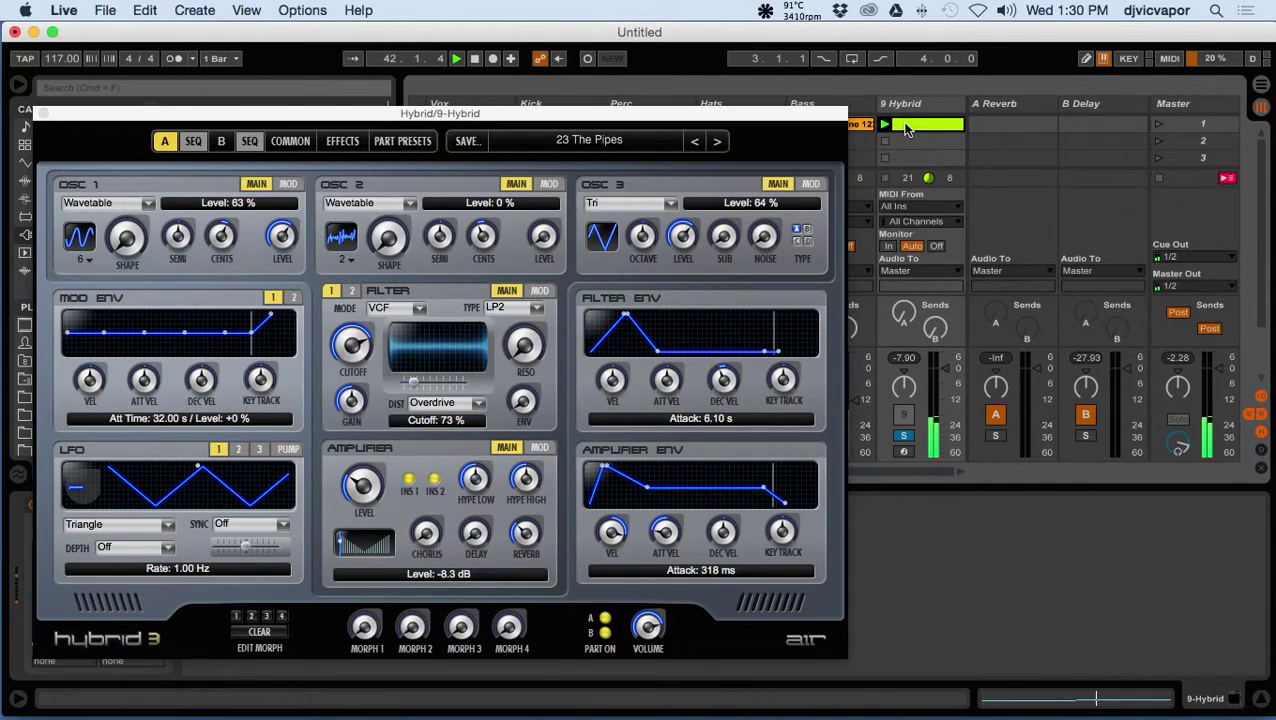
double_click(905, 128)
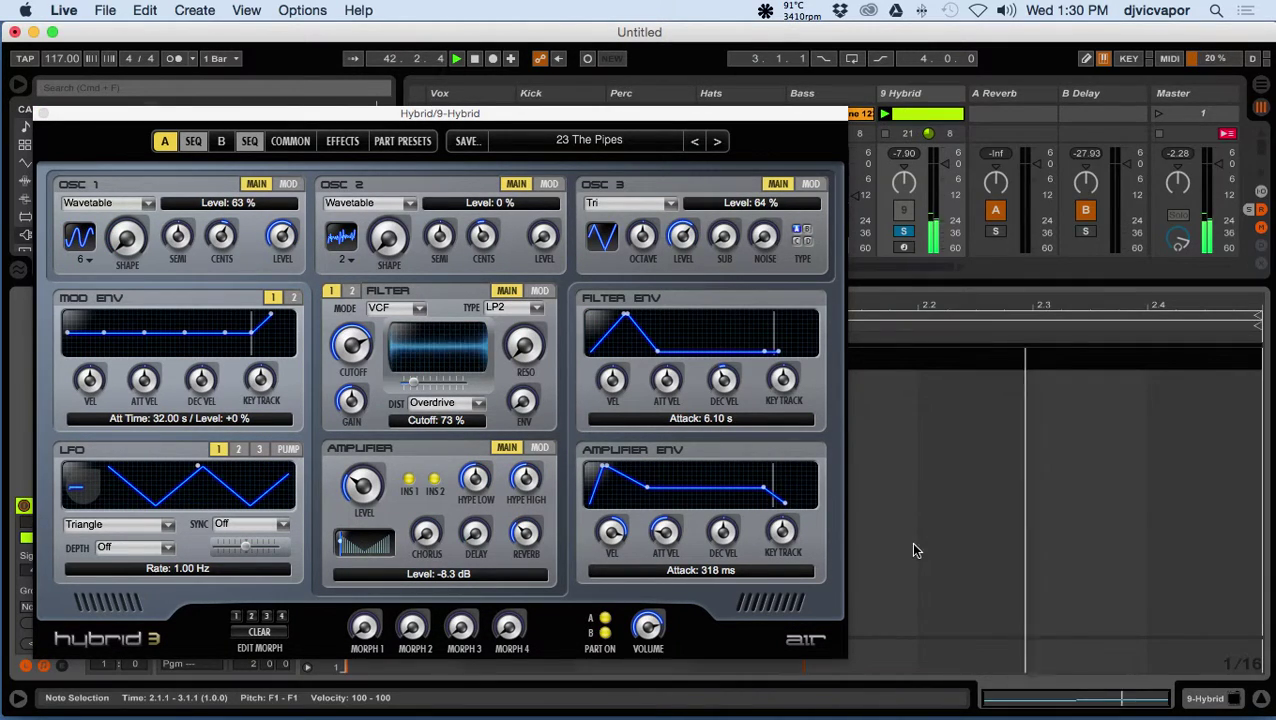
click(44, 113)
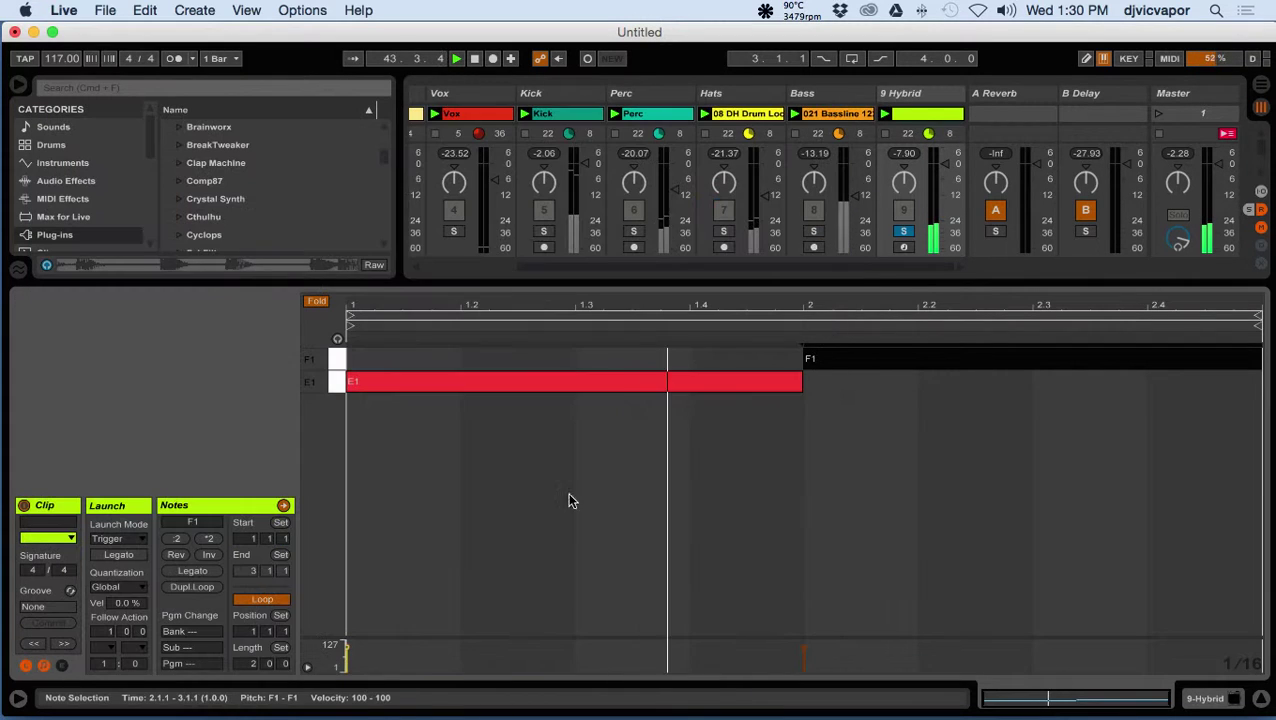
click(316, 302)
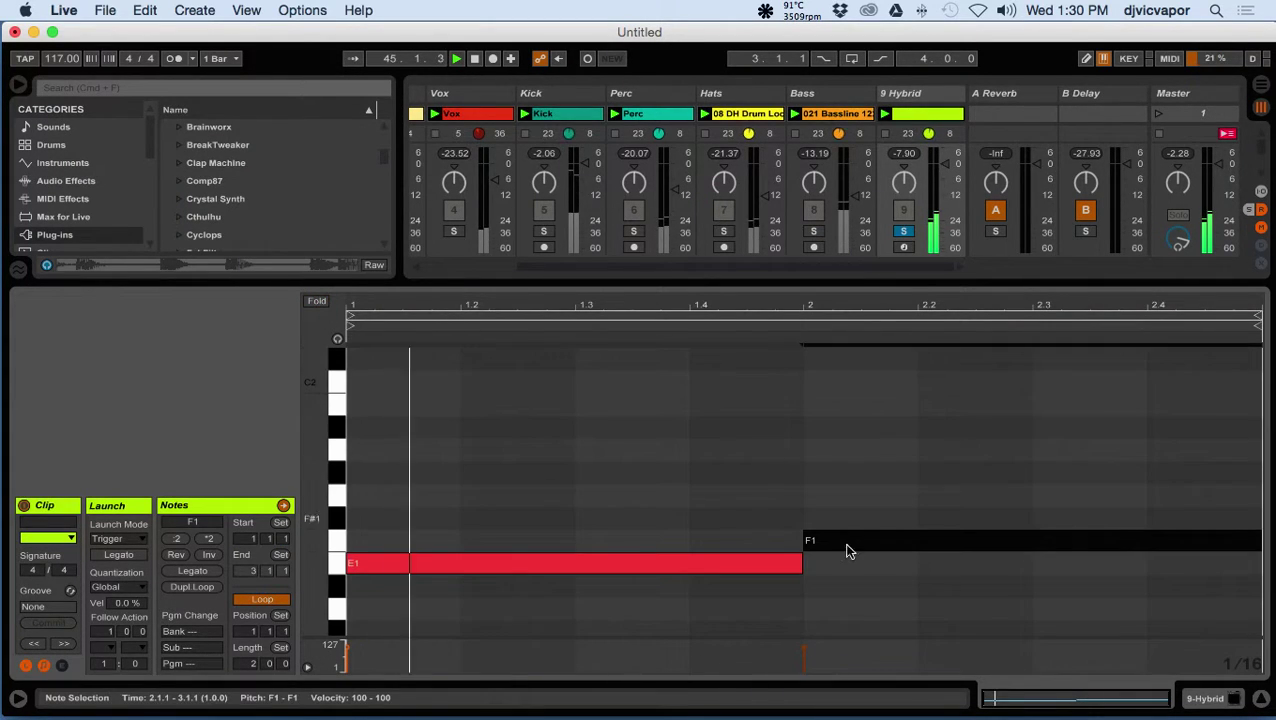
drag(872, 590, 644, 534)
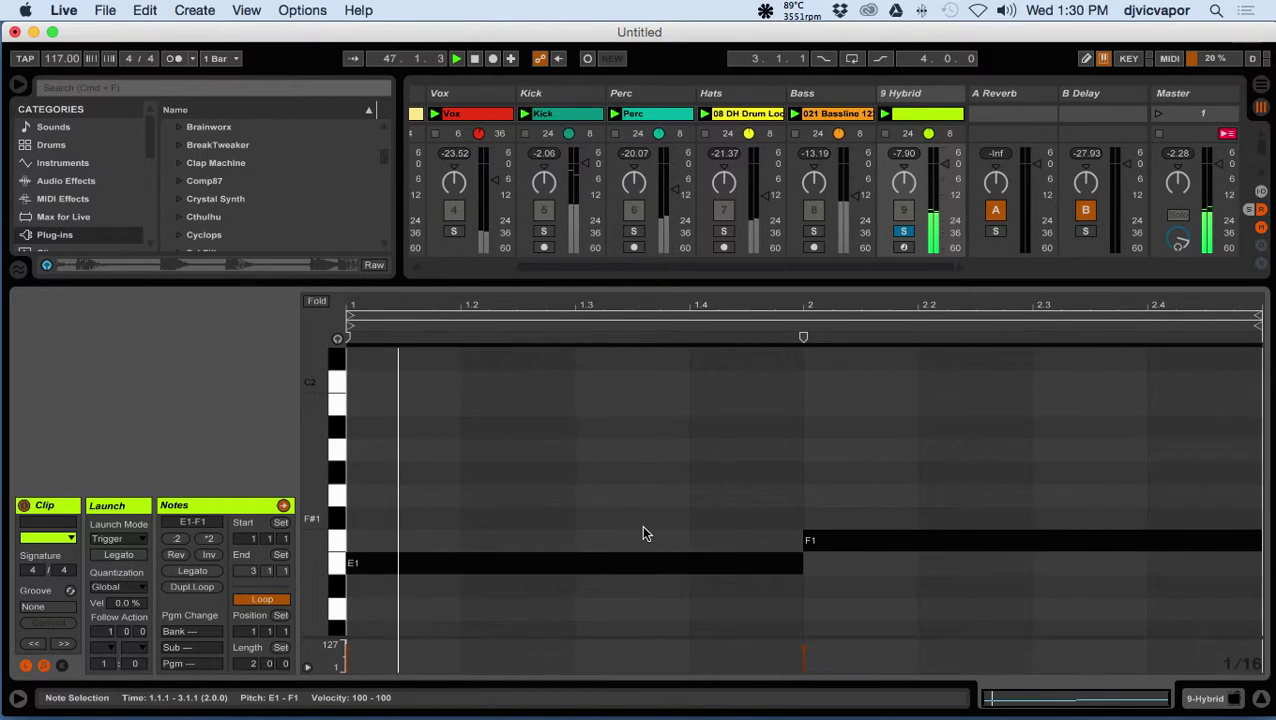
key(shift+Up)
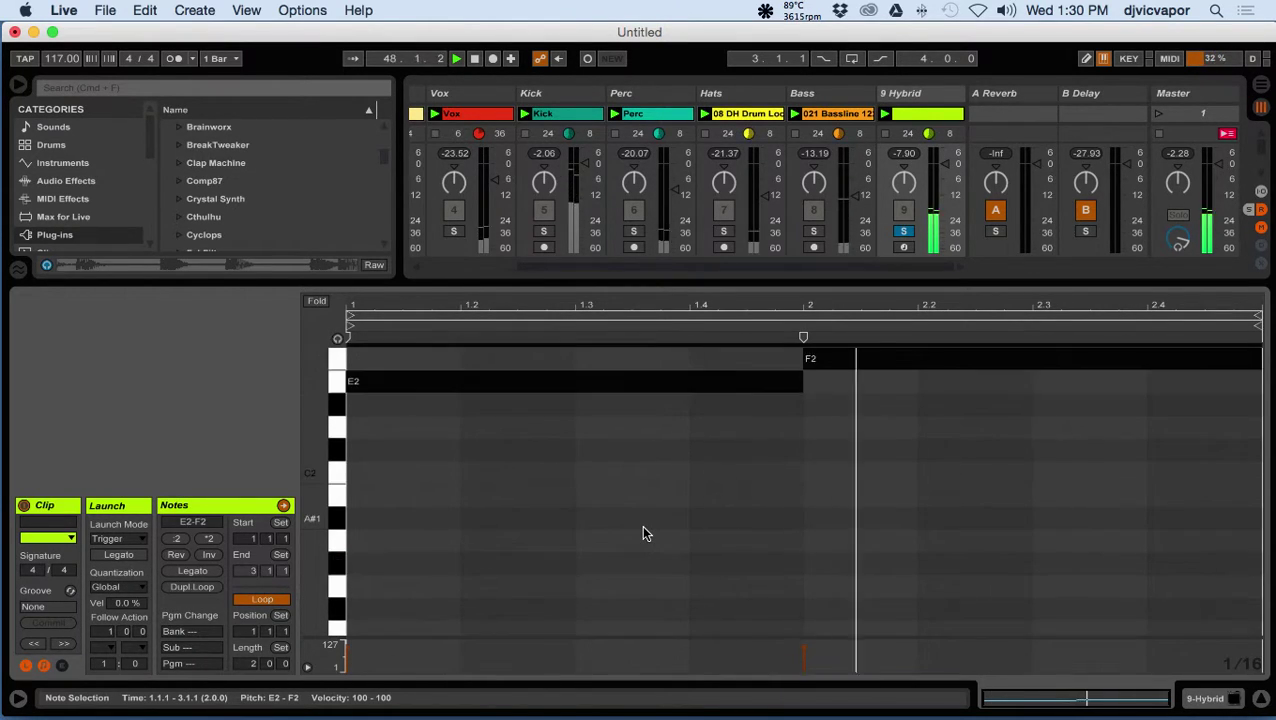
click(316, 301)
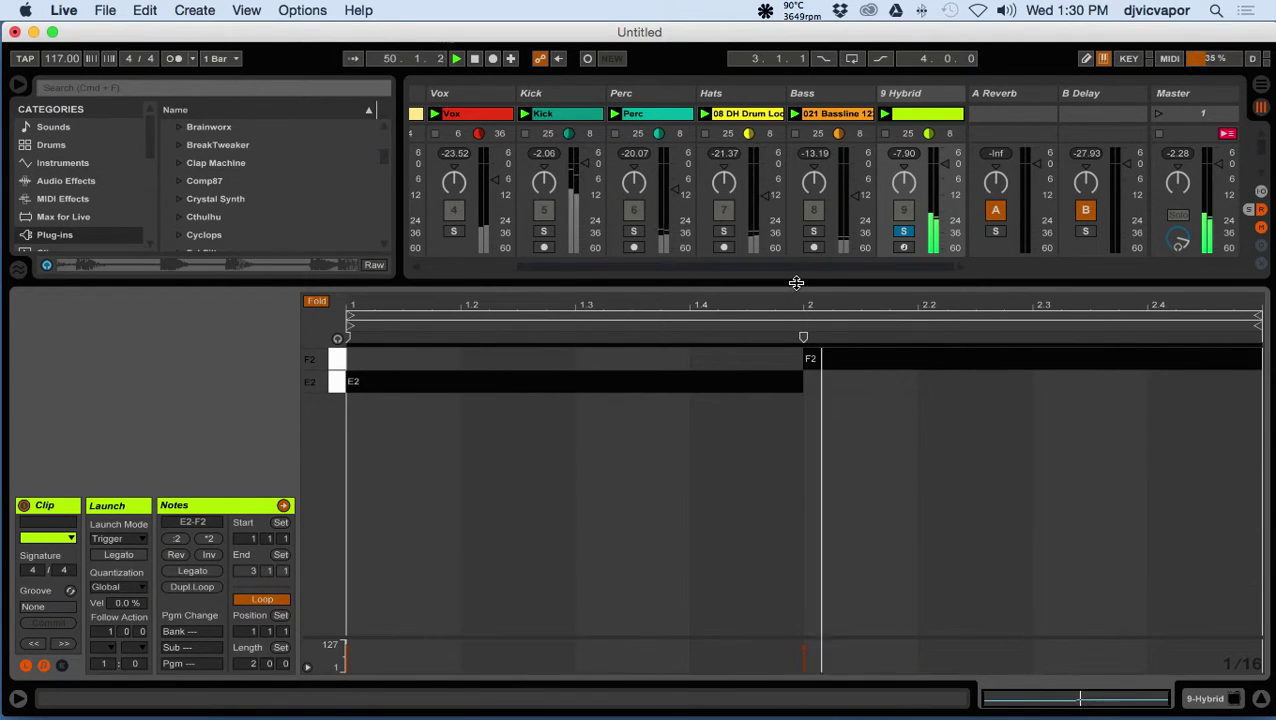
drag(798, 291, 792, 516)
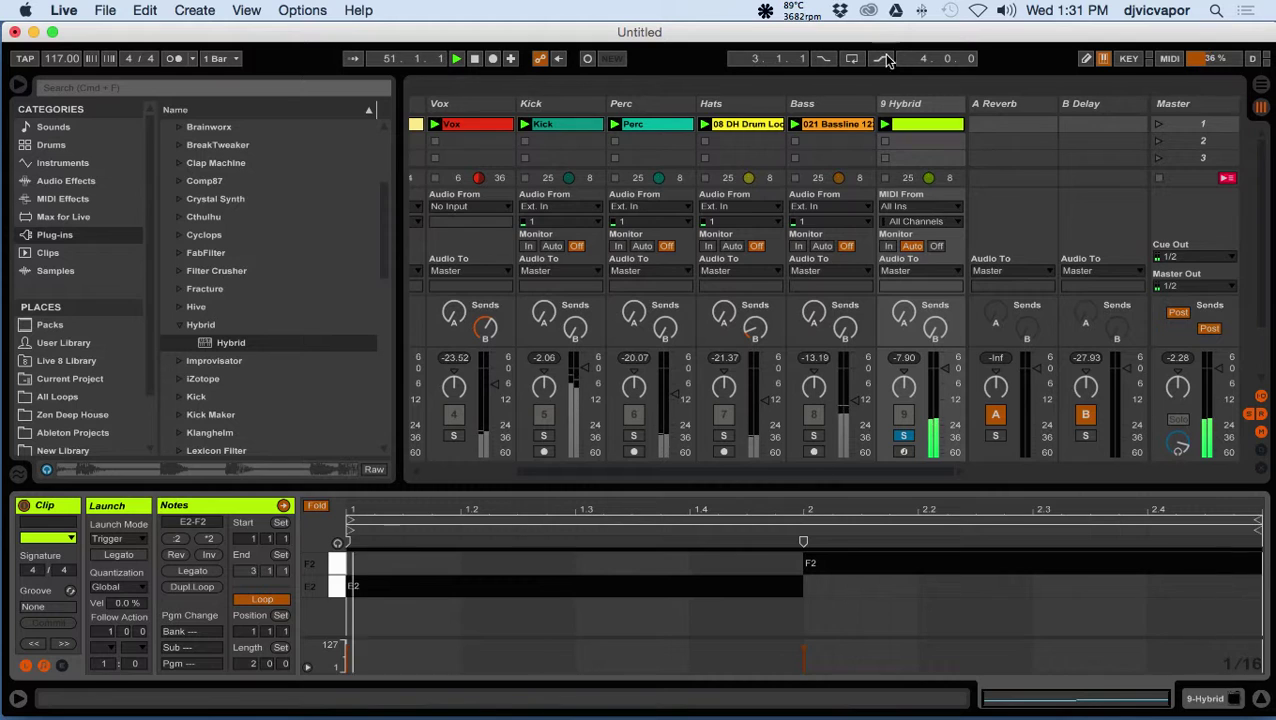
Reopen the Hybrid plug-in window and audition the presets from 24 Dual Saw Pad up to 29 Digital Stars.
click(916, 108)
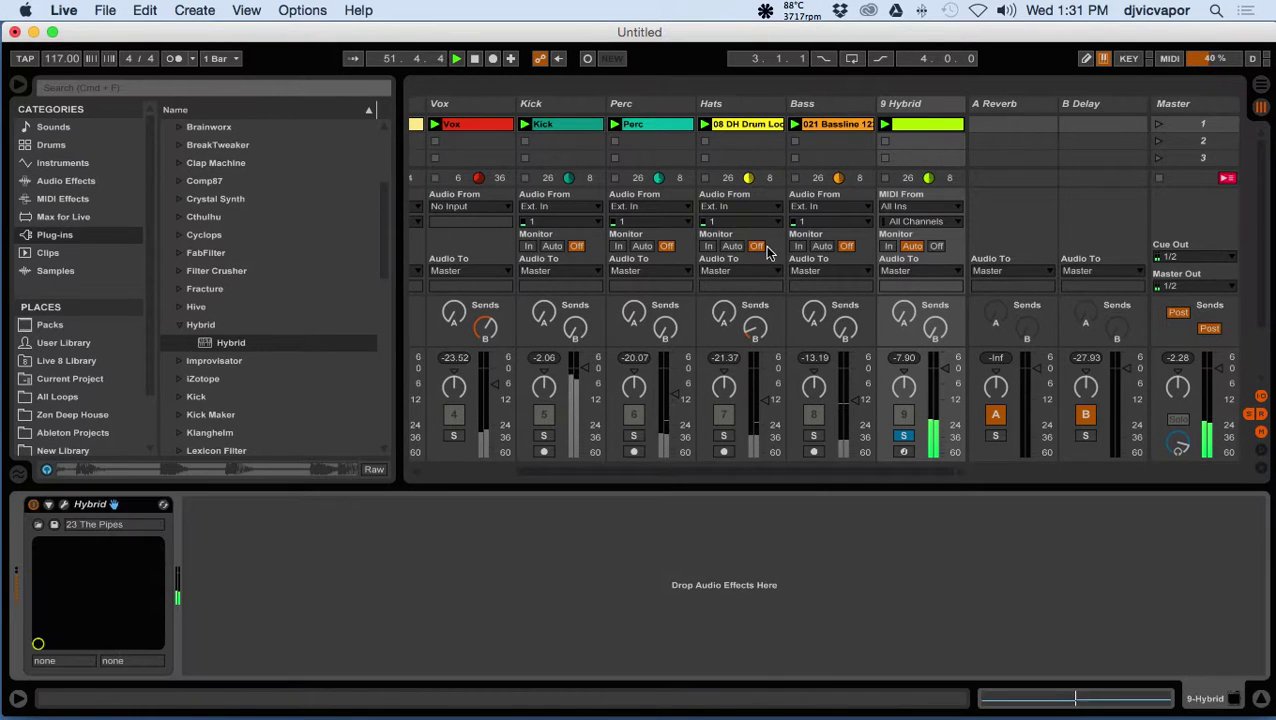
click(63, 507)
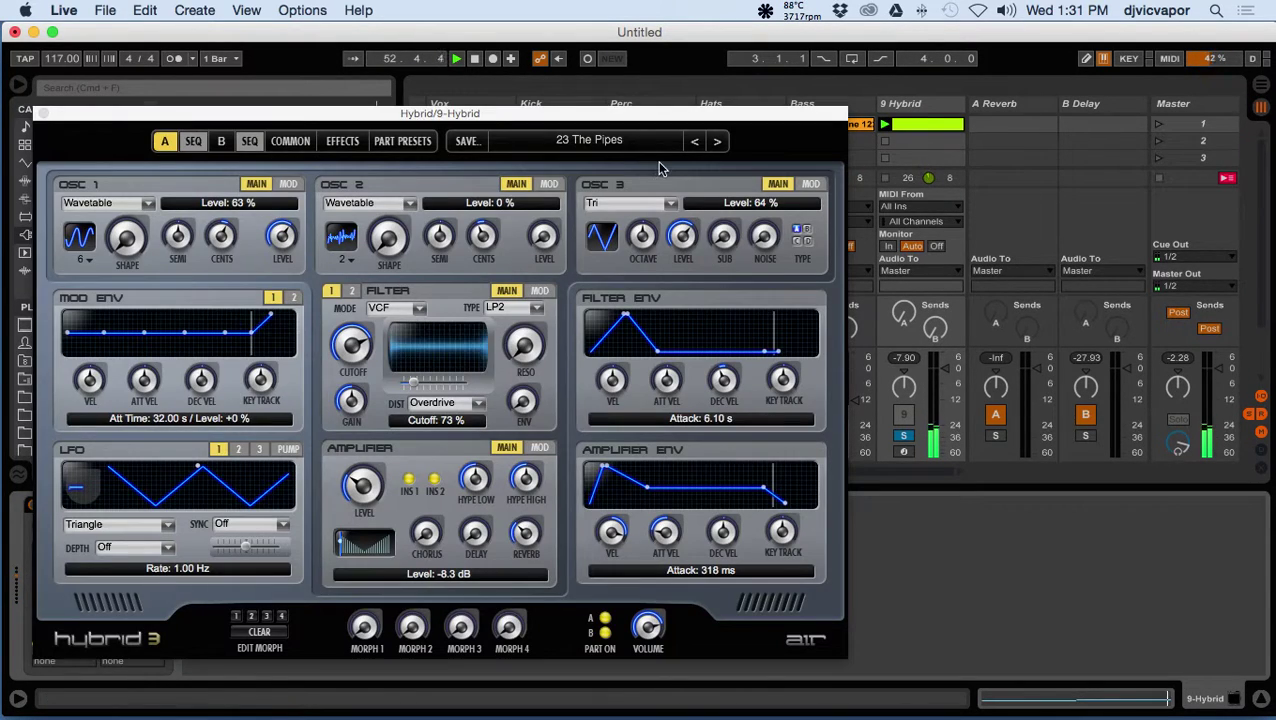
click(718, 142)
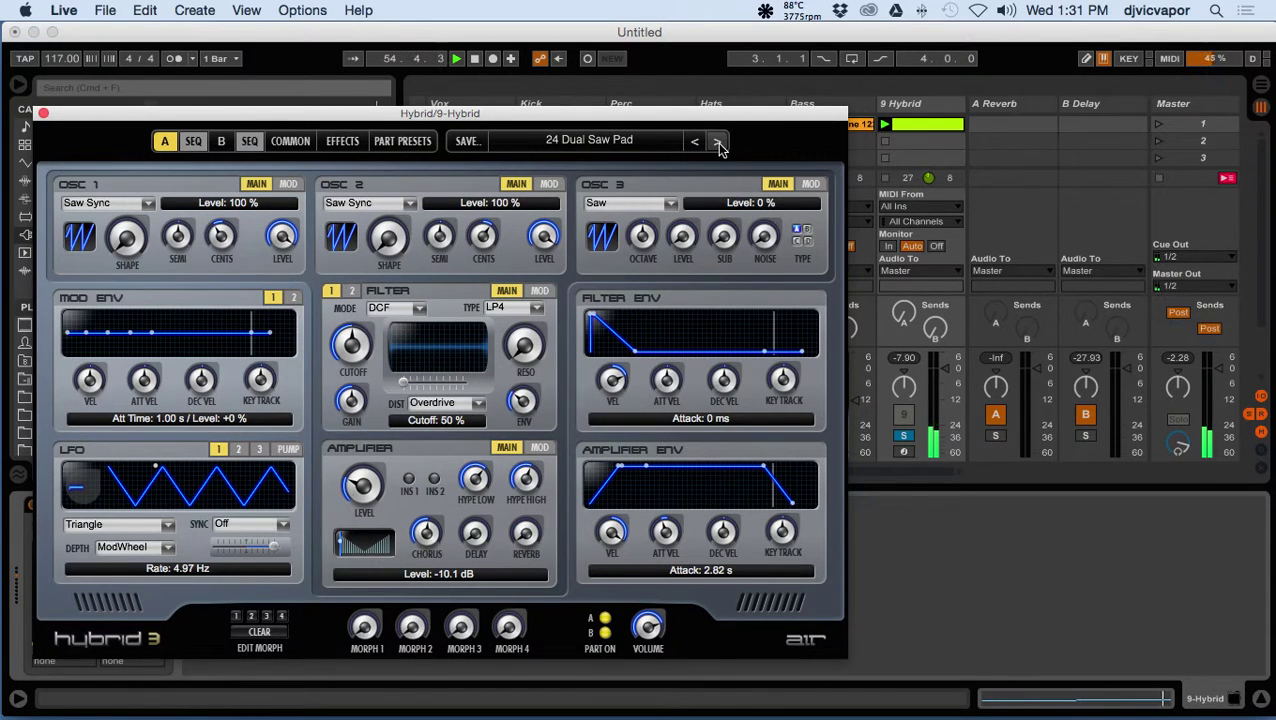
click(718, 142)
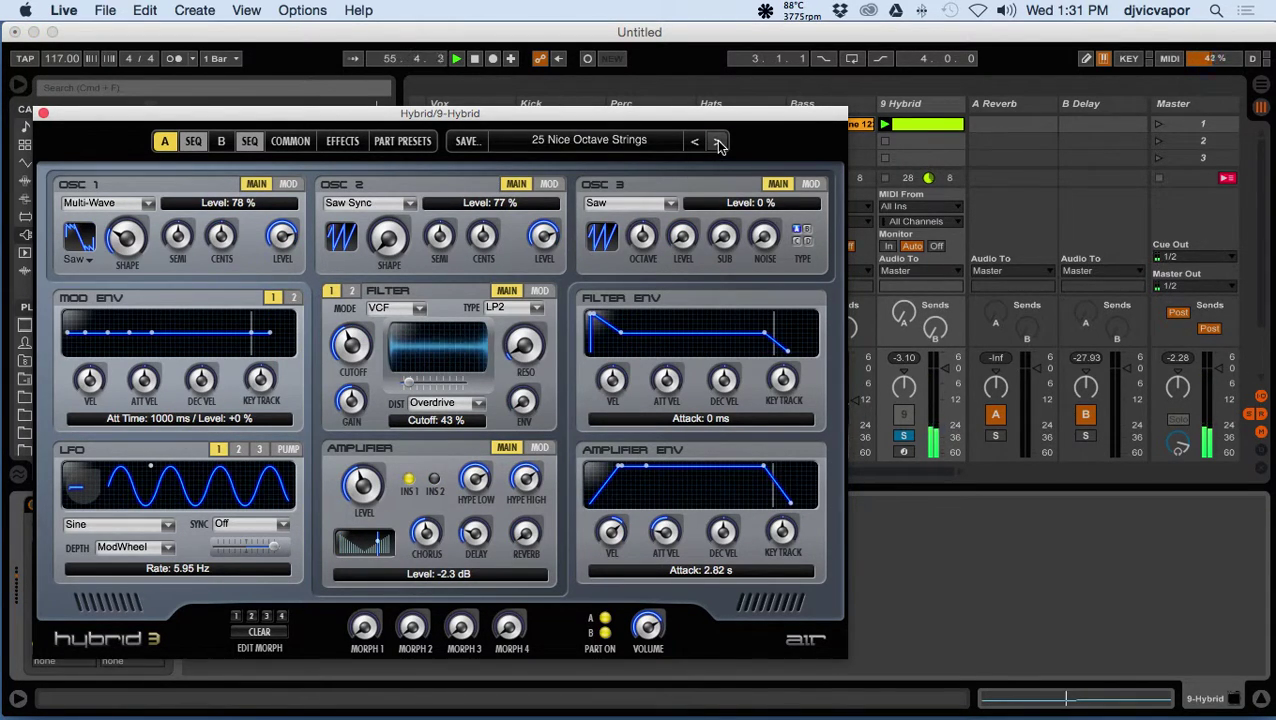
click(718, 142)
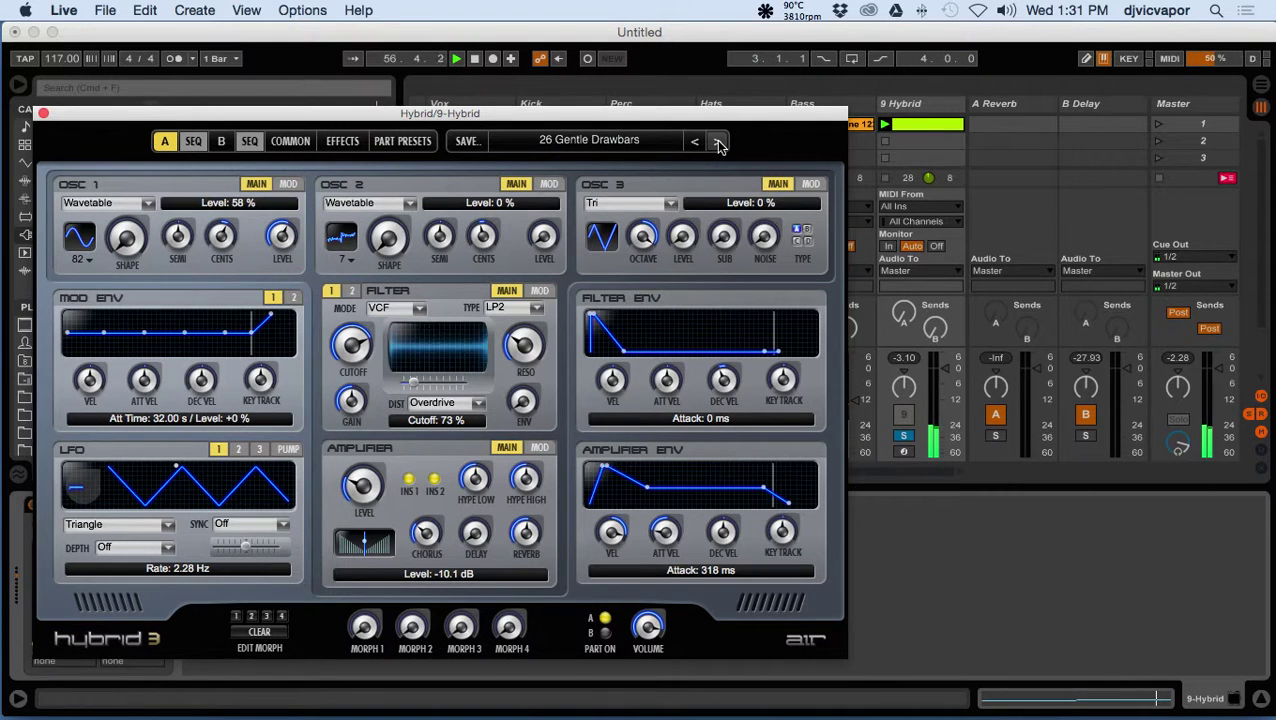
click(718, 142)
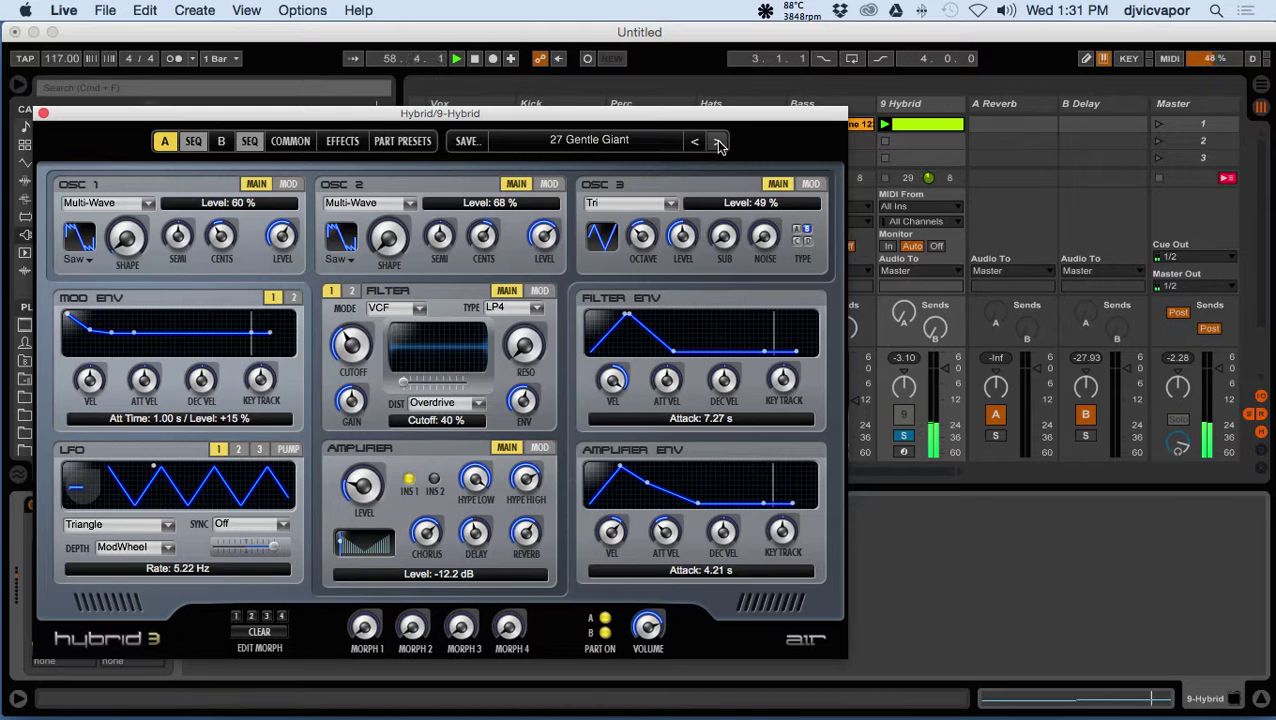
click(718, 142)
click(718, 142)
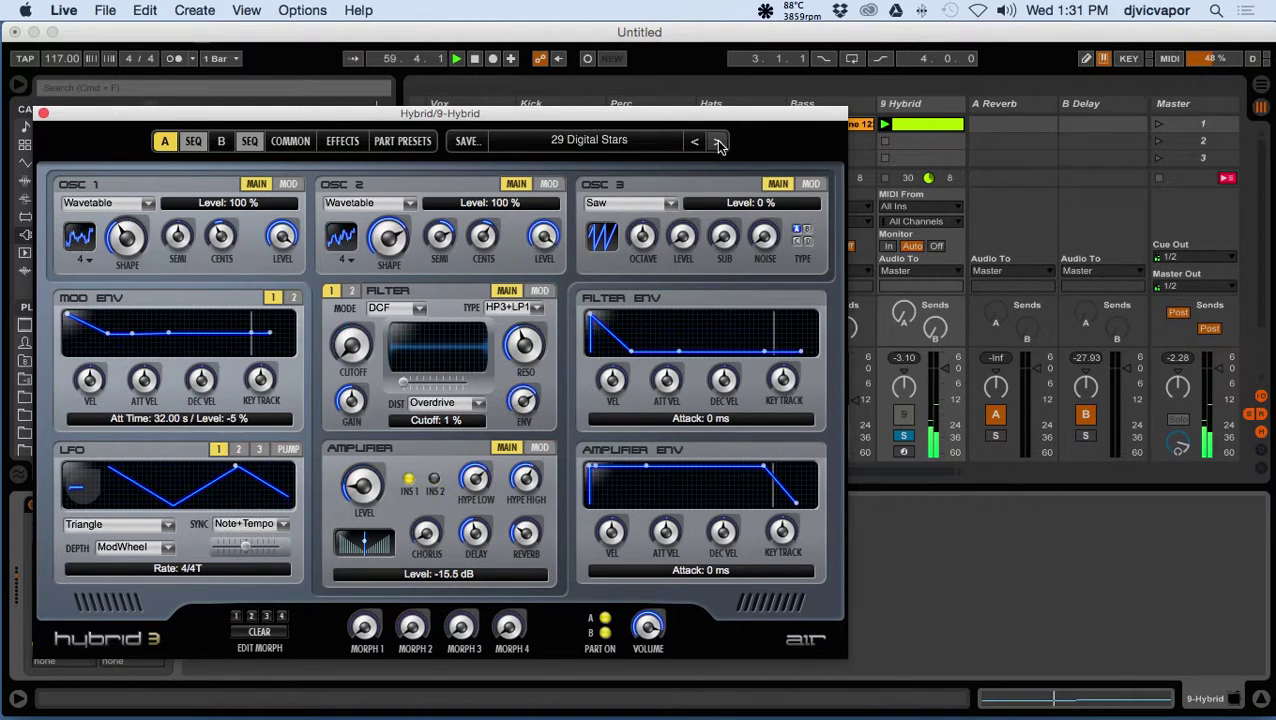
Continue auditioning the Soft Pads presets one by one, through 32 Soothing Sweeper and 34 Liquid Nitrogen Pad, up to 37 Warm Waves.
click(718, 142)
click(718, 142)
click(718, 142)
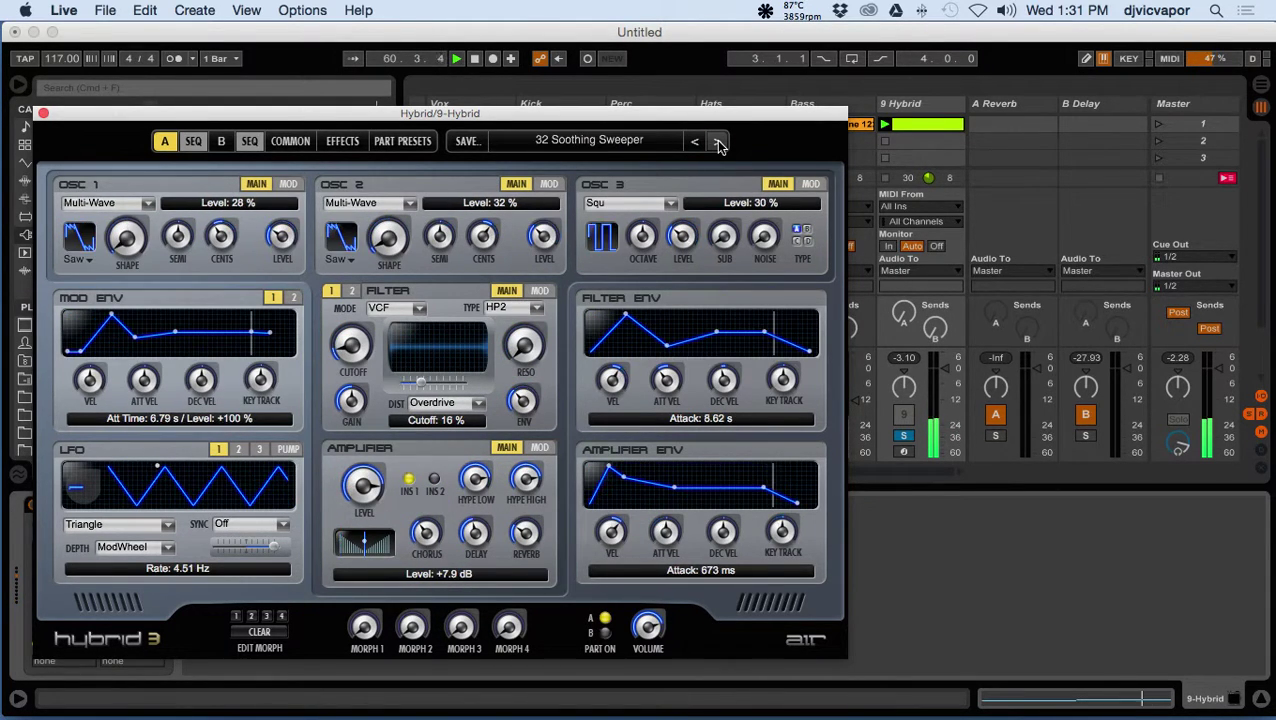
click(718, 142)
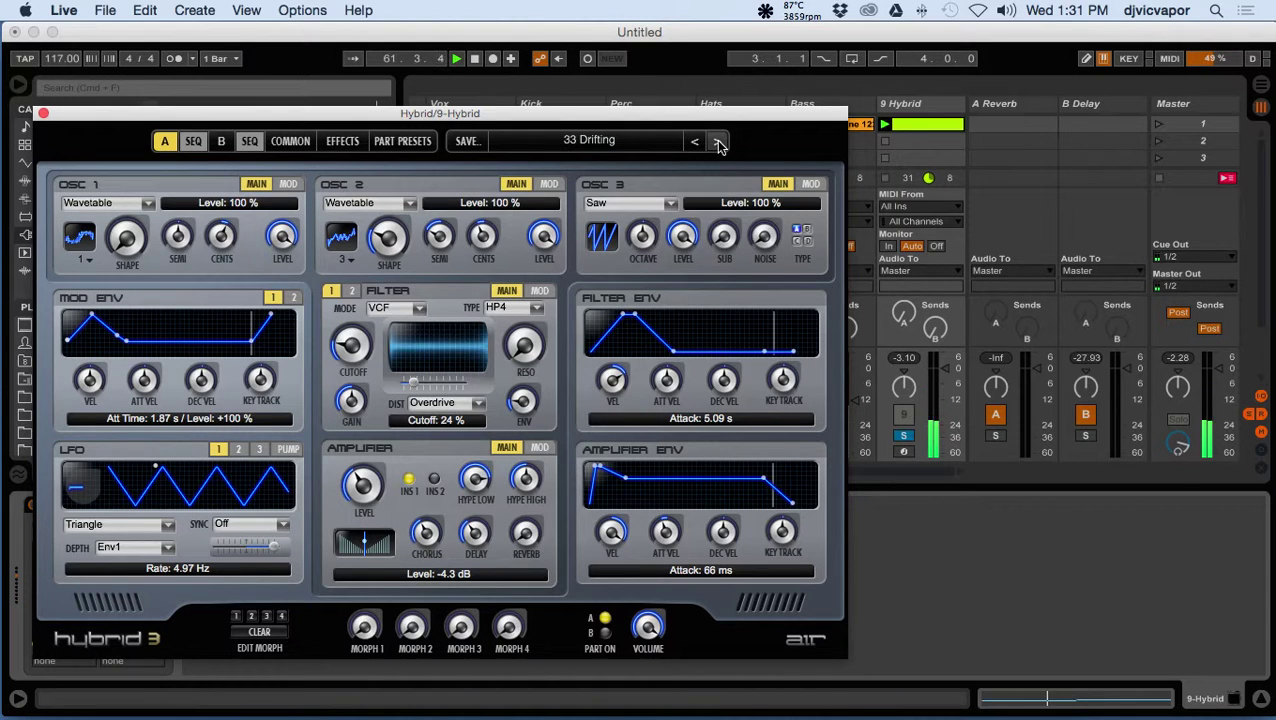
click(718, 142)
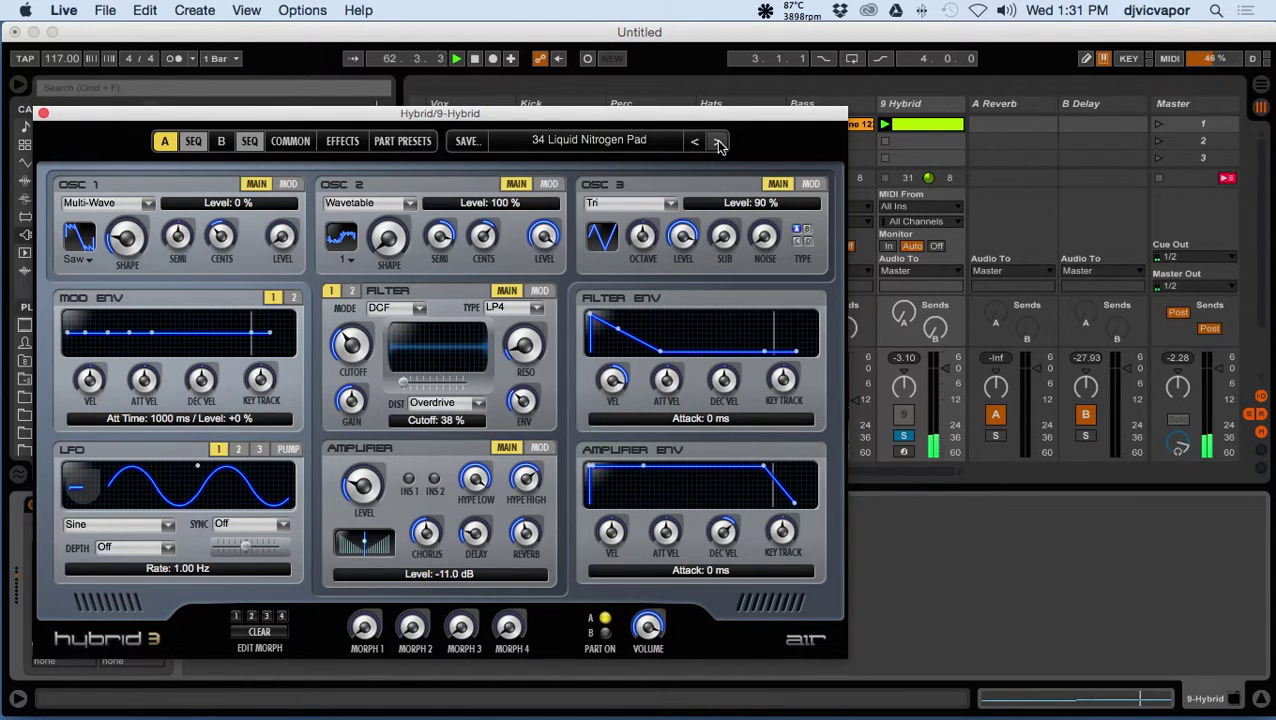
click(718, 142)
click(718, 142)
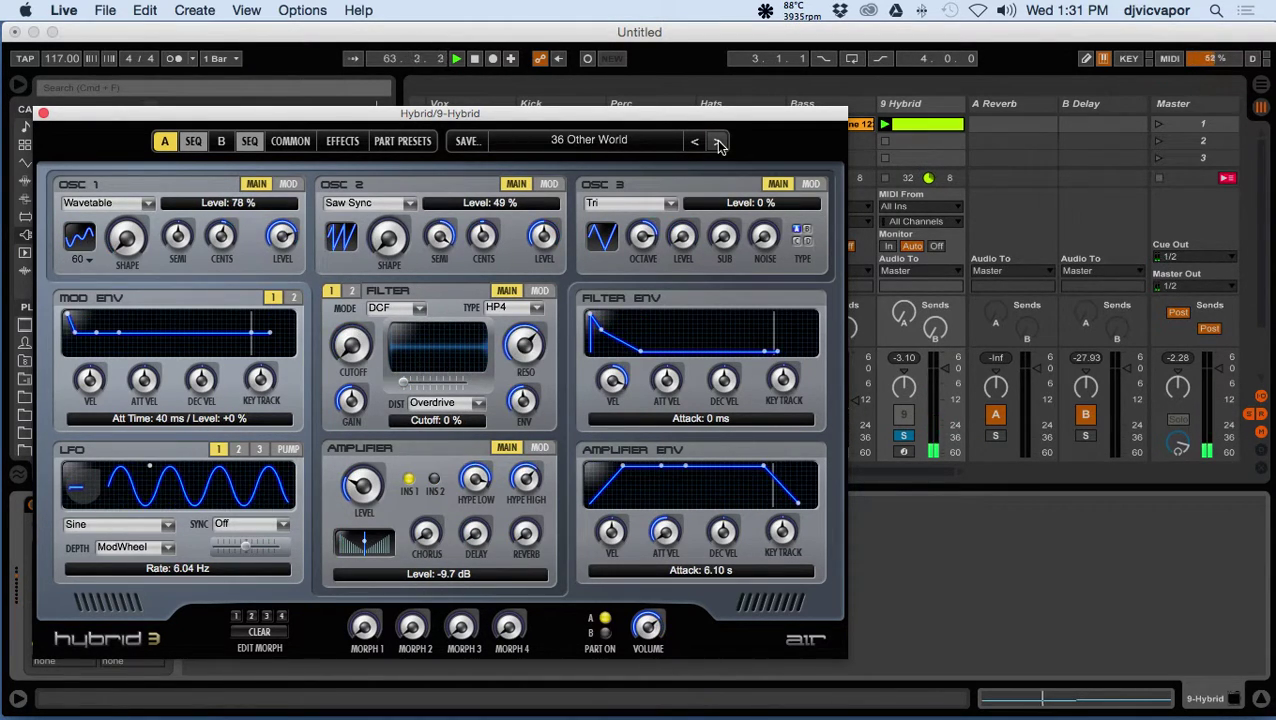
click(718, 142)
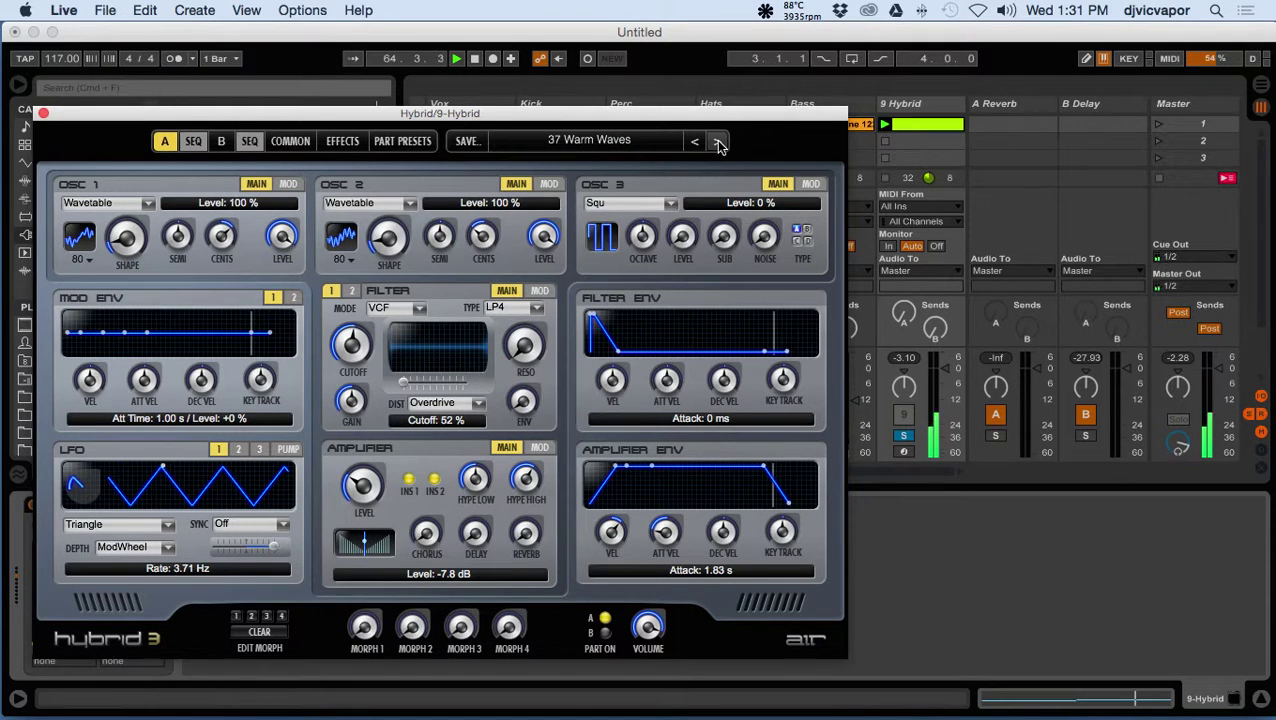
Audition the 38 Piano Support preset and close the Hybrid plug-in window.
click(718, 142)
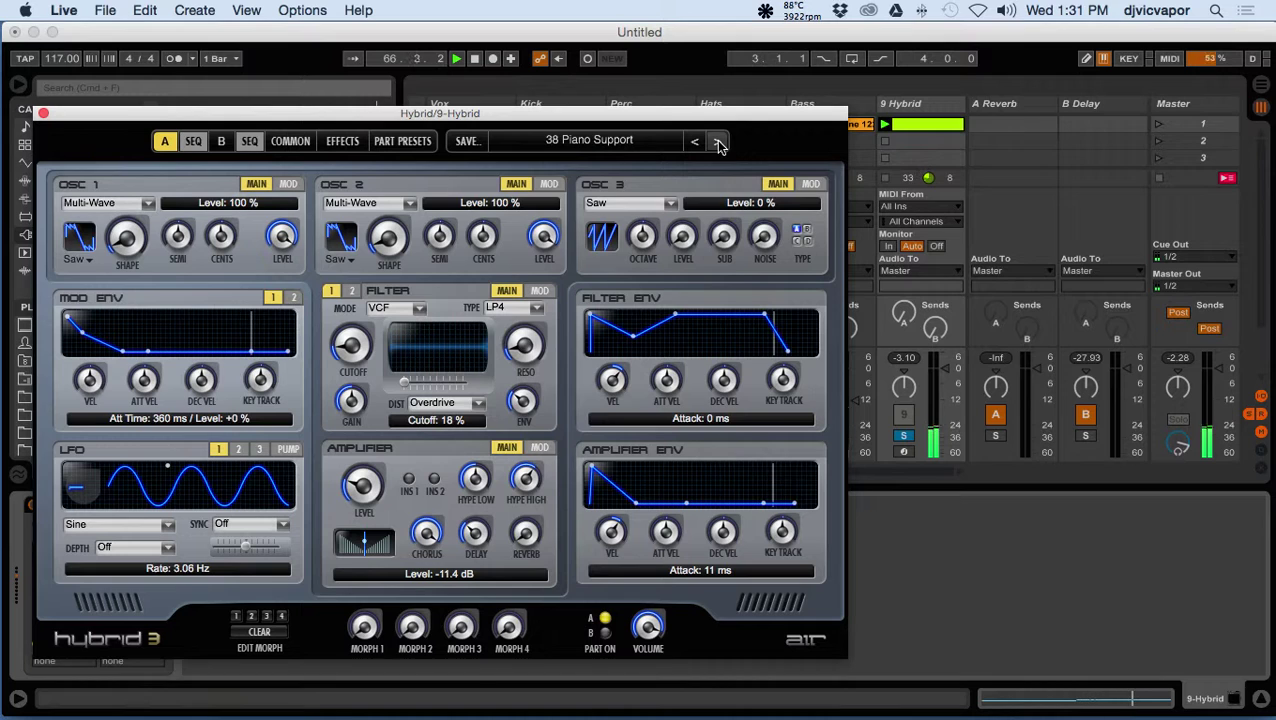
click(43, 114)
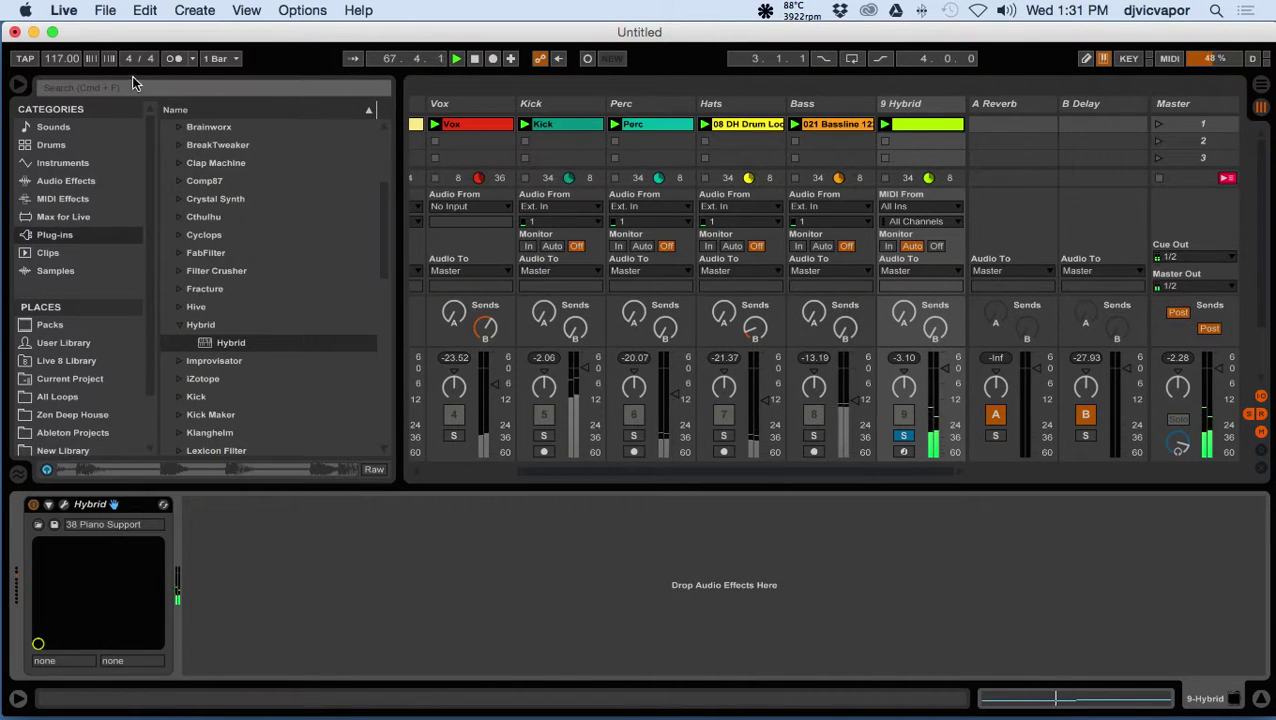
Add the House for to go chord preset from the MIDI effects in front of Hybrid on the 9 Hybrid track.
click(78, 196)
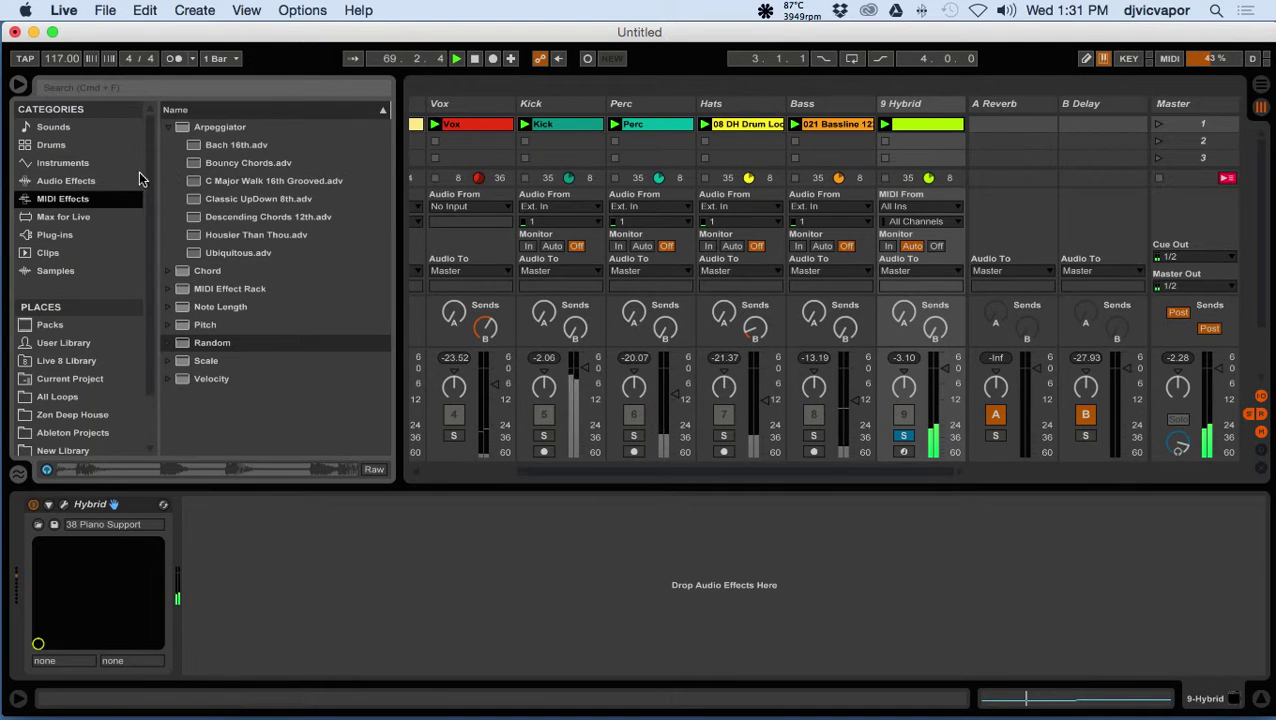
click(170, 129)
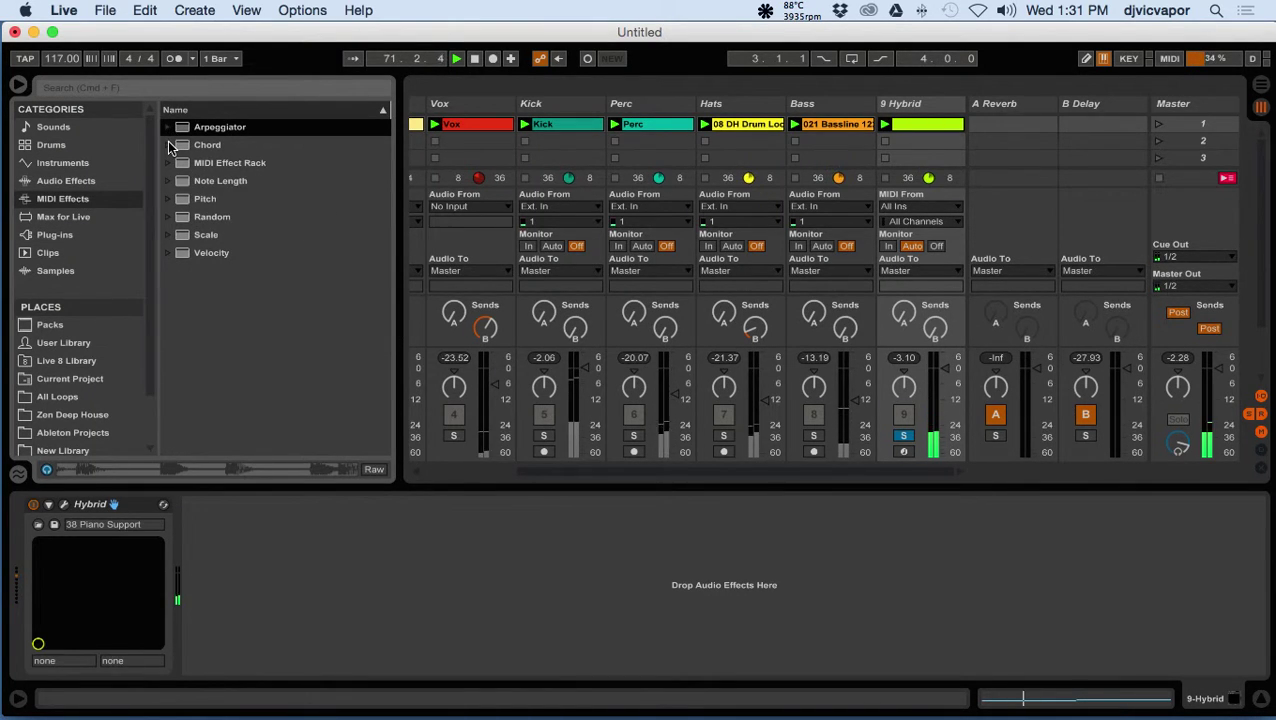
click(171, 146)
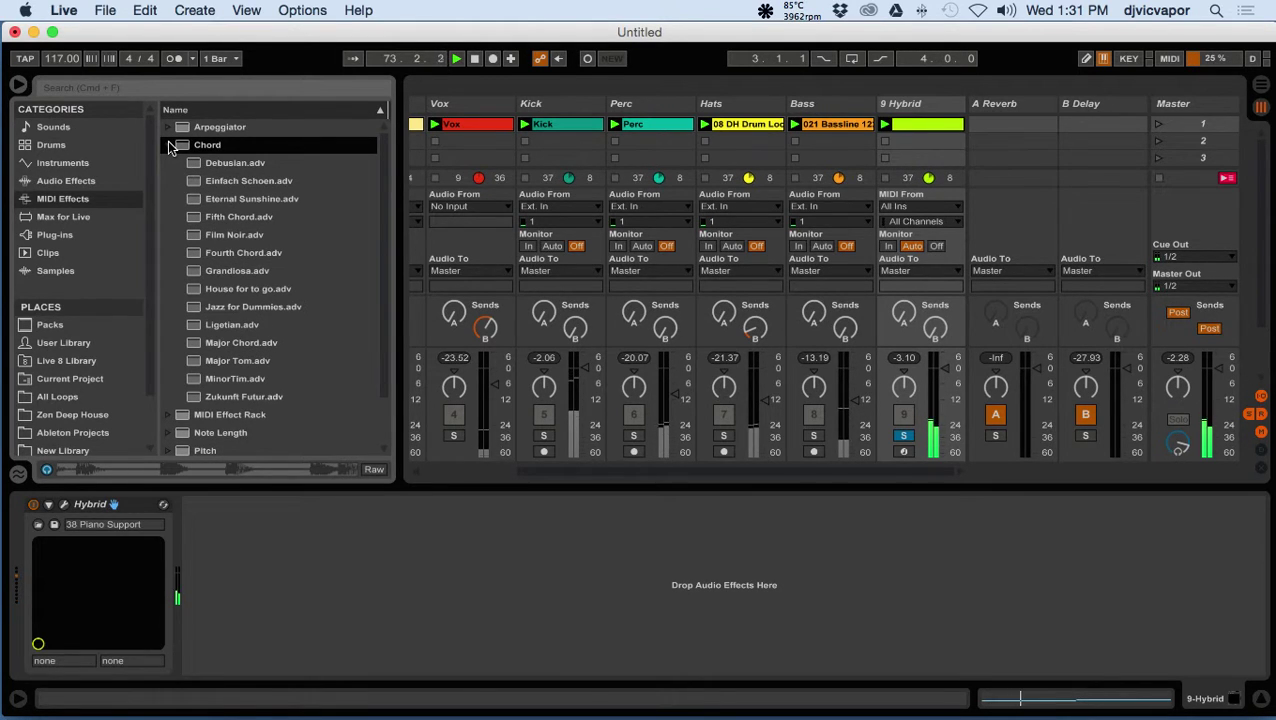
click(171, 146)
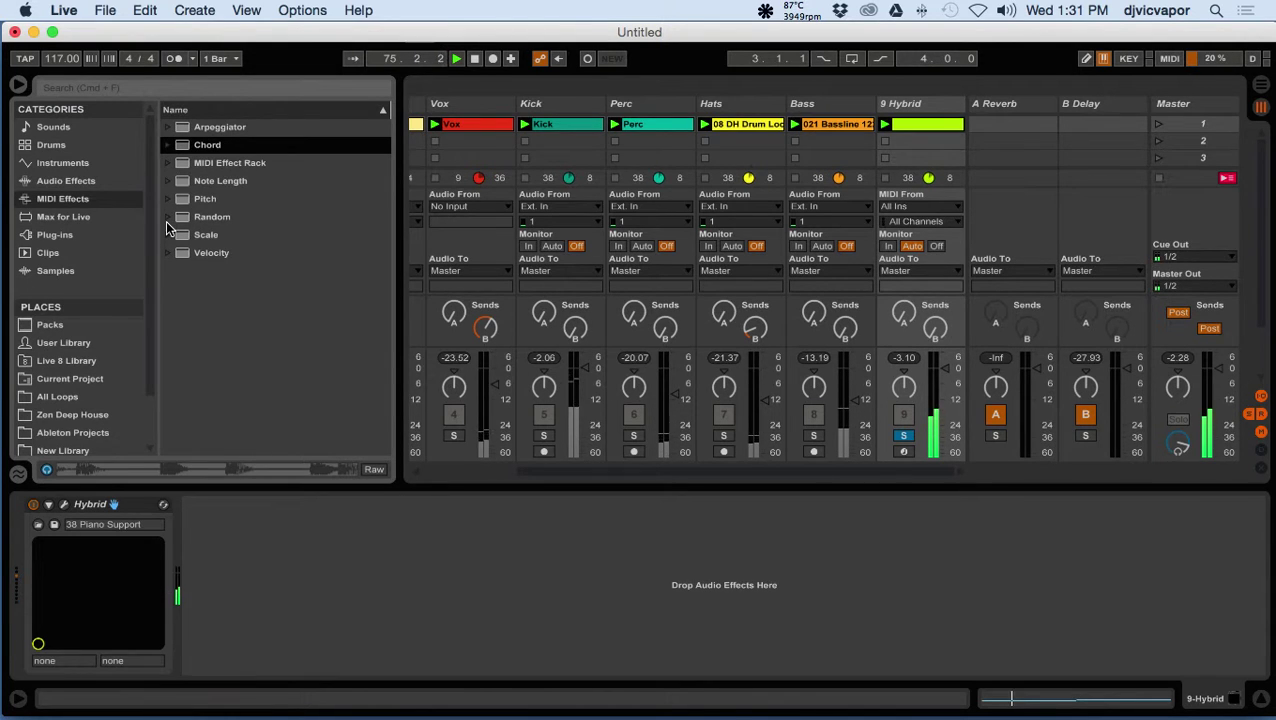
click(169, 146)
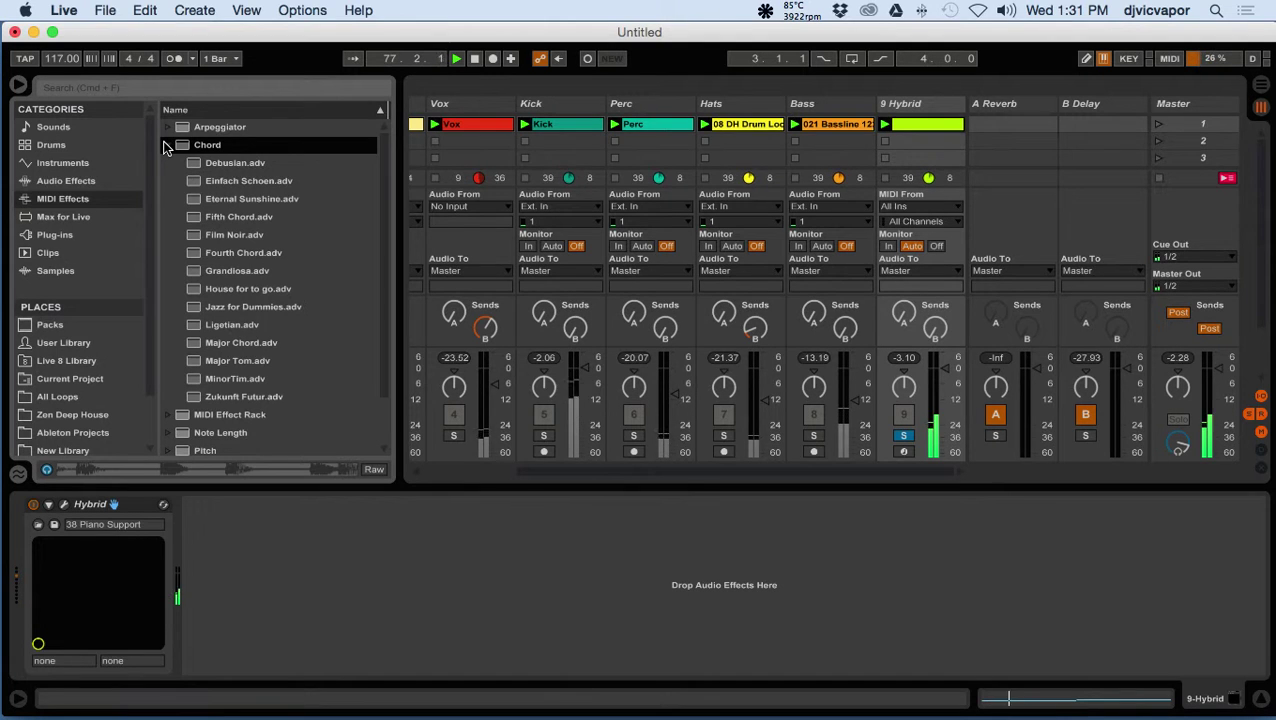
click(189, 290)
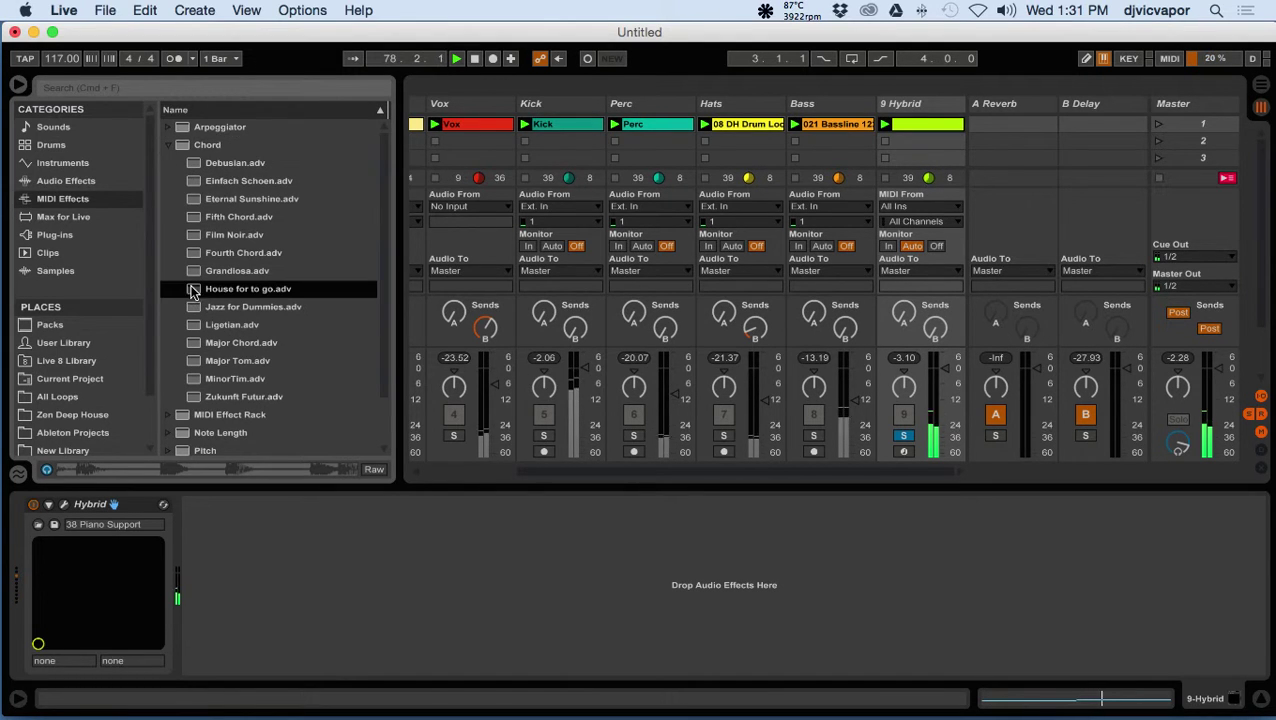
drag(40, 497, 30, 510)
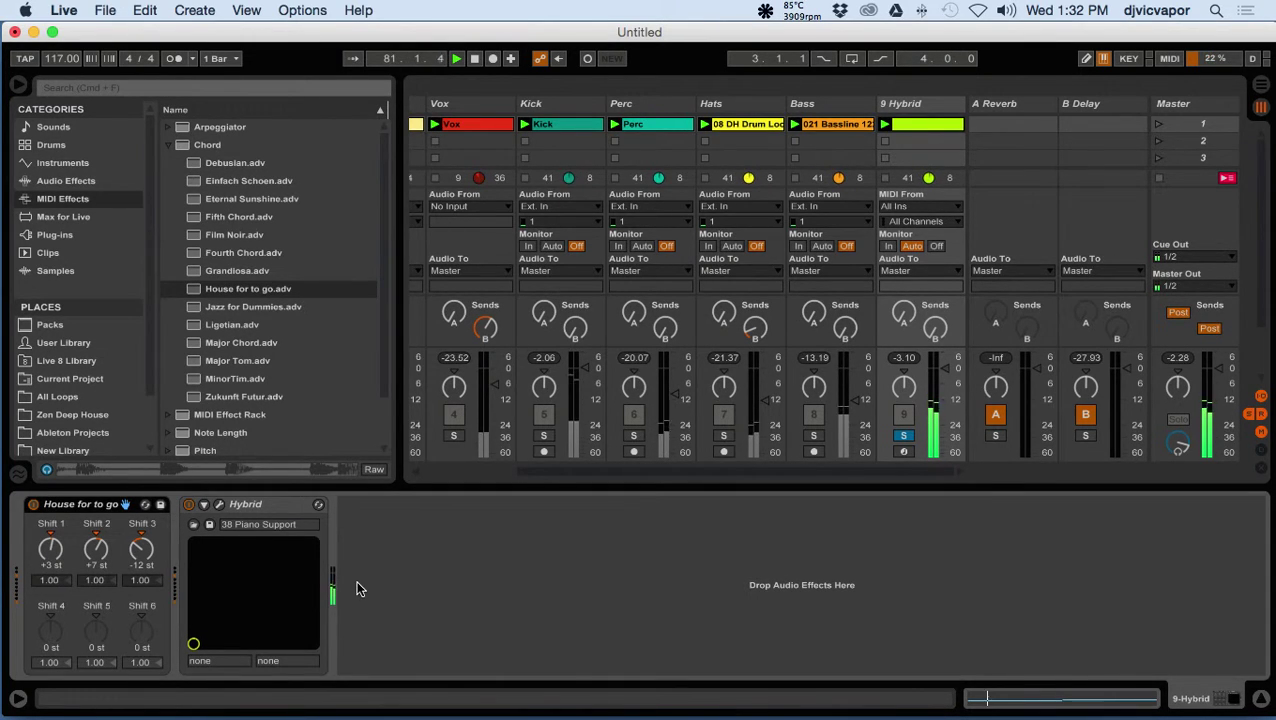
click(168, 146)
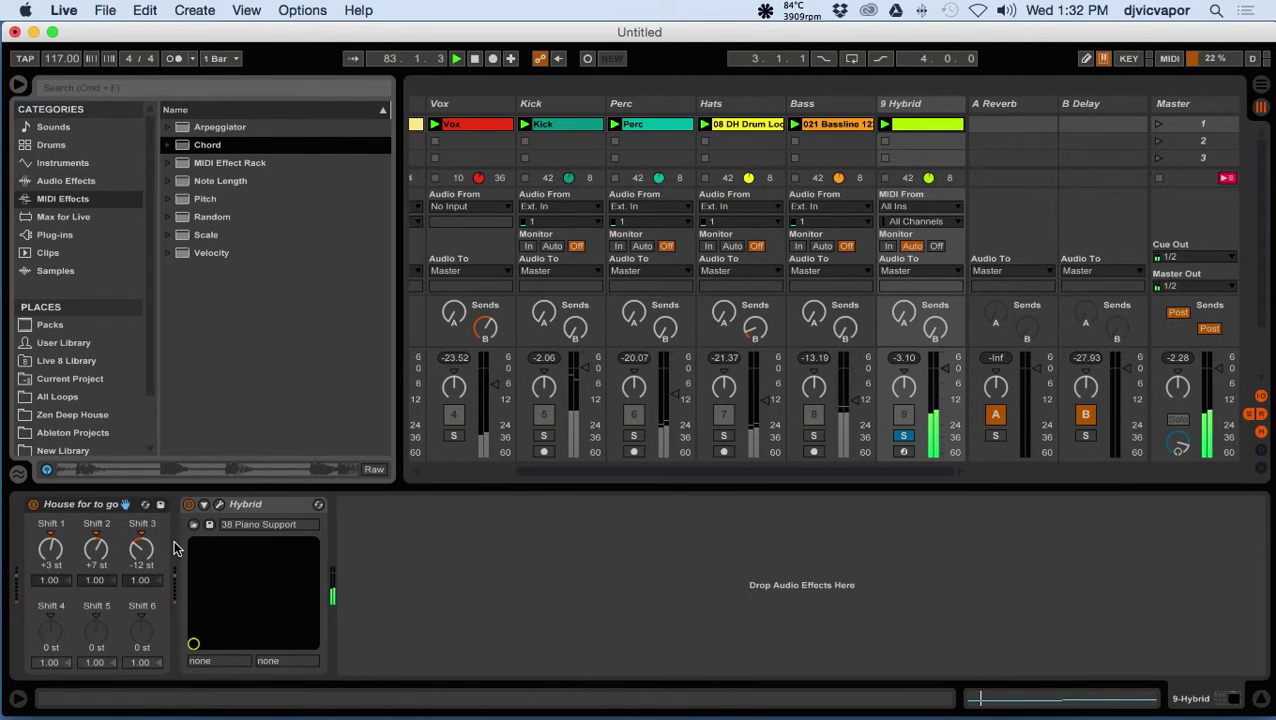
Reopen the Hybrid plug-in window and audition the presets 39 Eighties Pad and 40 High Lander with the chord effect.
click(219, 504)
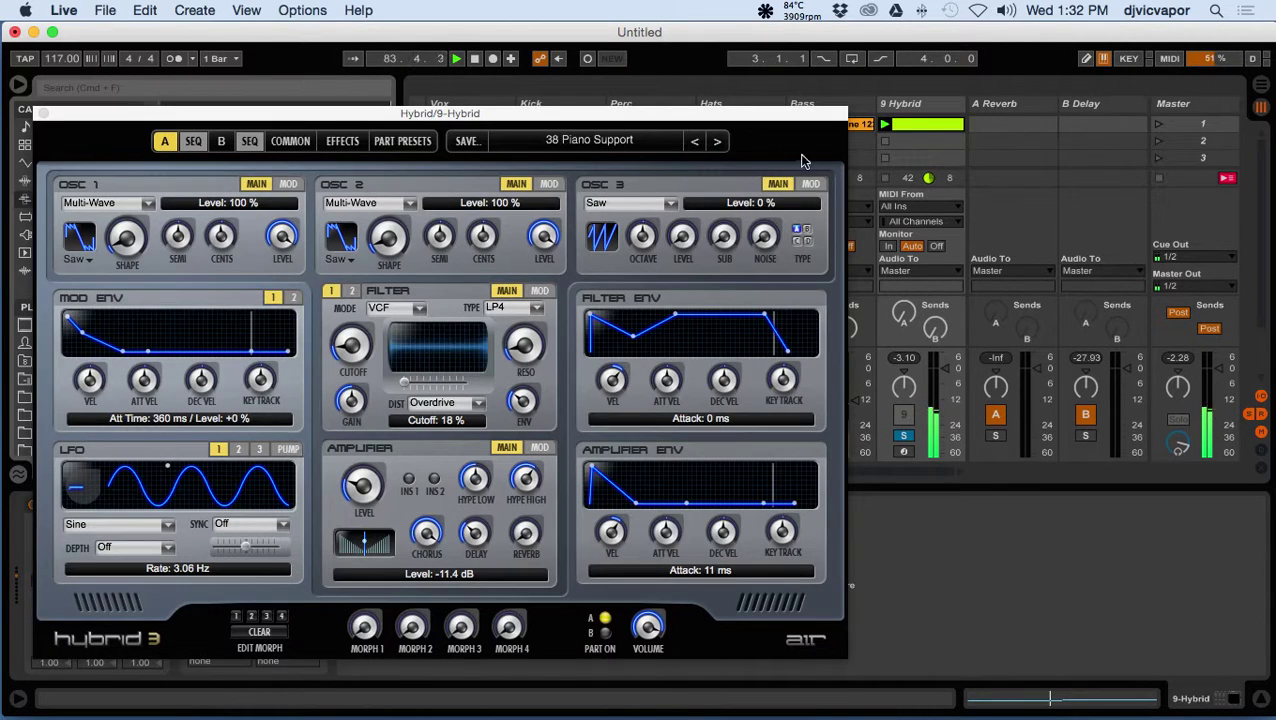
click(717, 141)
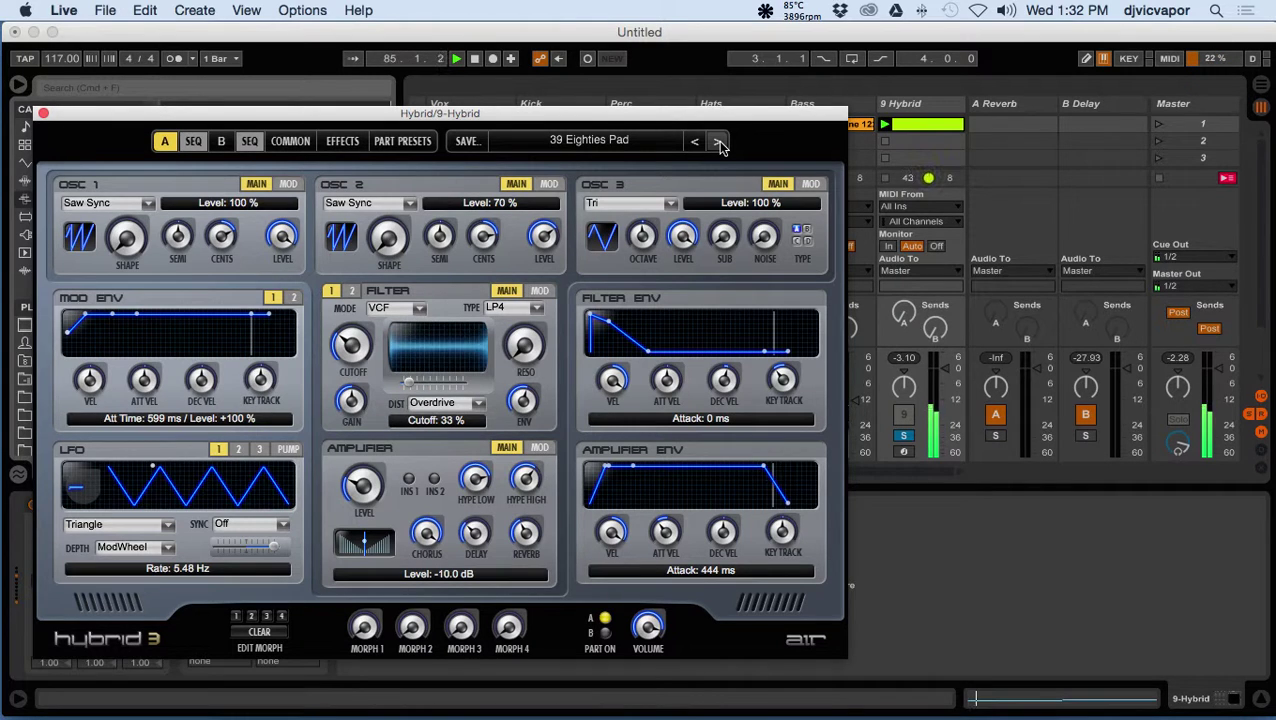
click(719, 143)
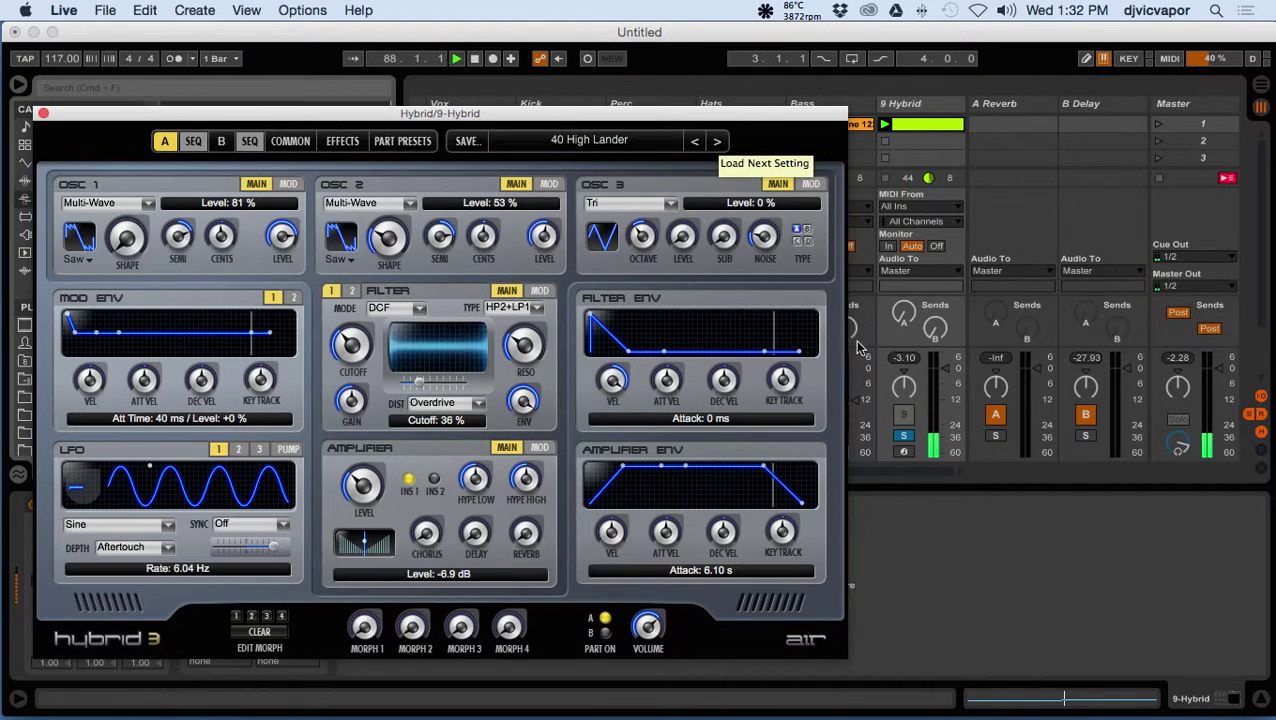
Unsolo the Hybrid track and audition the presets from 41 Noisy Crackles up to 44 Rich PWM Pad in the full mix.
click(903, 438)
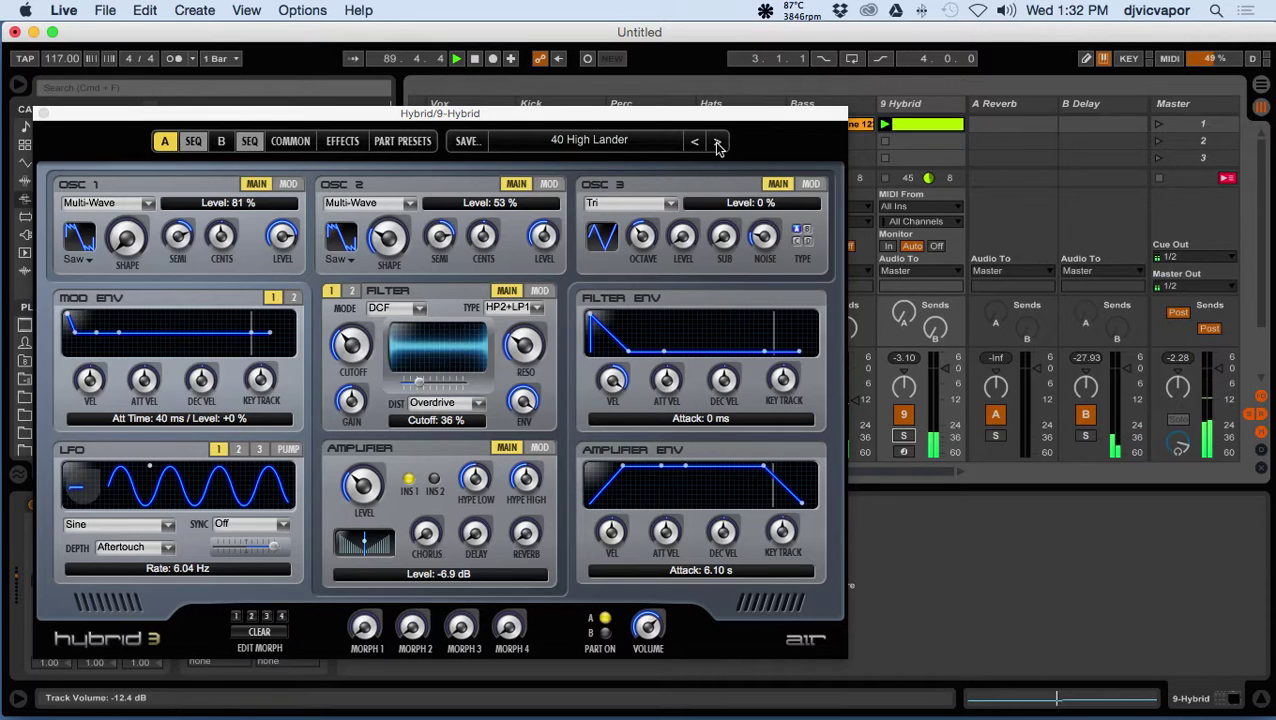
click(717, 145)
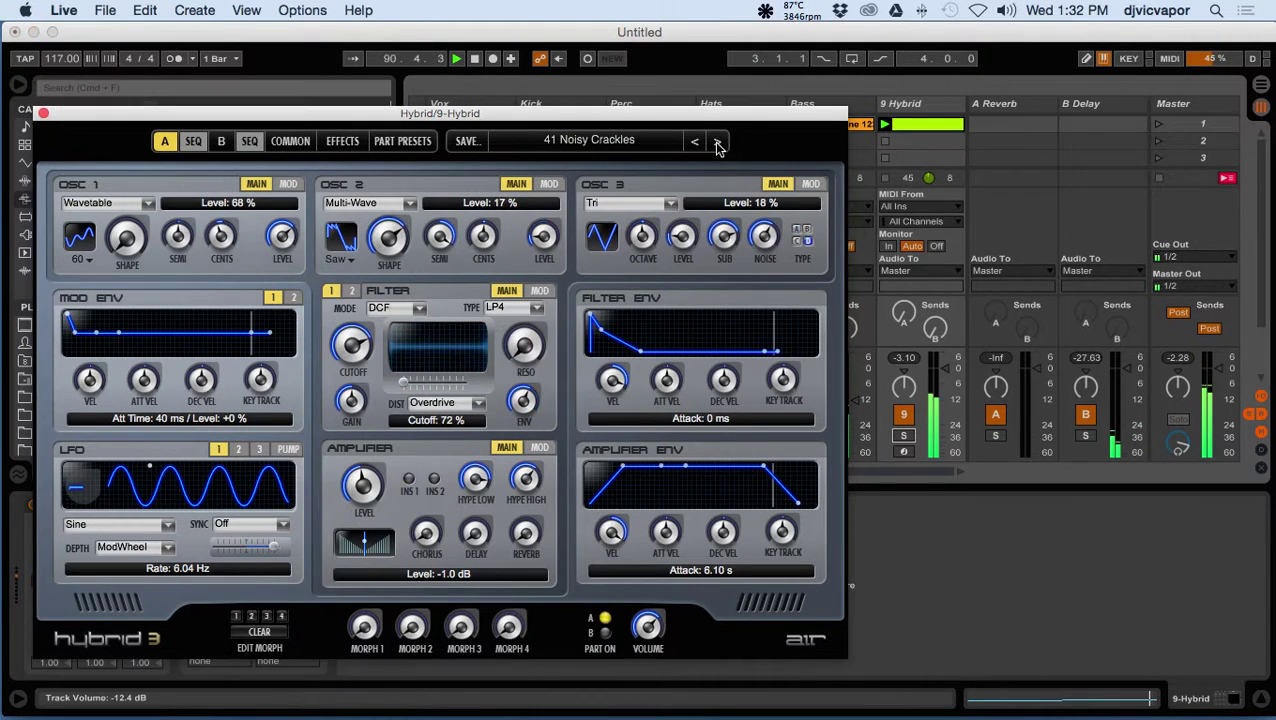
click(717, 145)
click(717, 145)
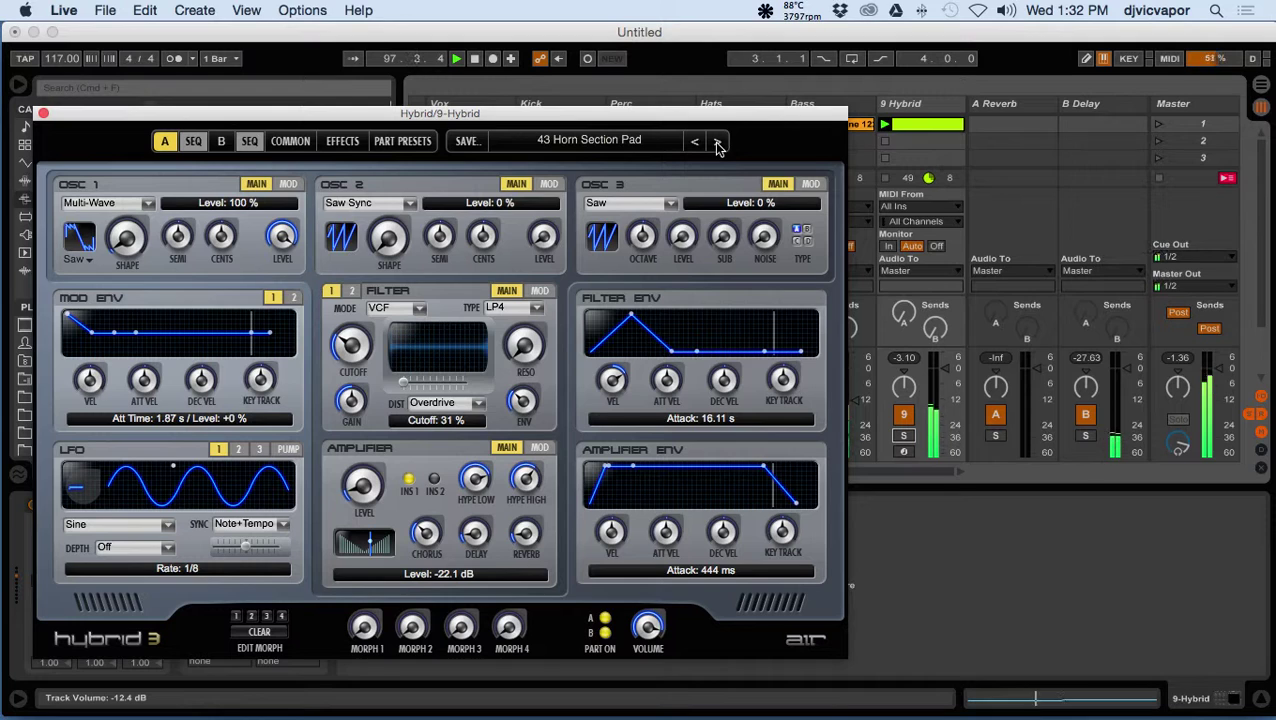
click(717, 143)
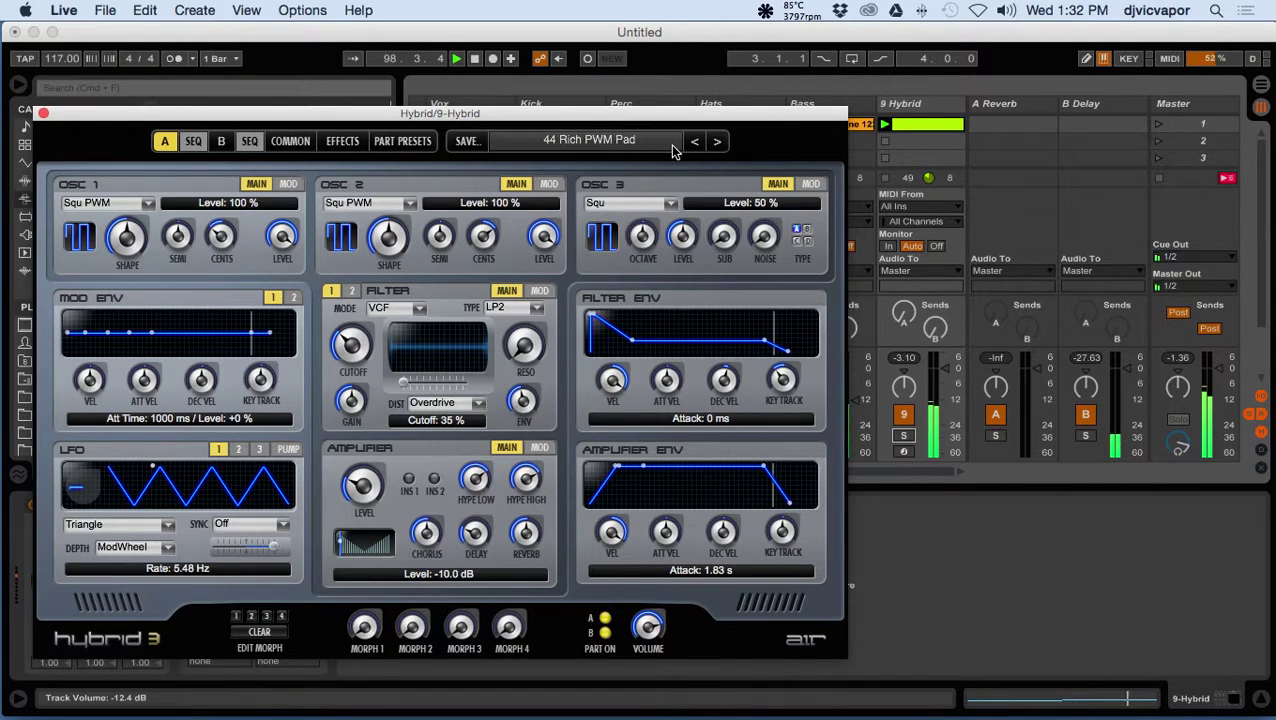
Switch to the Moving Pads category at 03 Angel Voices and audition its presets through 05 Mellow Pad.
click(671, 148)
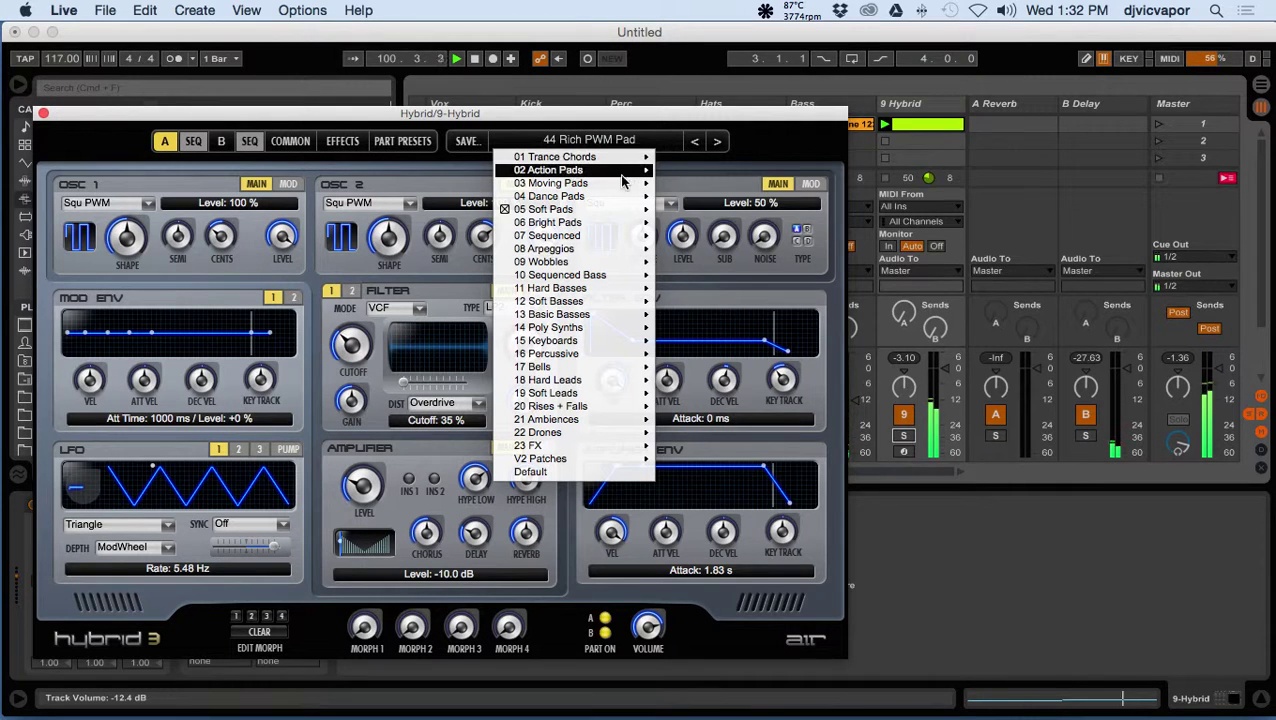
mouse_move(616, 190)
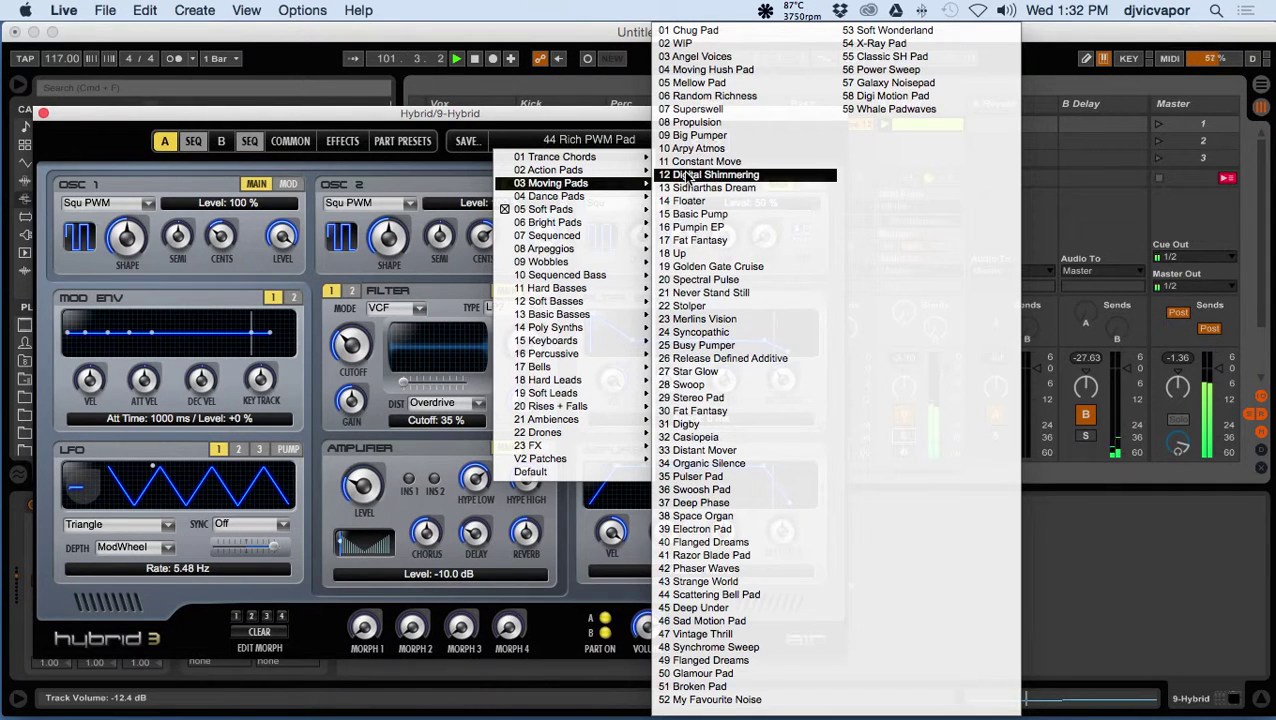
click(700, 57)
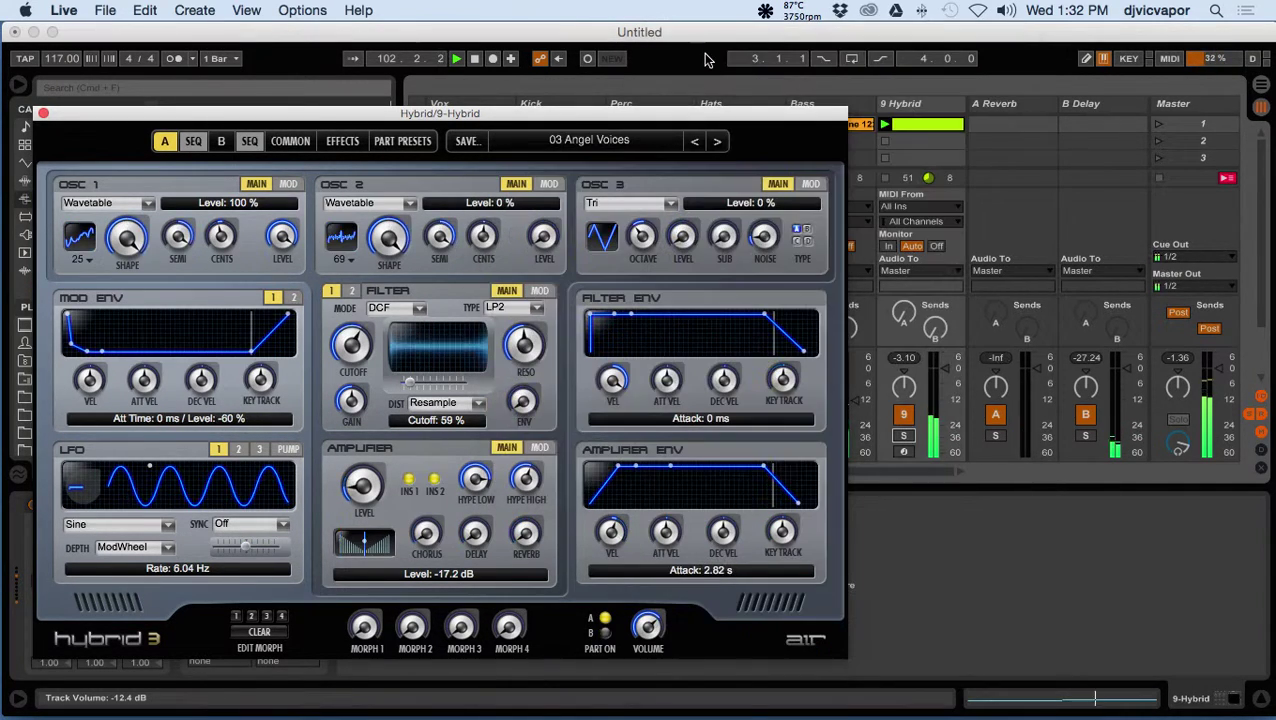
click(716, 141)
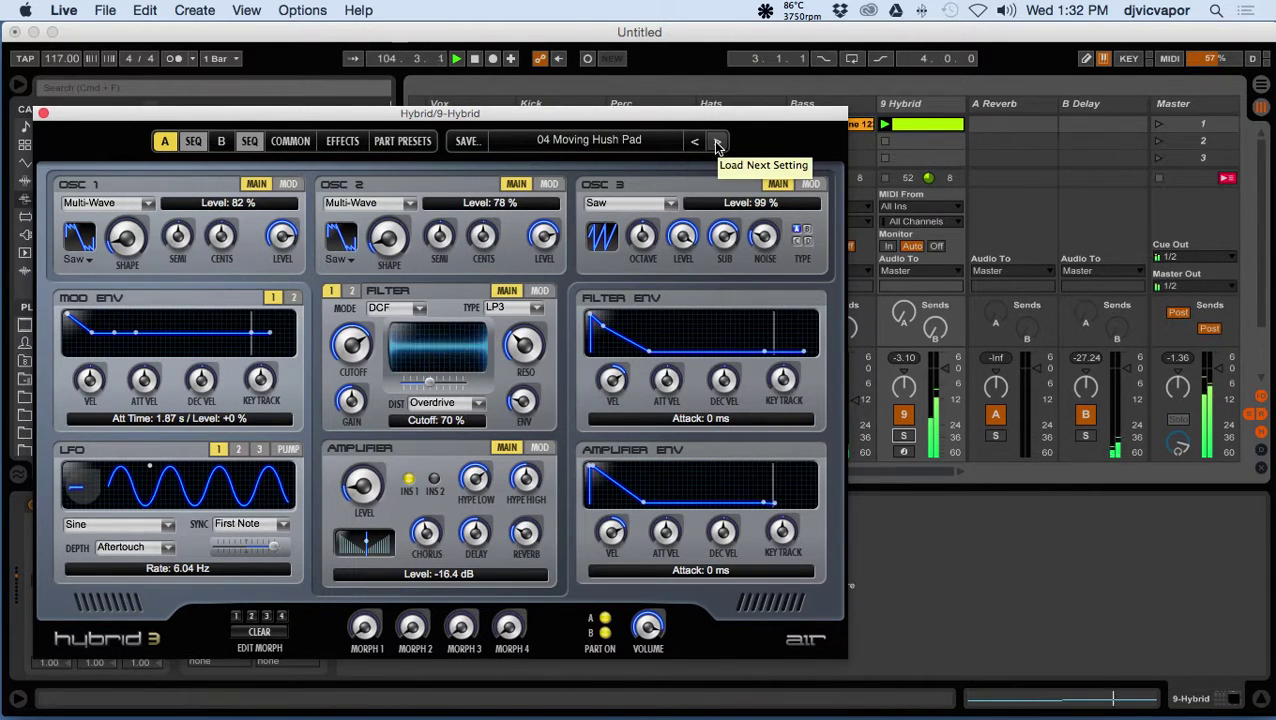
click(716, 143)
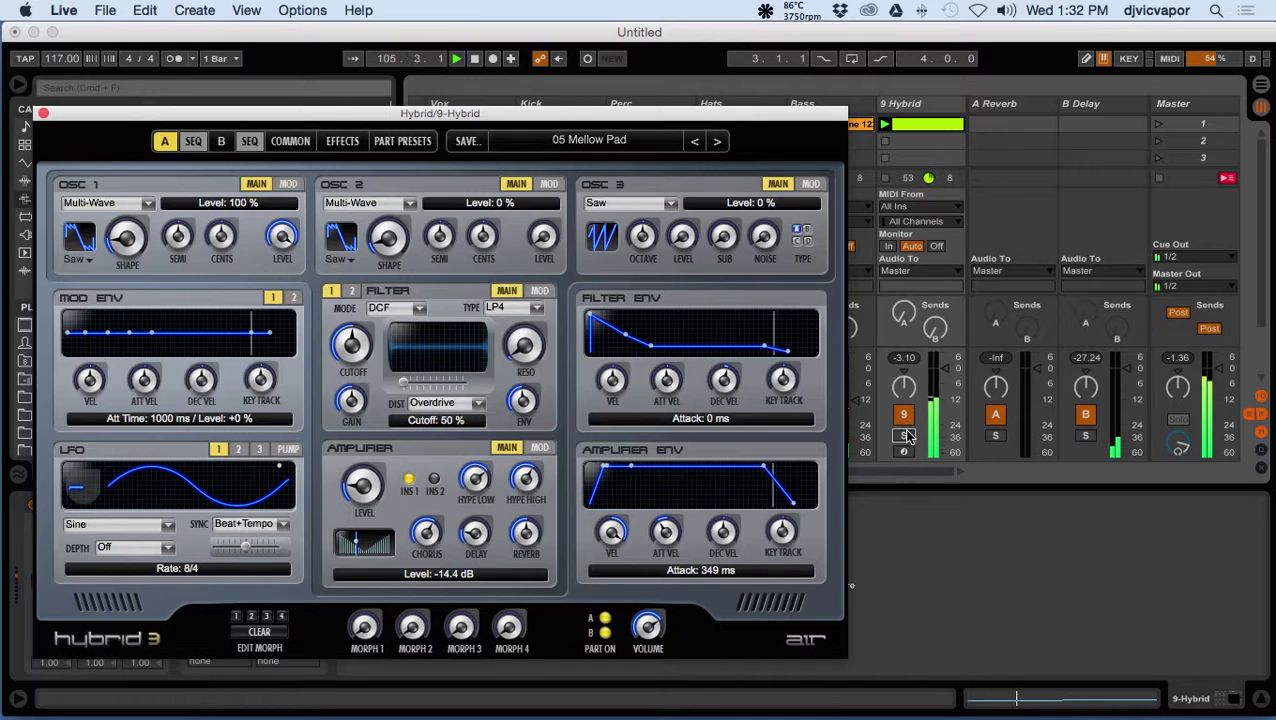
Solo the Hybrid track and audition the presets from 06 Random Richness to 11 Constant Move, then return to 10 Arpy Atmos.
click(905, 436)
click(718, 143)
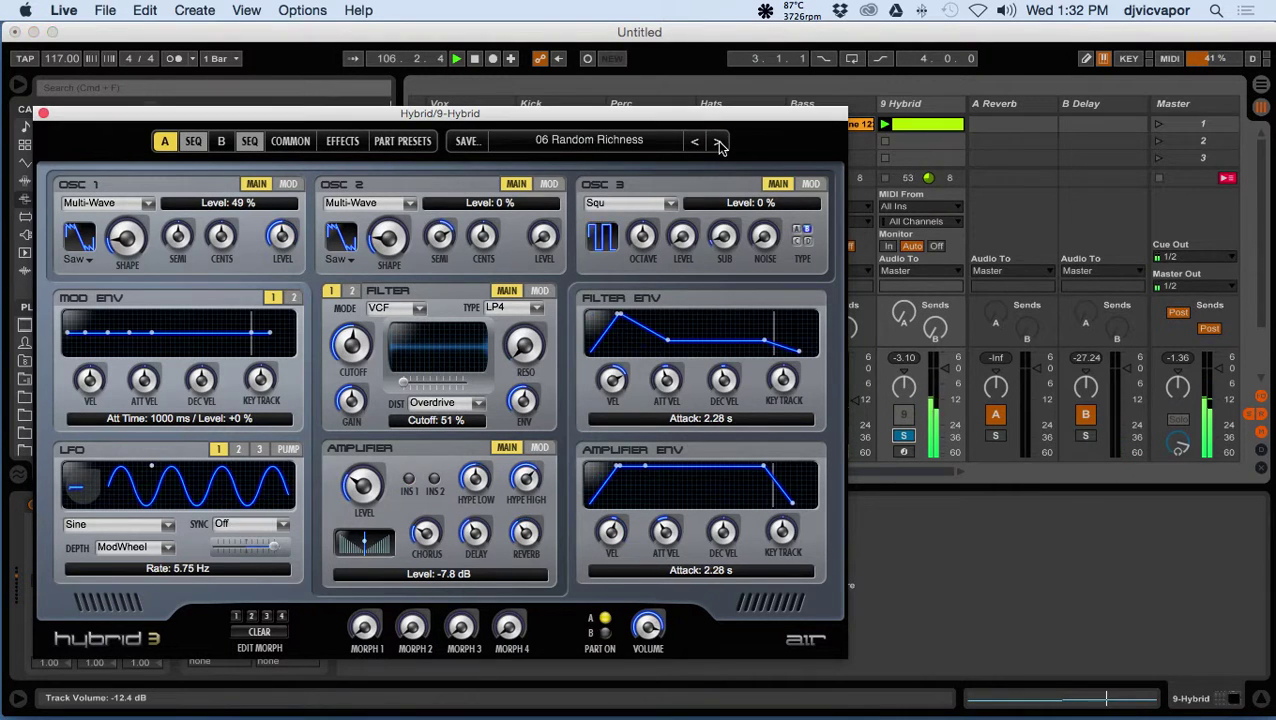
click(718, 143)
click(718, 143)
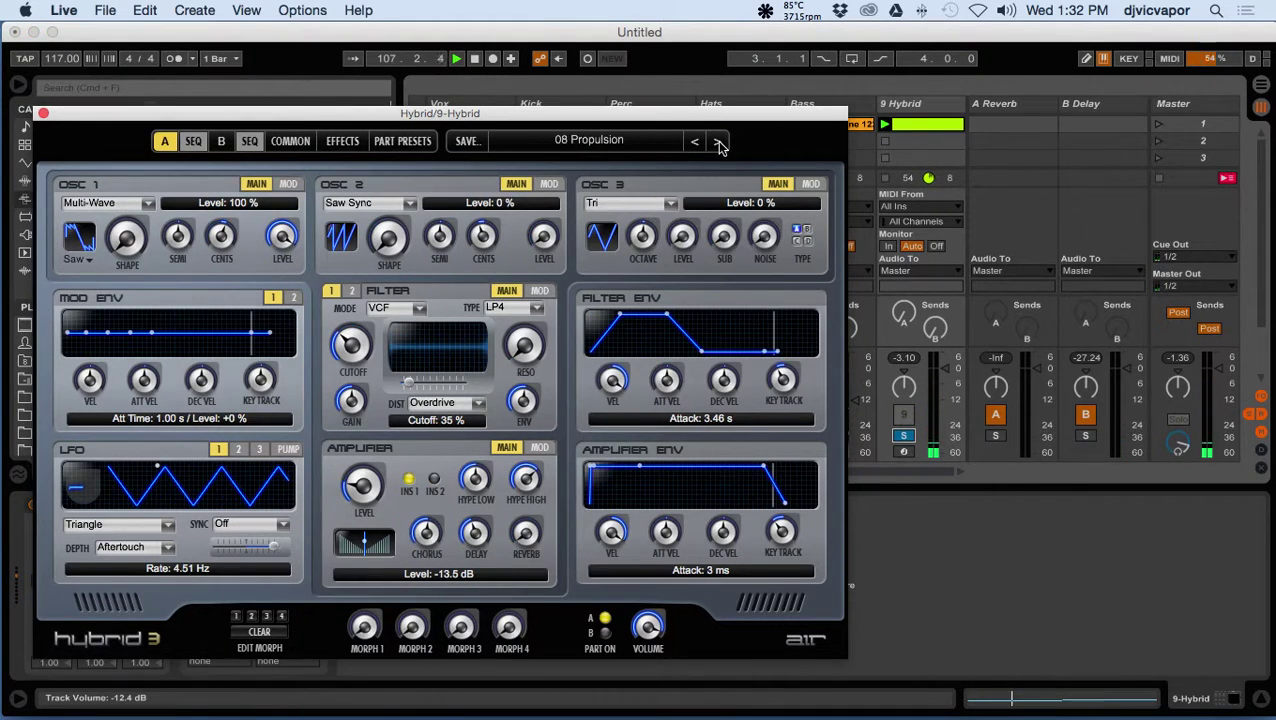
click(718, 143)
click(718, 143)
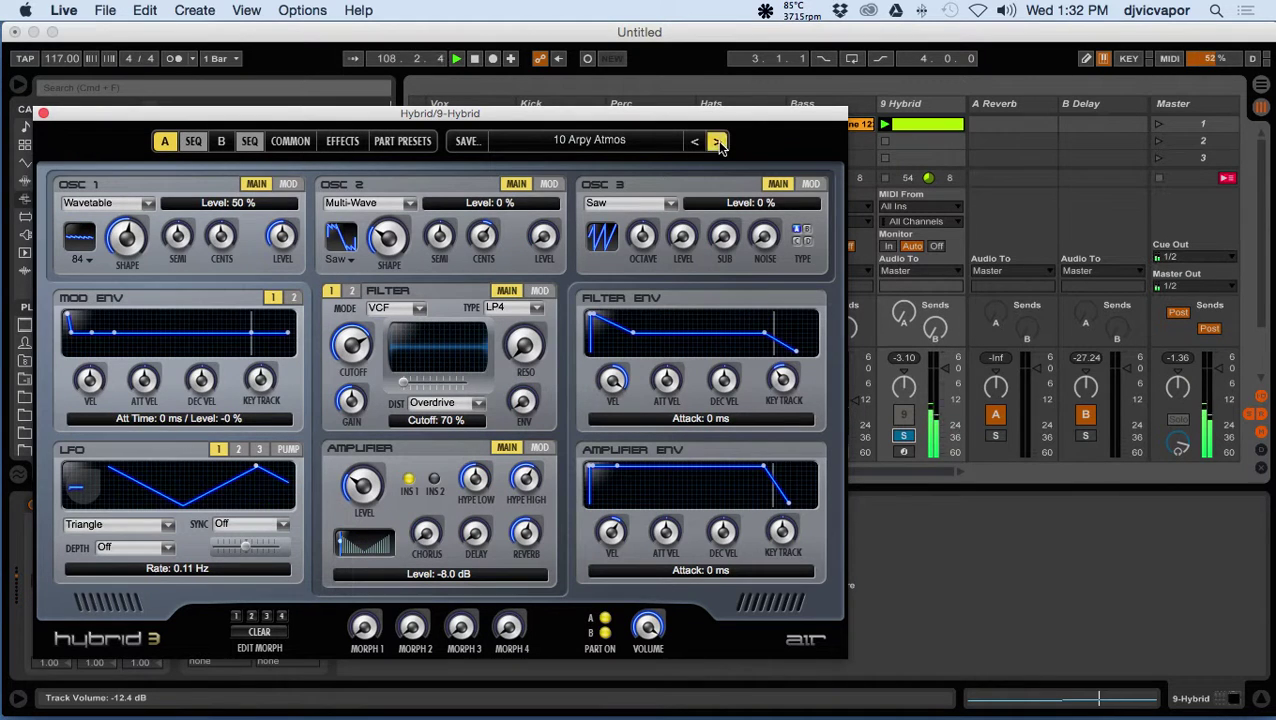
click(718, 143)
click(694, 141)
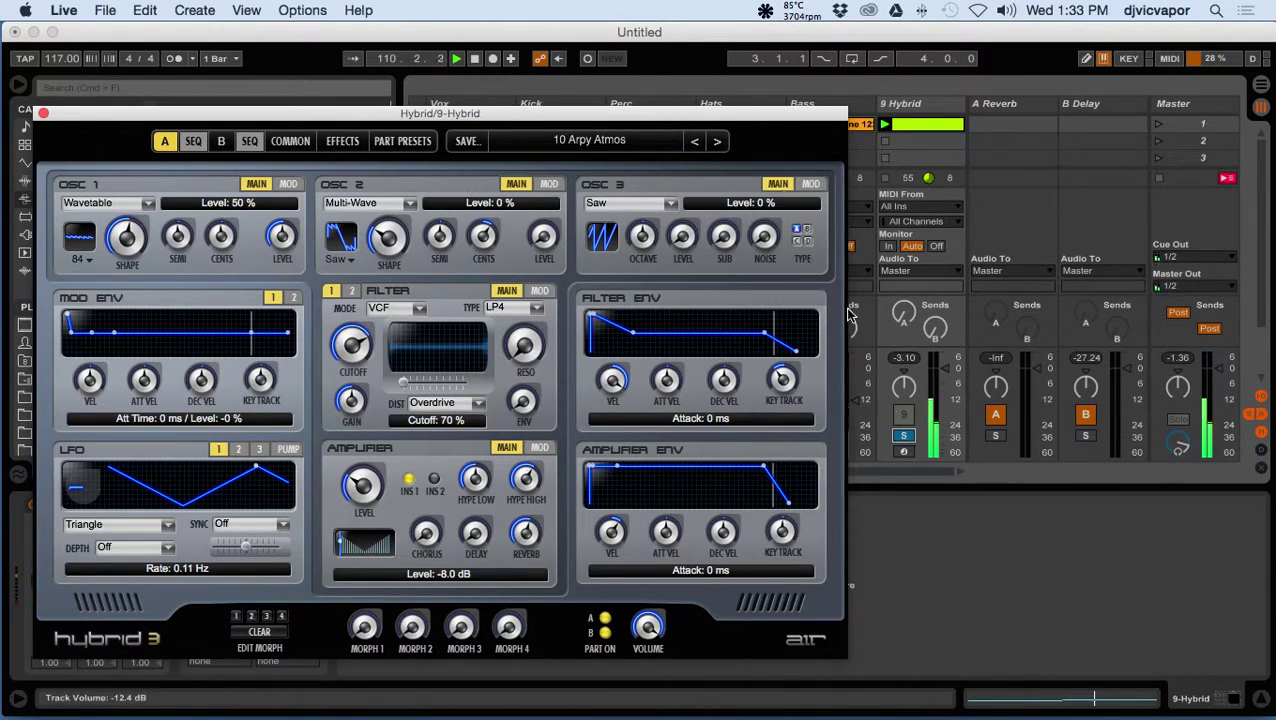
Audition the Moving Pads presets from 11 Constant Move to 13 Sidharthas Dream.
click(718, 143)
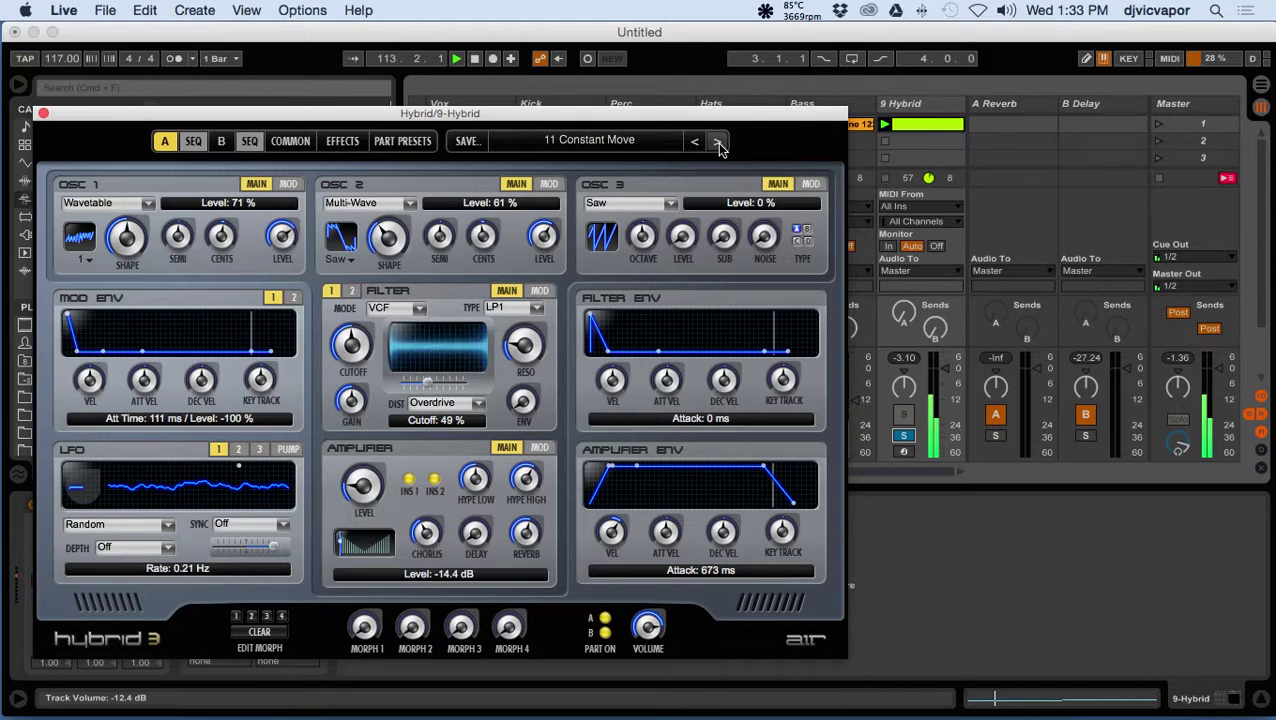
click(718, 143)
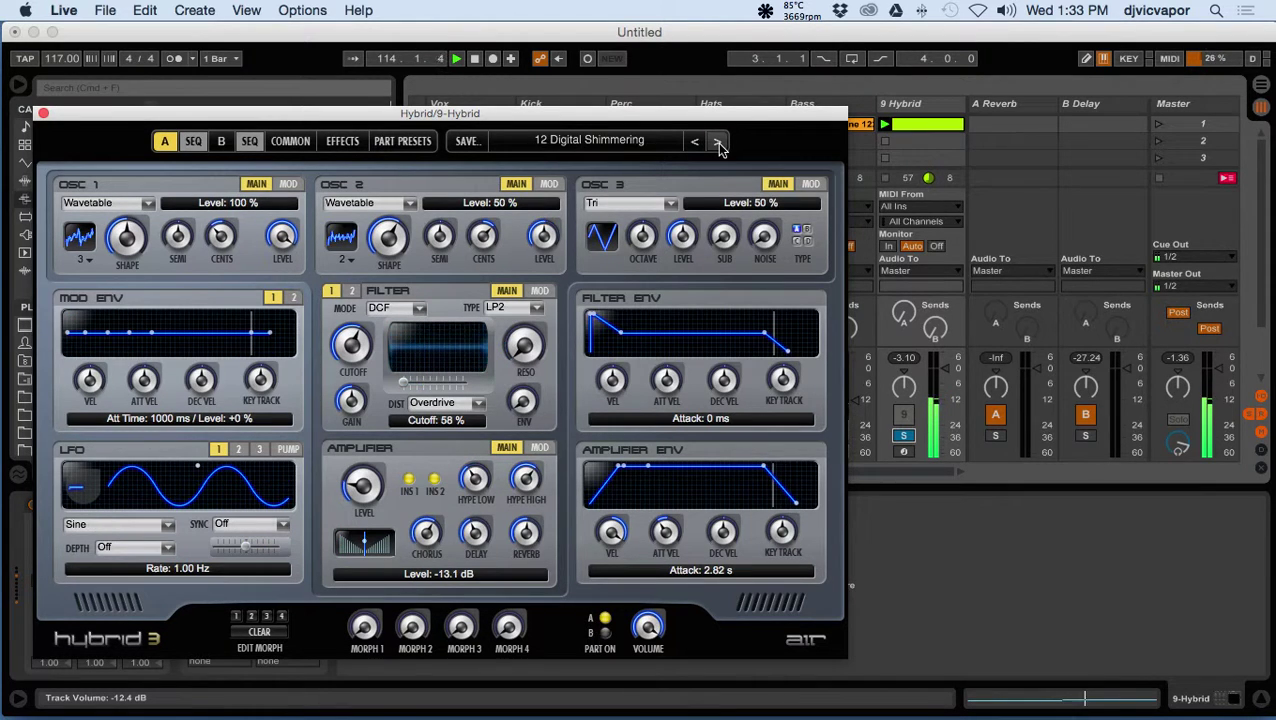
click(718, 143)
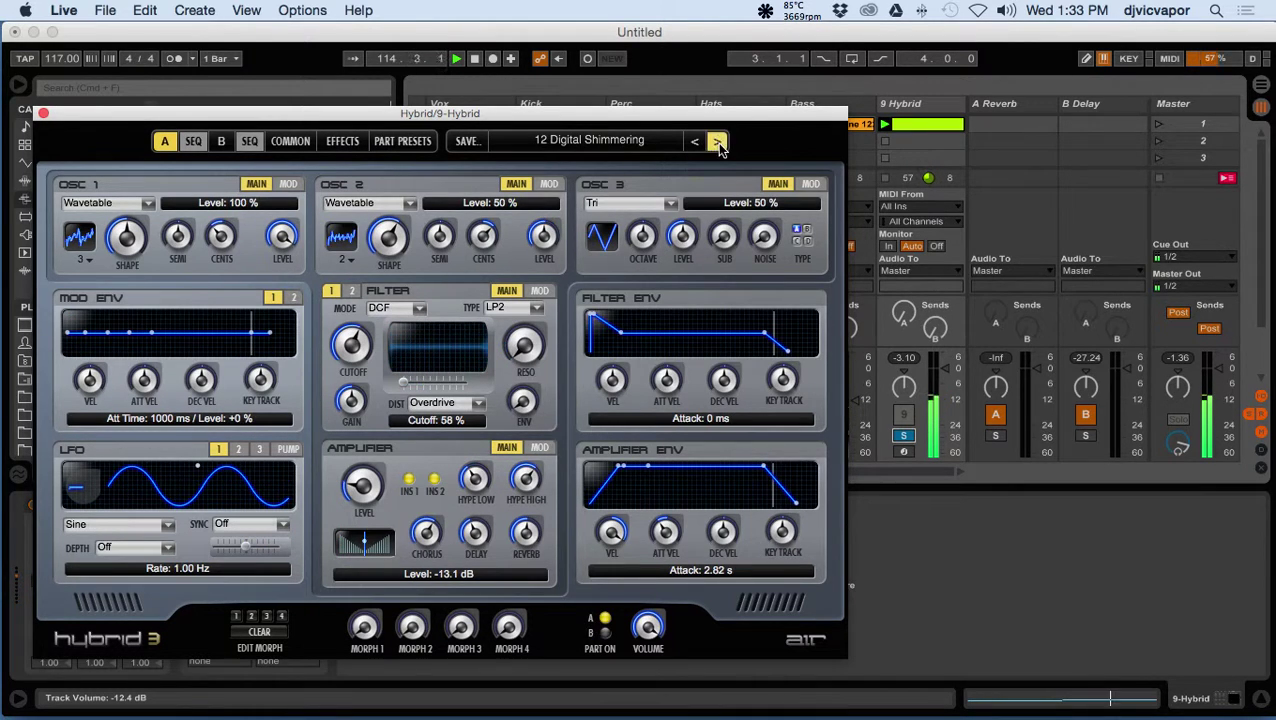
Lower the Hybrid track's volume slightly and audition the next two presets, up to 15 Basic Pump.
click(944, 372)
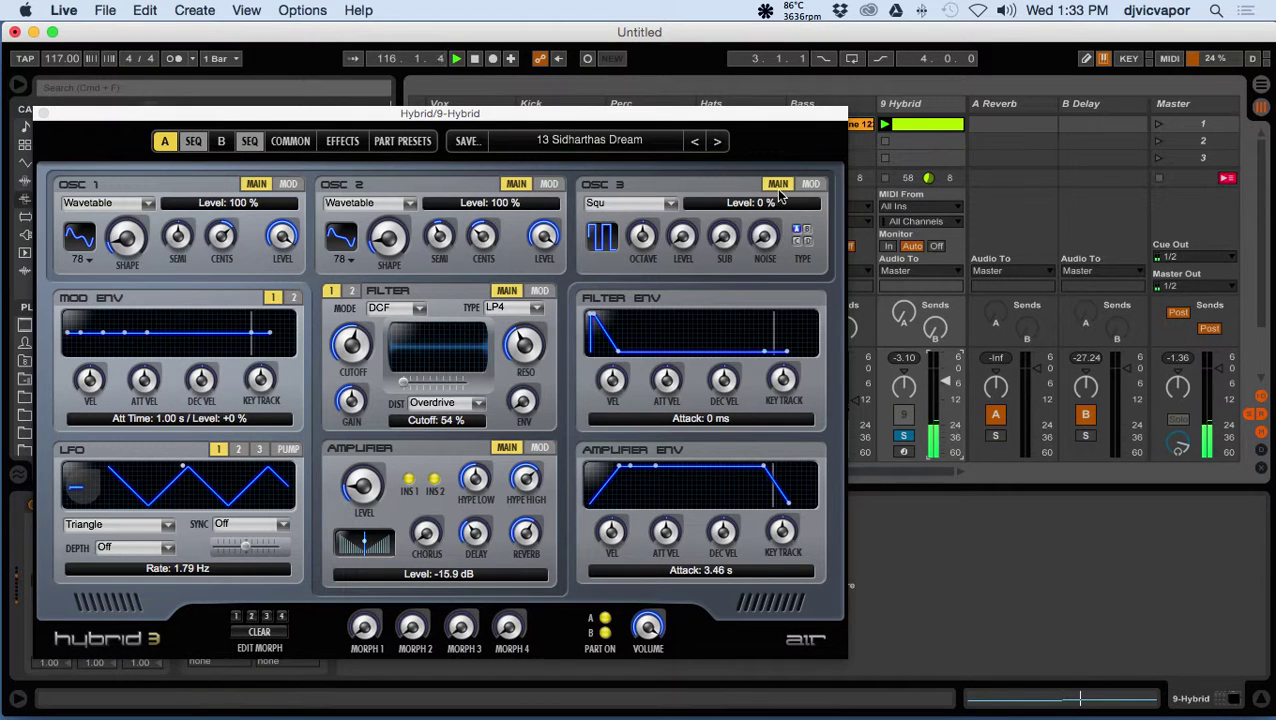
click(721, 143)
click(720, 143)
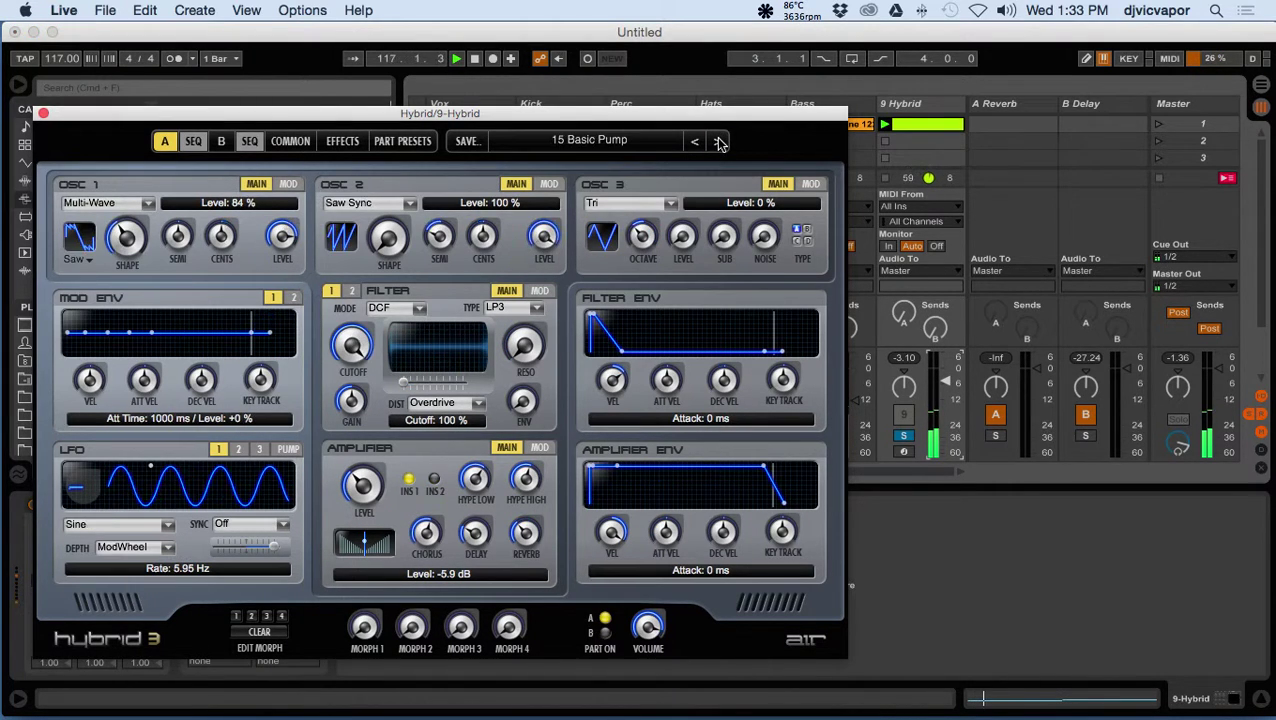
Check 15 Basic Pump in the full mix with the Hybrid track's volume at -3.7 dB, and solo the track again.
click(908, 440)
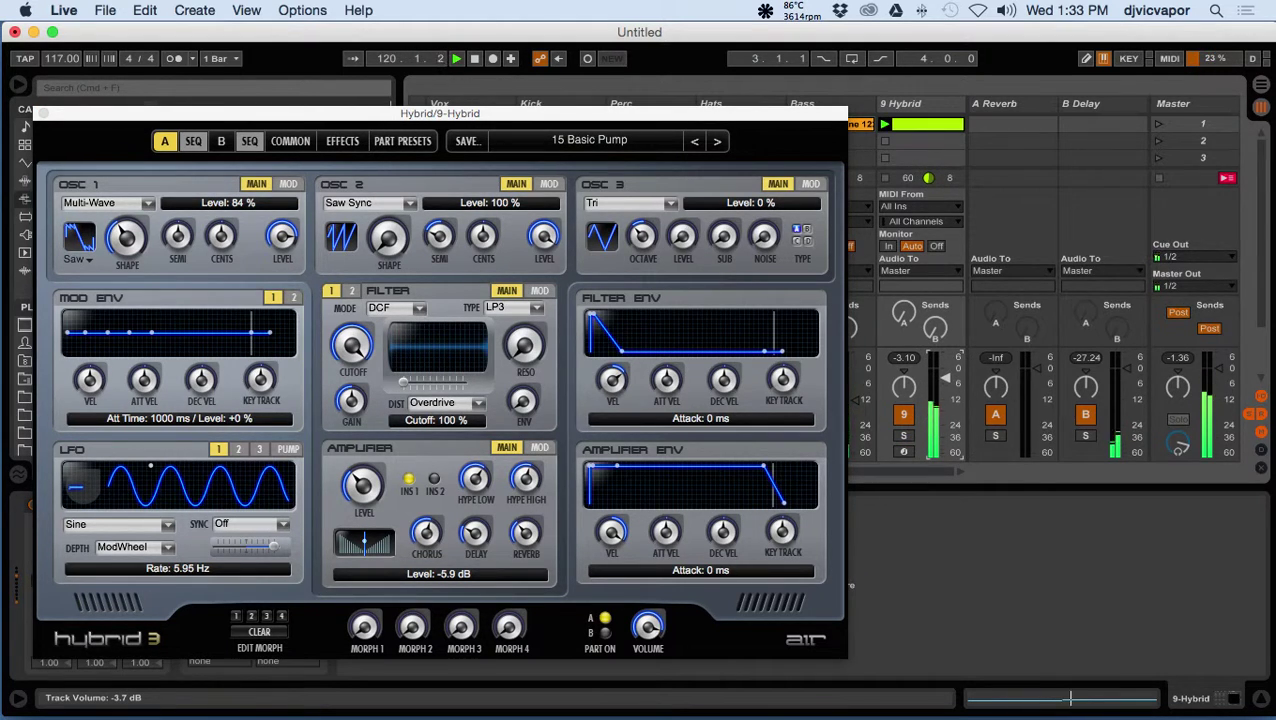
click(903, 435)
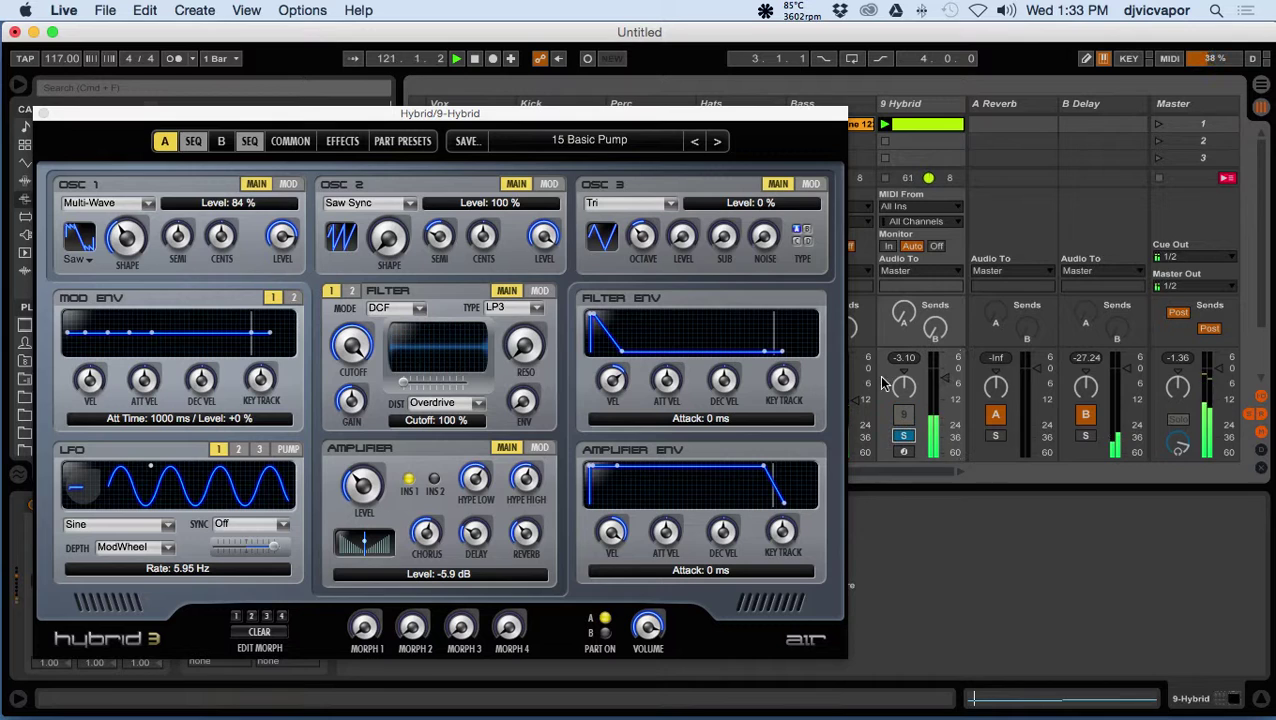
Audition the Moving Pads presets from 16 Pumpin EP to 19 Golden Gate Cruise.
click(716, 143)
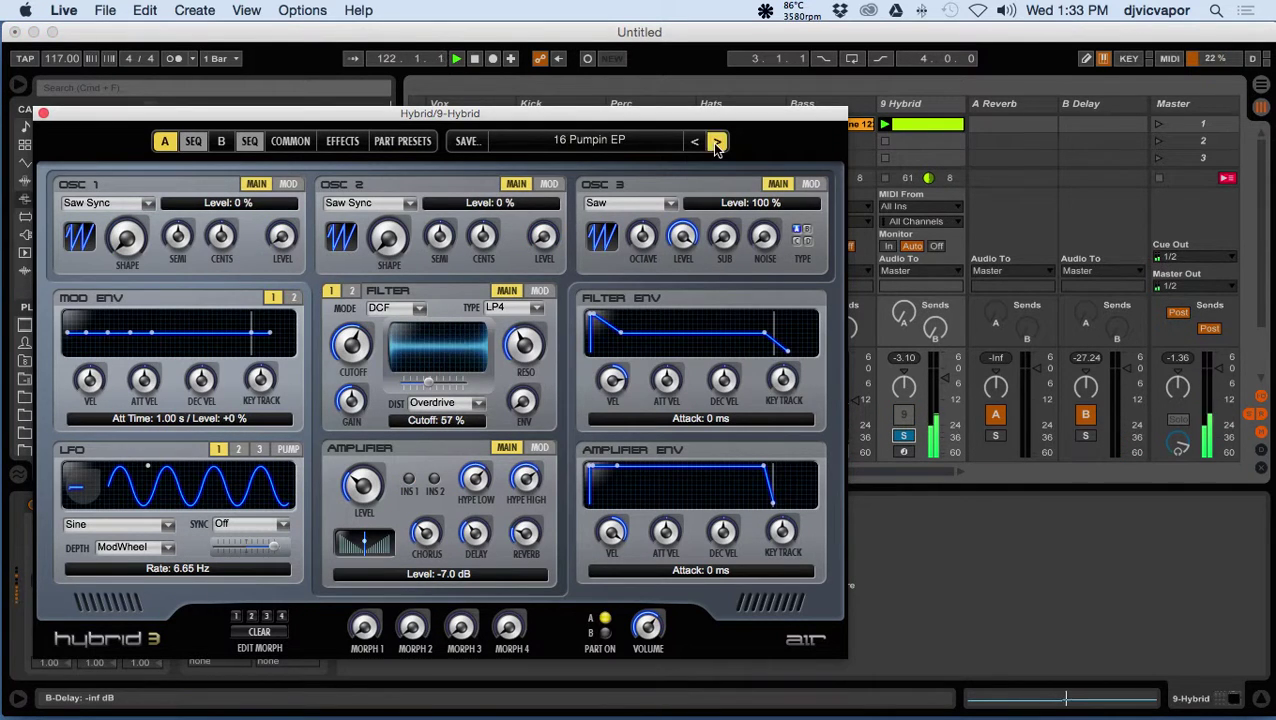
click(716, 143)
click(716, 143)
click(716, 143)
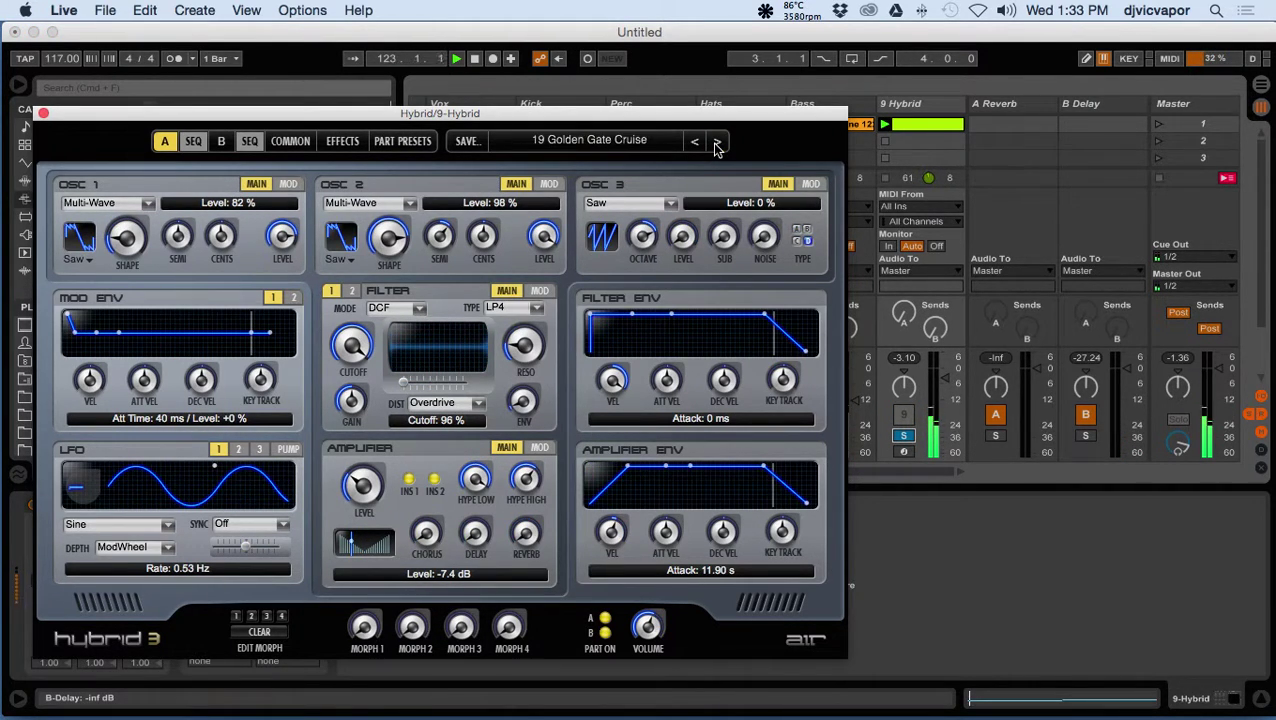
Audition the Moving Pads presets from 20 Spectral Pulse to 27 Star Glow on the soloed Hybrid track.
click(716, 143)
click(716, 143)
click(716, 143)
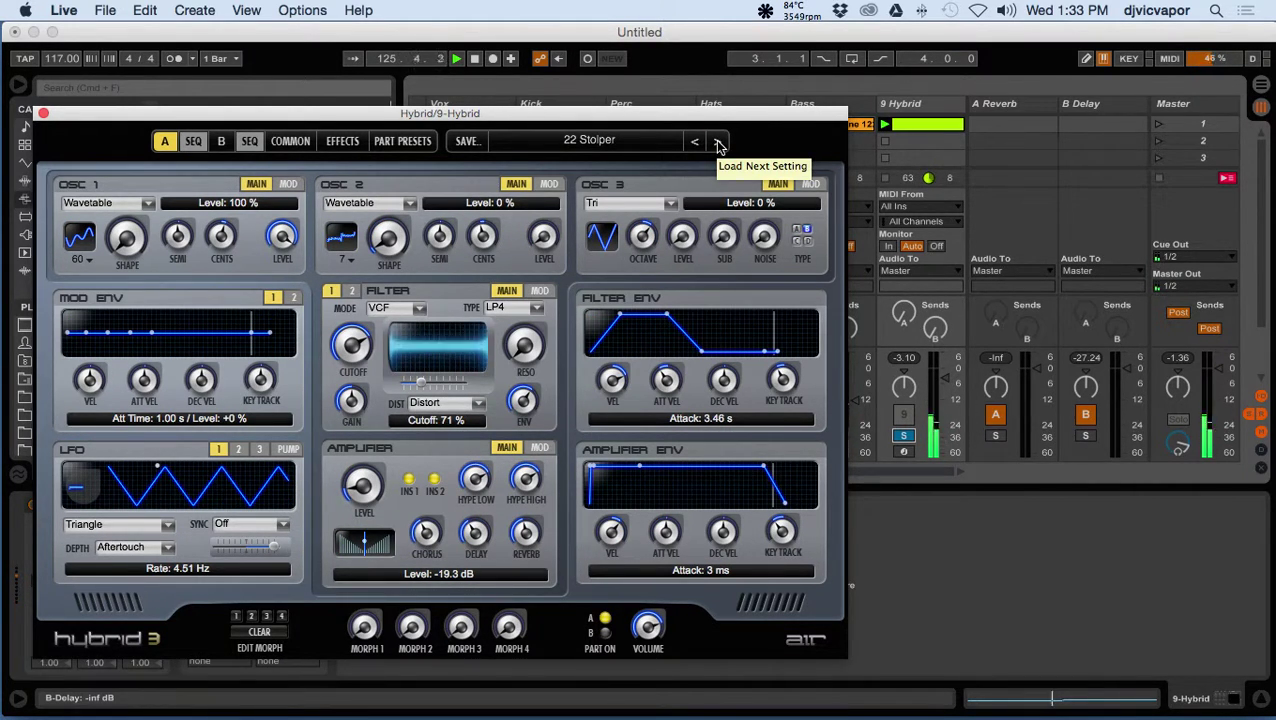
click(718, 144)
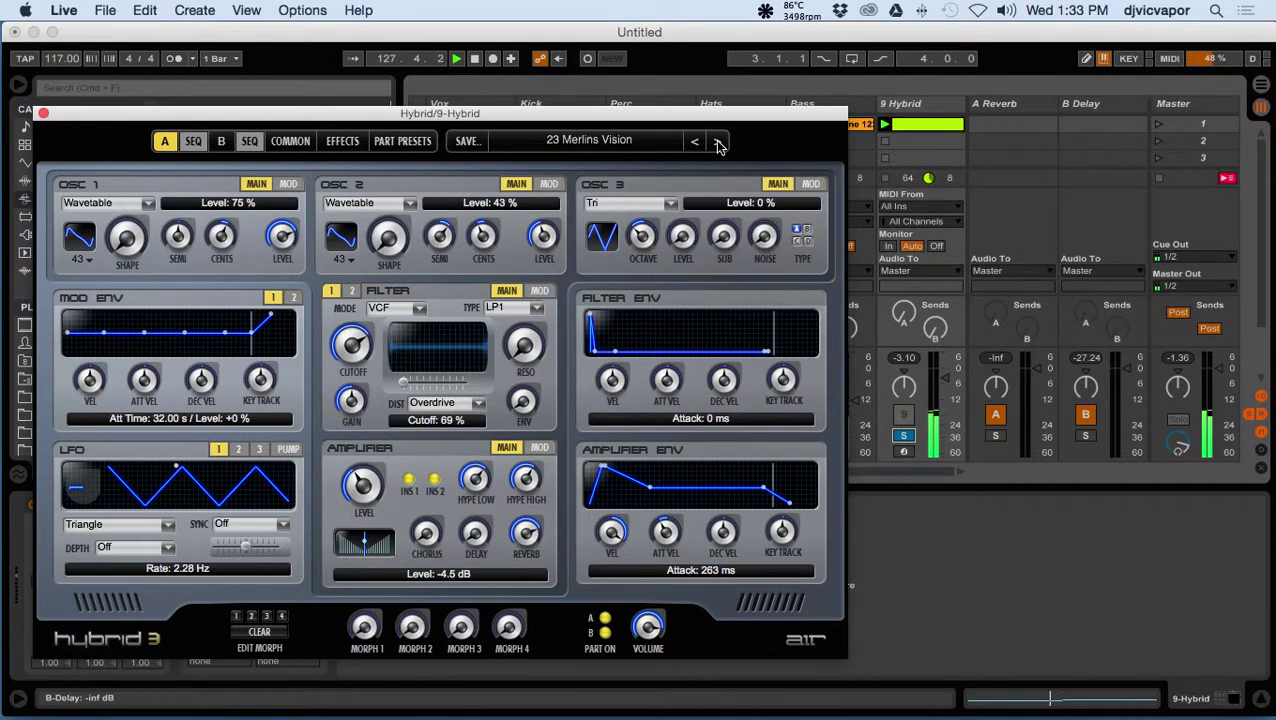
click(718, 144)
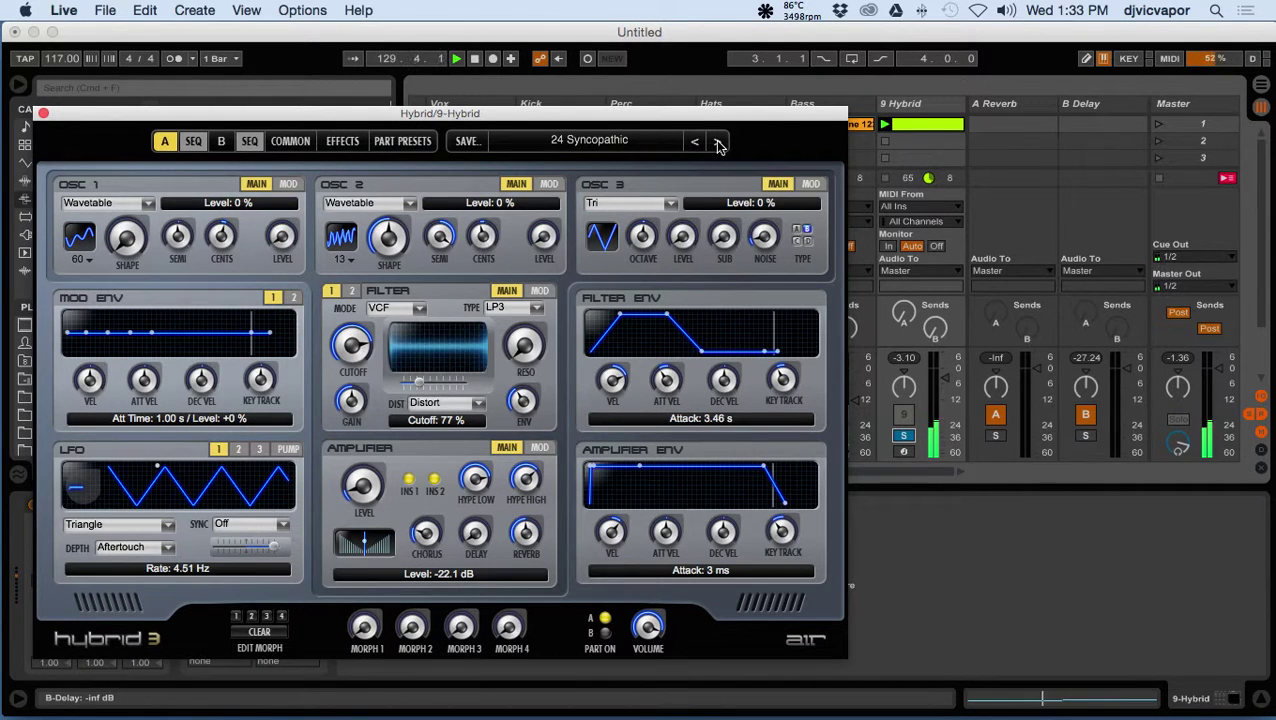
click(718, 144)
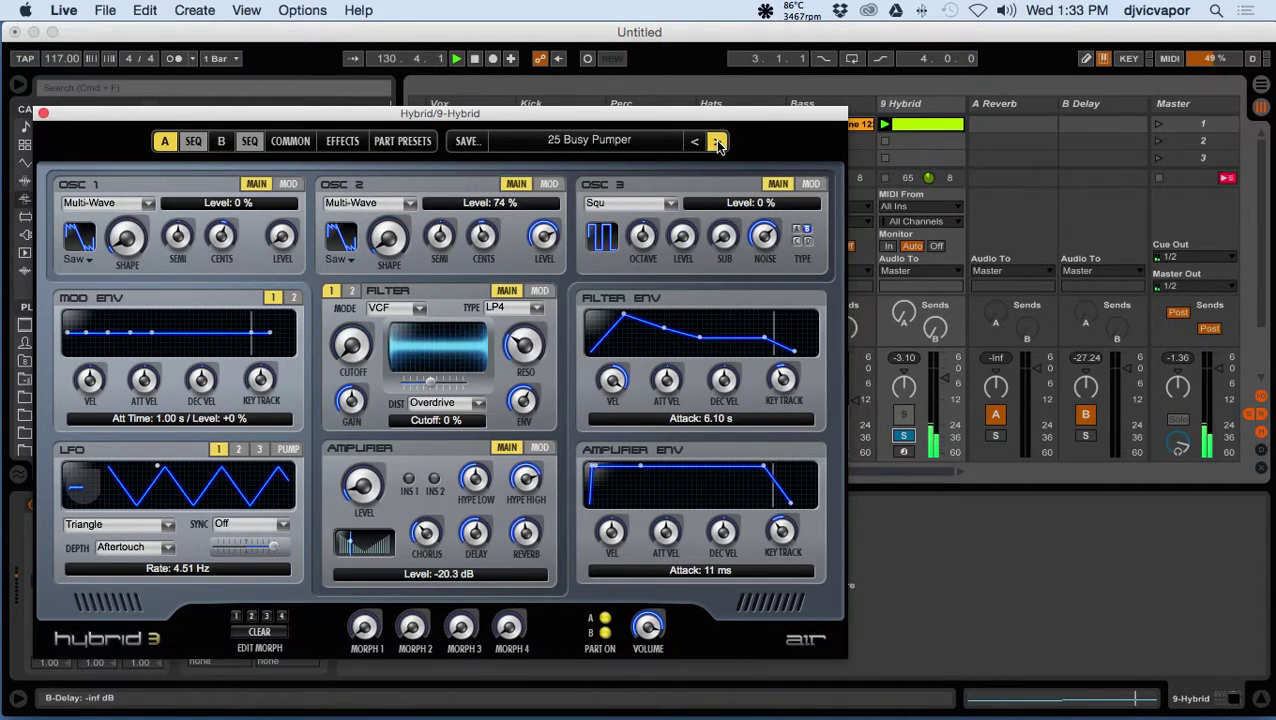
click(718, 144)
click(718, 144)
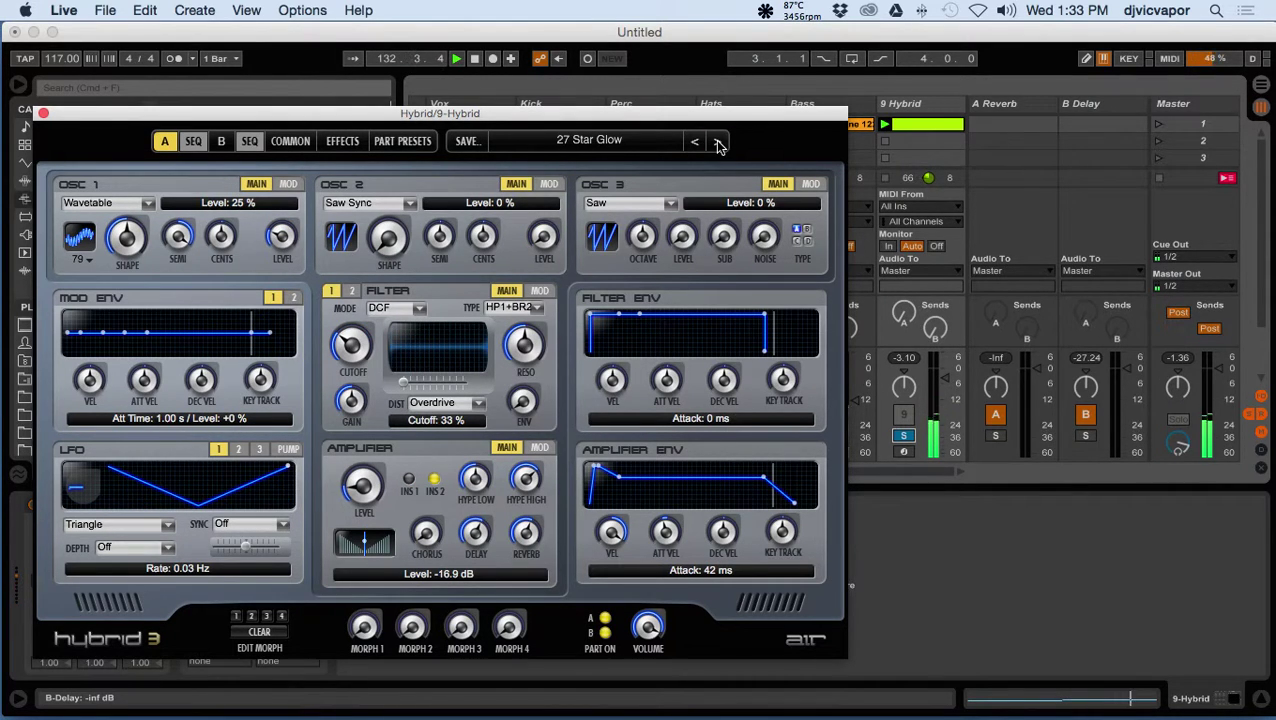
Unsolo the Hybrid track and audition the presets from 28 Swoop to 34 Organic Silence in the full mix.
click(903, 436)
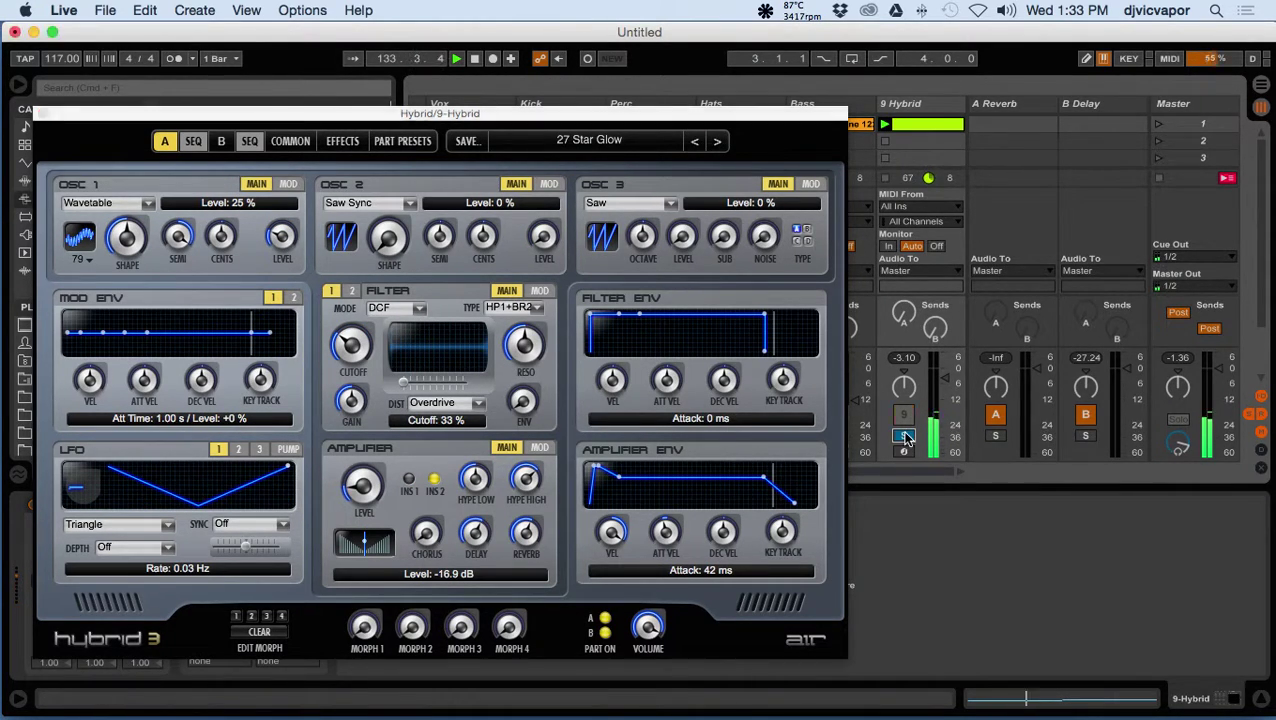
click(719, 143)
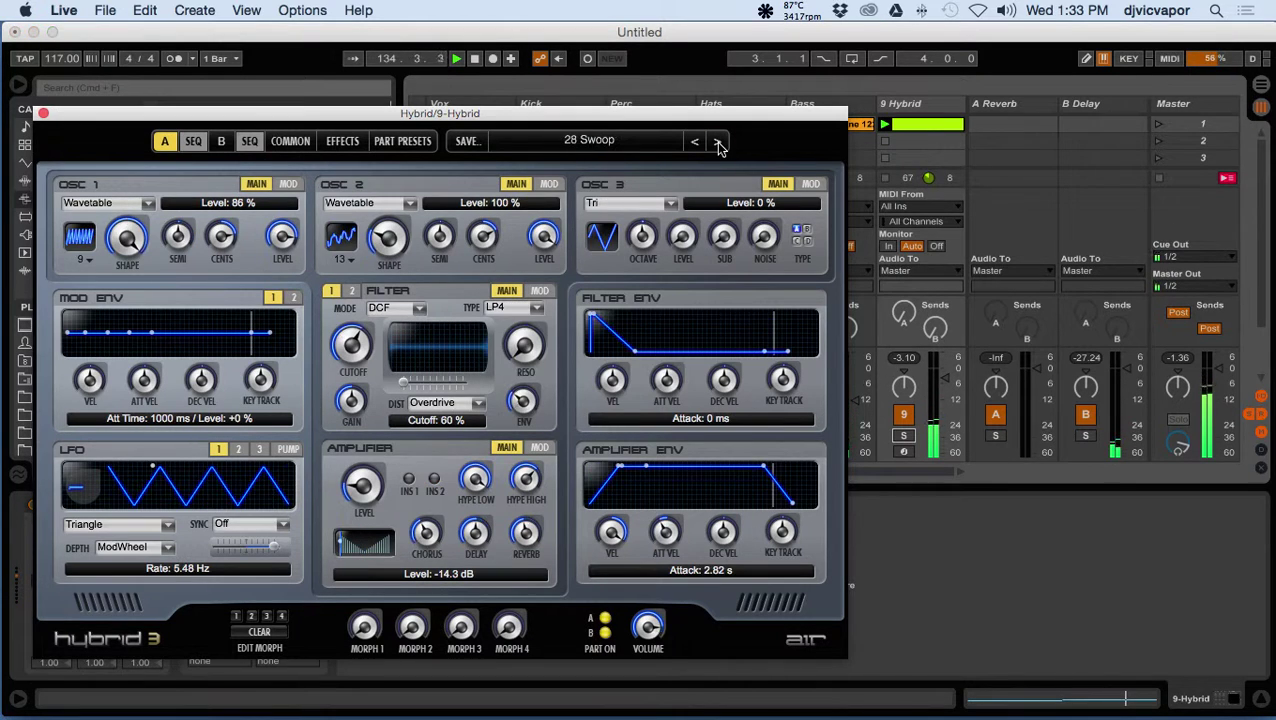
click(719, 143)
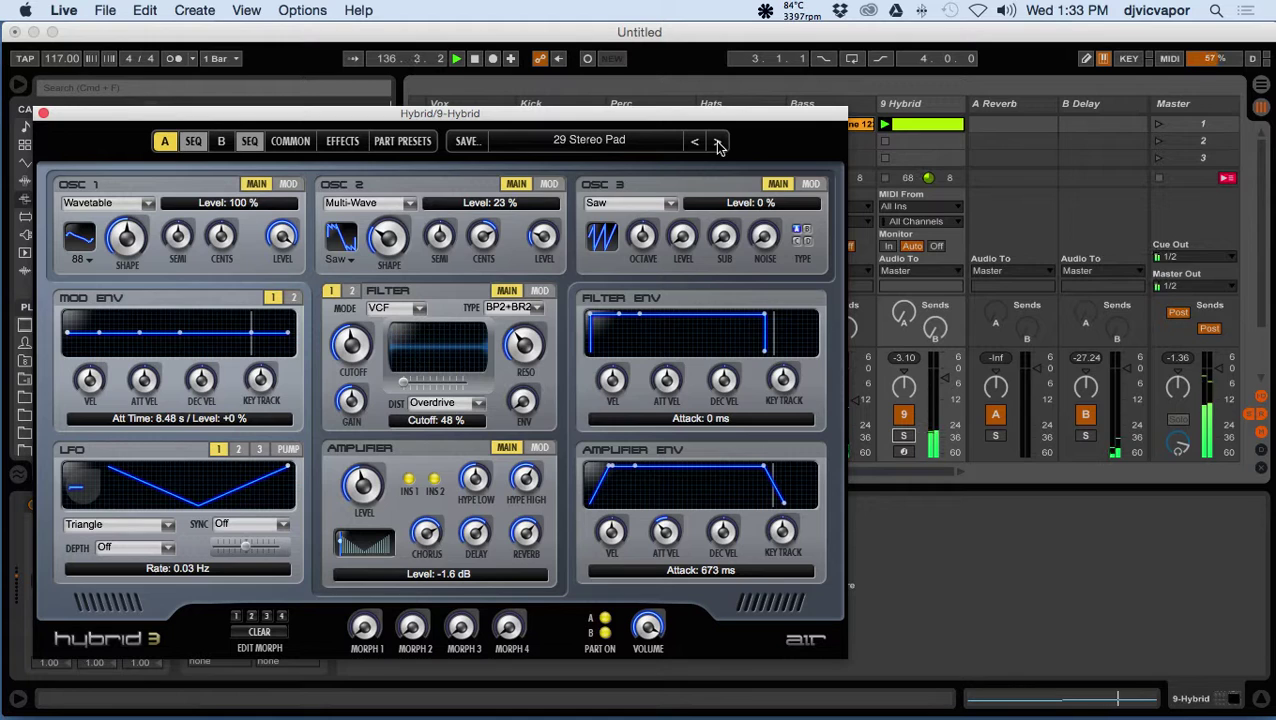
click(719, 143)
click(719, 143)
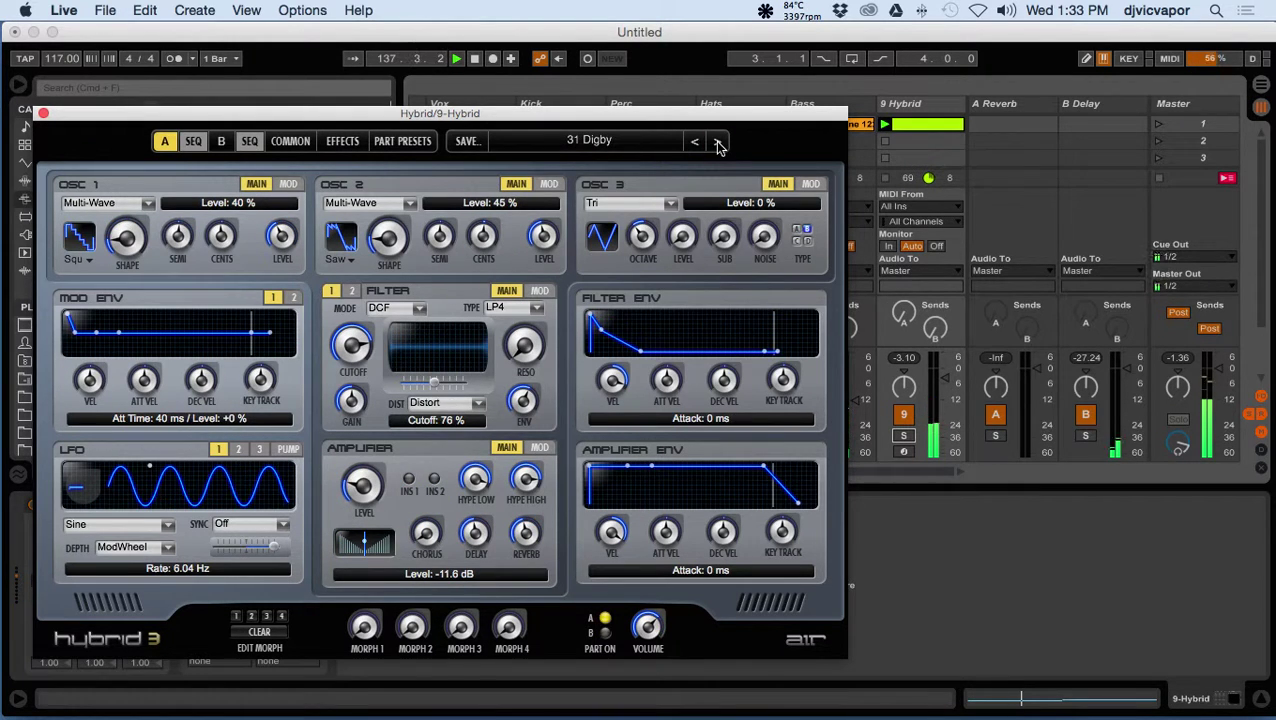
click(719, 143)
click(719, 143)
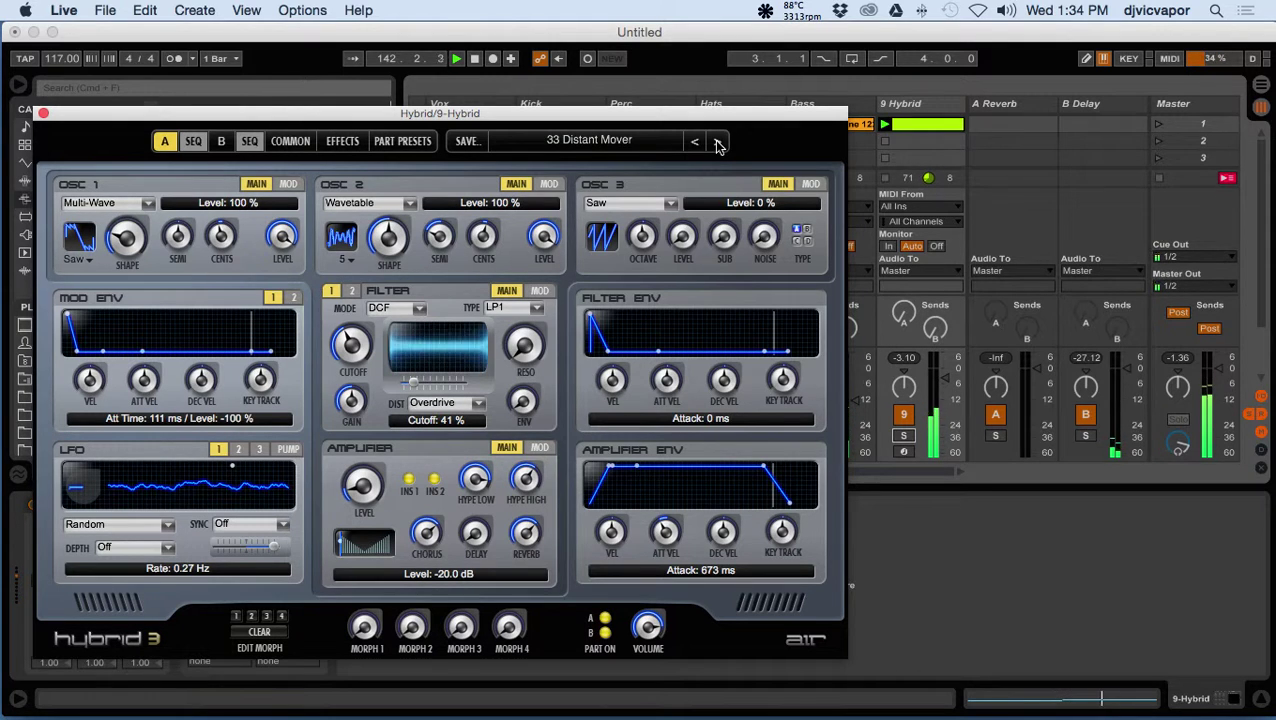
click(718, 145)
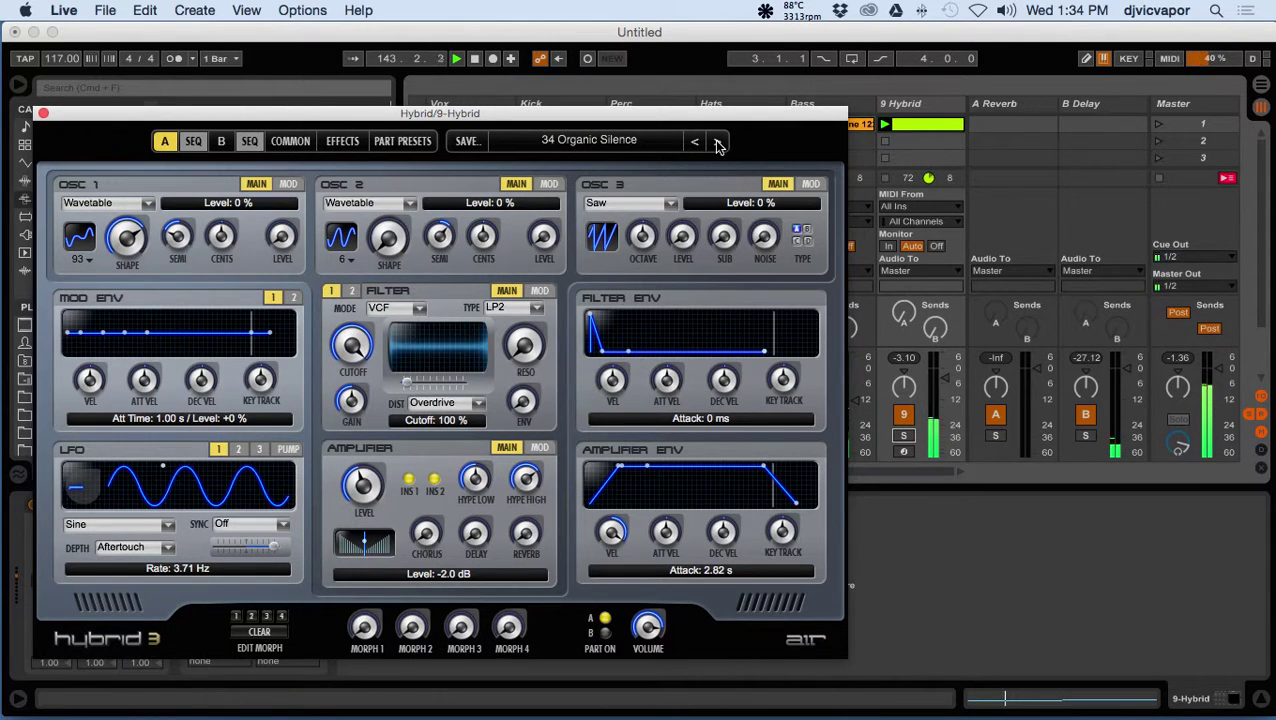
Solo the Hybrid track temporarily to check 34 Organic Silence and the wave type options of OSC 1 and OSC 3.
click(906, 438)
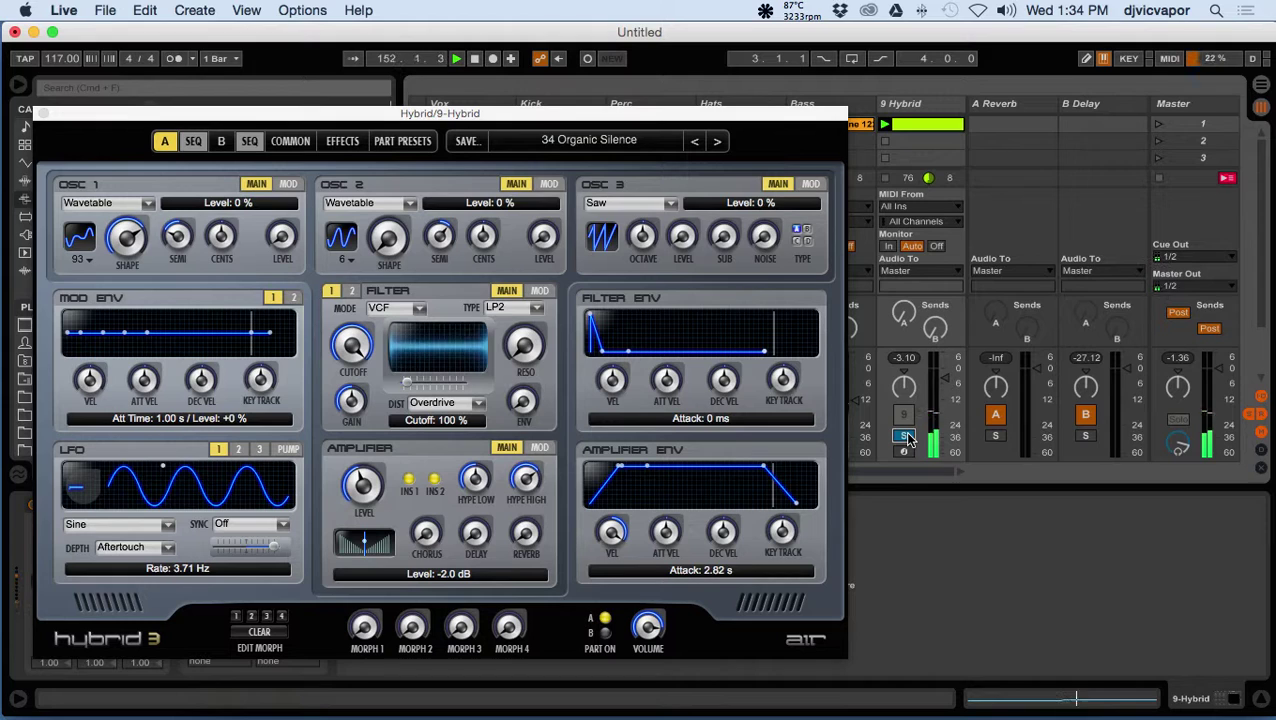
click(147, 204)
click(147, 206)
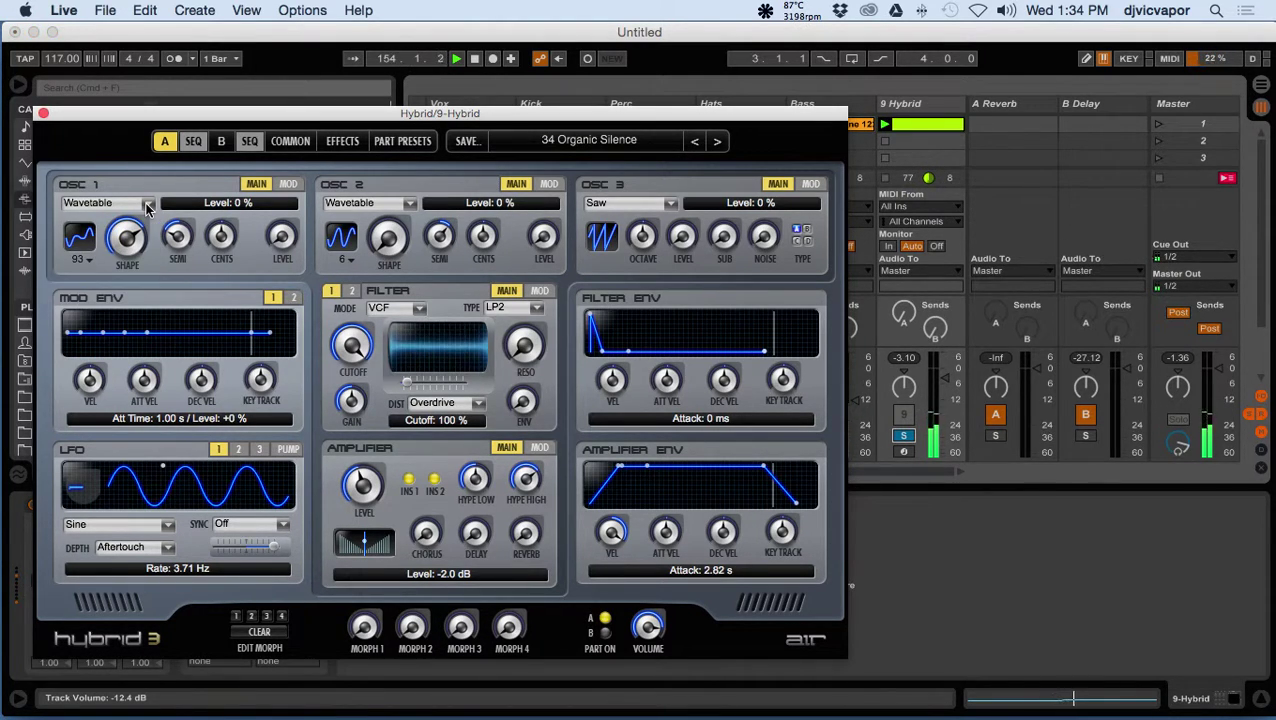
click(672, 206)
click(673, 208)
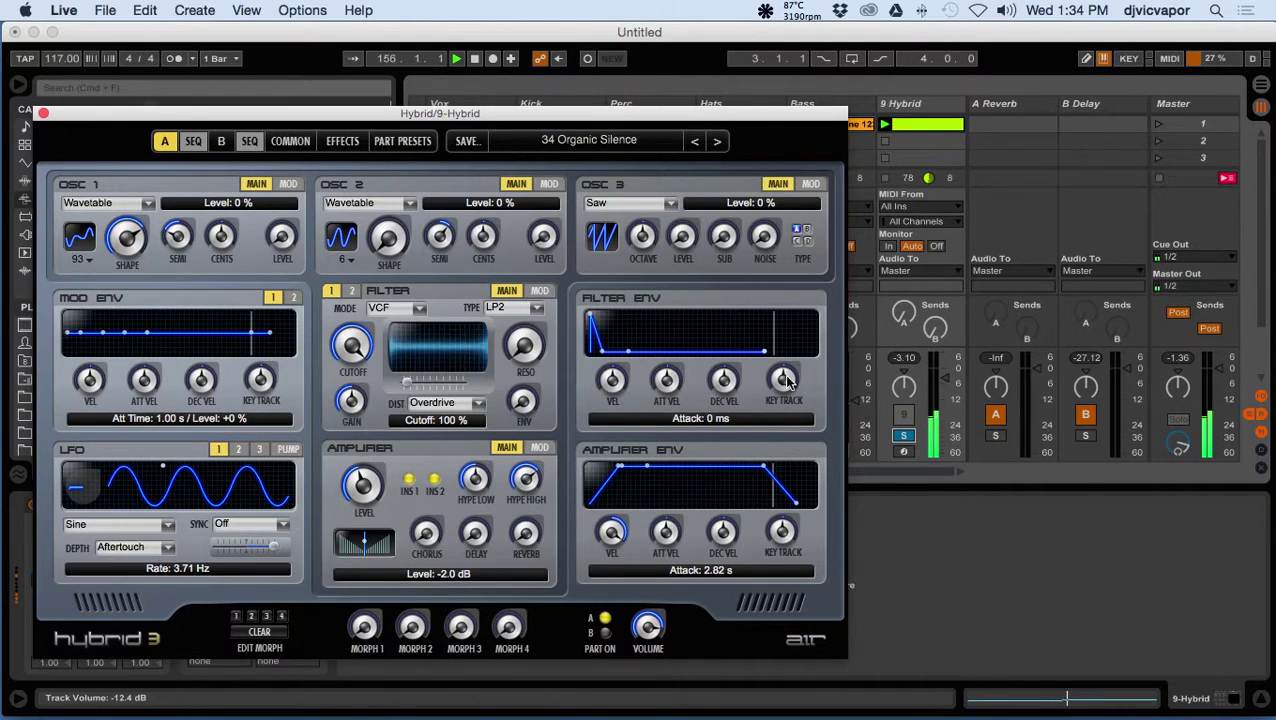
click(905, 437)
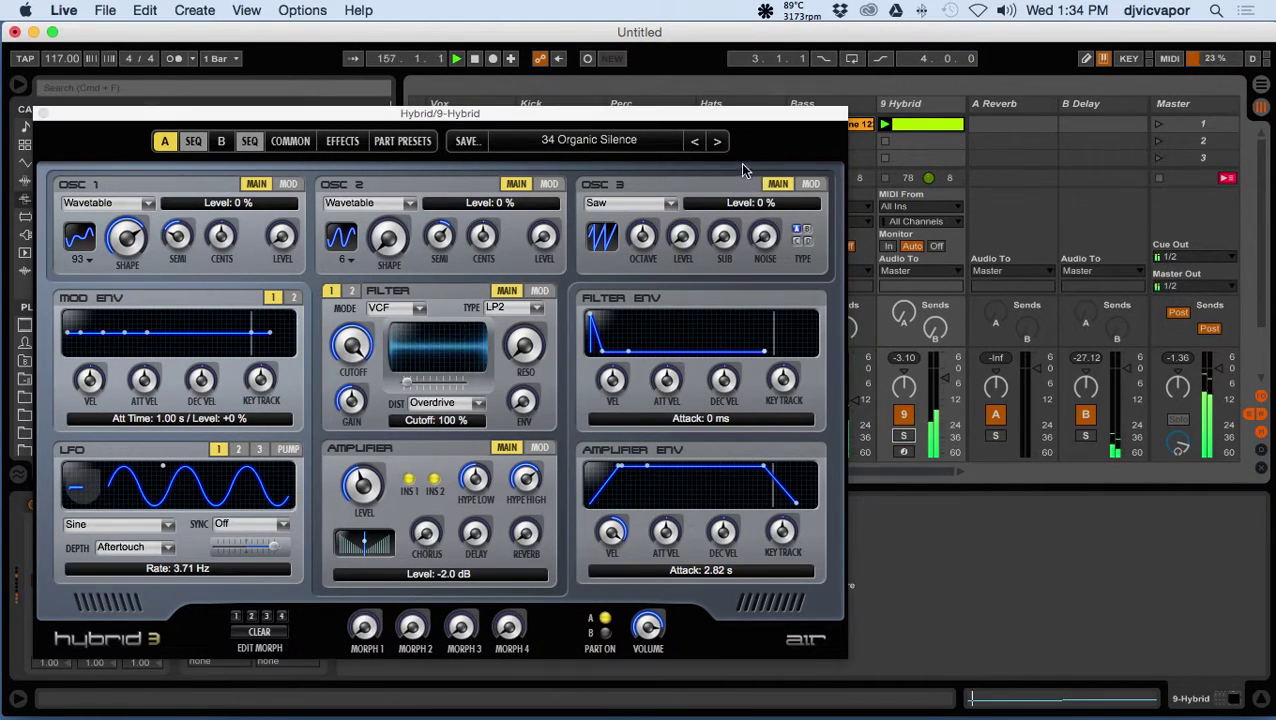
Check 35 Pulser Pad in the full mix, solo the Hybrid track and audition the presets up to 40 Flanged Dreams.
click(718, 145)
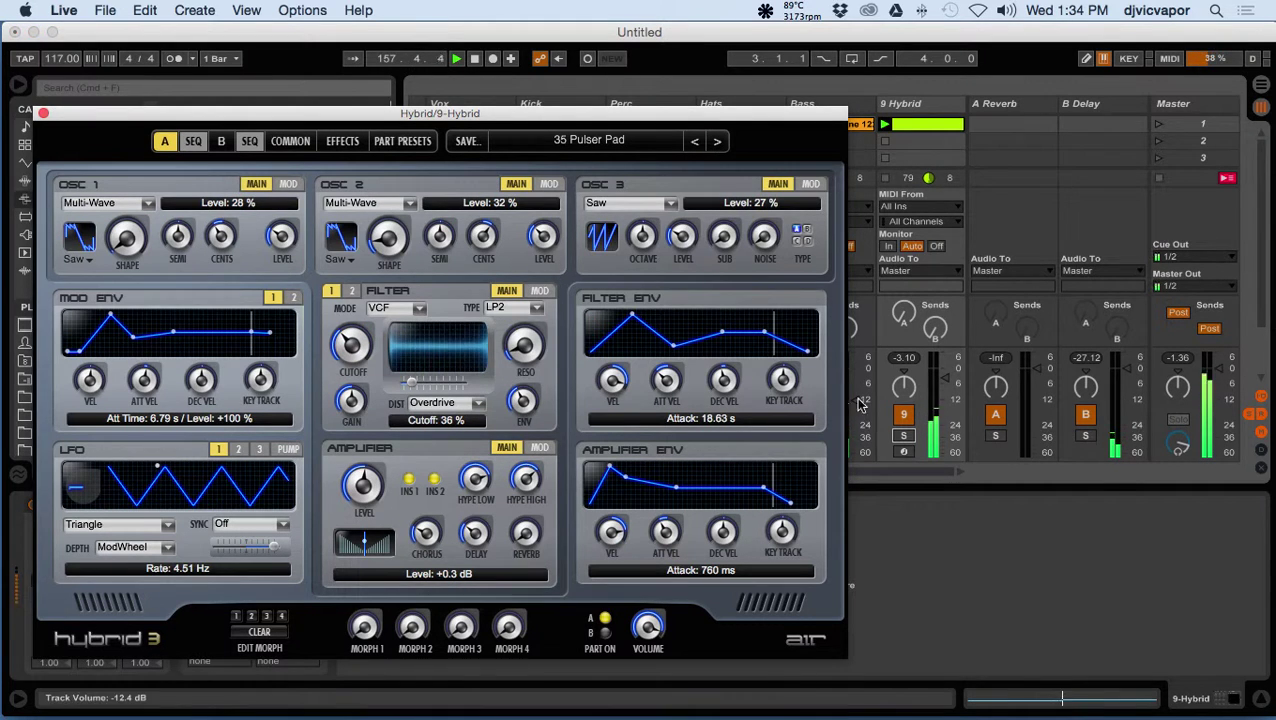
click(902, 437)
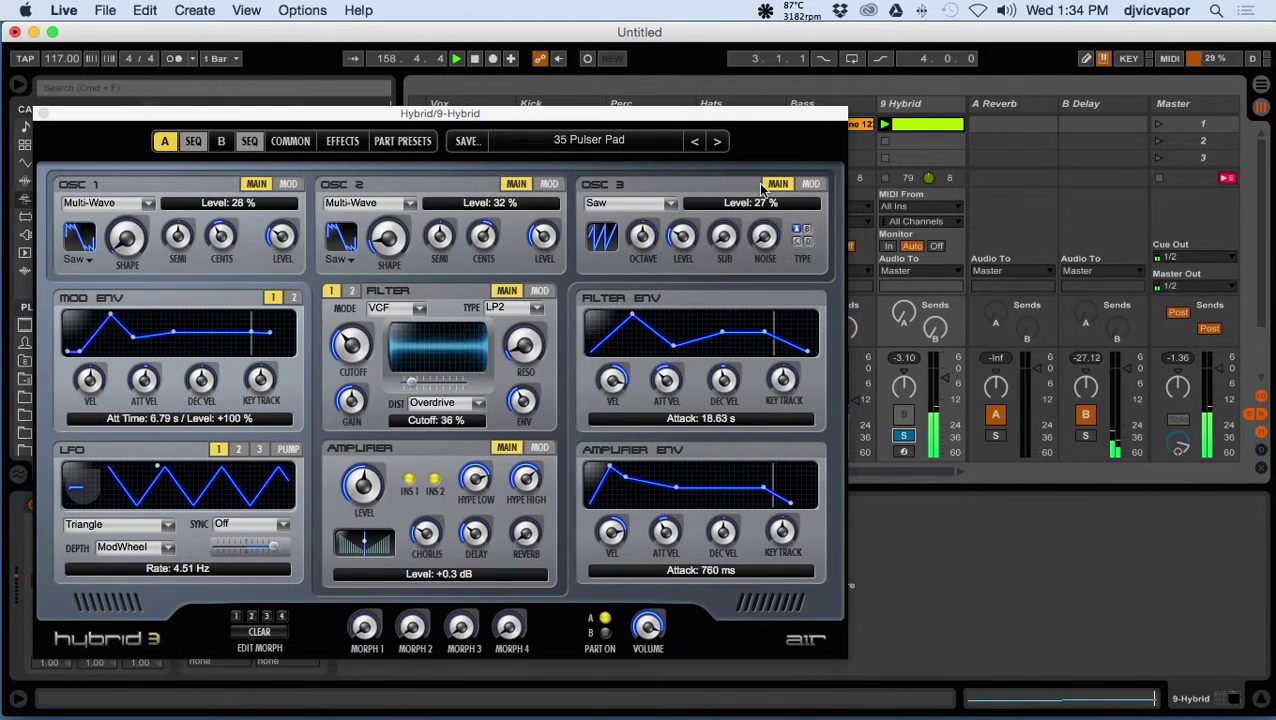
click(718, 145)
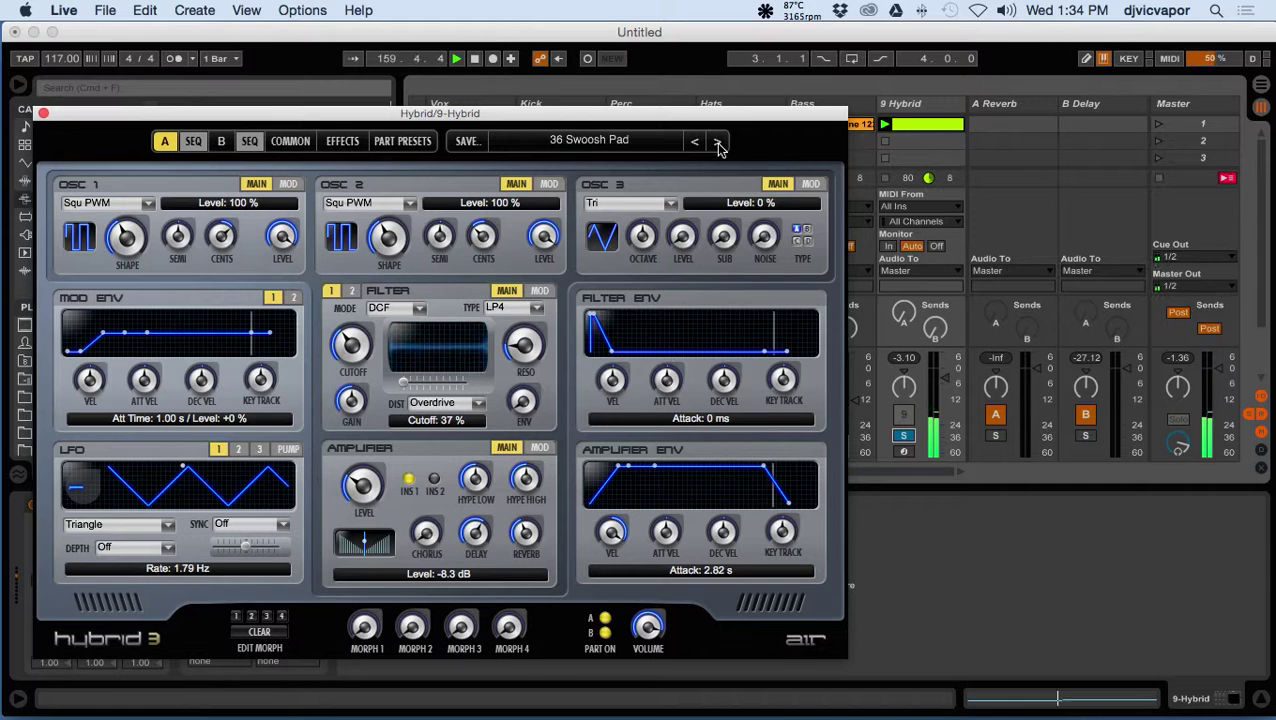
click(718, 145)
click(718, 145)
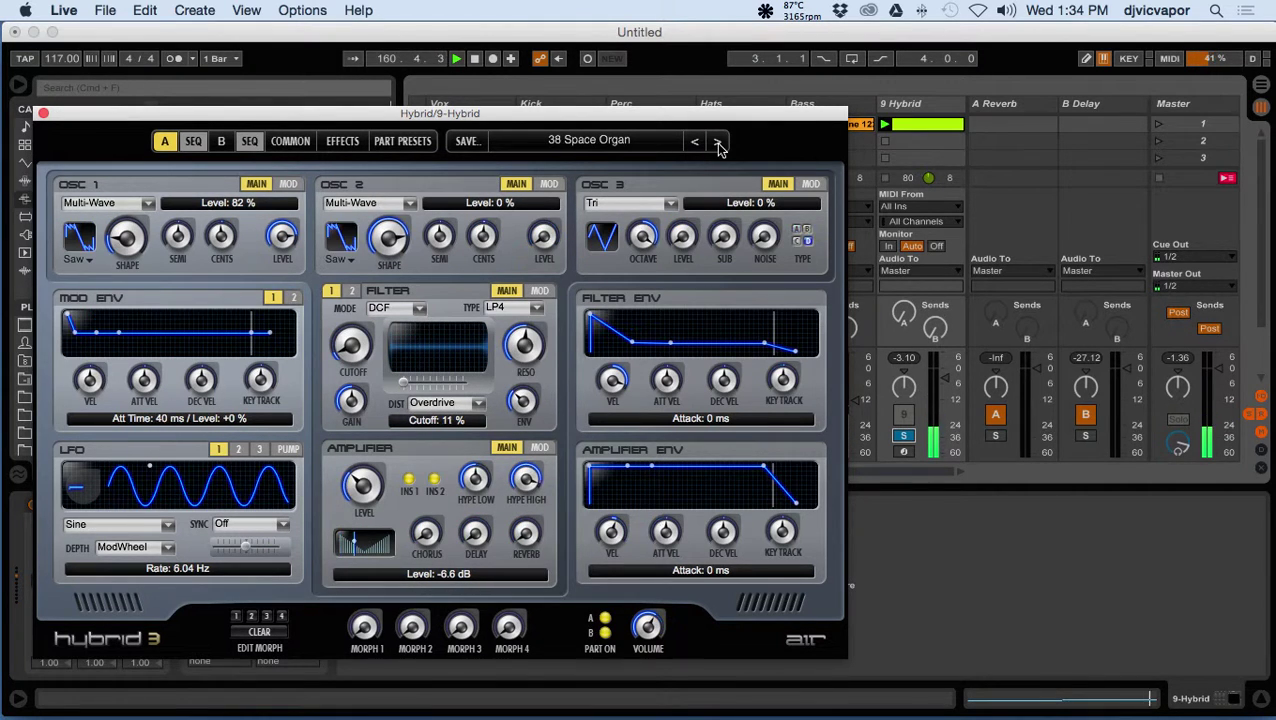
click(718, 145)
click(718, 145)
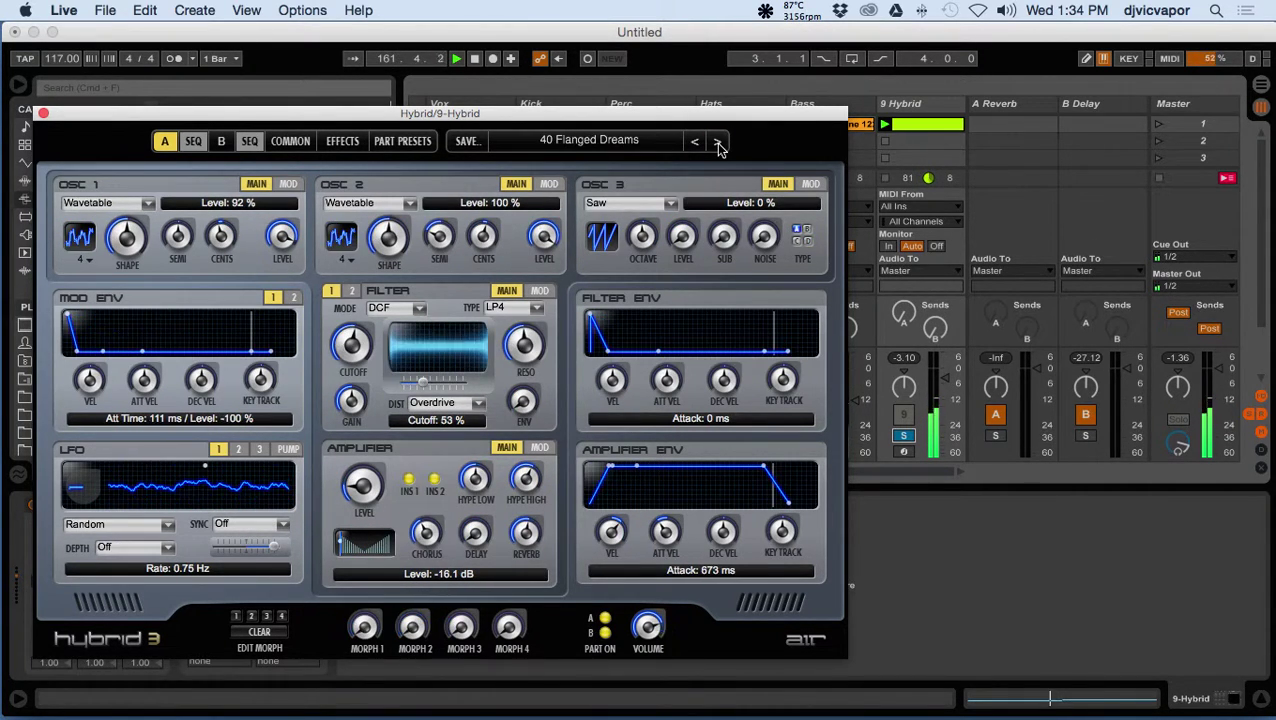
Recheck 40 Flanged Dreams and audition the next Moving Pads presets up to 43 Strange World.
click(718, 145)
click(700, 143)
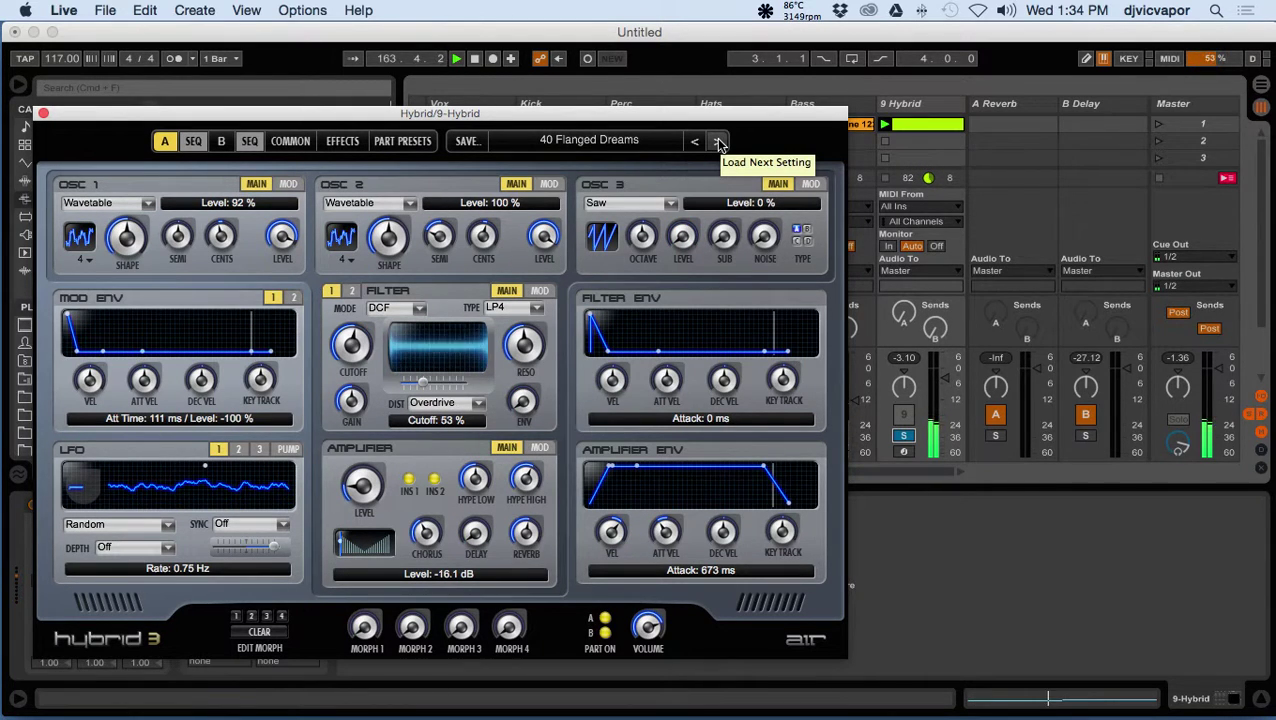
click(718, 145)
click(718, 145)
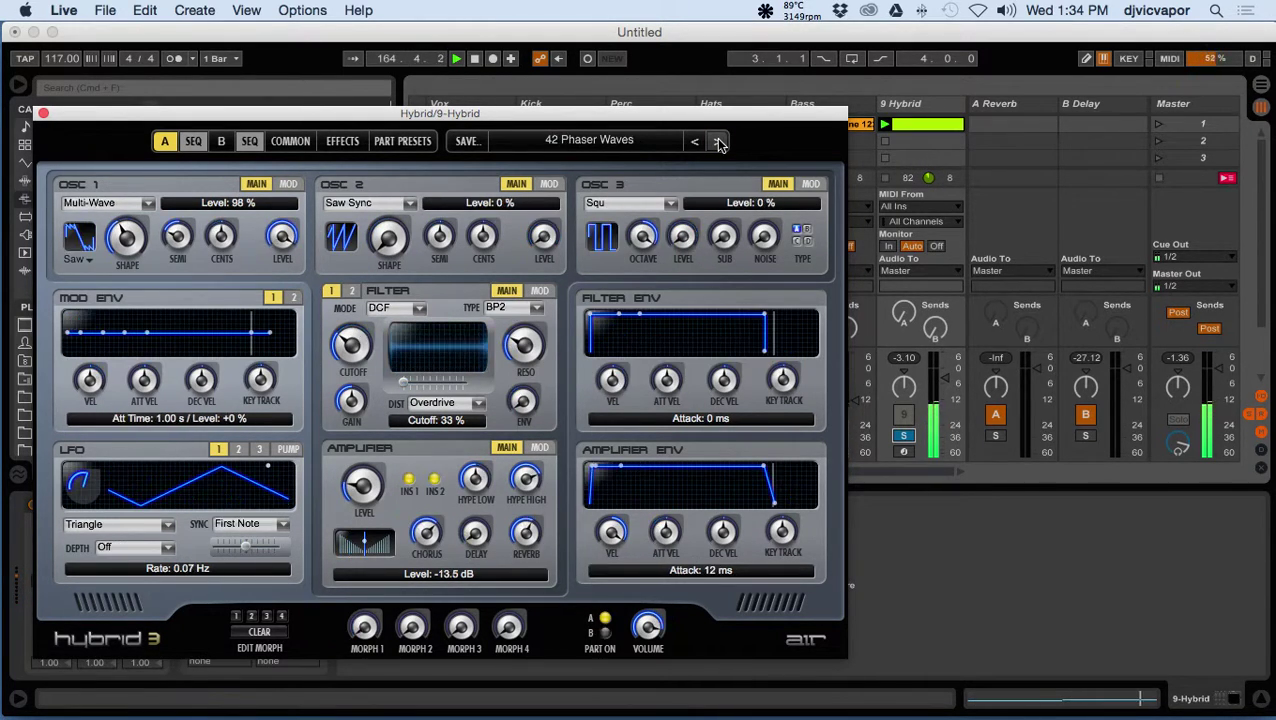
click(718, 145)
Switch to the 04 Dance Pads category and audition its presets from 01 Beast to 08 Gentle Warmth.
click(667, 148)
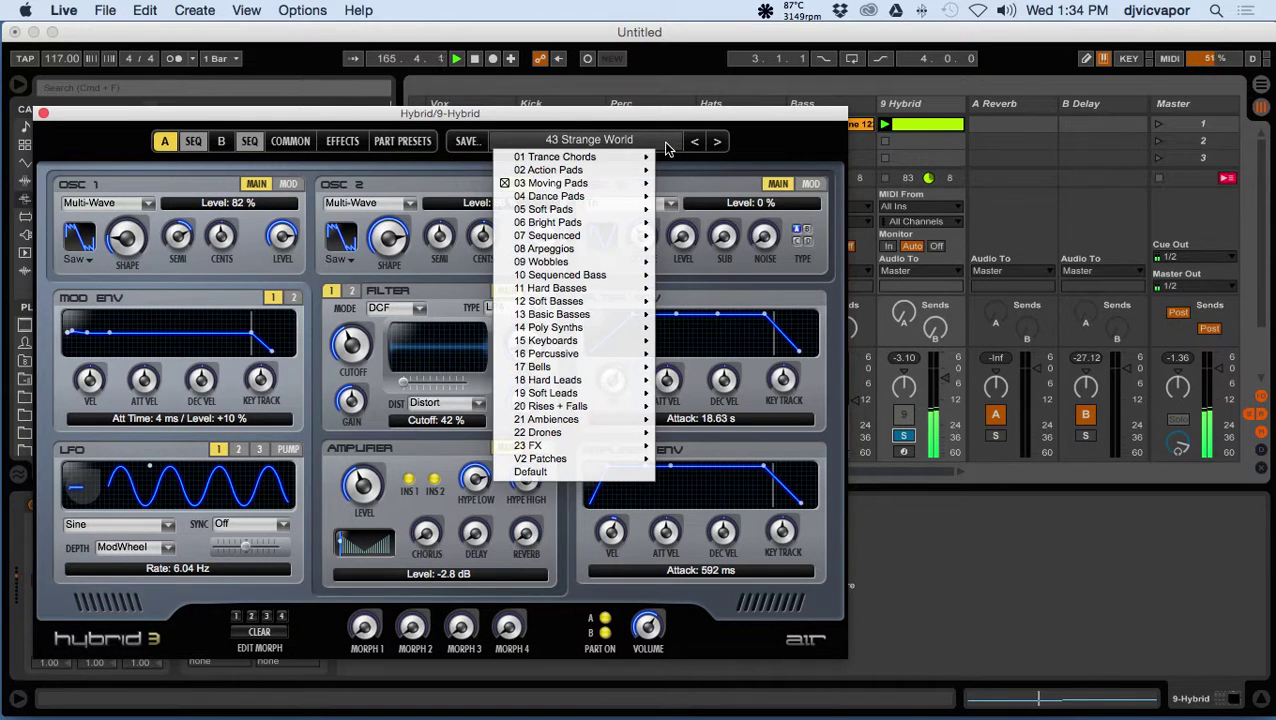
mouse_move(619, 188)
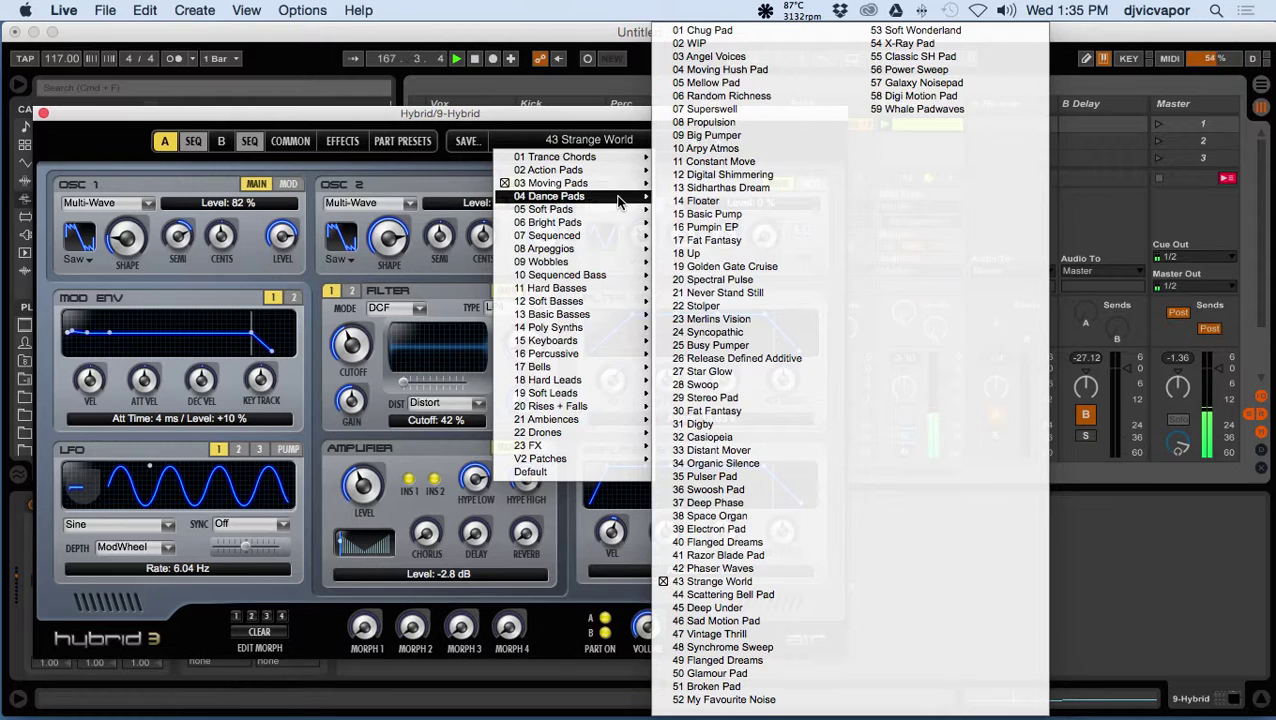
click(690, 200)
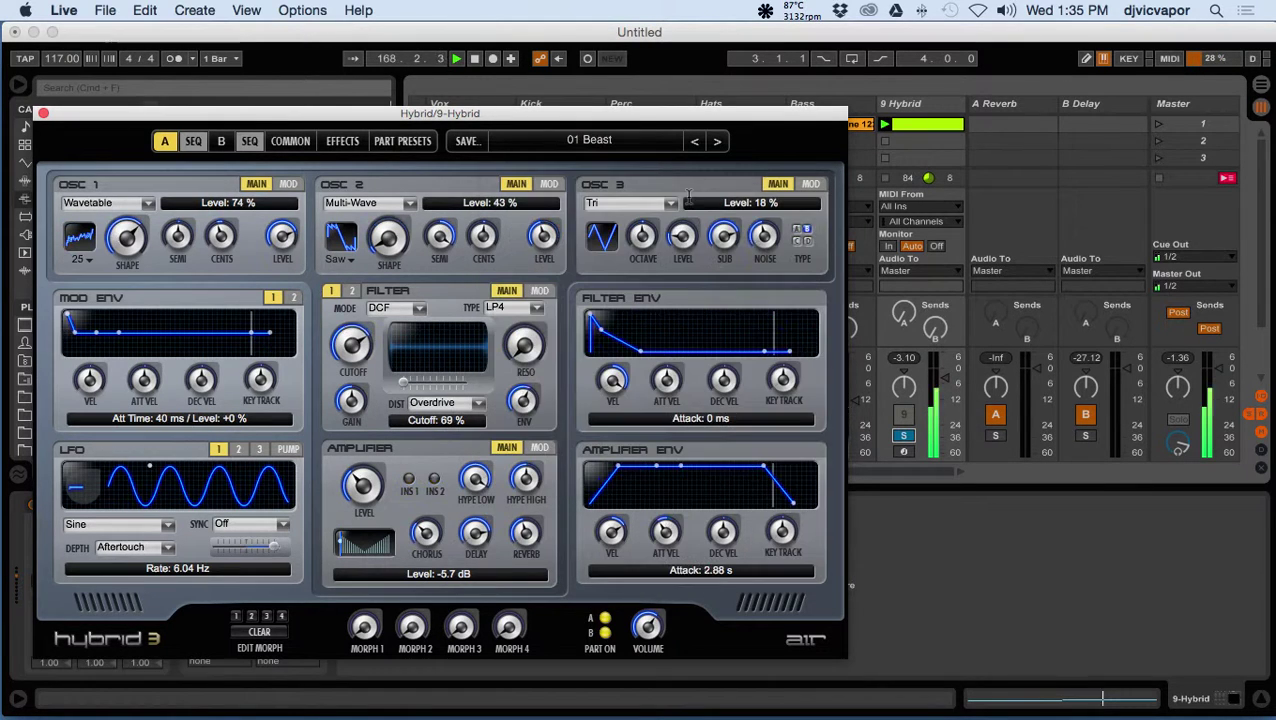
click(717, 143)
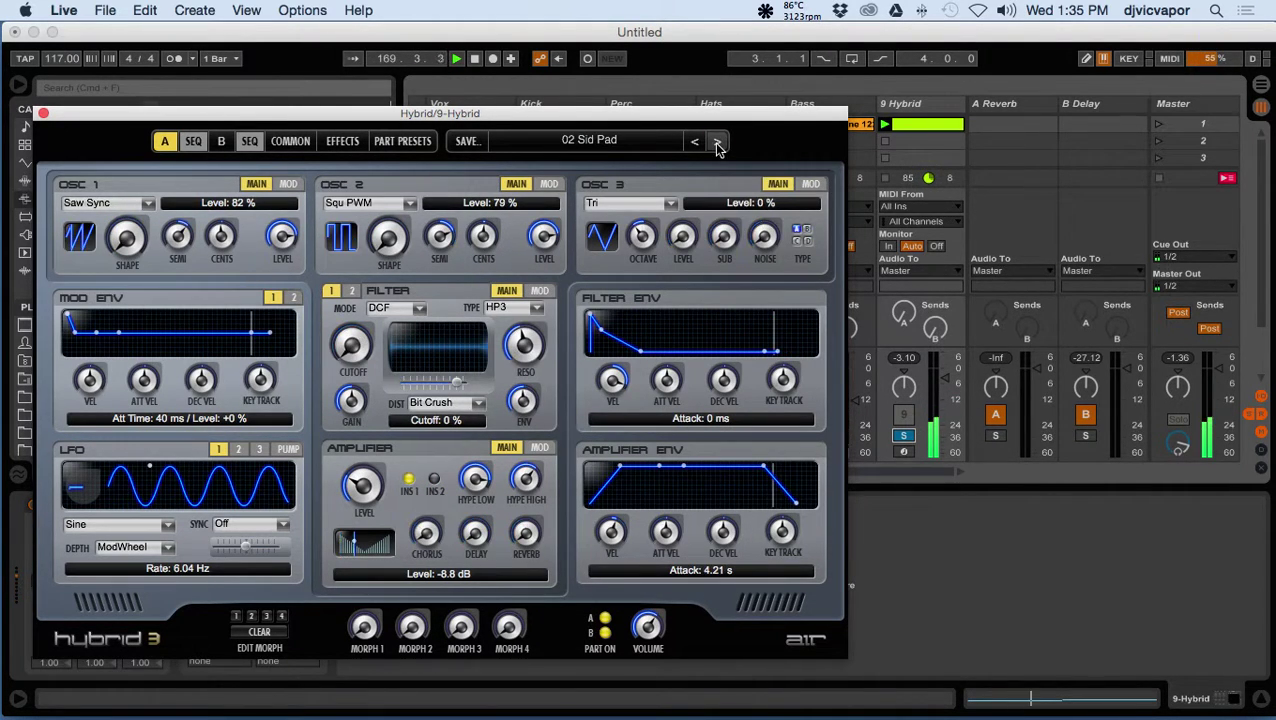
click(717, 143)
click(717, 143)
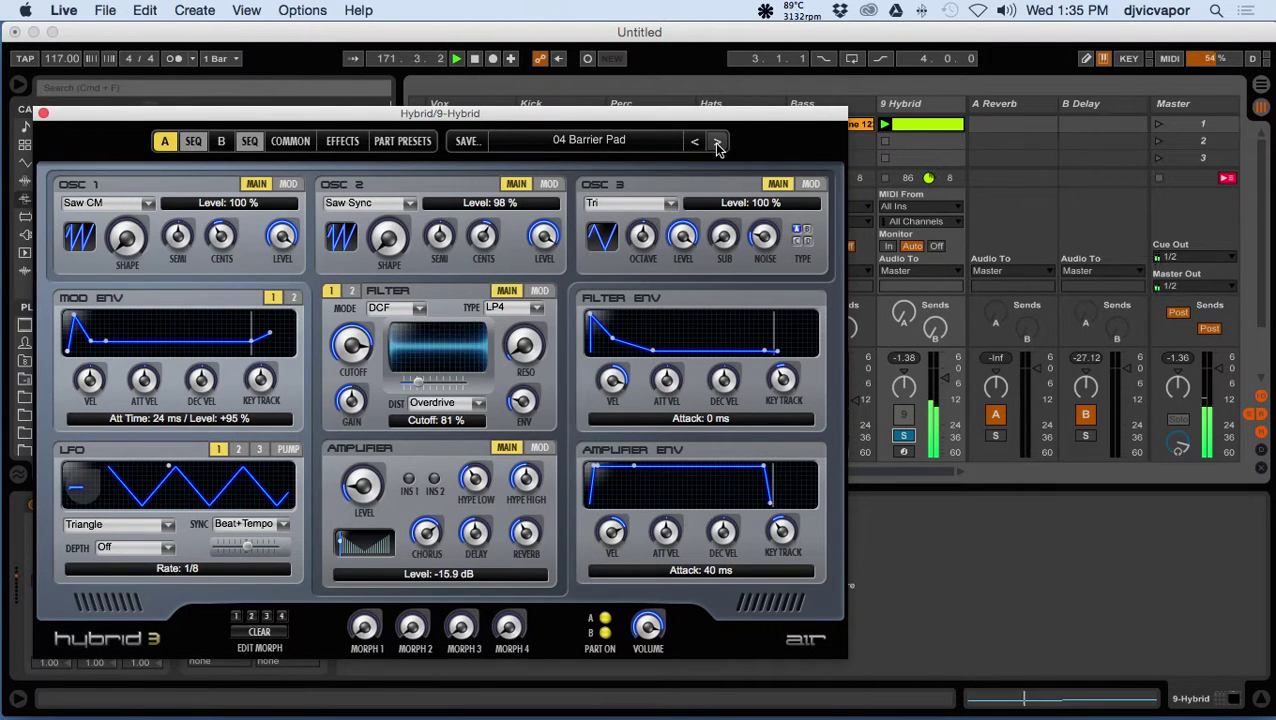
click(717, 143)
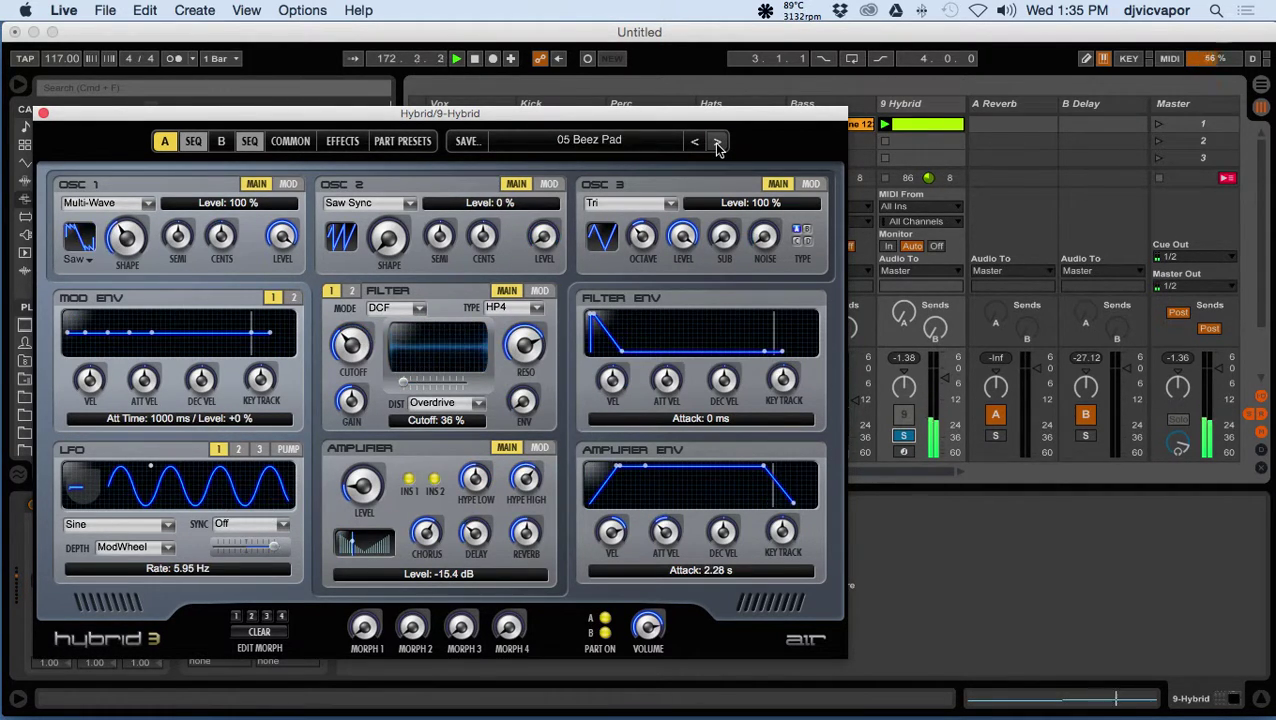
click(717, 143)
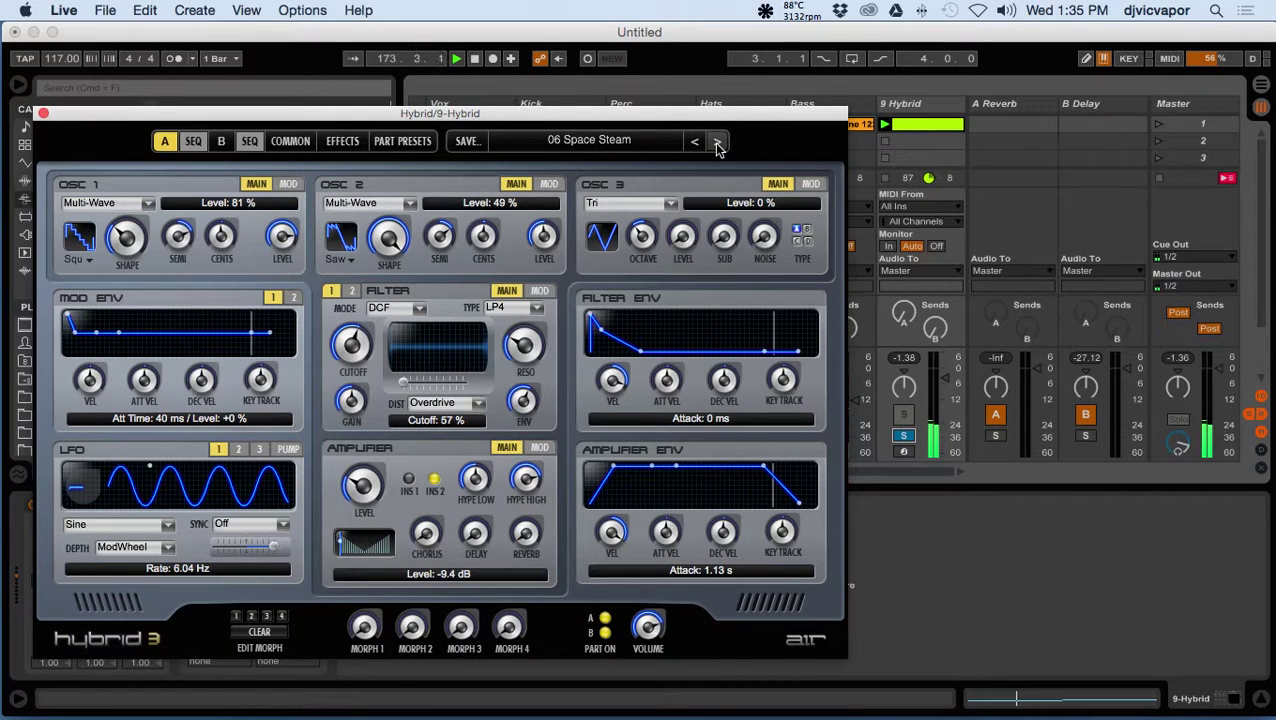
click(717, 143)
click(717, 143)
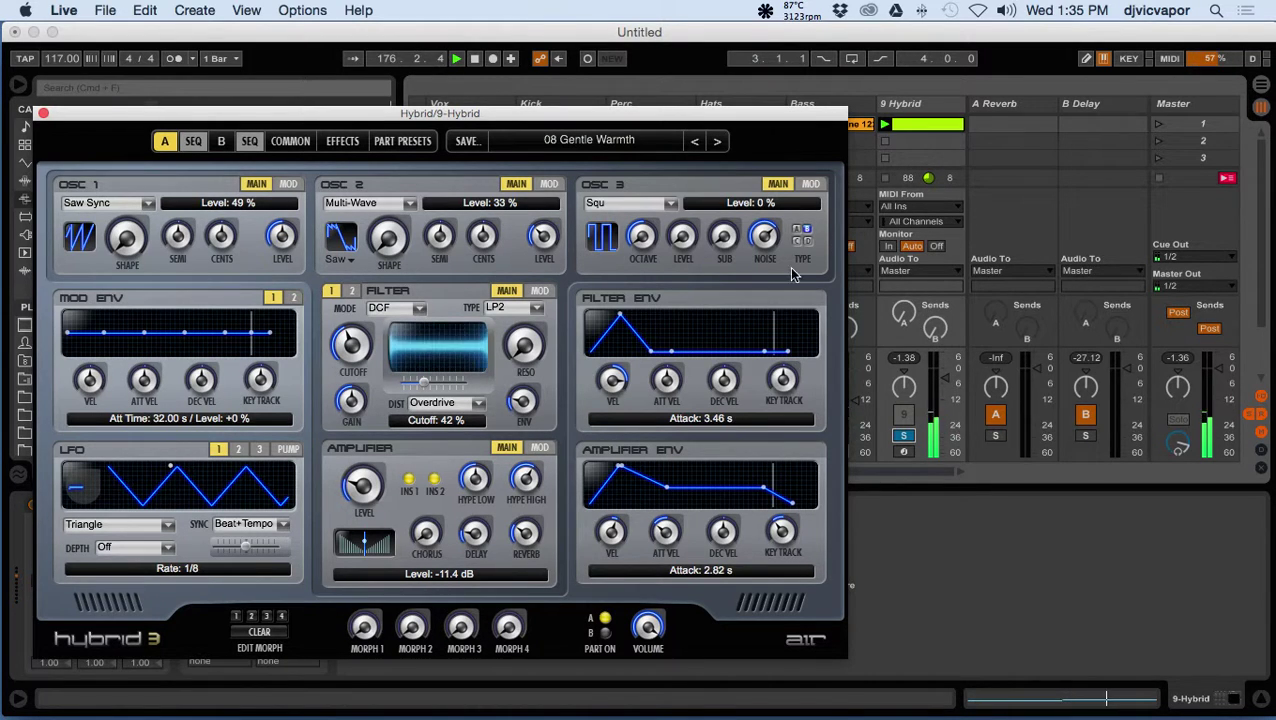
Unsolo the Hybrid track, advance through the Dance Pads to 11 Filter Pad in the full mix, and close the plug-in window.
click(902, 438)
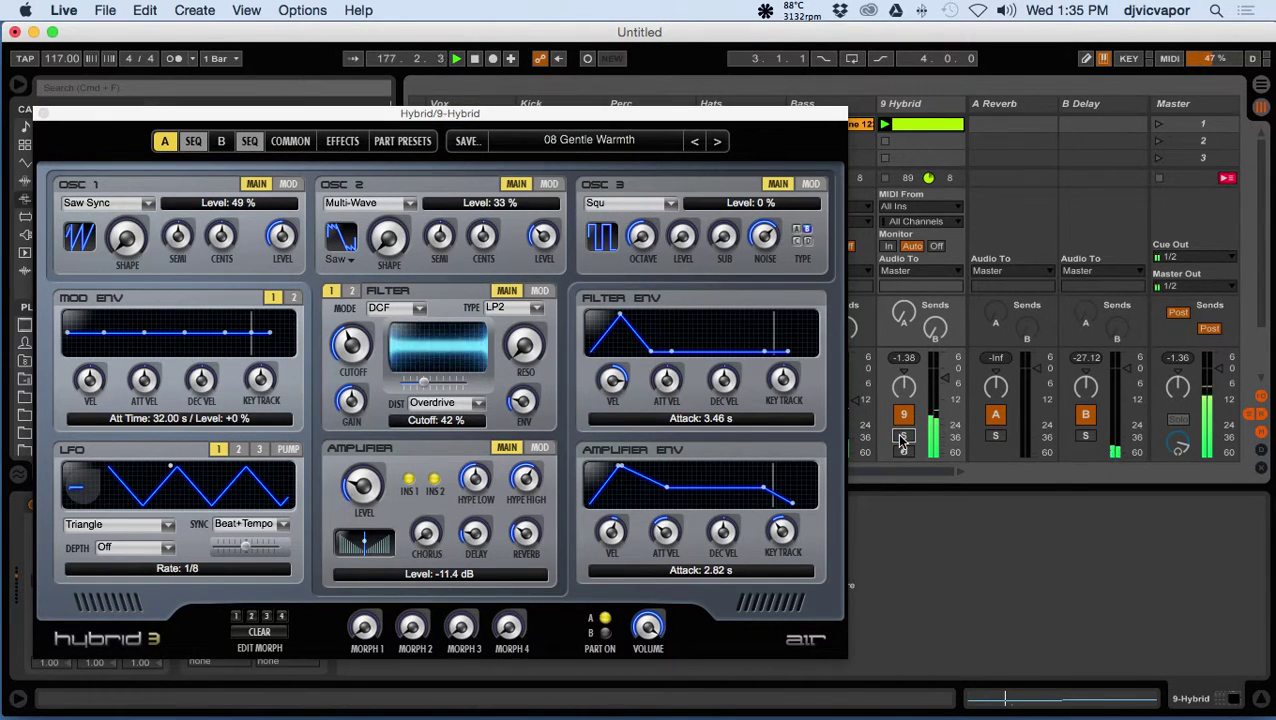
click(718, 143)
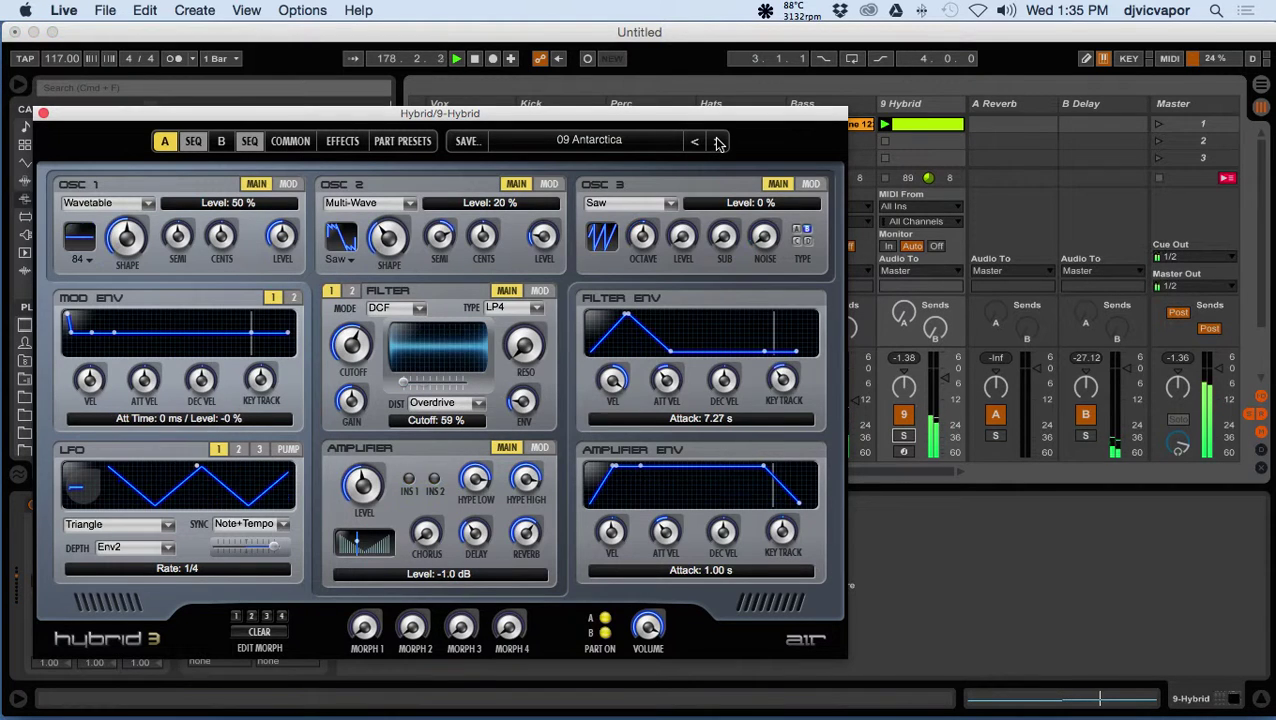
click(718, 143)
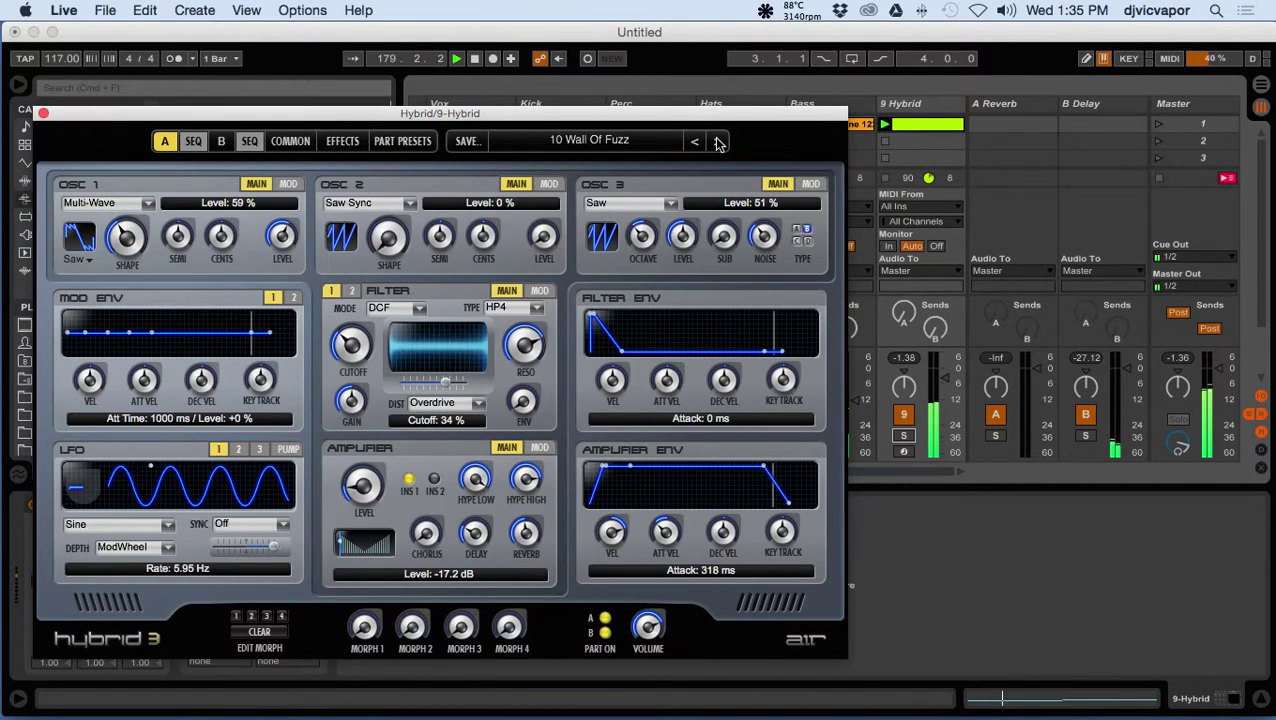
click(718, 143)
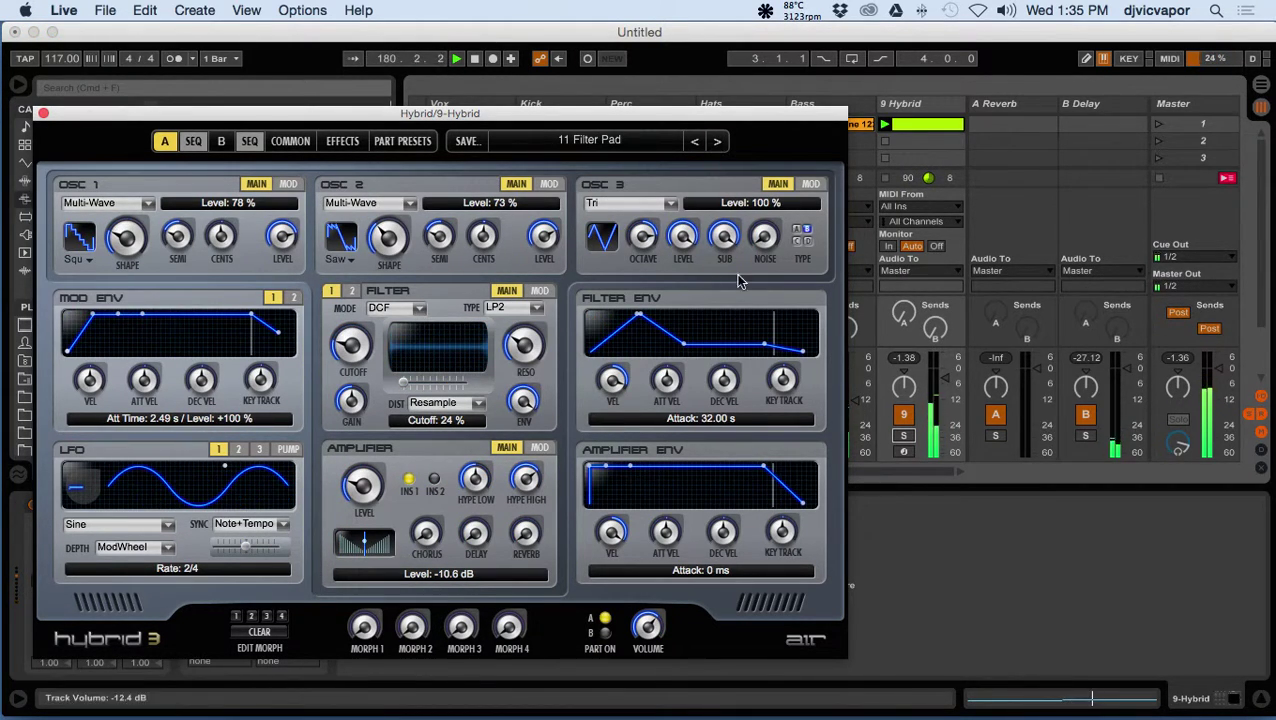
click(42, 114)
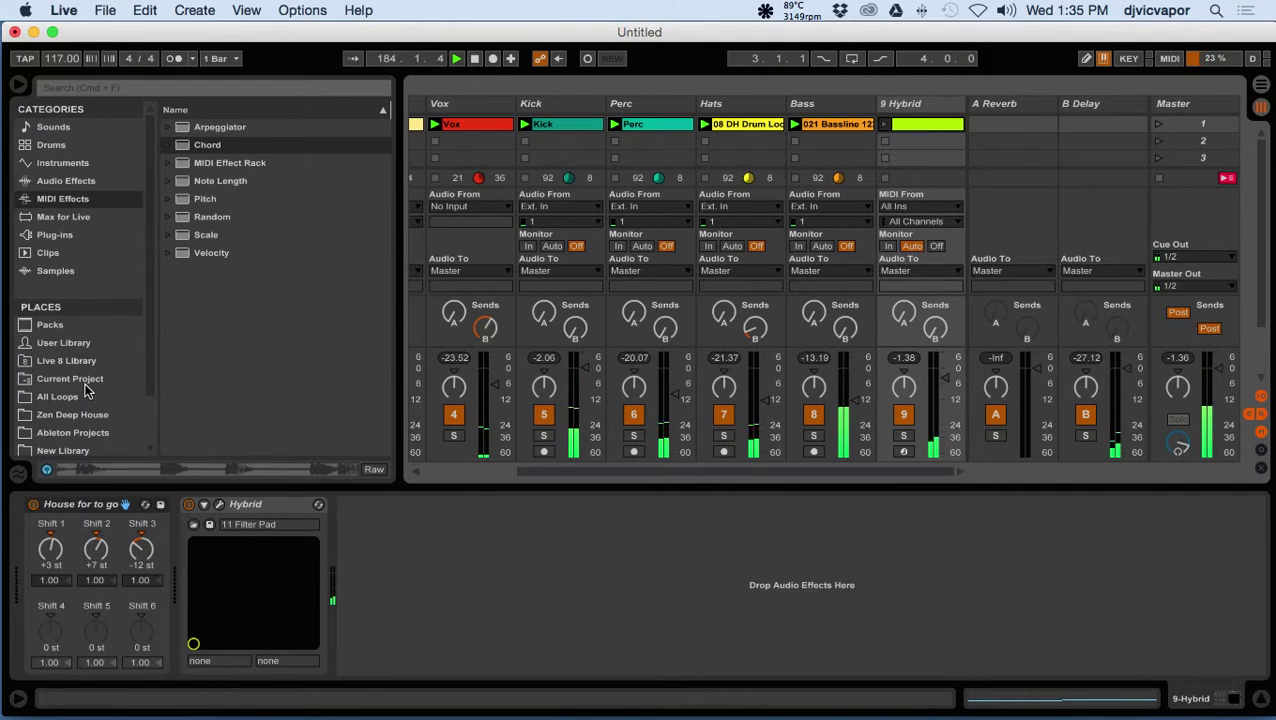
Look through the Presets, Instruments and Samples folders in the User Library for a pad sound.
click(72, 343)
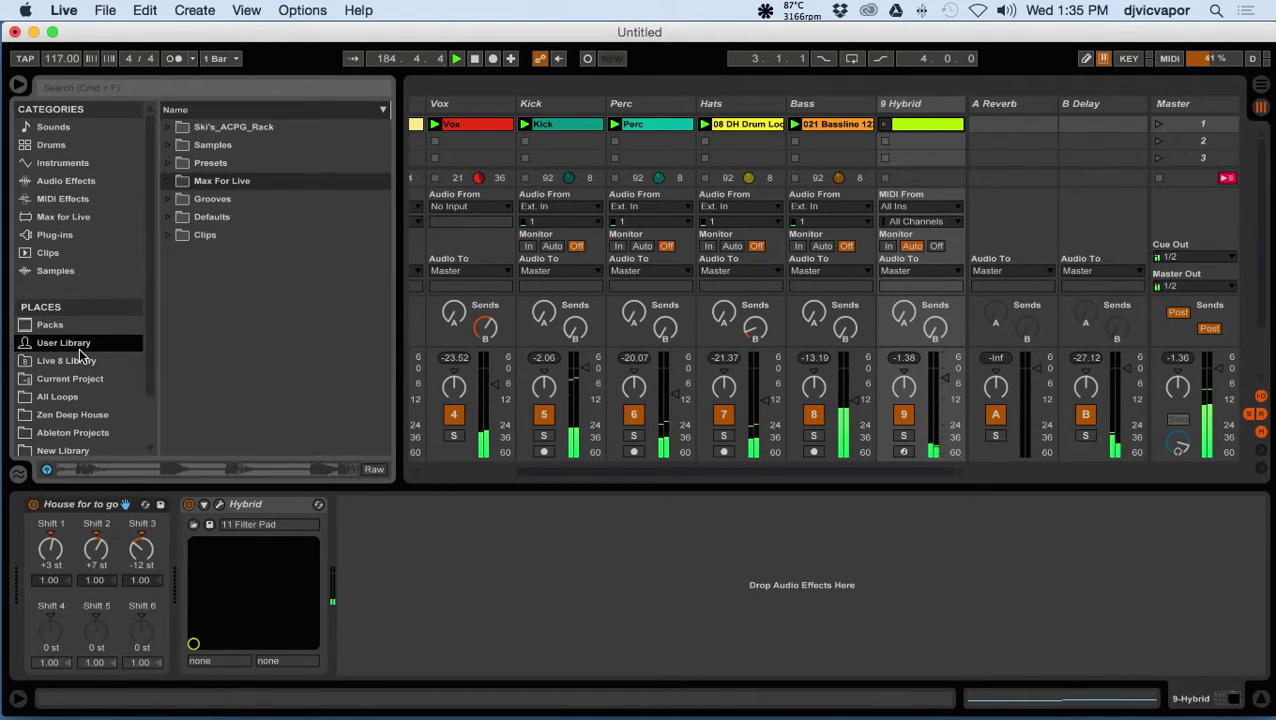
click(169, 164)
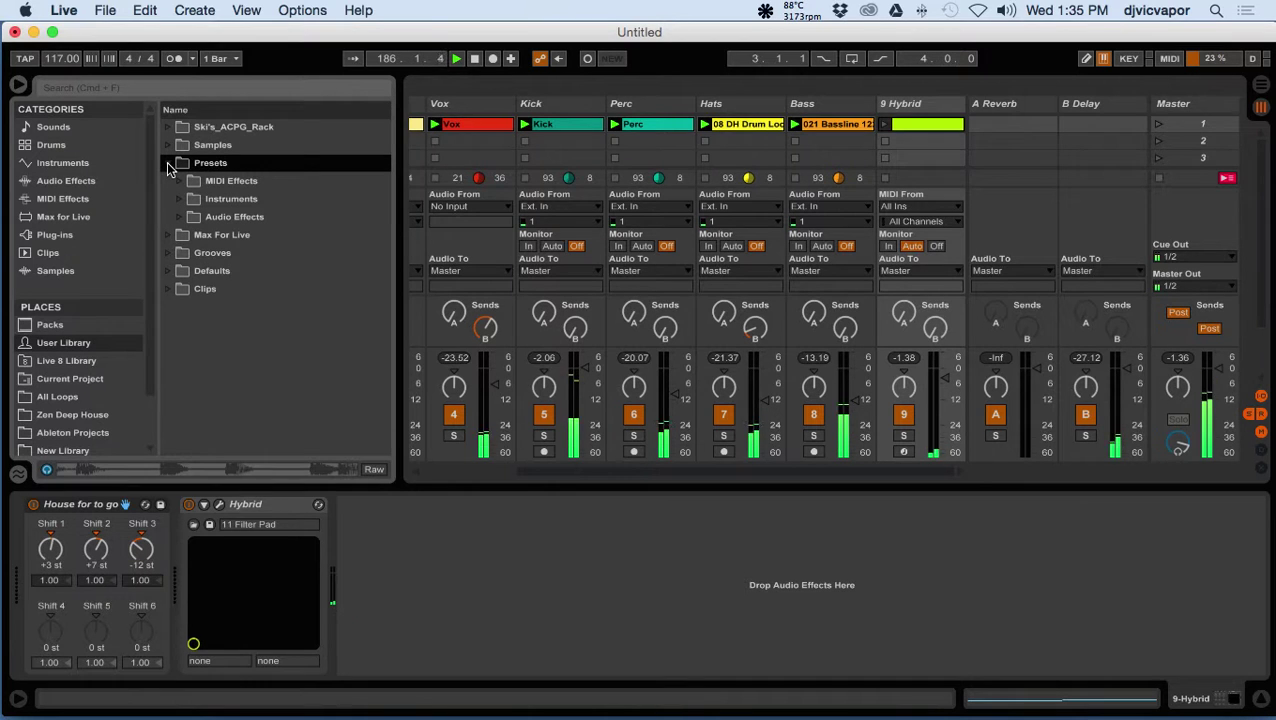
click(181, 199)
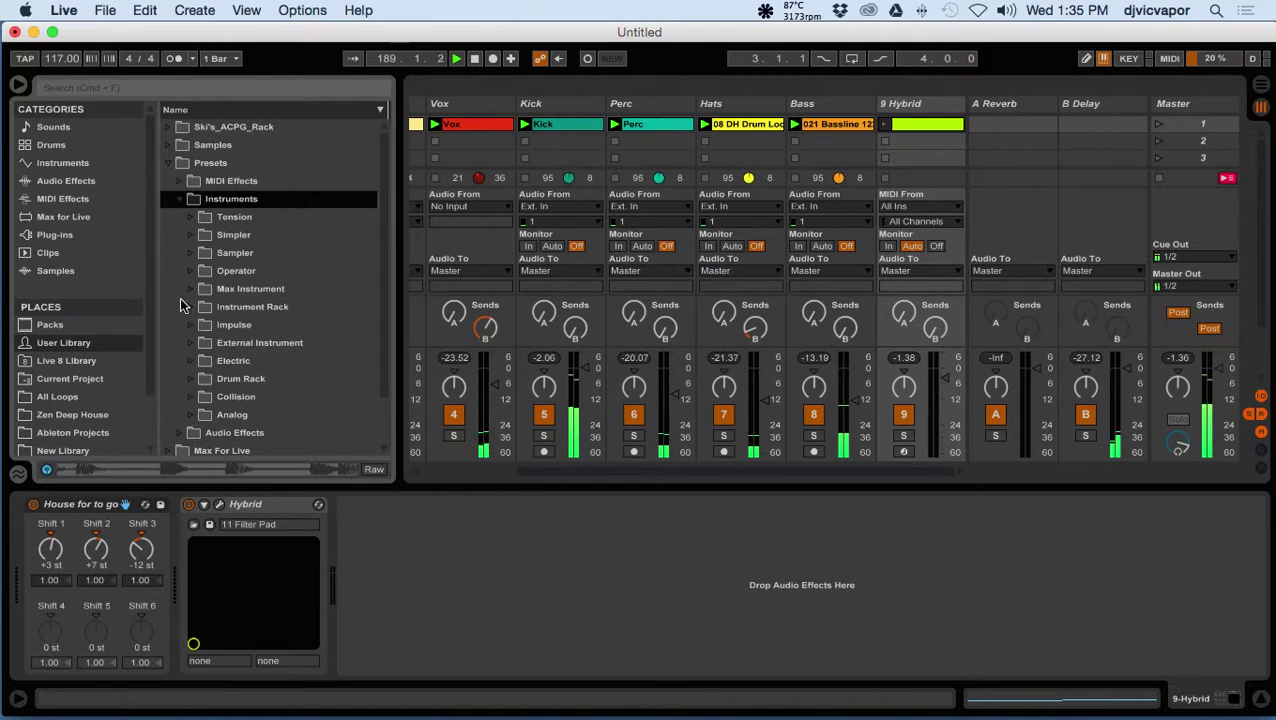
click(199, 415)
scroll(197, 341, down, 3)
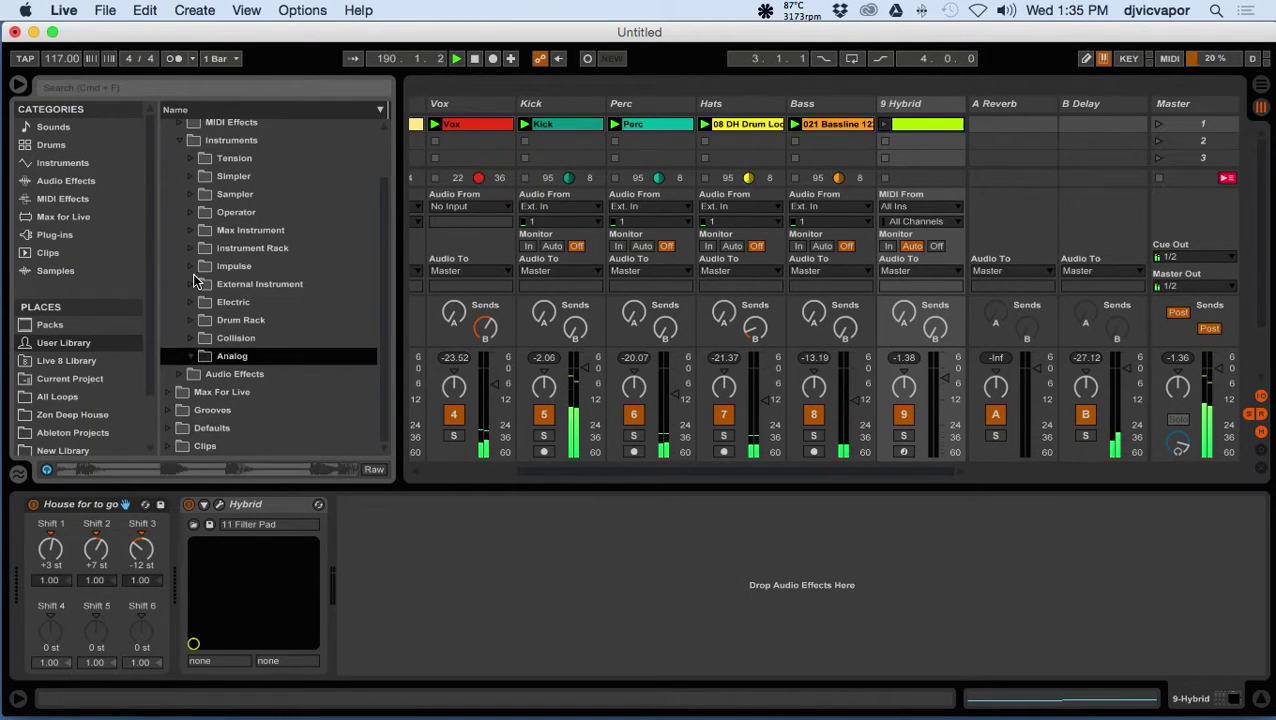
scroll(197, 320, up, 3)
click(170, 162)
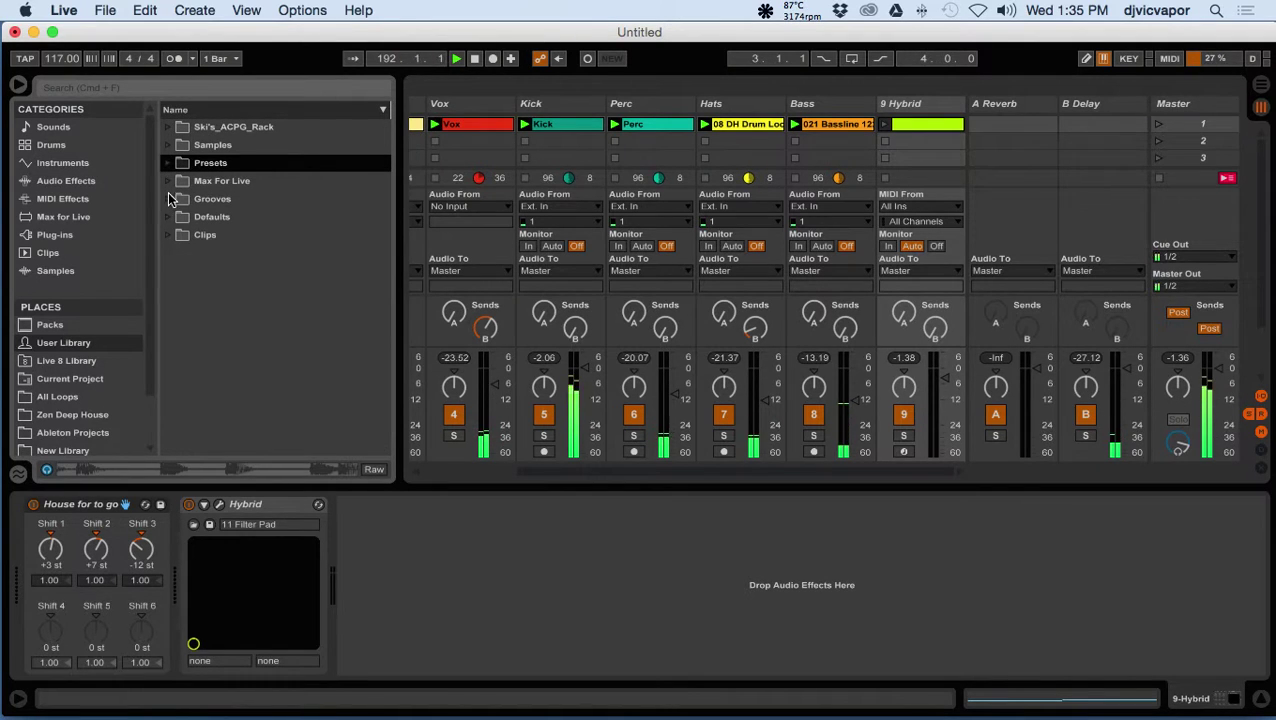
click(170, 146)
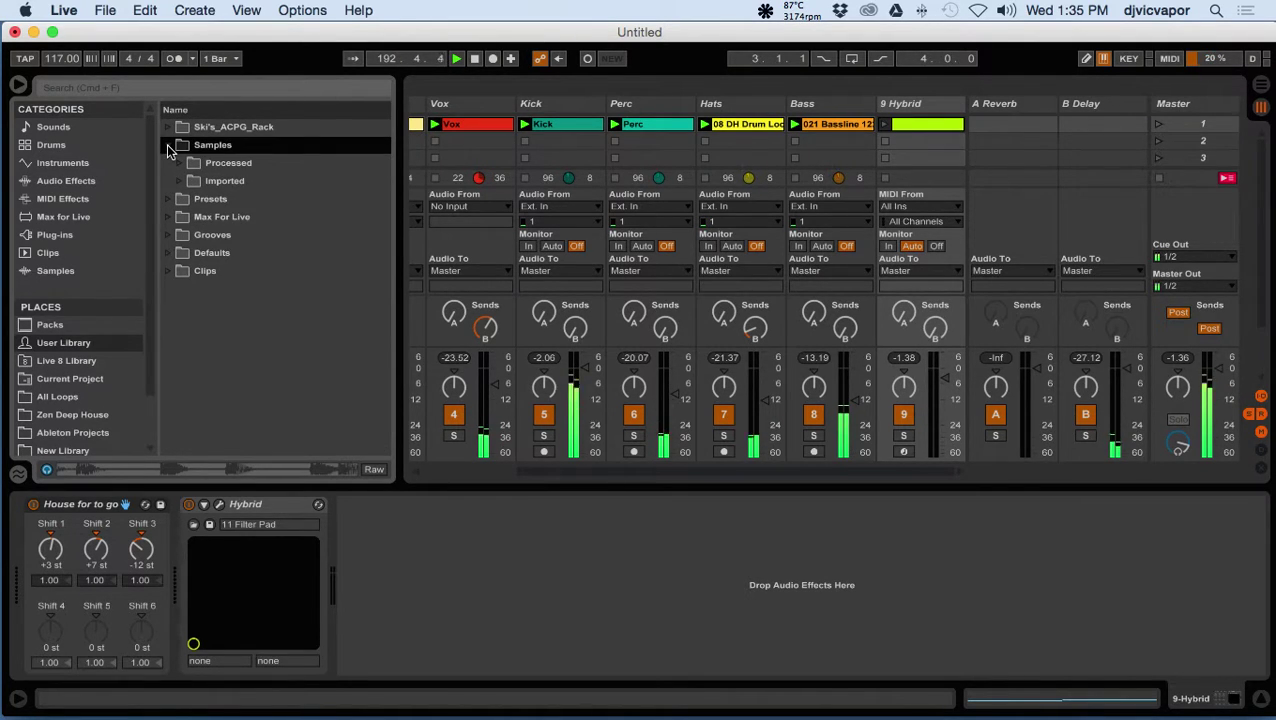
click(170, 146)
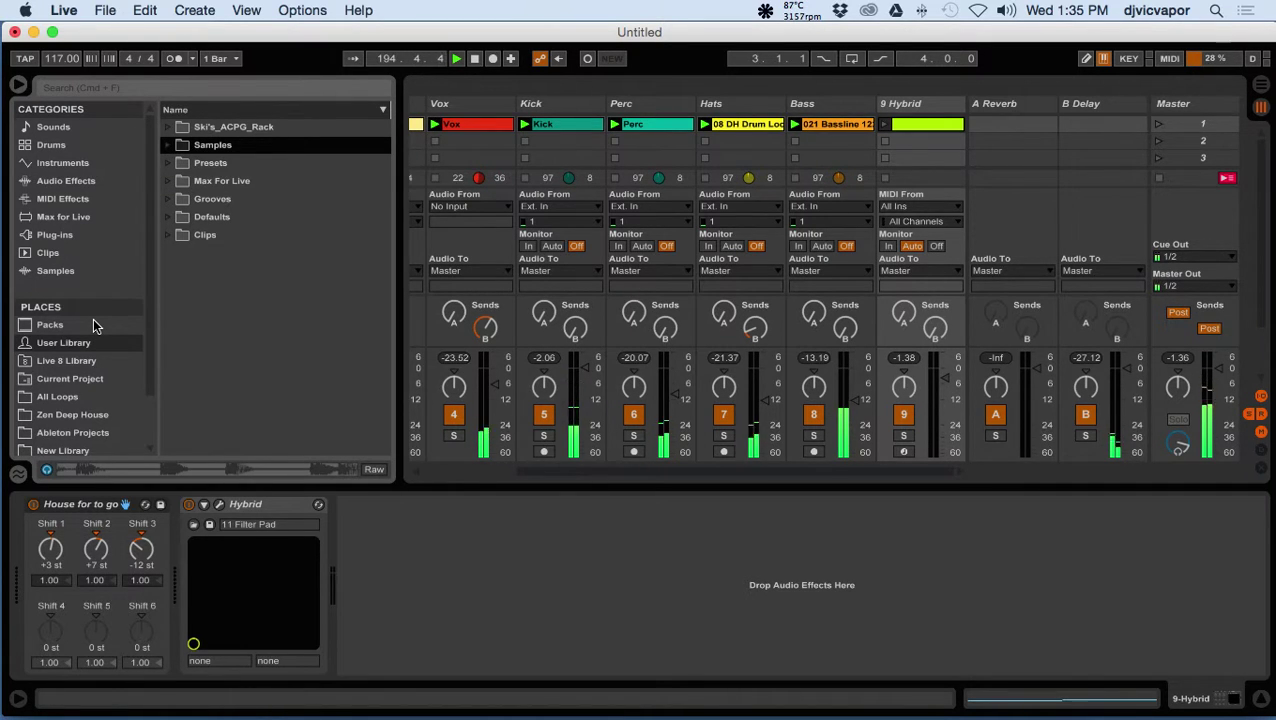
Preview Thick Chord Pad among the Analog pad presets, load Synth Strings Pad onto track 9 and launch its clip.
click(86, 165)
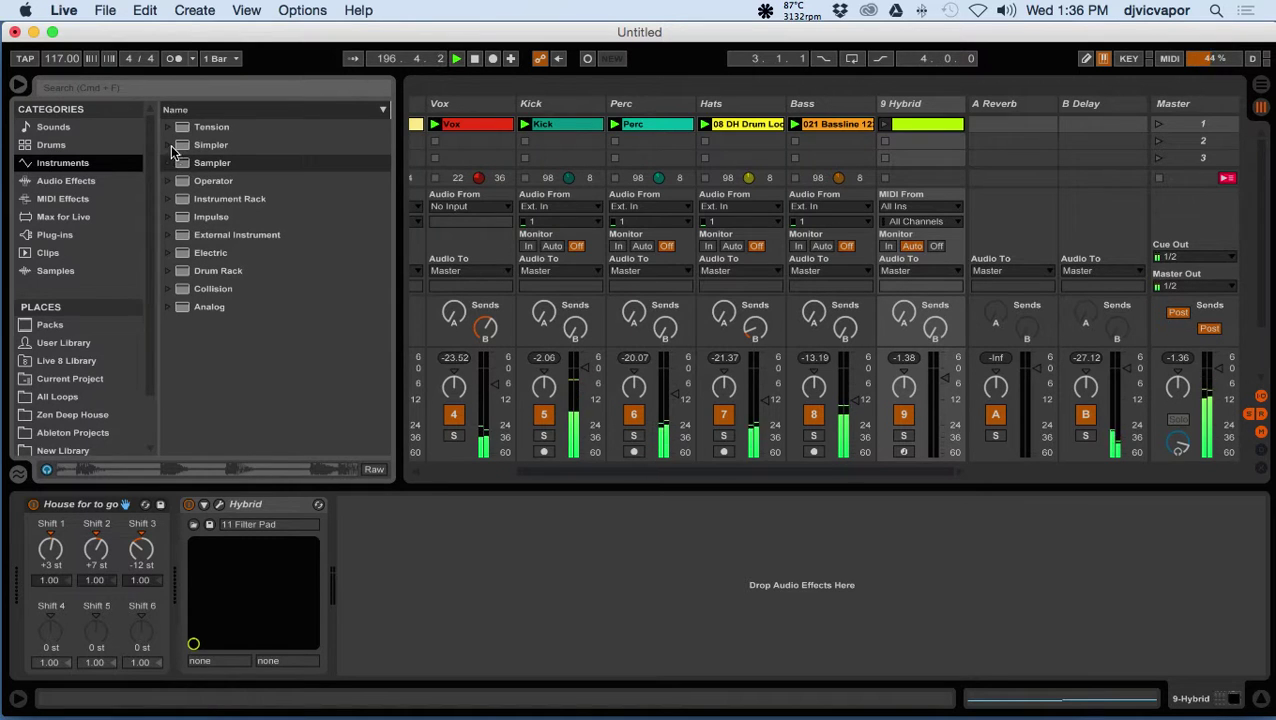
click(166, 307)
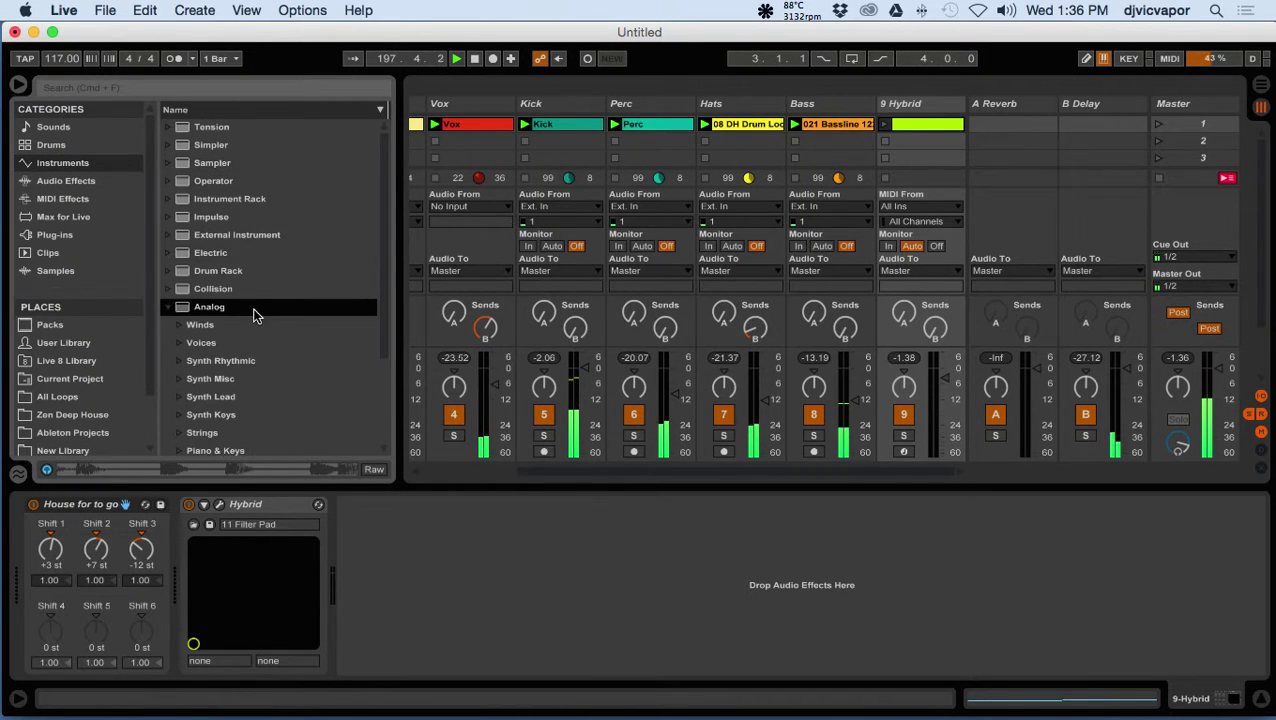
scroll(265, 309, down, 3)
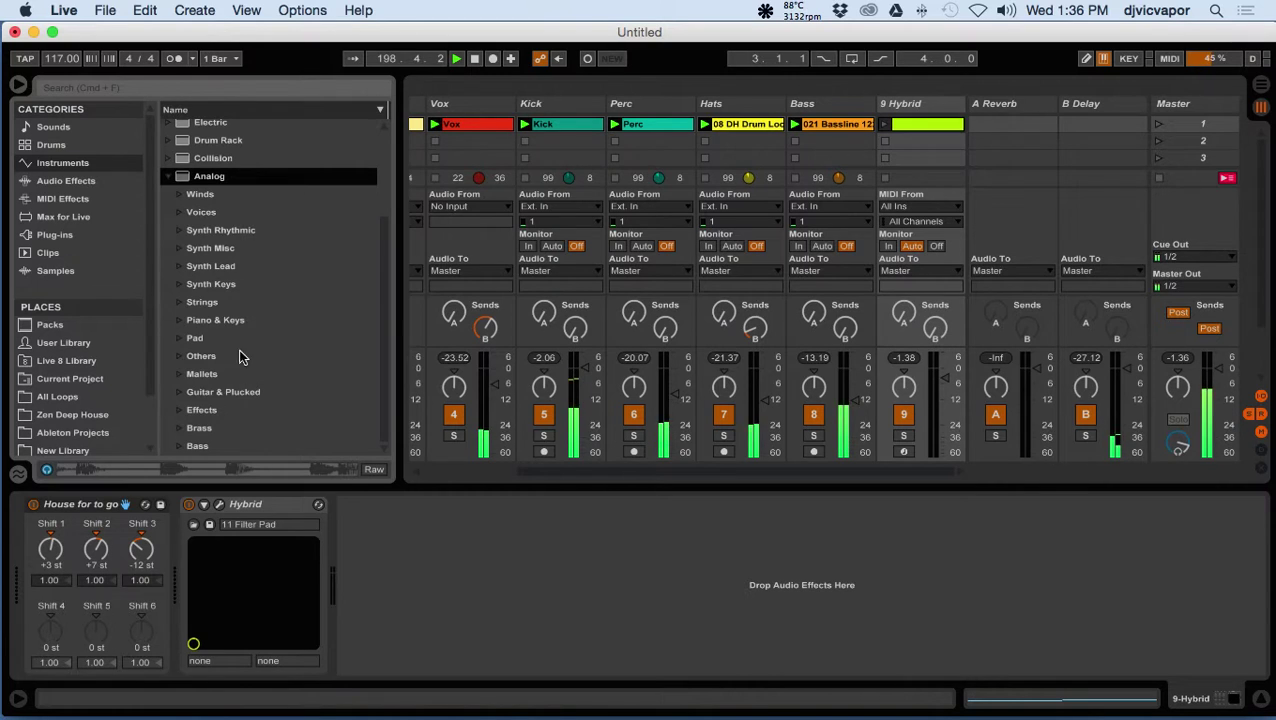
click(172, 338)
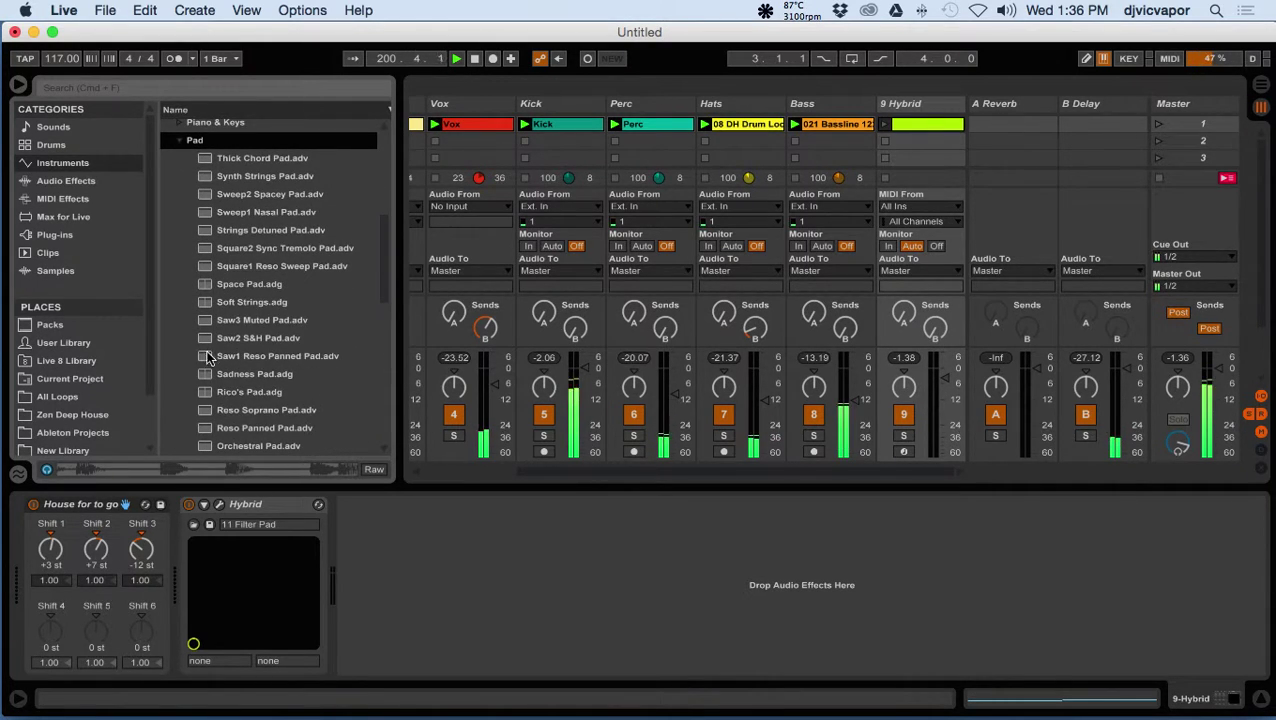
click(213, 160)
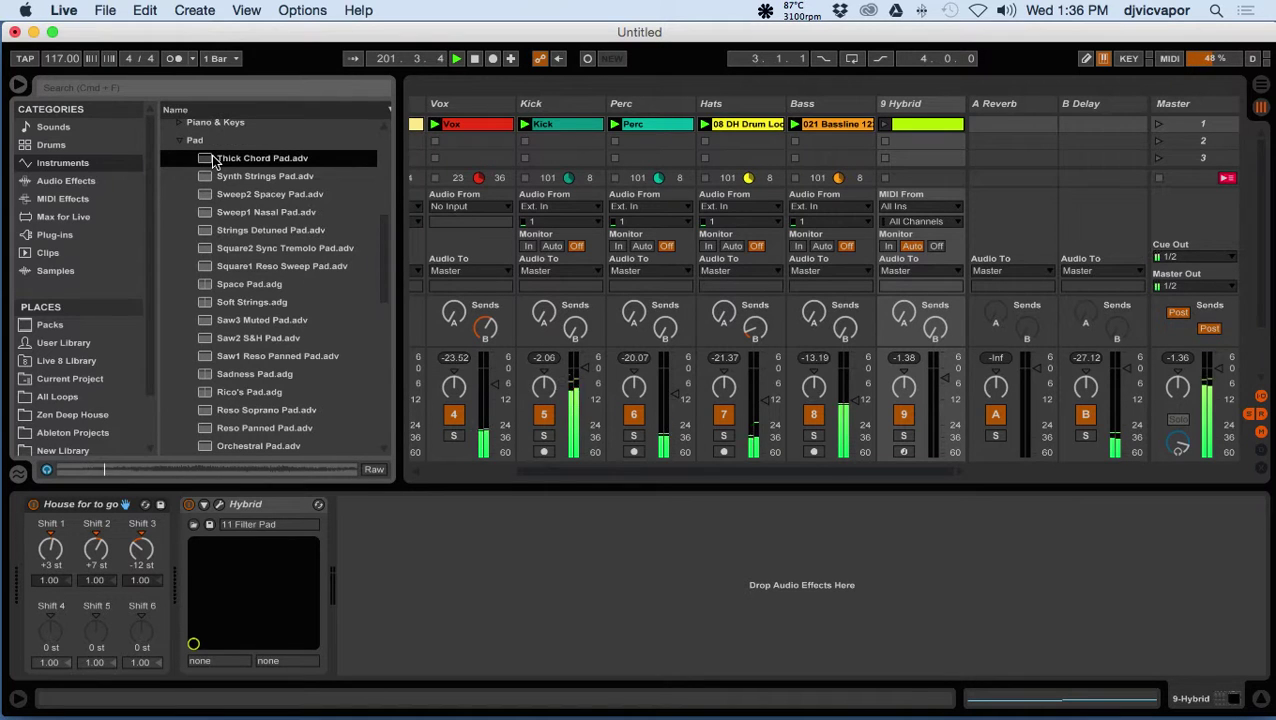
click(205, 177)
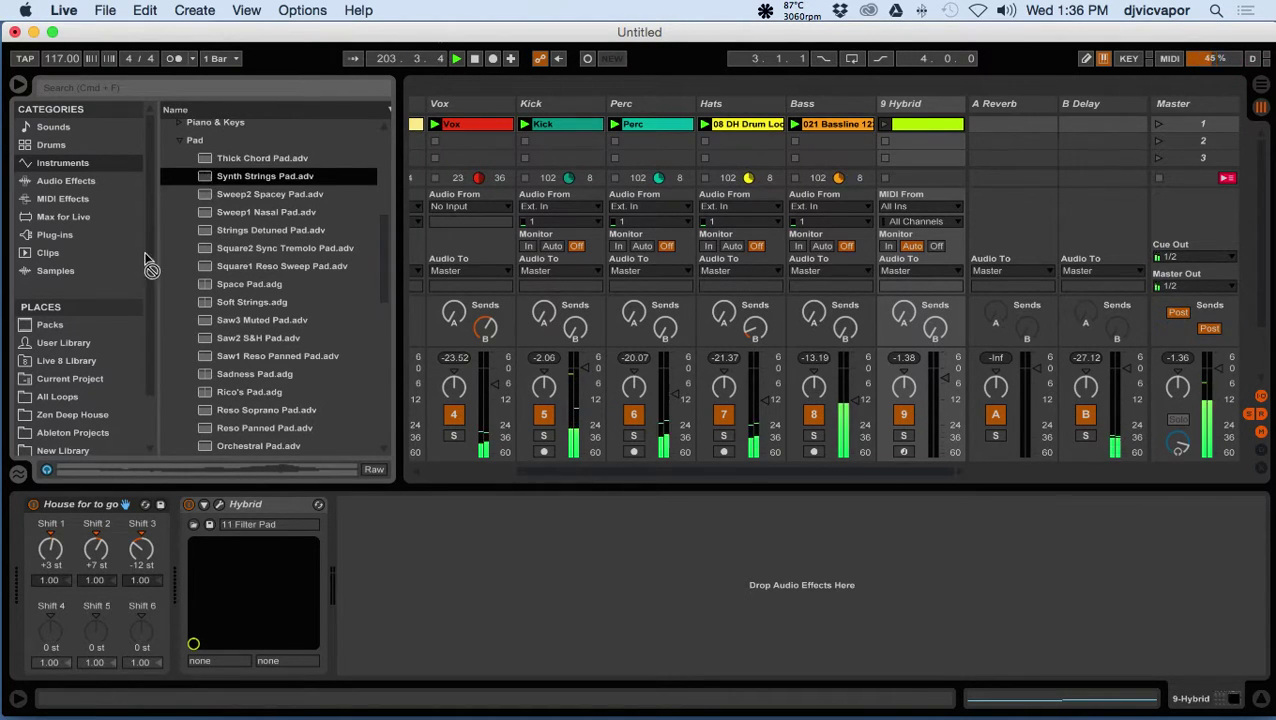
drag(284, 502, 286, 510)
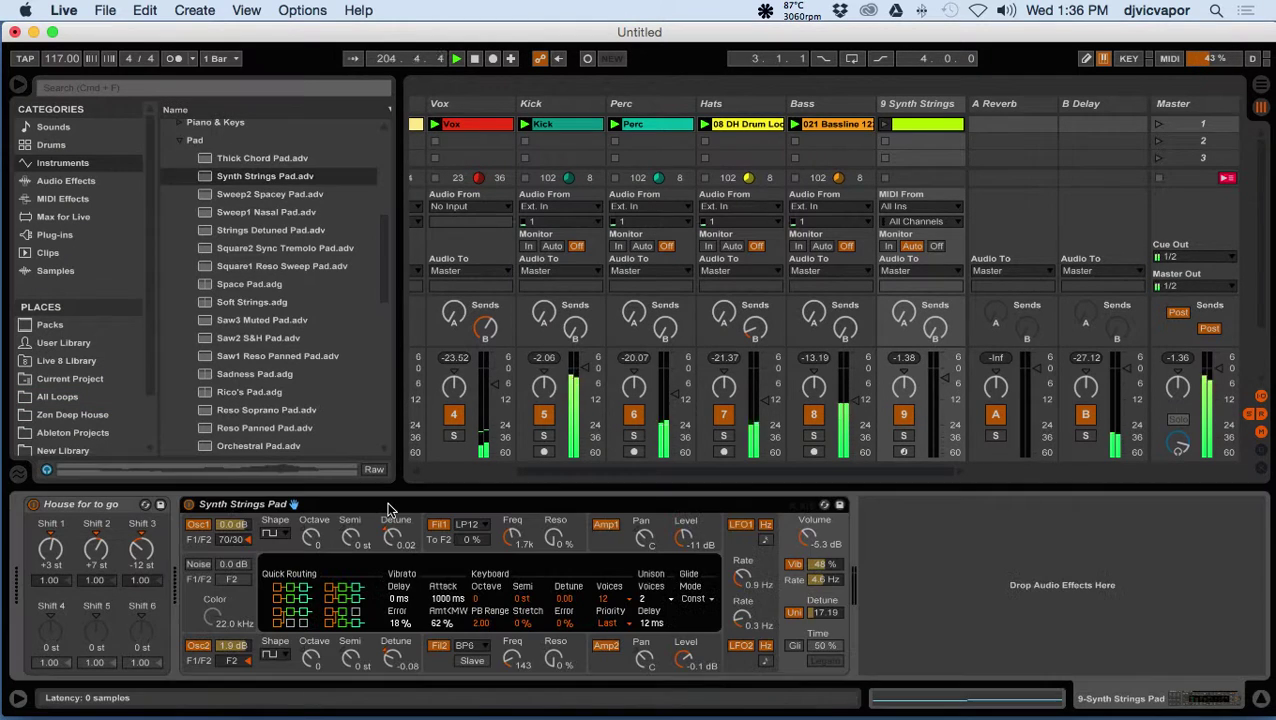
click(883, 126)
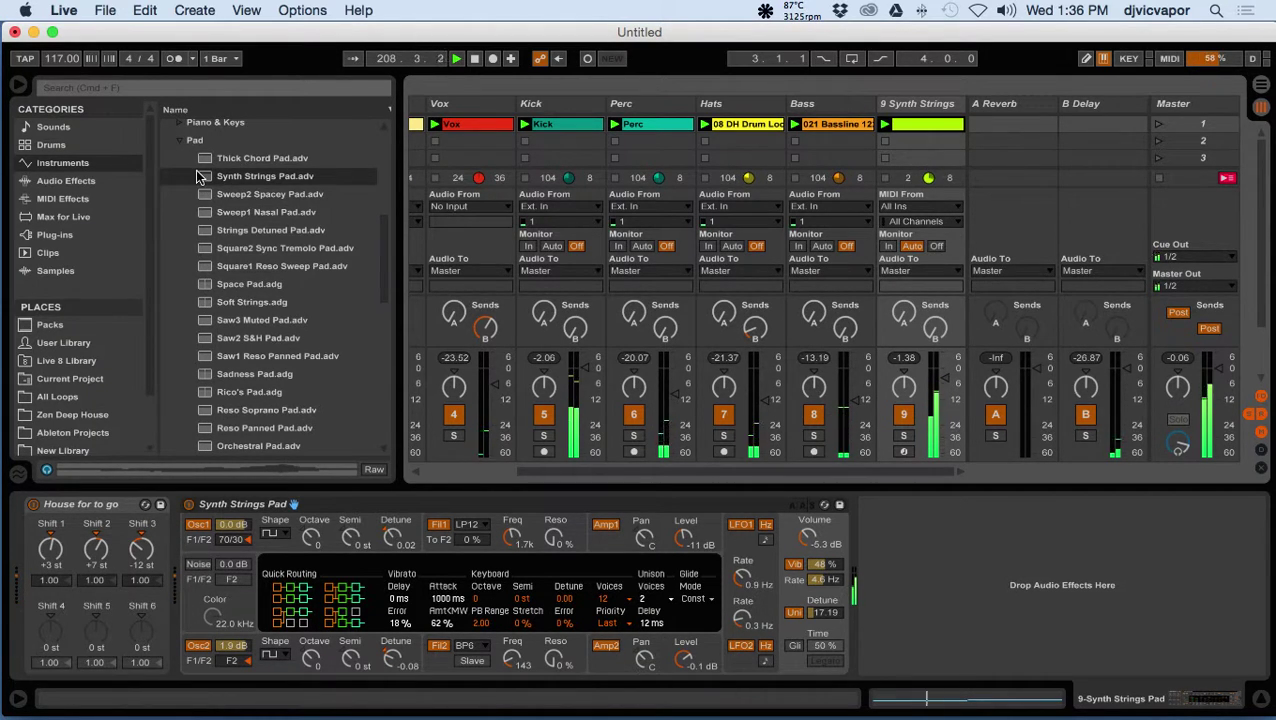
Look through the other Analog pad presets, collapse the Pad folder, and listen to the Synth Strings track soloed.
scroll(204, 250, down, 10)
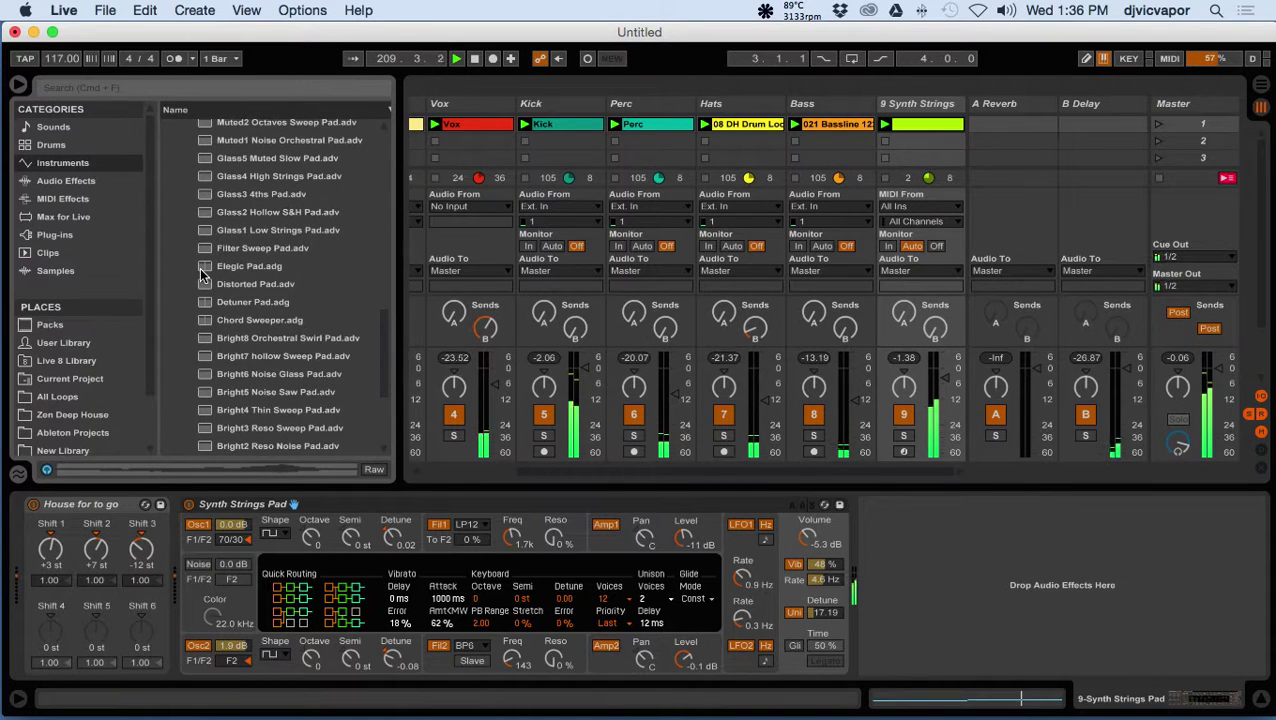
scroll(202, 275, down, 6)
scroll(202, 275, up, 5)
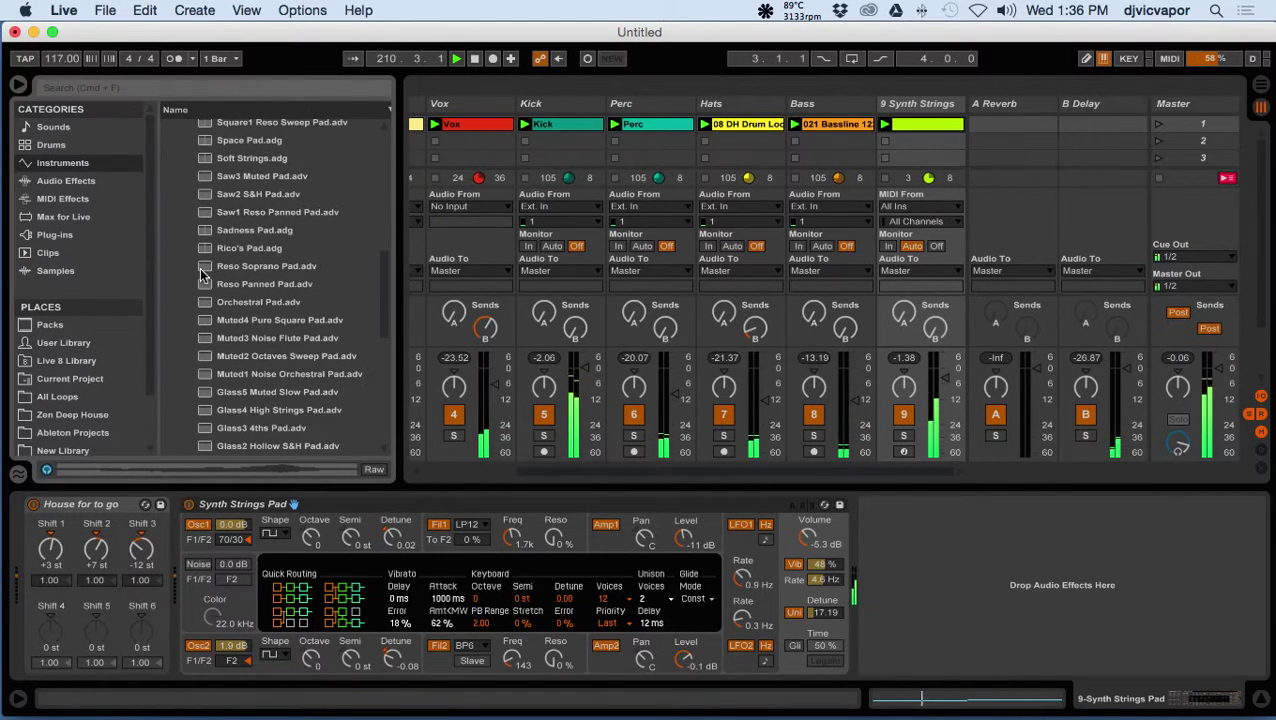
scroll(195, 250, up, 4)
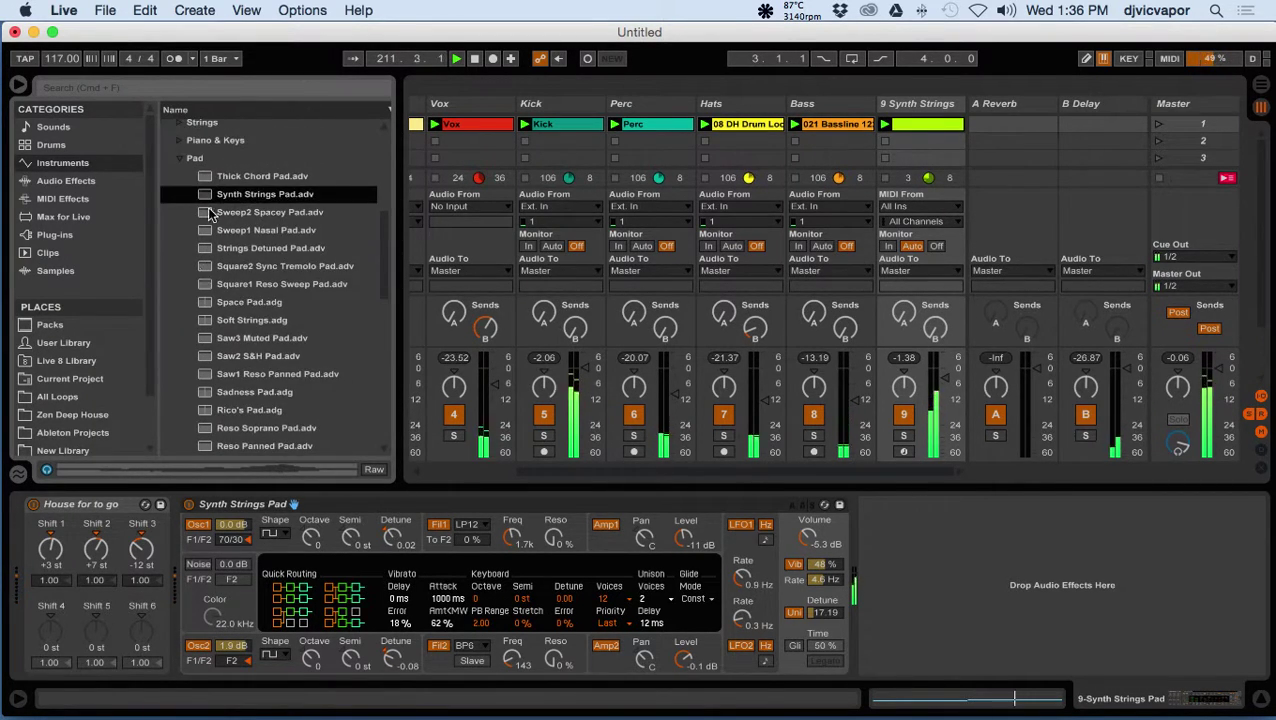
click(176, 160)
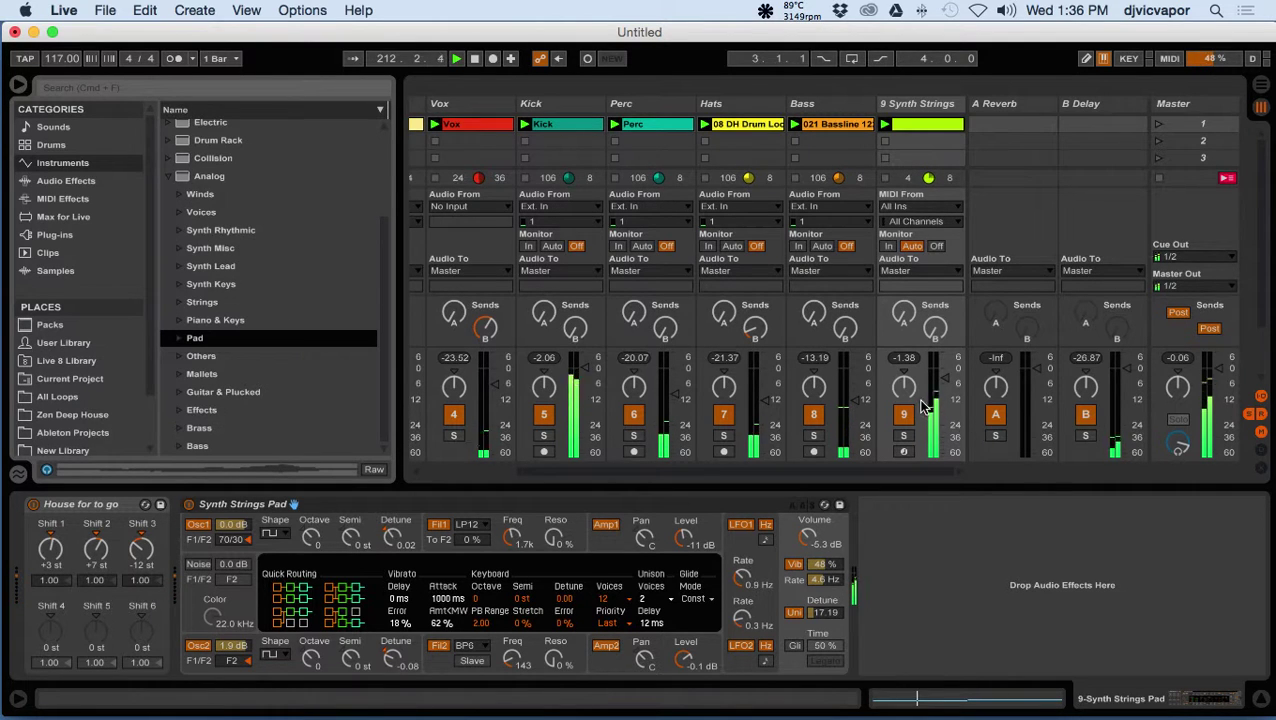
click(904, 436)
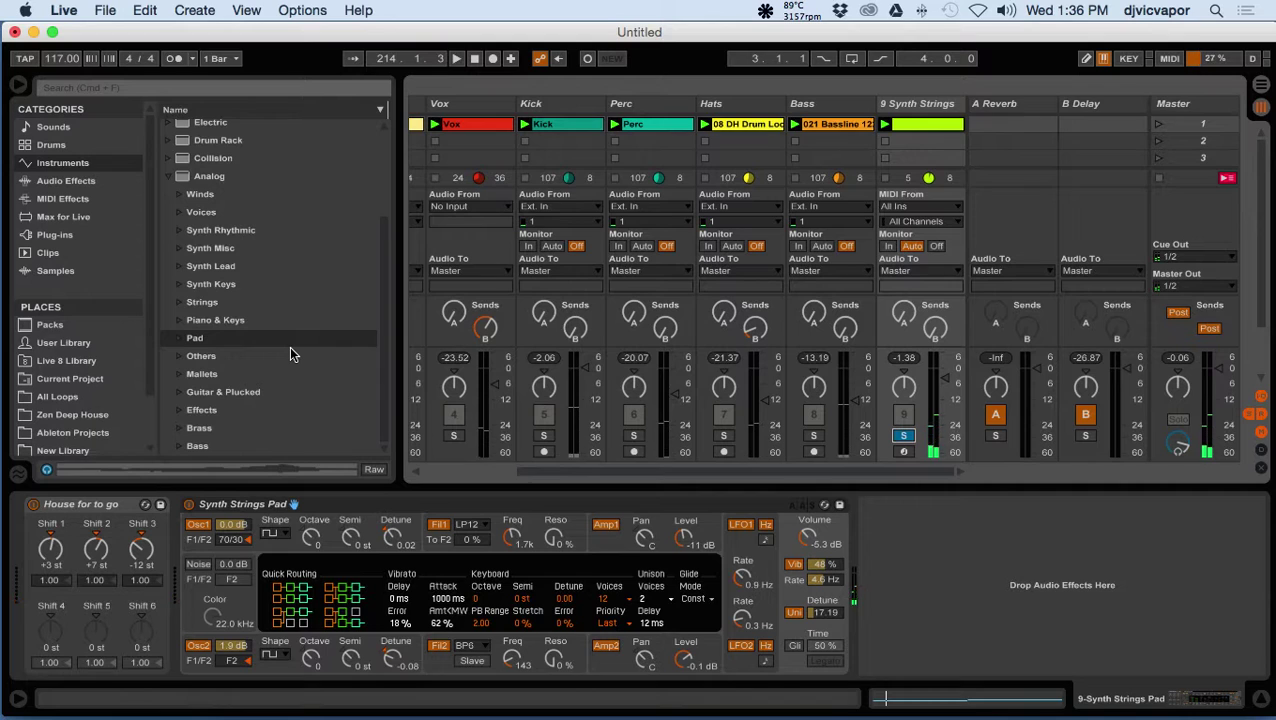
Replace the instrument with Strings-Soft Strings from the Instrument Rack's Ambient & Evolving presets, play the clip and lower the track volume to -4.00 dB.
scroll(240, 320, up, 3)
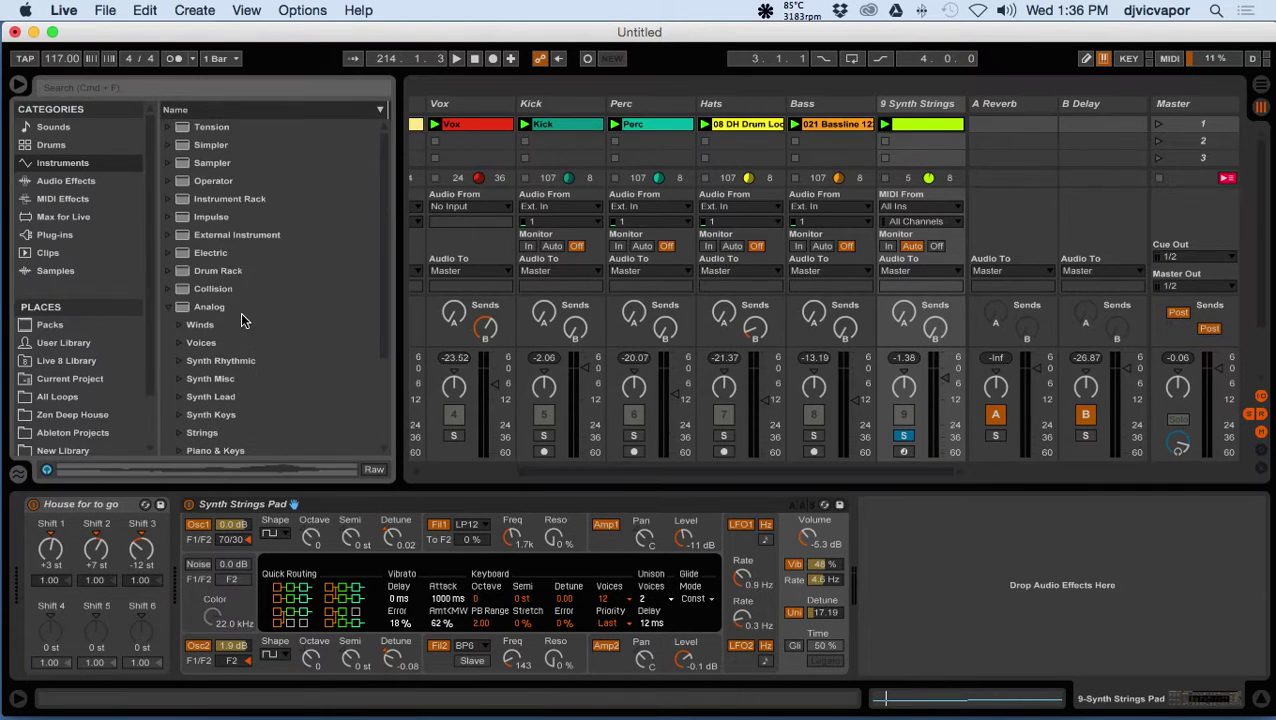
scroll(240, 320, down, 3)
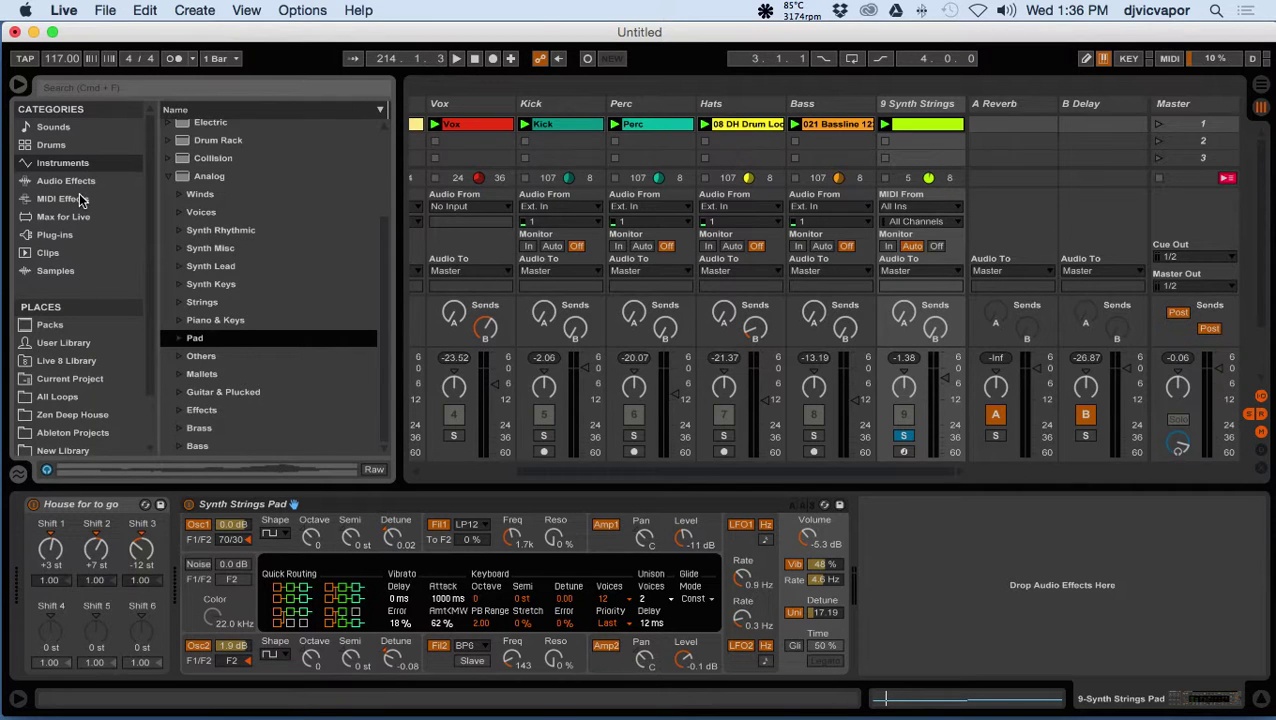
click(167, 175)
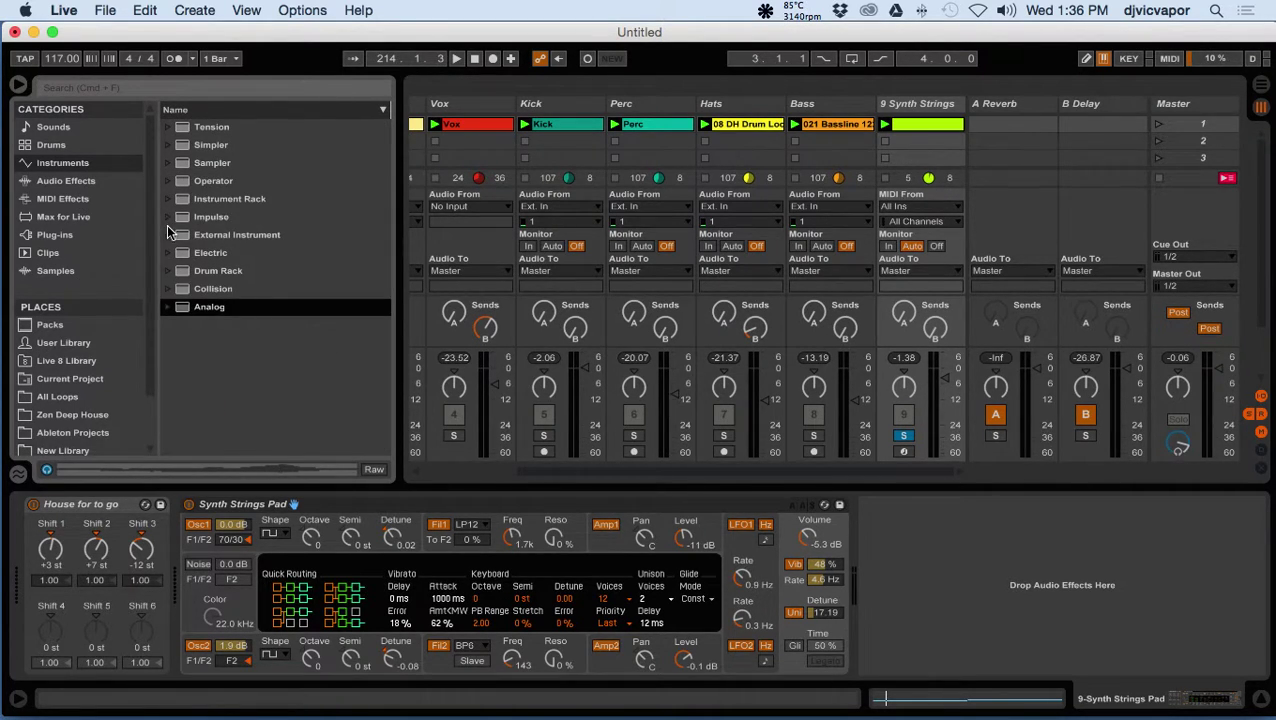
click(168, 199)
scroll(163, 253, down, 5)
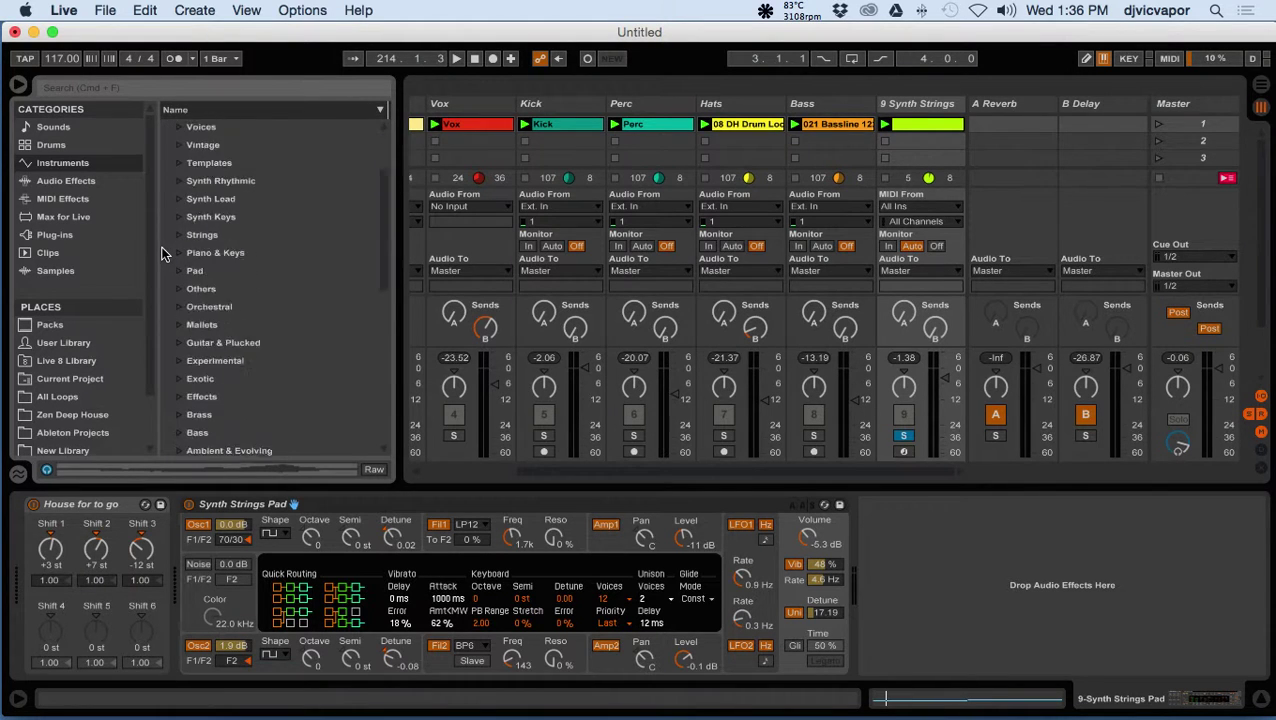
scroll(163, 253, down, 5)
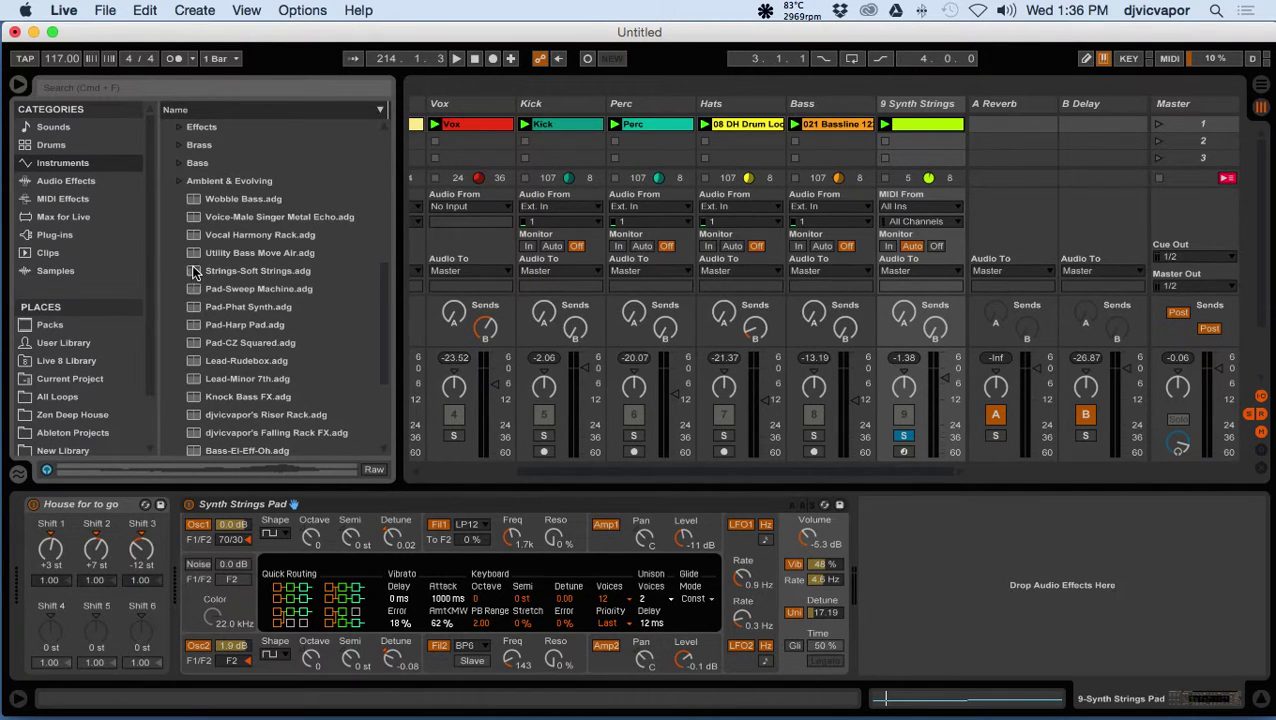
drag(196, 272, 240, 510)
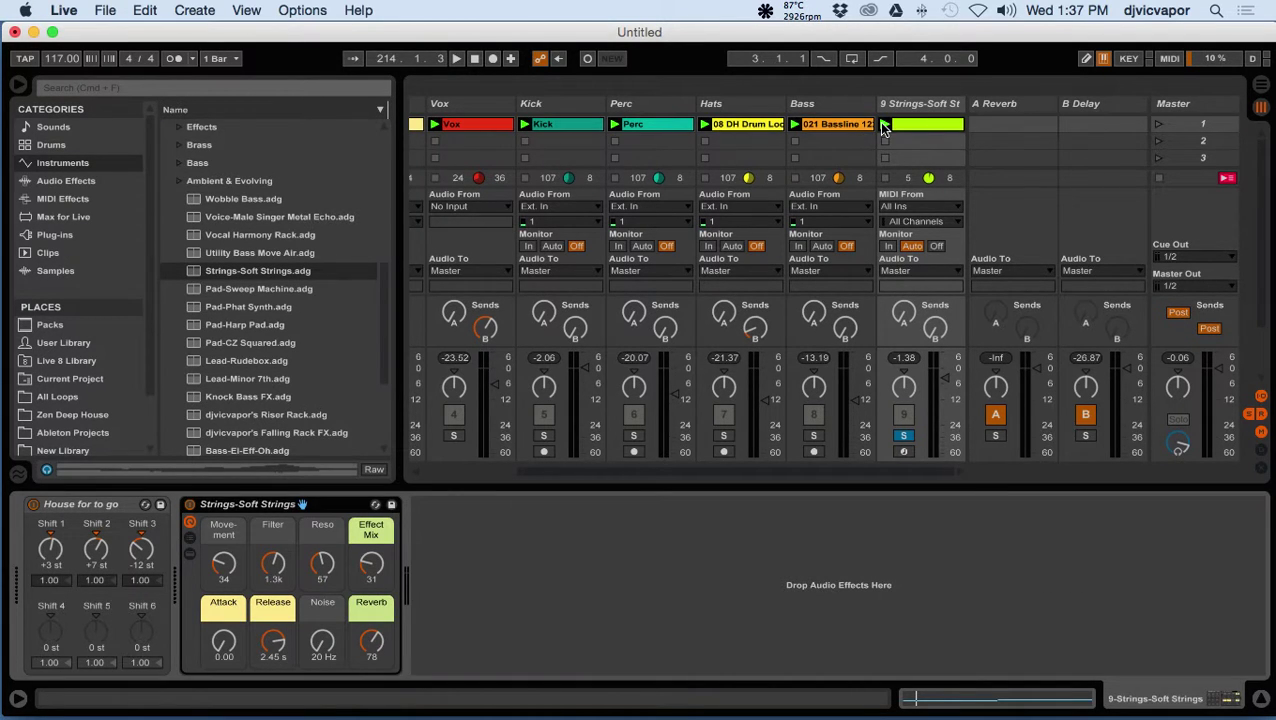
click(884, 126)
drag(945, 377, 945, 396)
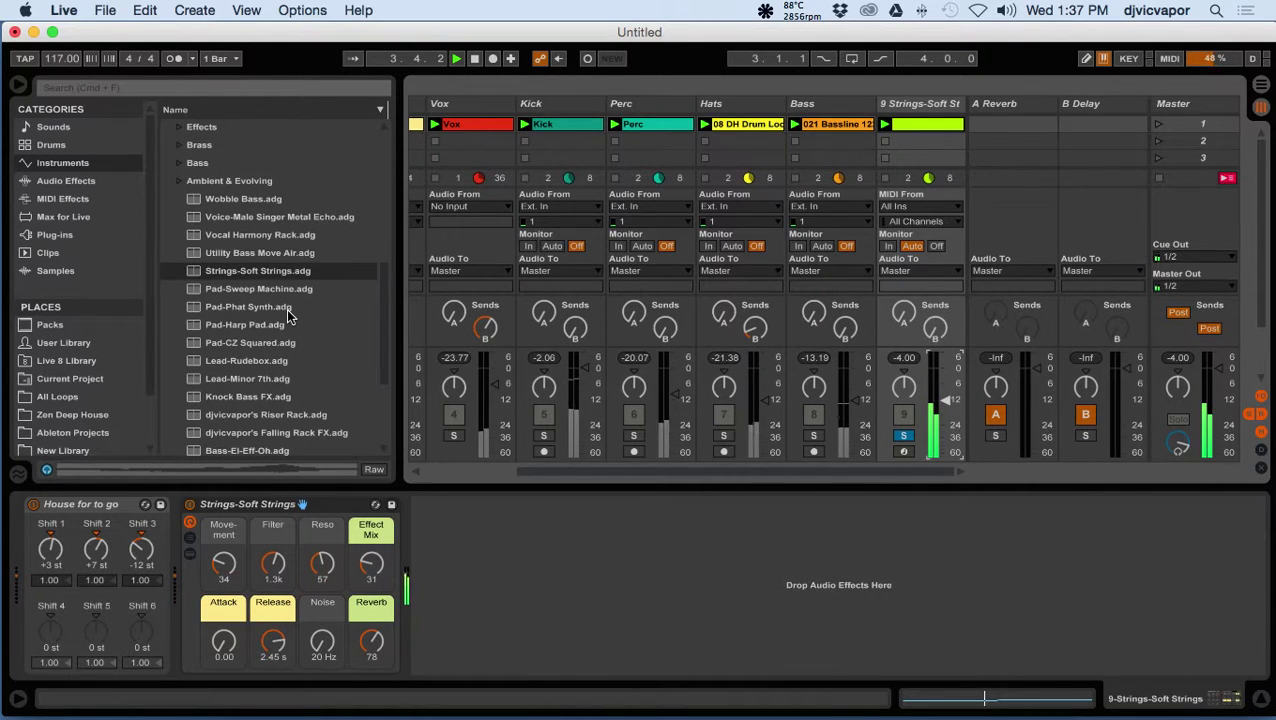
Swap track 9's instrument for the Pad-CZ Squared rack and unsolo the track to hear it in the full mix.
scroll(288, 316, down, 3)
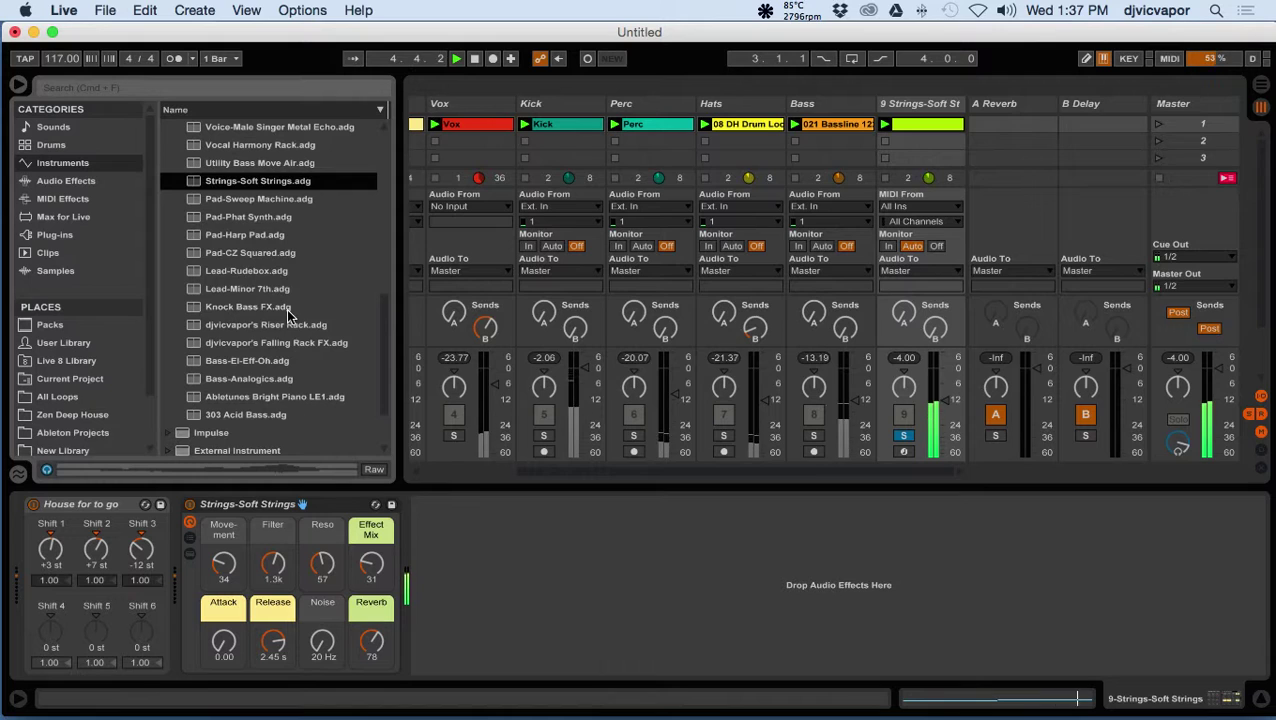
scroll(288, 316, up, 4)
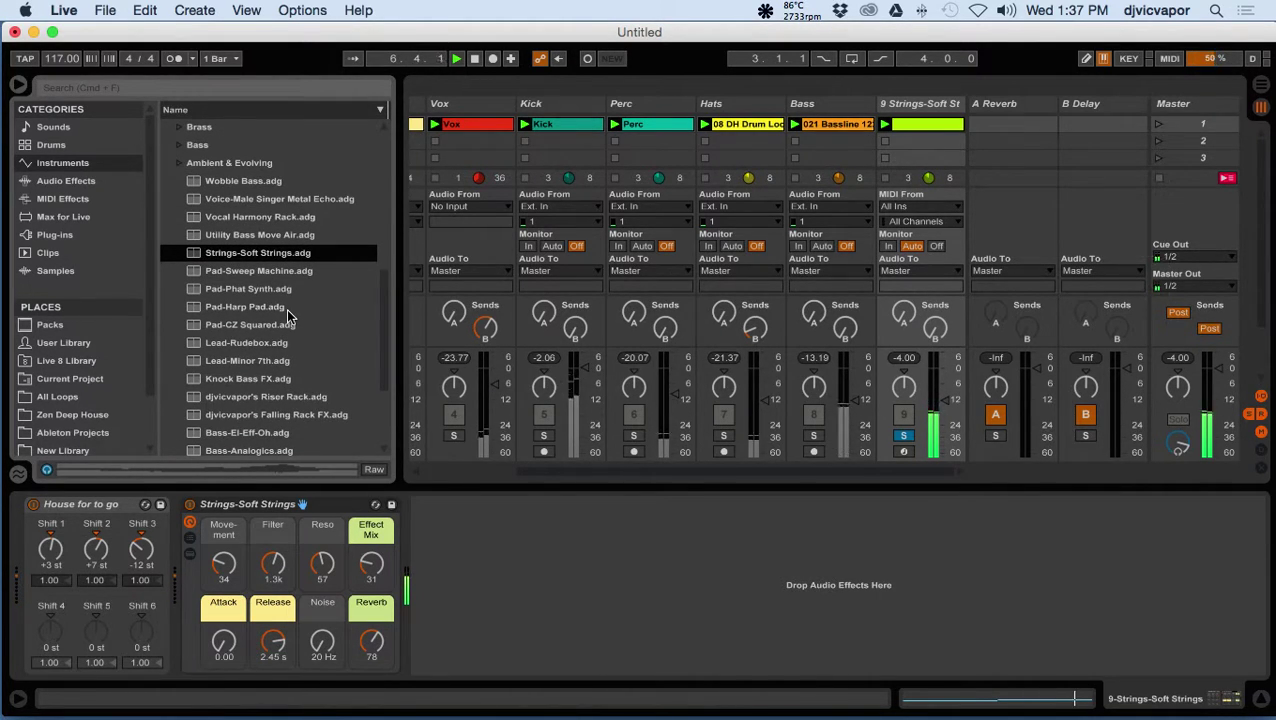
drag(268, 326, 220, 512)
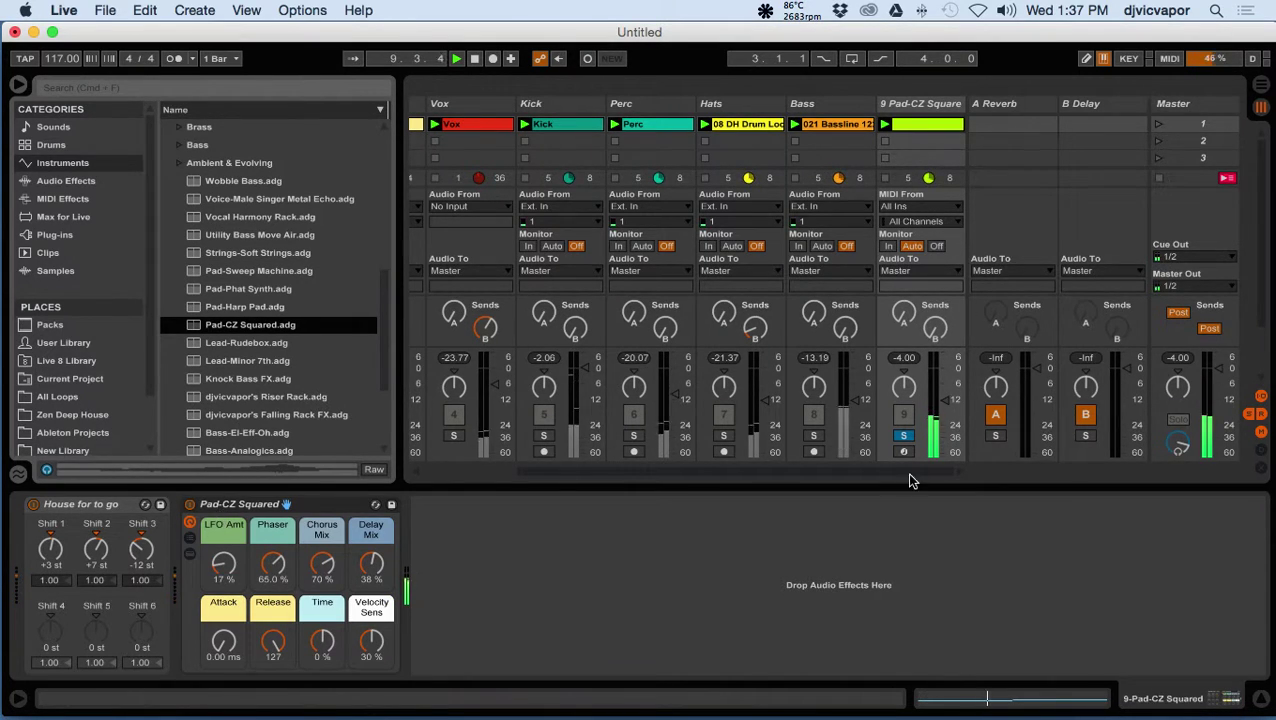
click(905, 438)
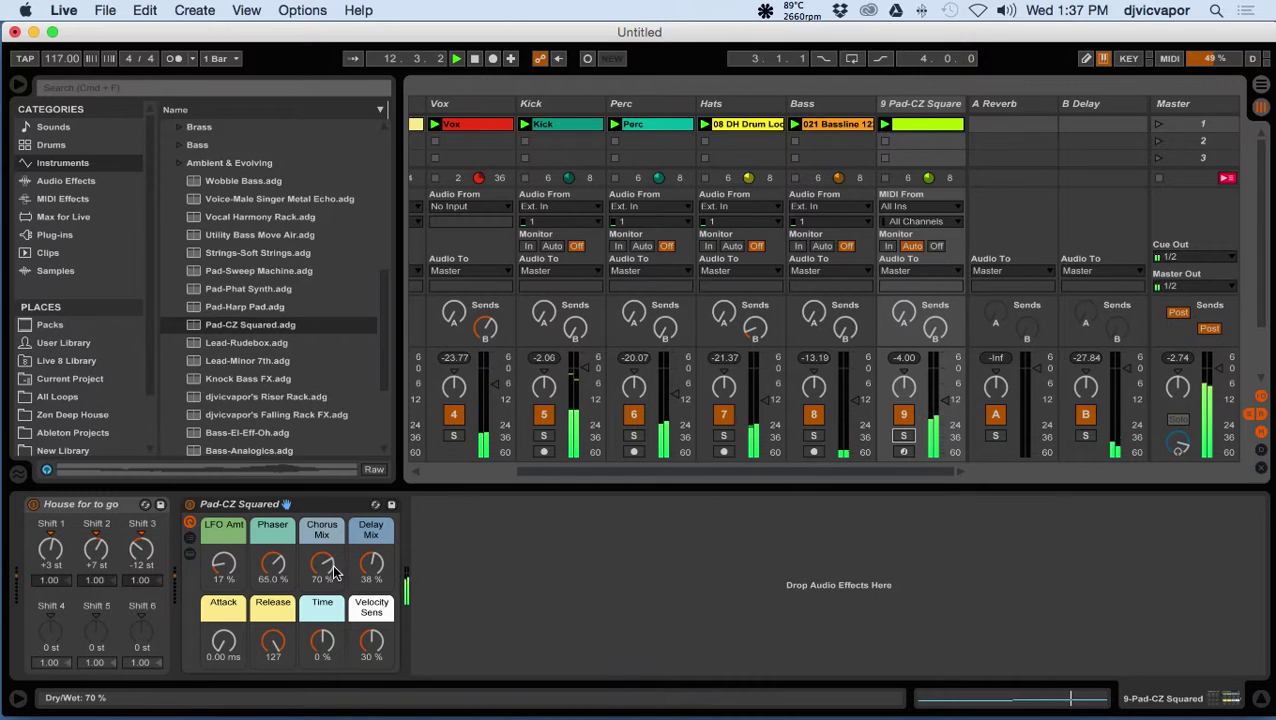
Adjust the Pad-CZ Squared macros to Phaser 29.9 %, Chorus Mix 64 % and Delay Mix 62 %.
drag(330, 566, 273, 595)
drag(371, 565, 371, 586)
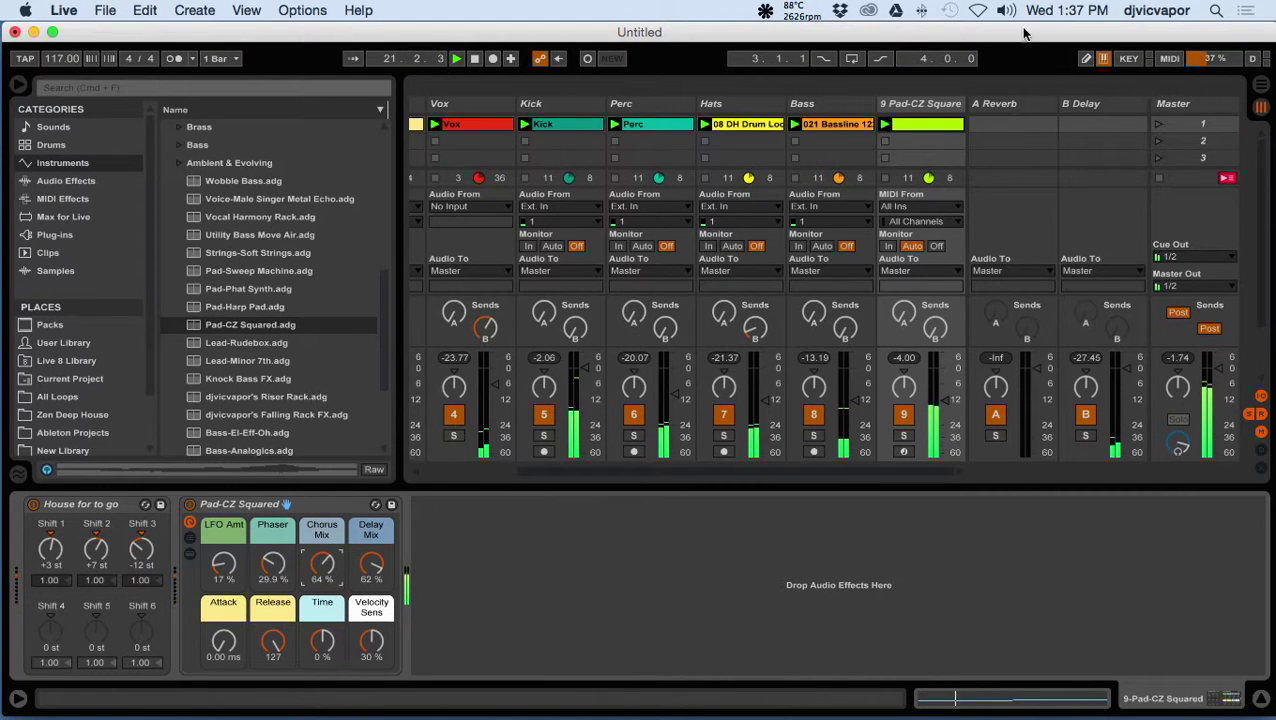
Open the pad clip on track 9 for note editing and delete its F2 note.
double_click(928, 125)
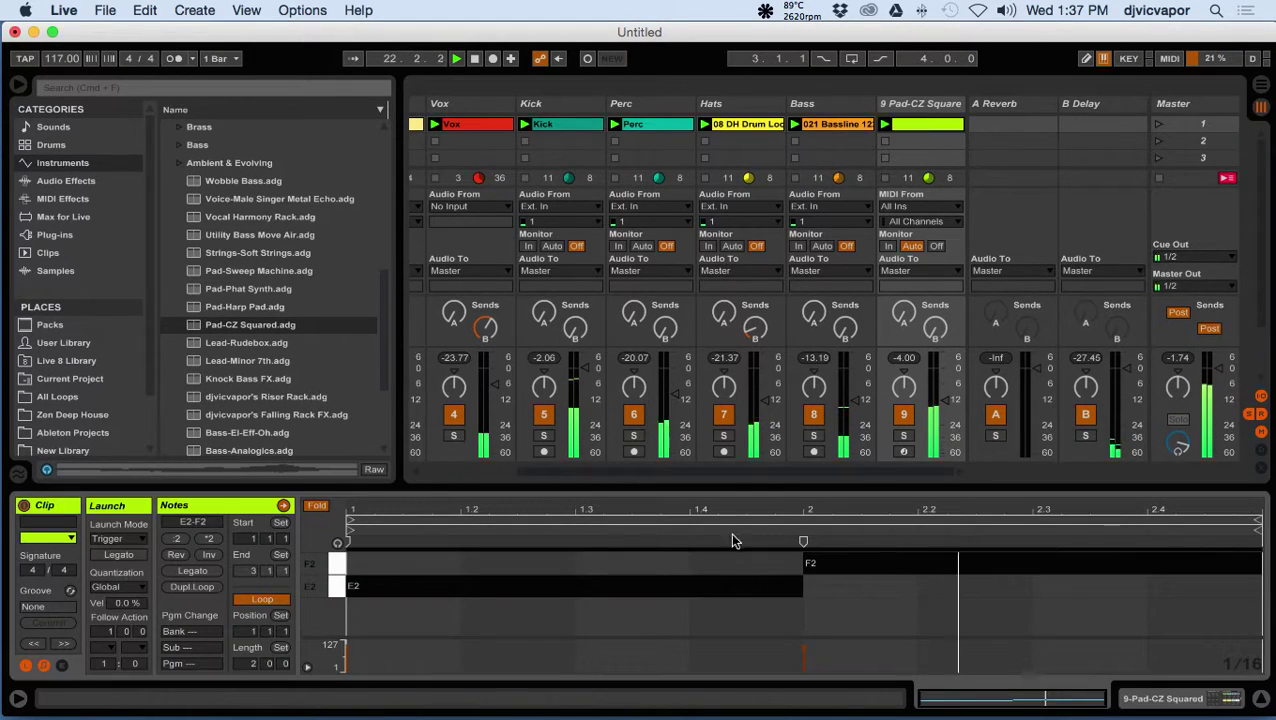
click(827, 573)
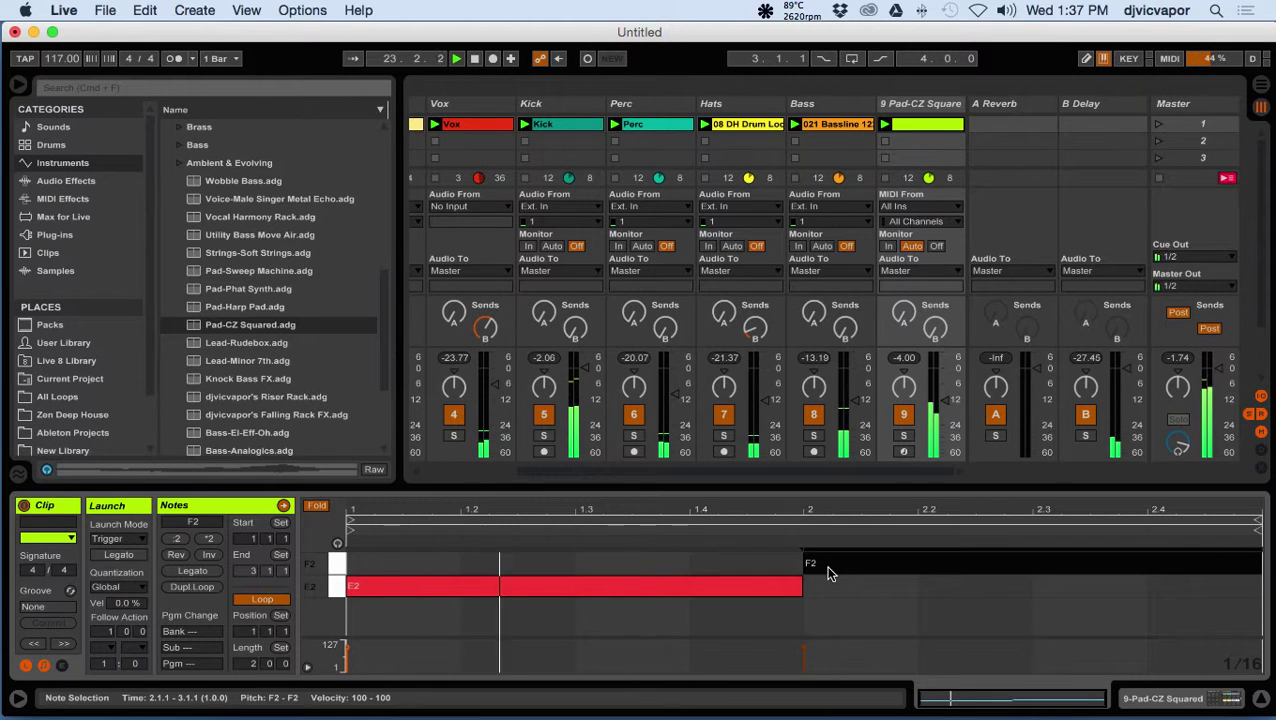
key(Delete)
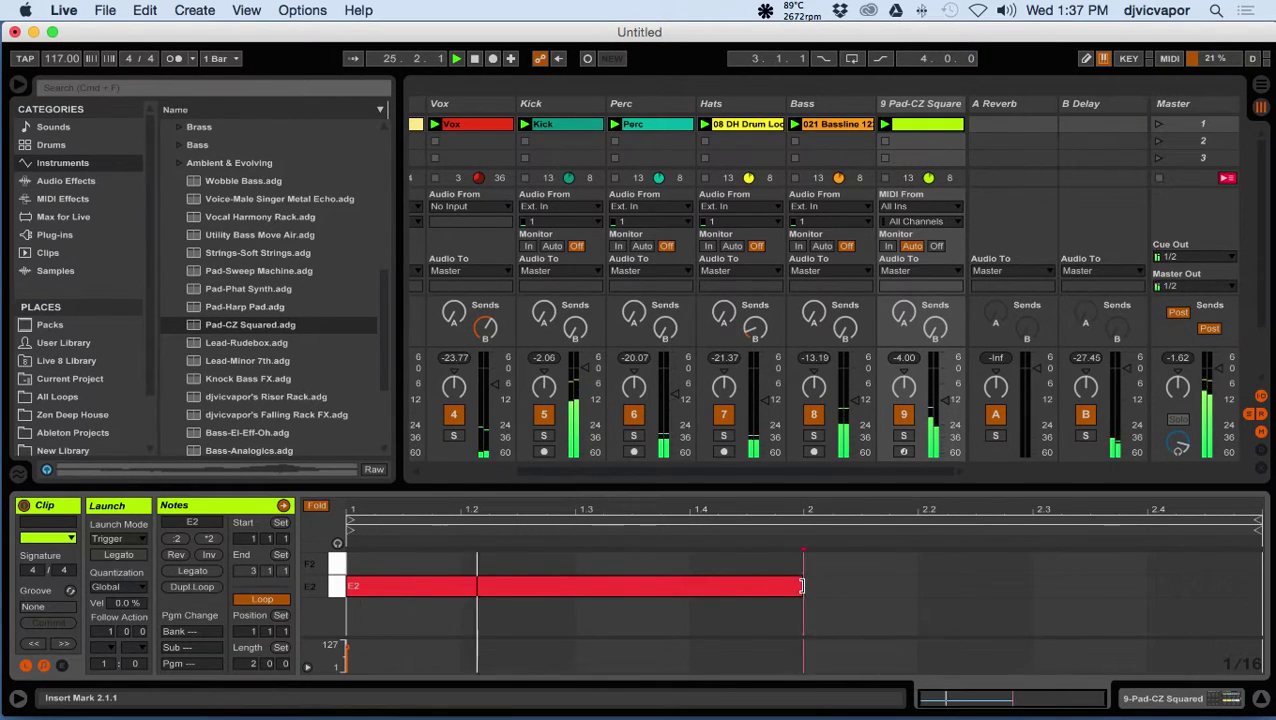
Extend the pad clip's E2 note to 2.4 and swap track 9's instrument for the Pad-Sweep Machine rack.
drag(805, 597, 1146, 598)
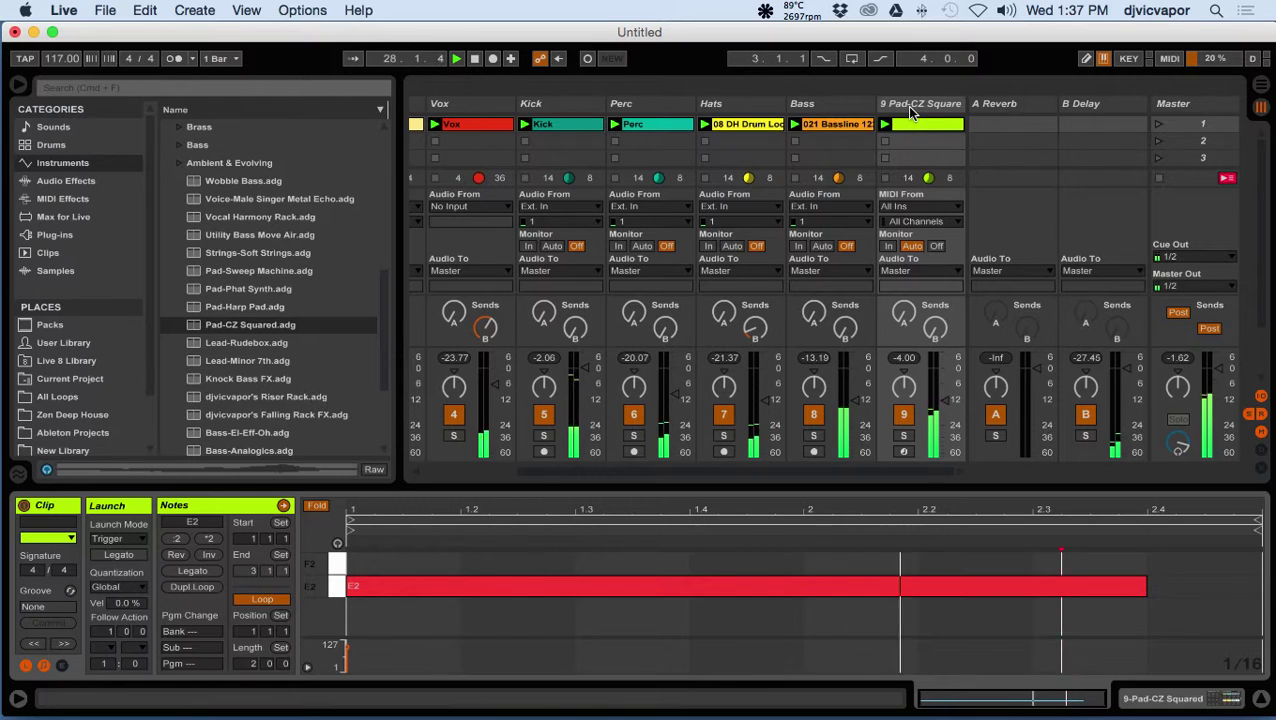
double_click(910, 106)
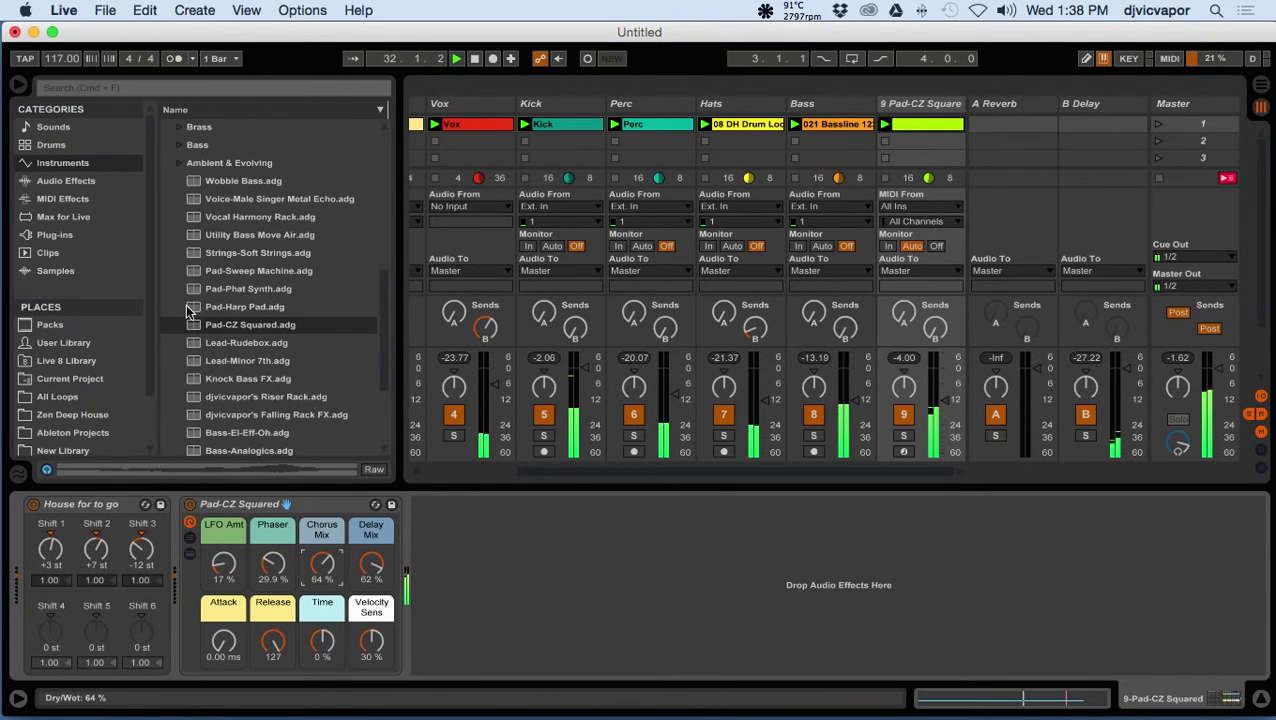
click(199, 271)
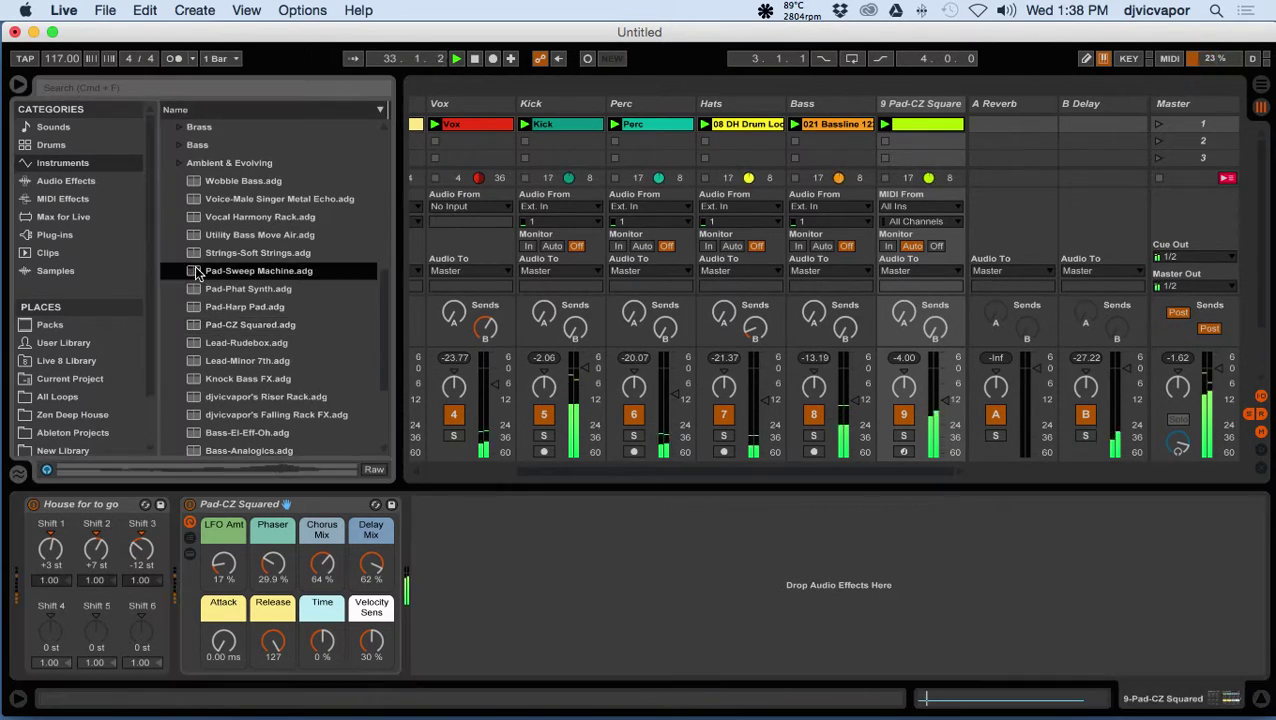
drag(257, 491, 261, 502)
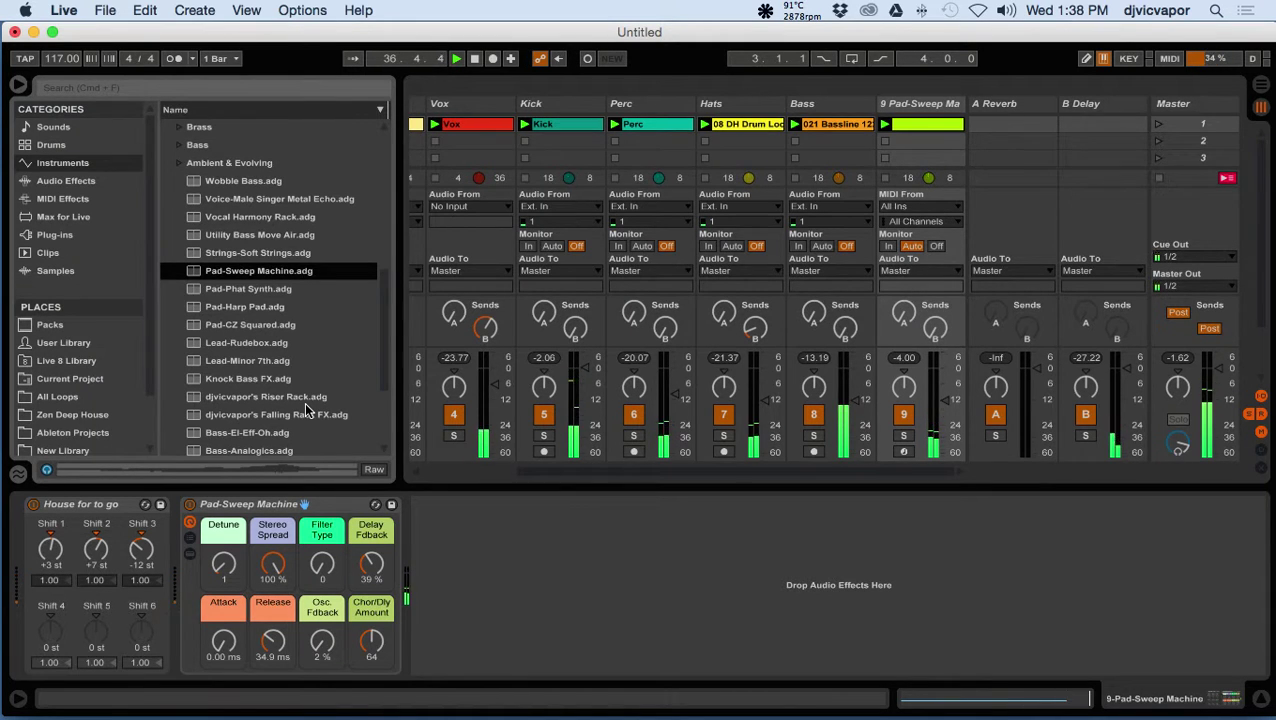
Browse the Instrument Rack's Pad presets and replace track 9's instrument with Stuttering Motion Pad.
scroll(304, 402, down, 5)
scroll(304, 402, up, 1)
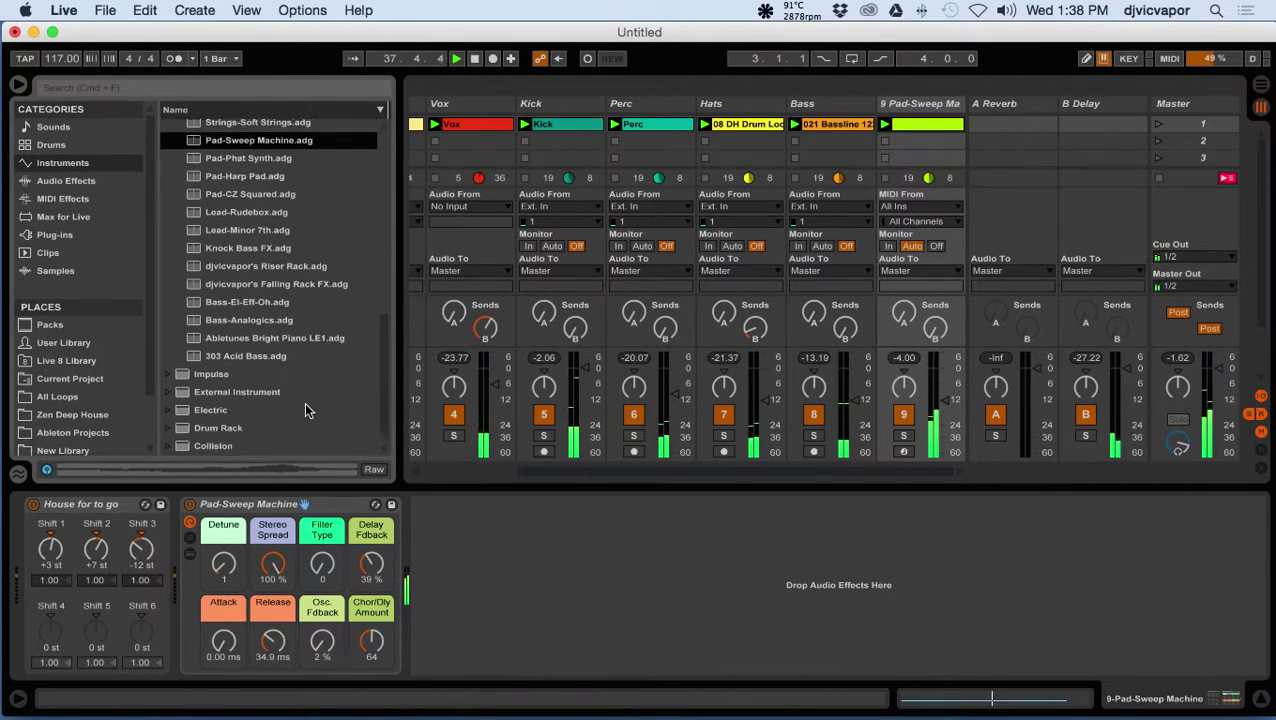
scroll(304, 402, up, 6)
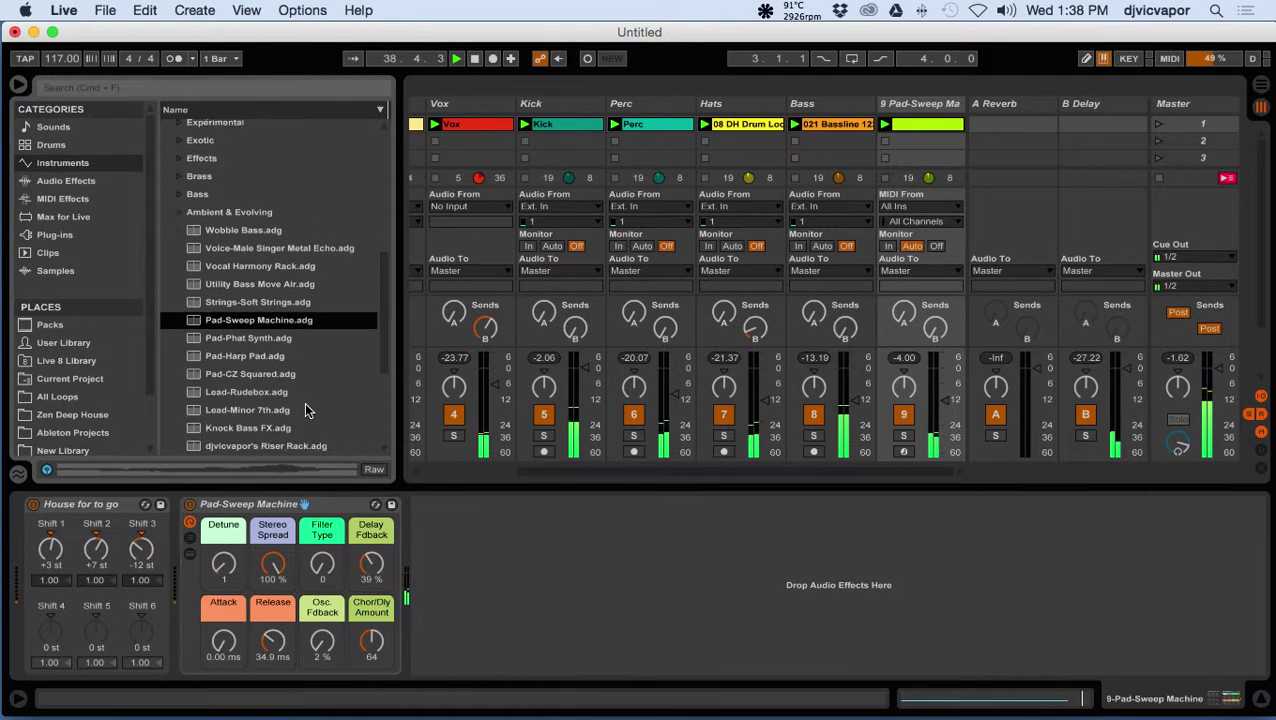
scroll(304, 410, up, 1)
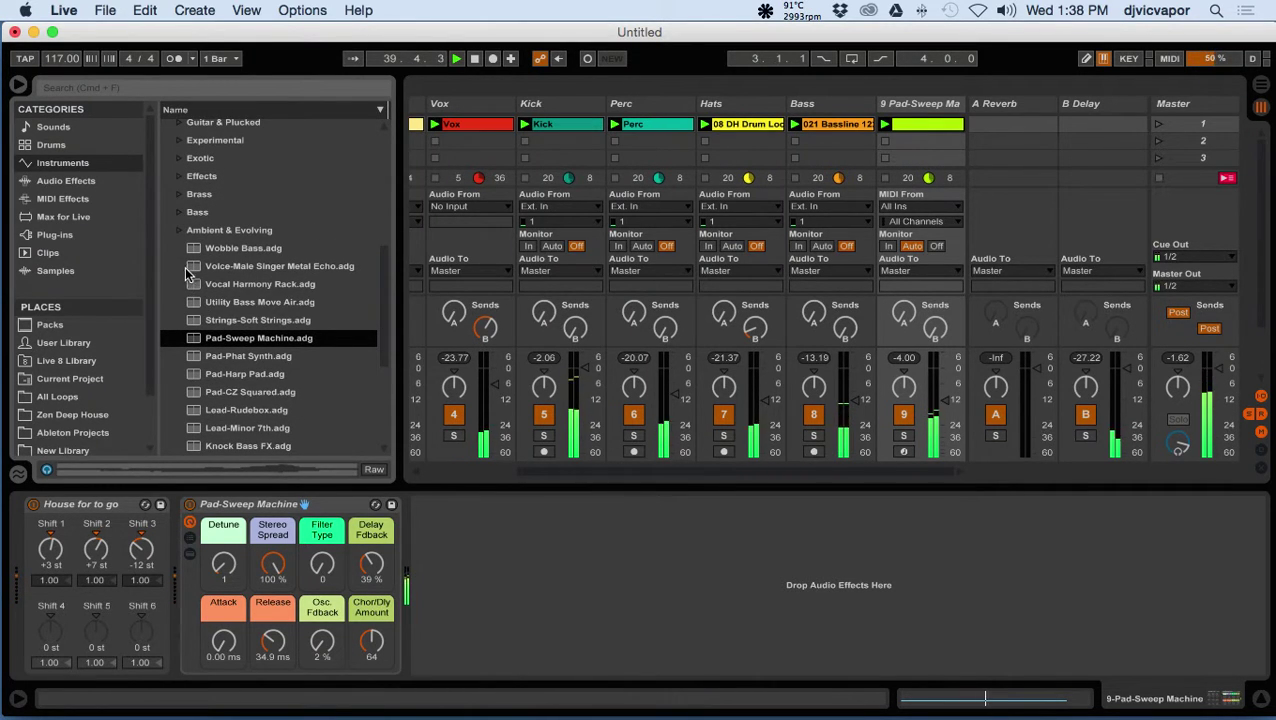
scroll(186, 290, down, 3)
scroll(188, 295, down, 1)
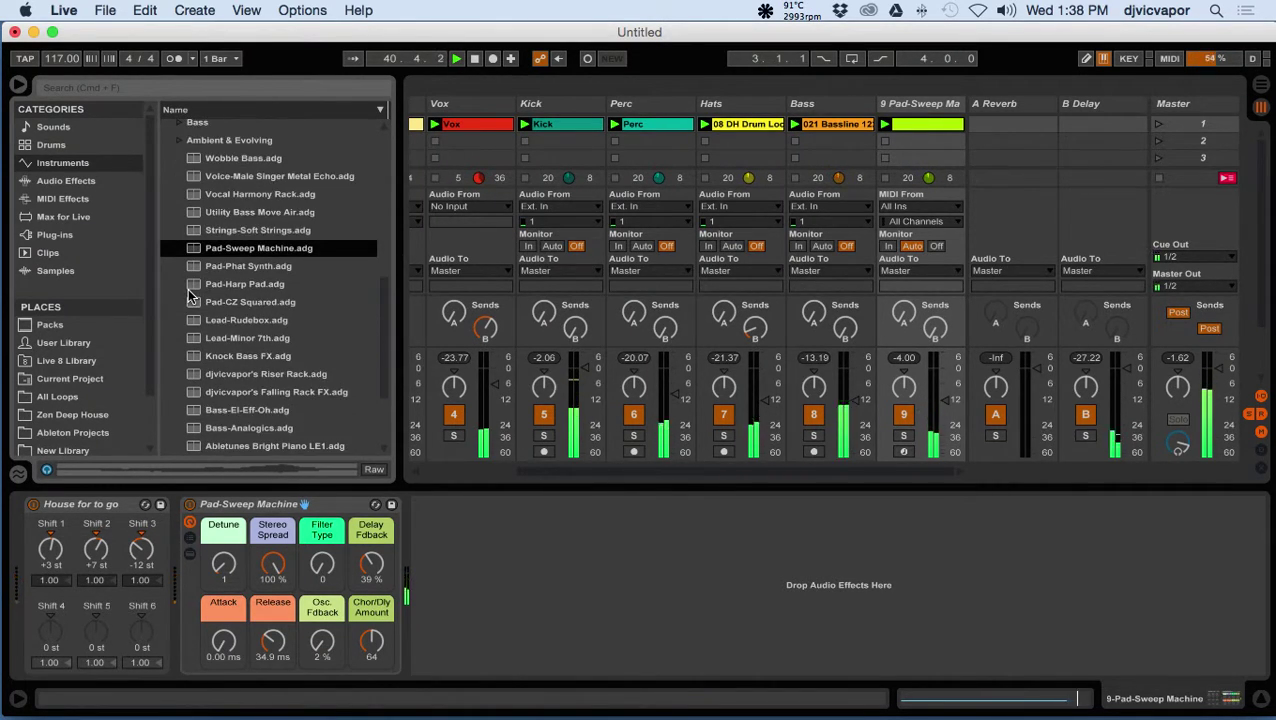
scroll(173, 273, up, 5)
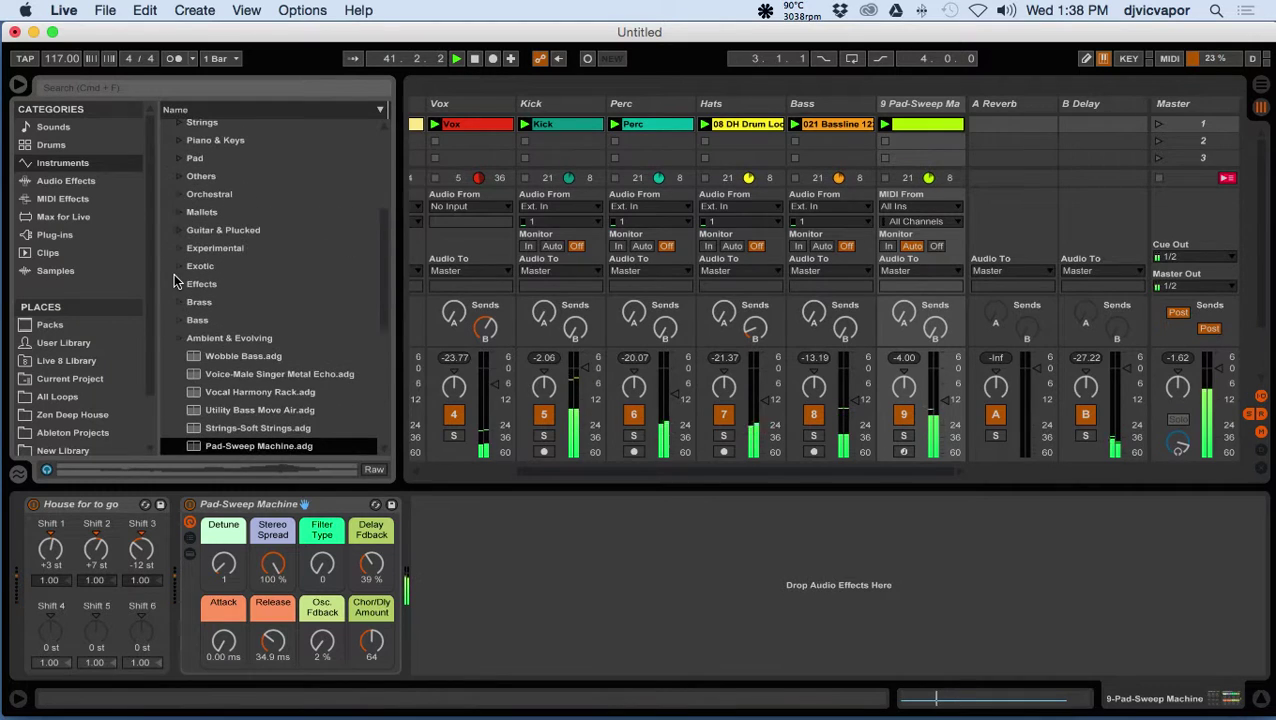
click(179, 160)
scroll(172, 271, down, 5)
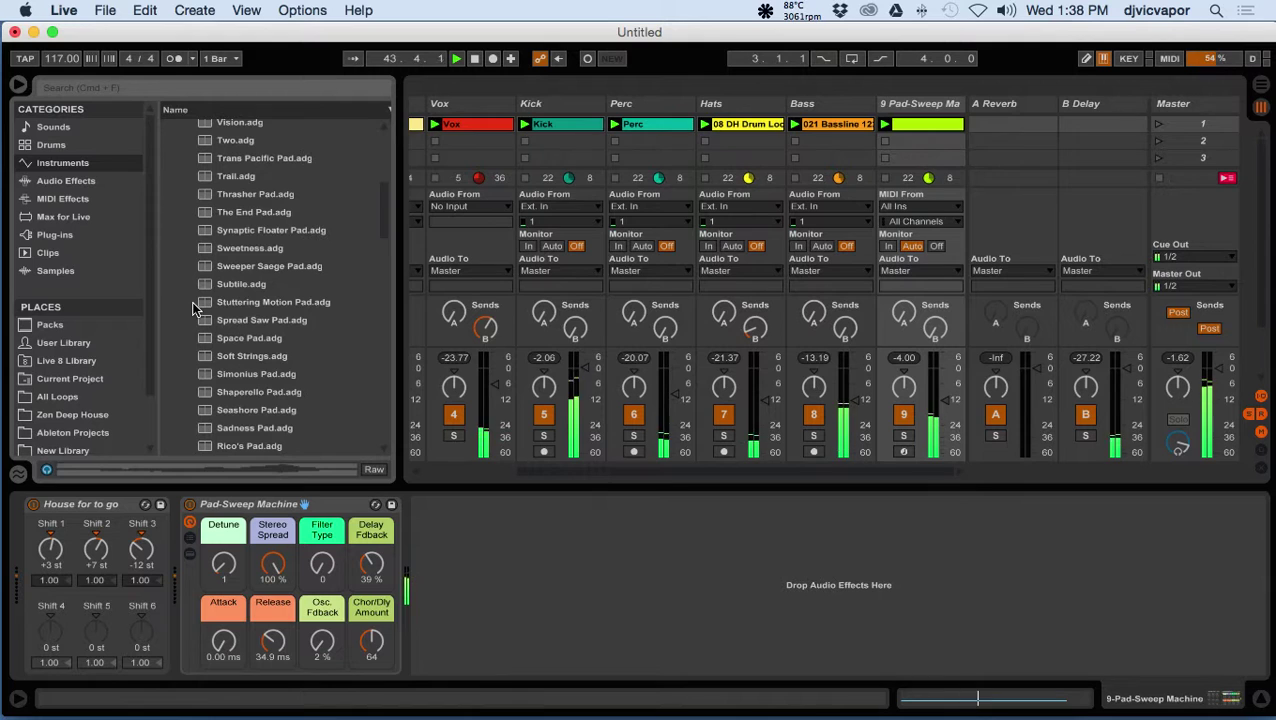
click(200, 302)
drag(270, 483, 263, 510)
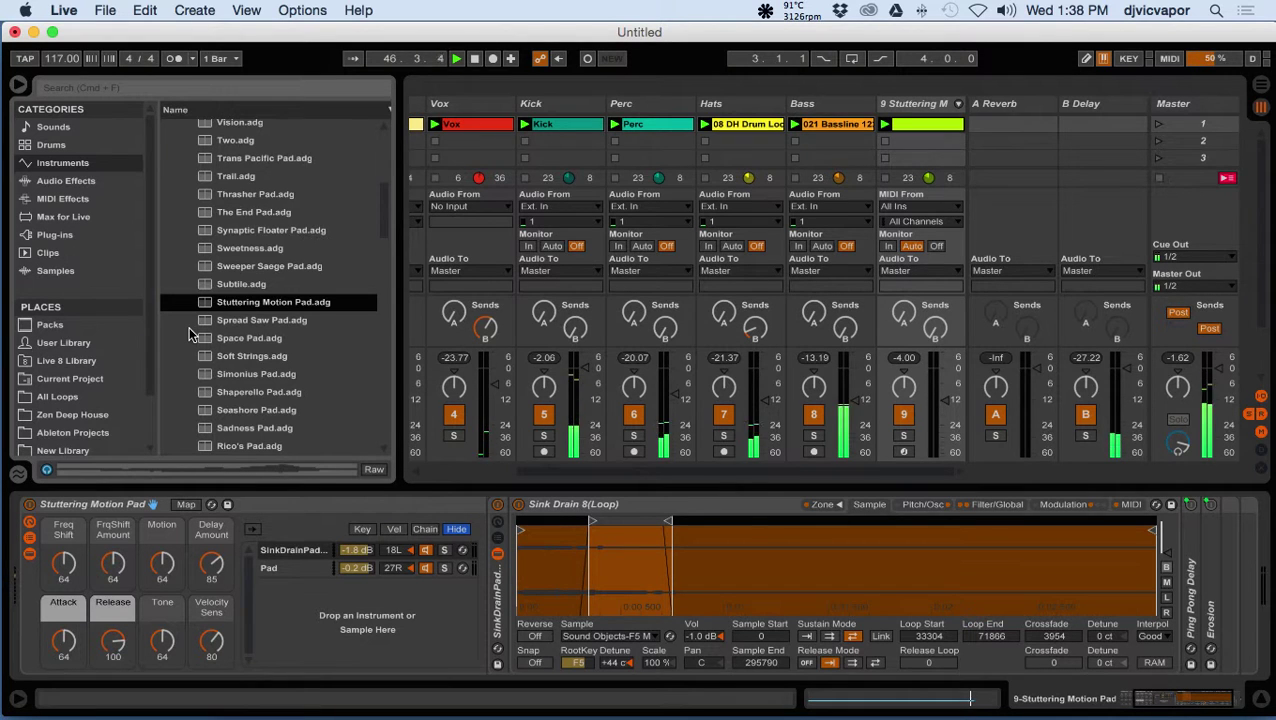
Swap track 9's instrument for the Particles Pad preset.
scroll(188, 326, down, 4)
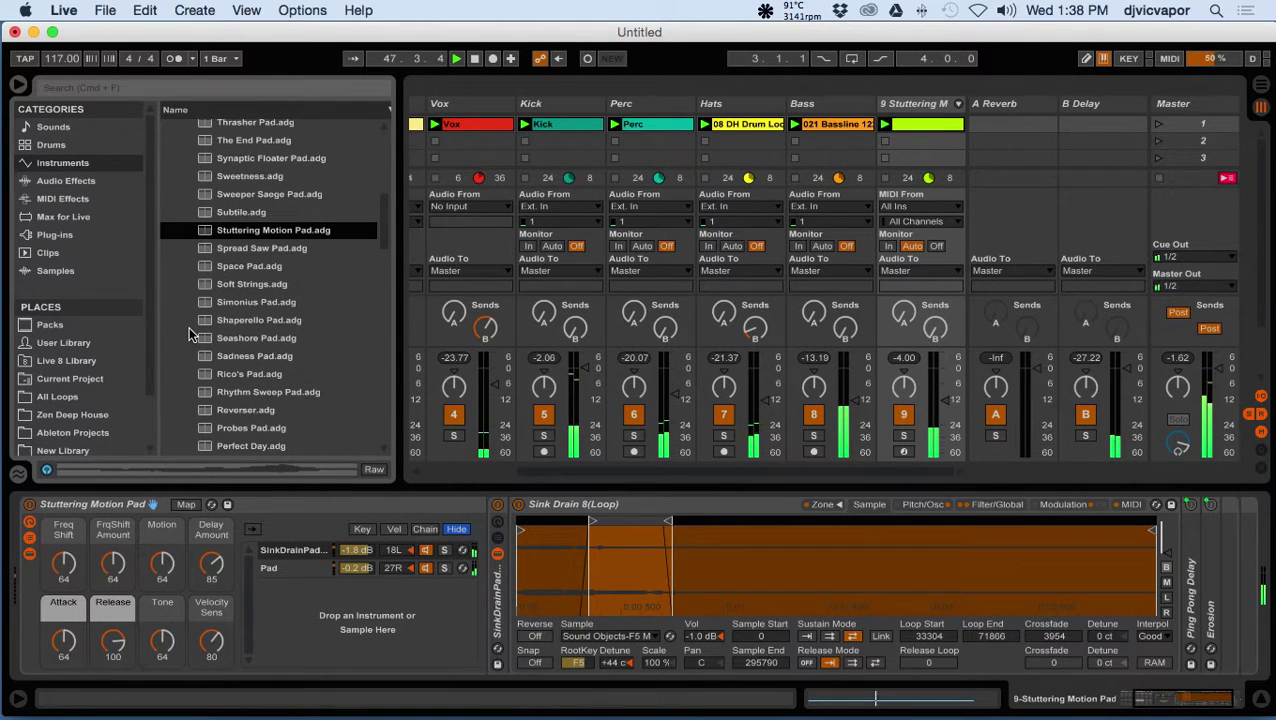
scroll(188, 326, down, 6)
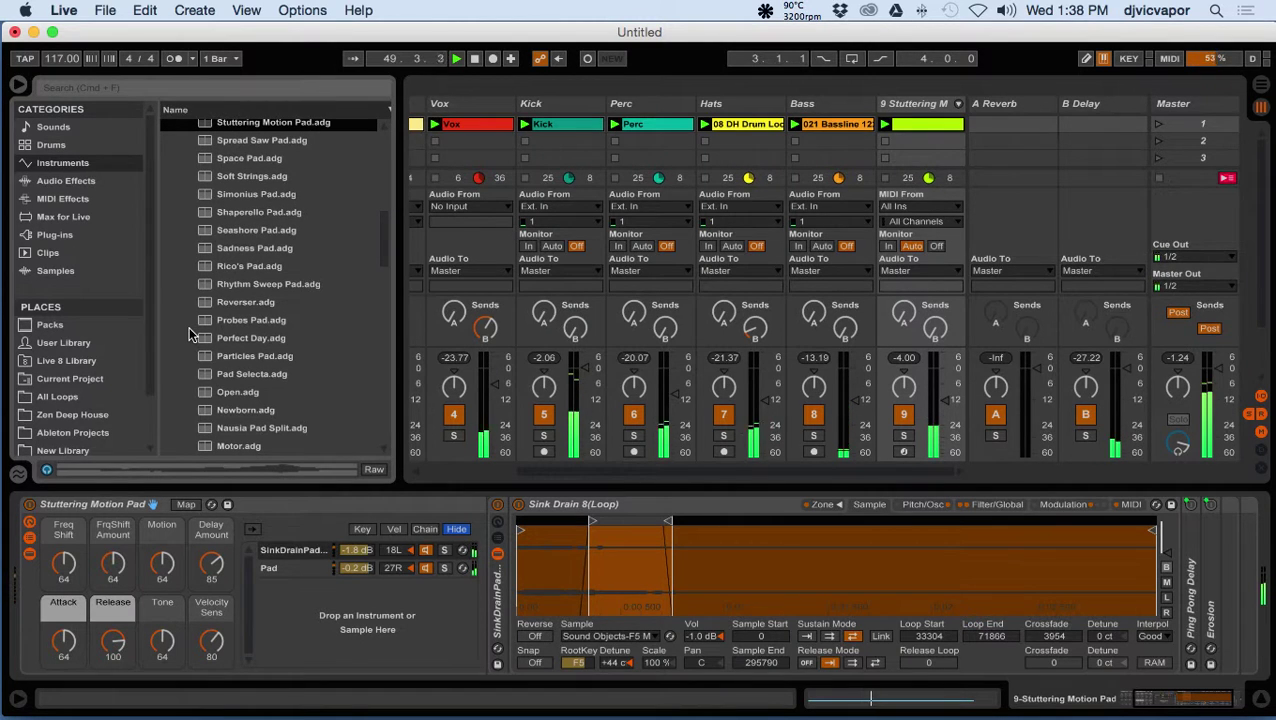
click(206, 362)
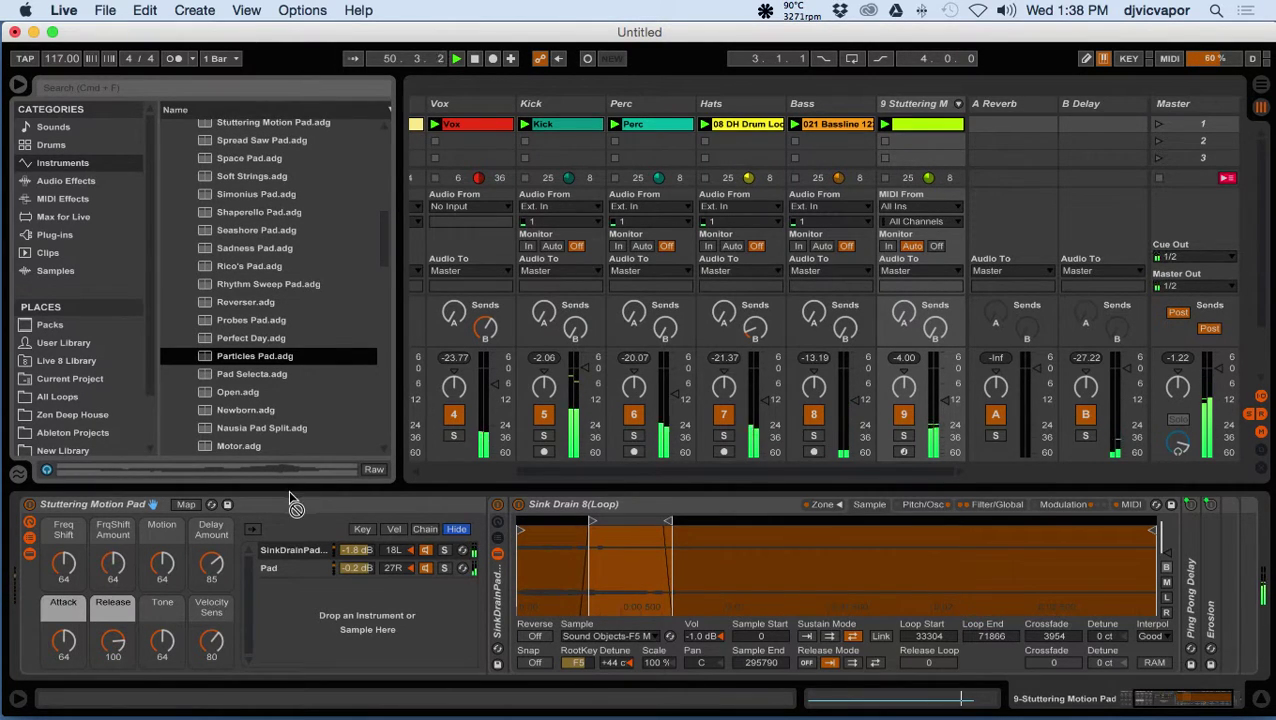
double_click(262, 356)
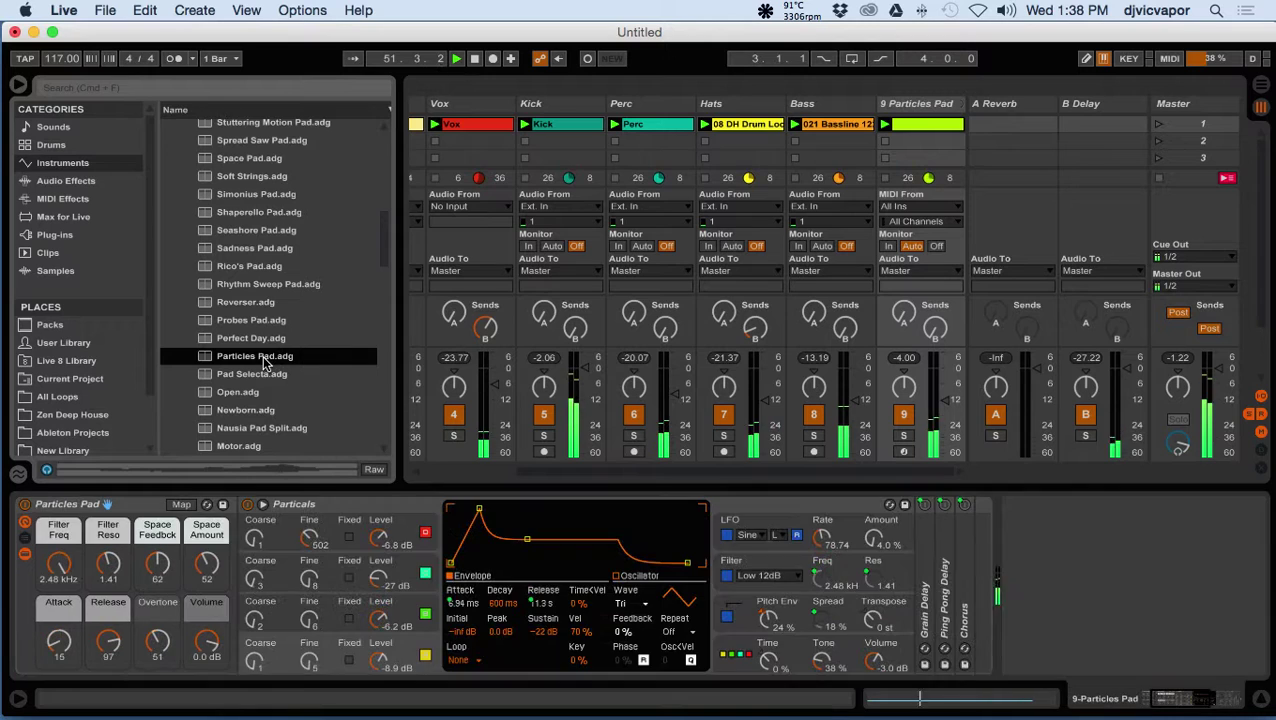
Solo track 9, make its clip's E2 note run from 1.4 to the clip end, and unsolo the track.
click(903, 437)
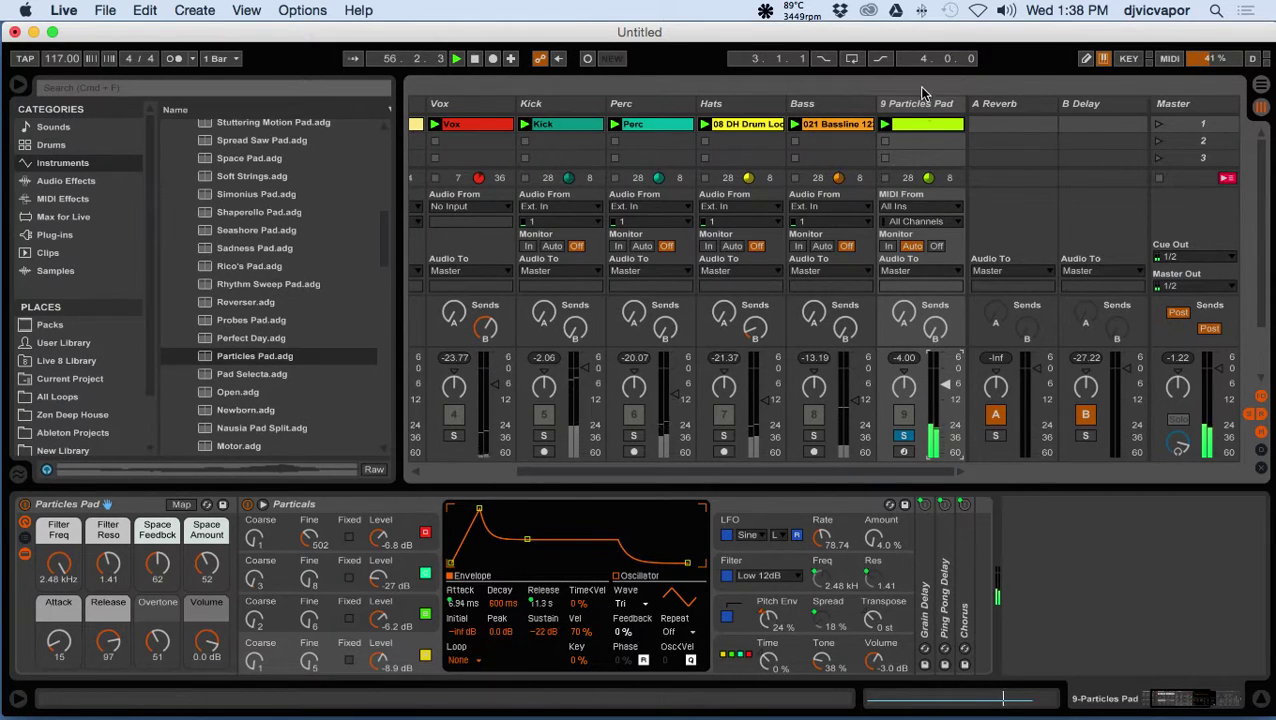
double_click(922, 127)
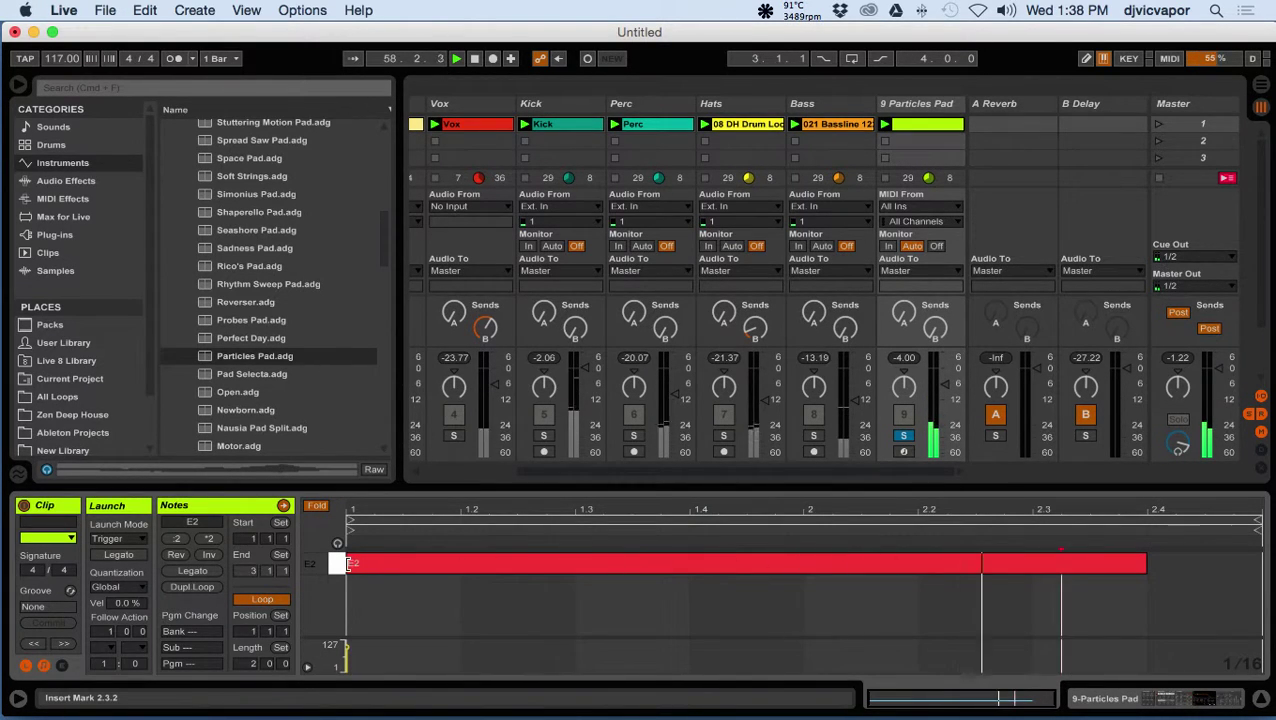
drag(350, 566, 694, 563)
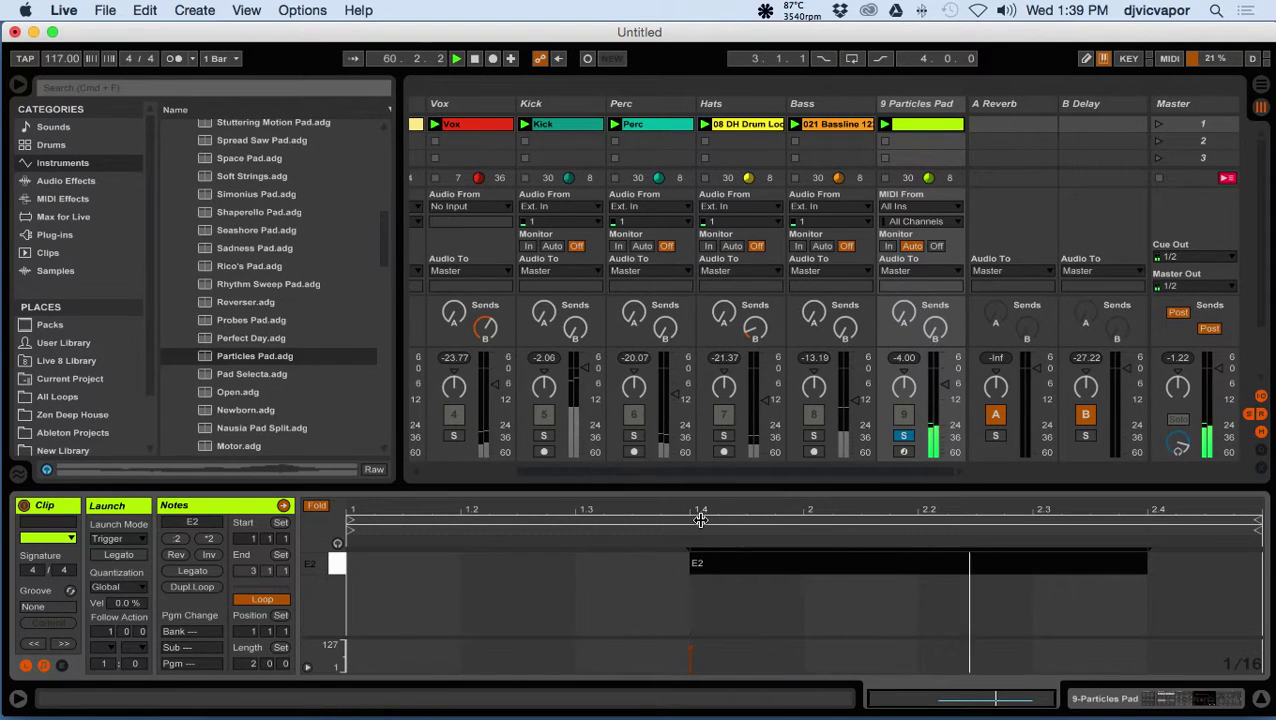
drag(1145, 565, 1262, 565)
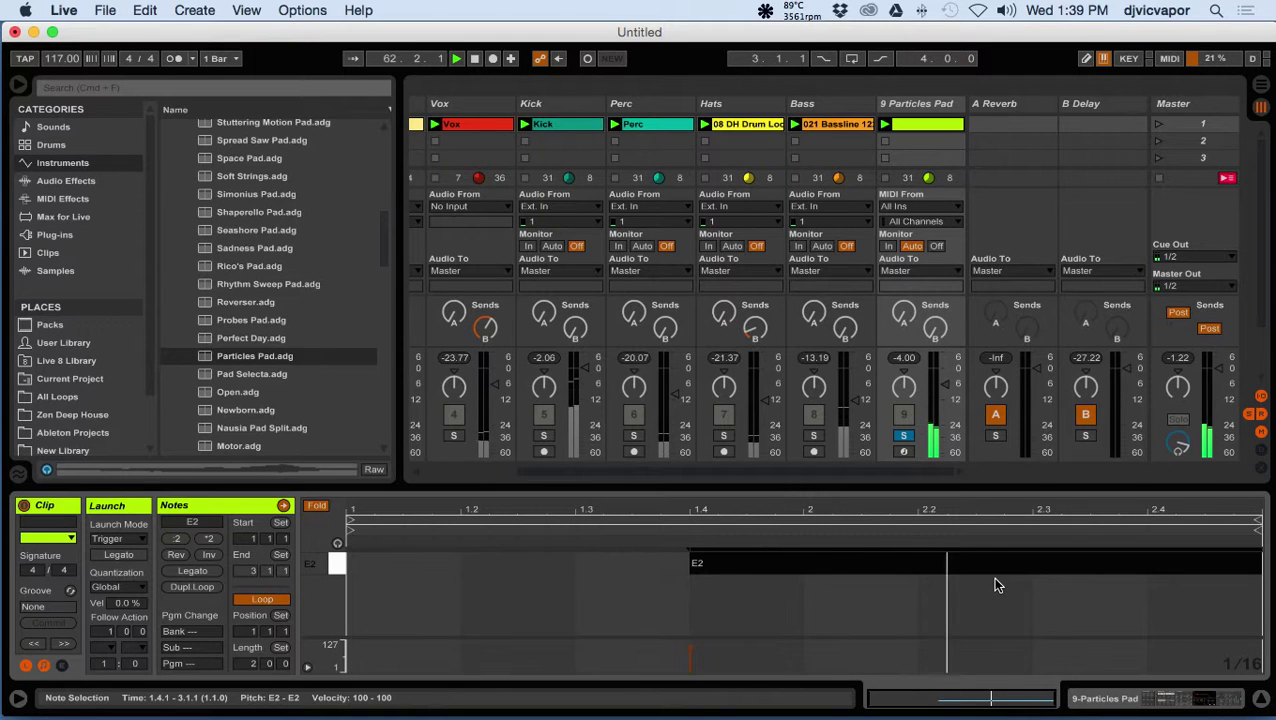
click(903, 436)
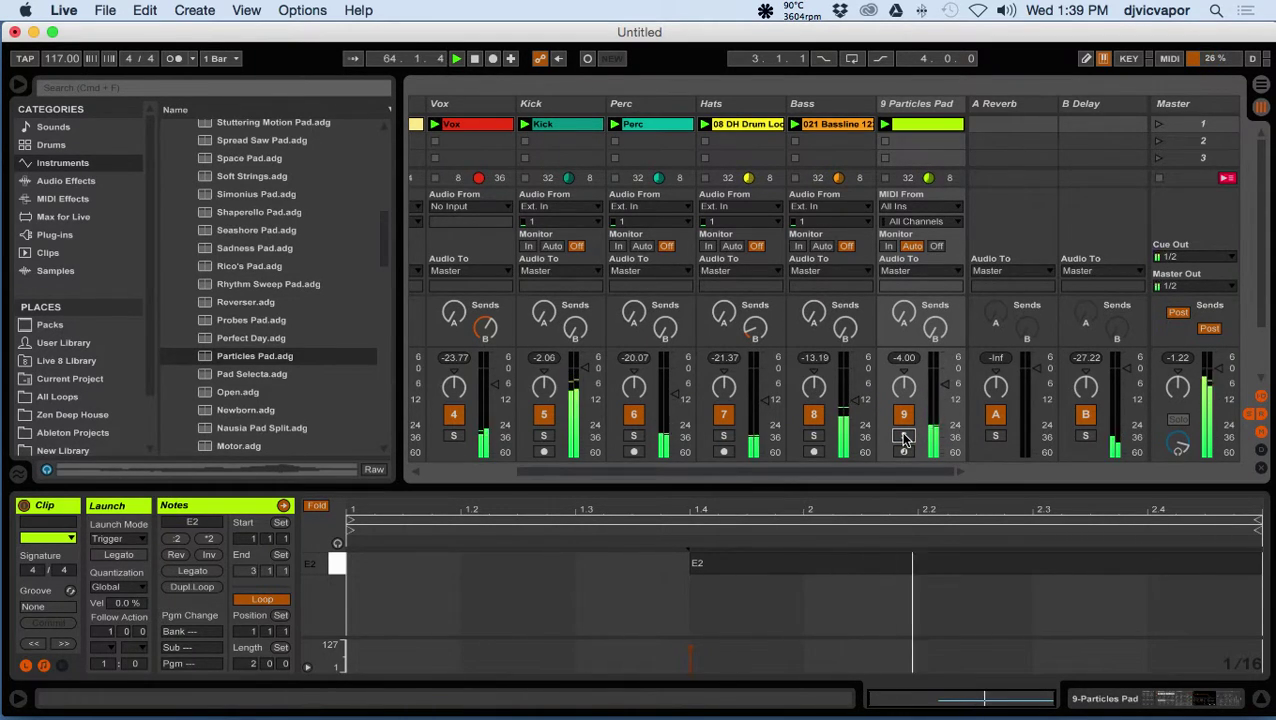
Trim the start of the E2 note to 2.3 and duplicate the clip's loop to four bars.
click(697, 563)
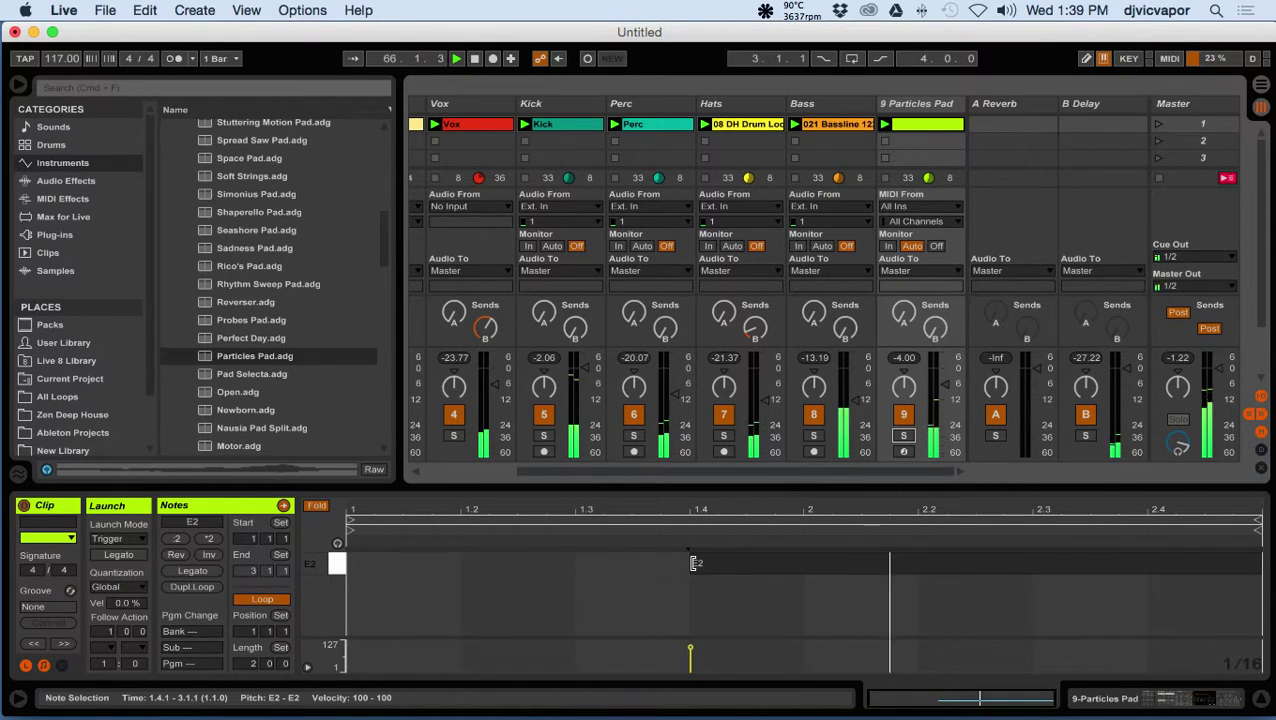
drag(691, 563, 1031, 578)
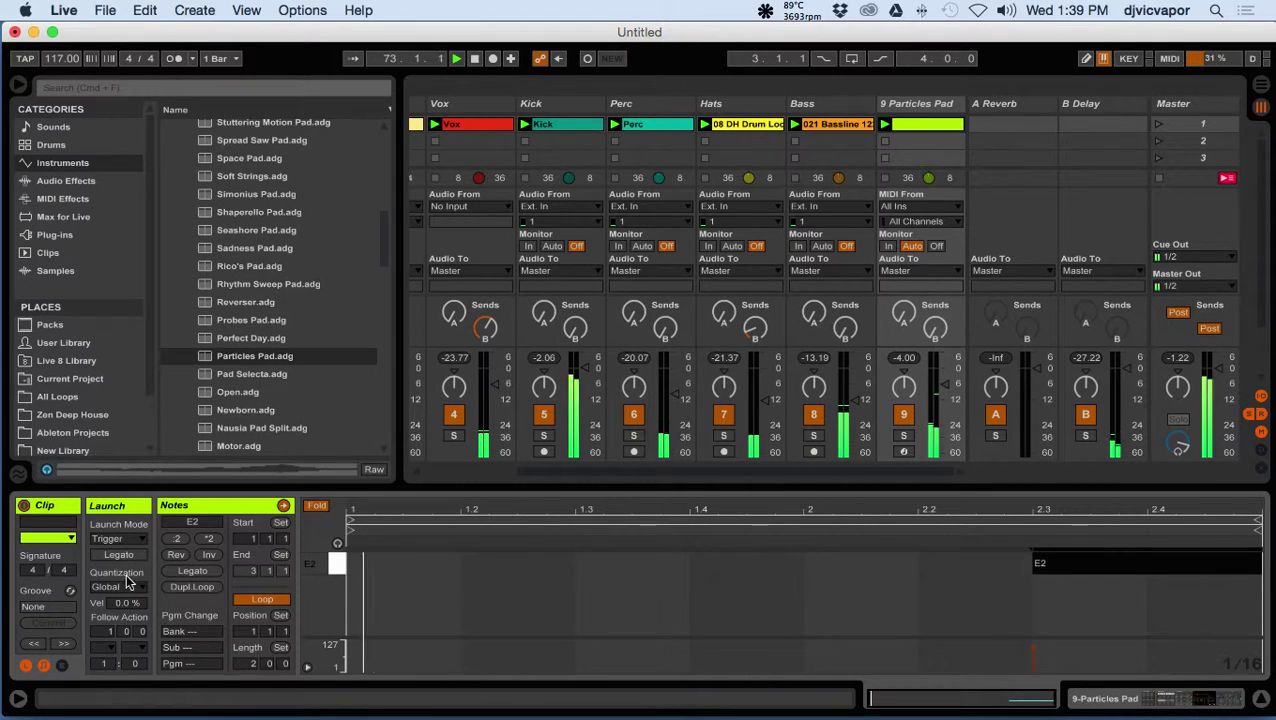
click(192, 589)
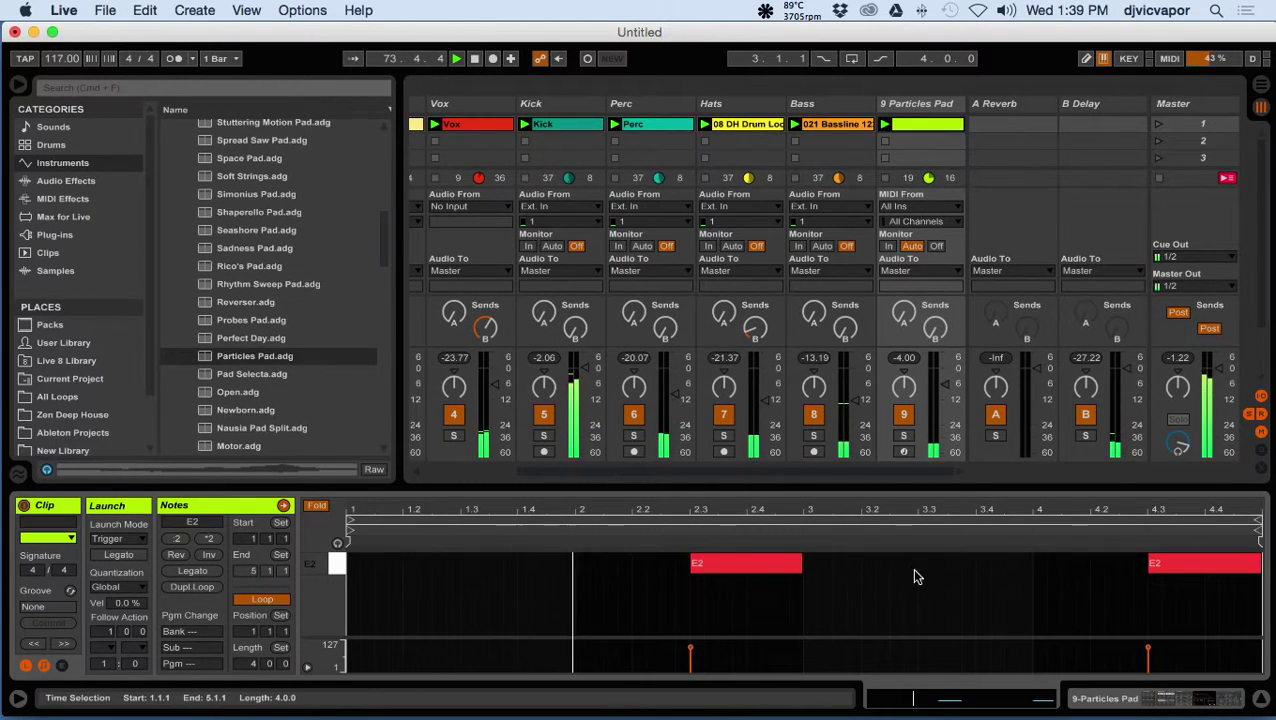
Extend the first E2 note from 2.3 through to the loop end at bar 5.
drag(803, 567, 1135, 582)
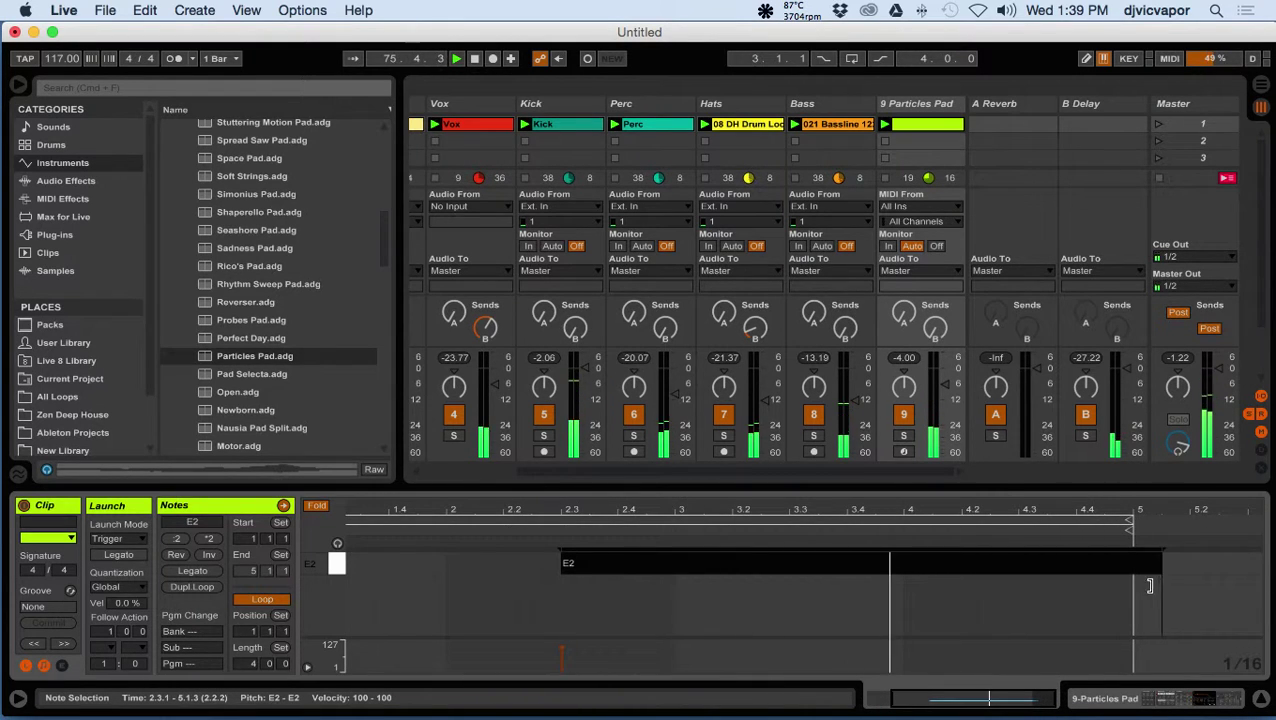
click(1005, 627)
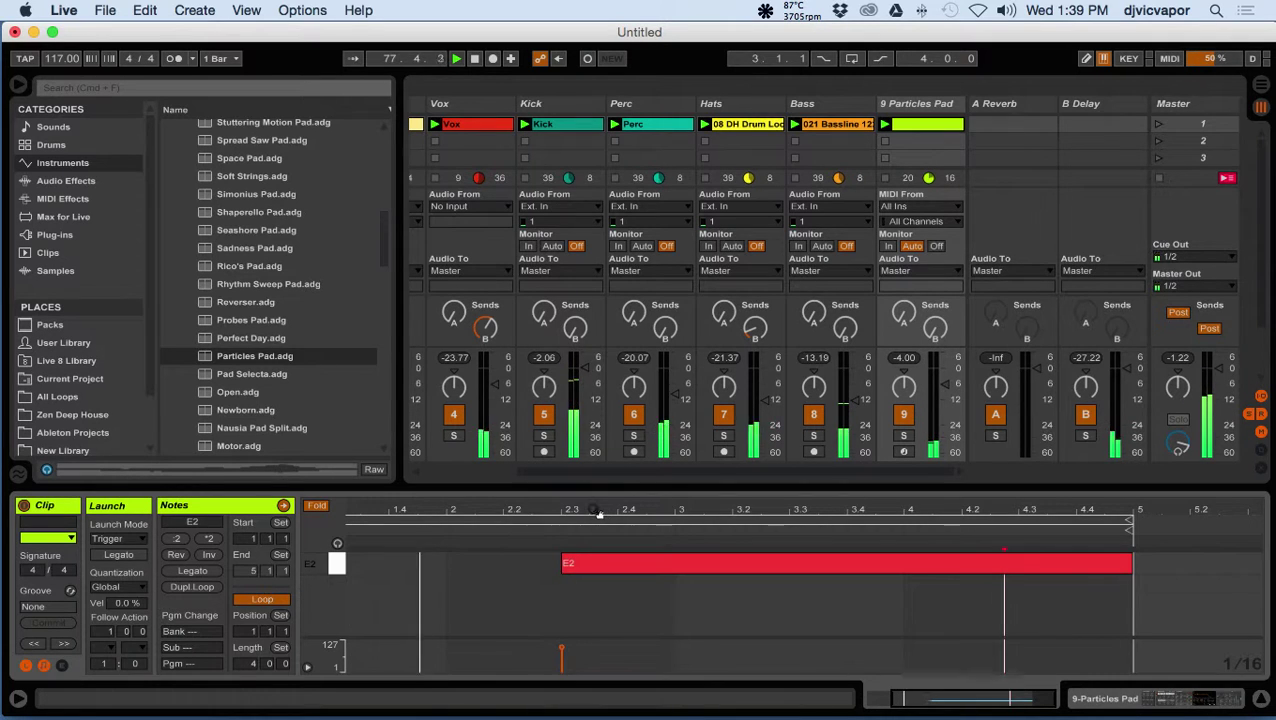
drag(596, 518, 679, 511)
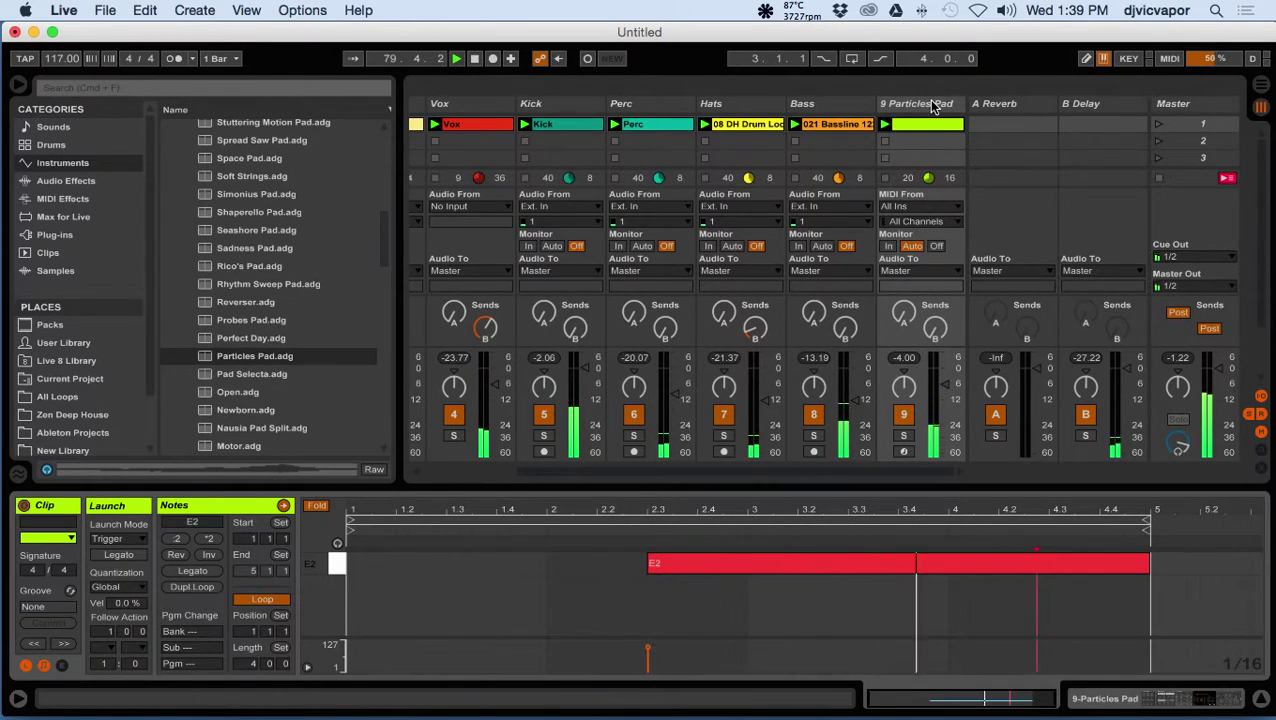
Set Particles Pad to Filter Freq 1.28 kHz, Space Feedback 44, Space Amount 55, Release 103 and Overtone 60, and lower track 9's volume to about -10.2 dB.
click(938, 104)
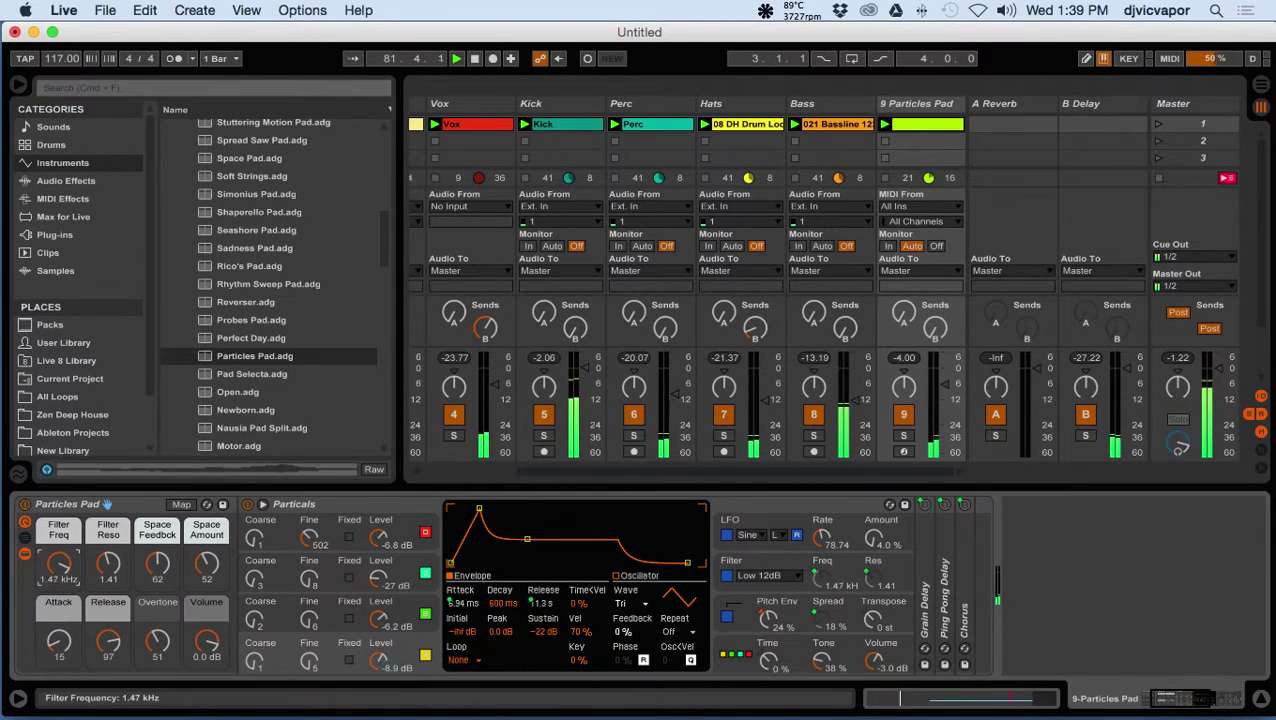
drag(59, 563, 59, 588)
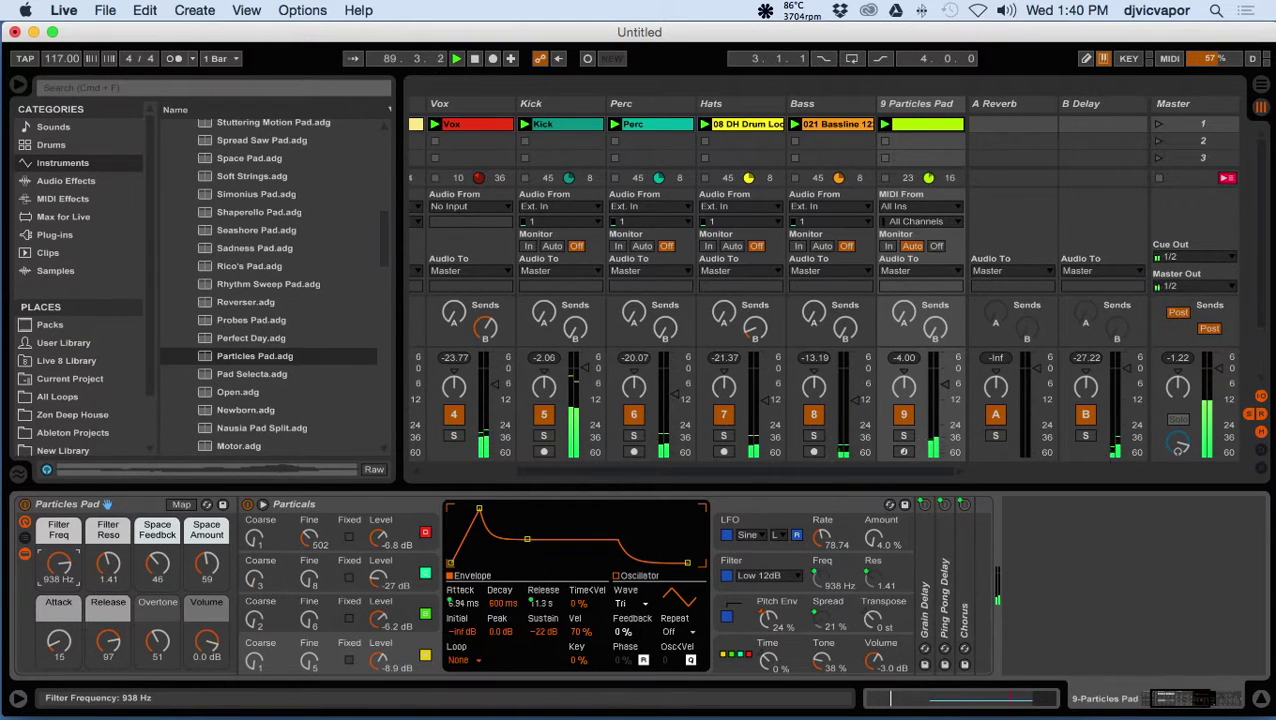
drag(59, 565, 59, 558)
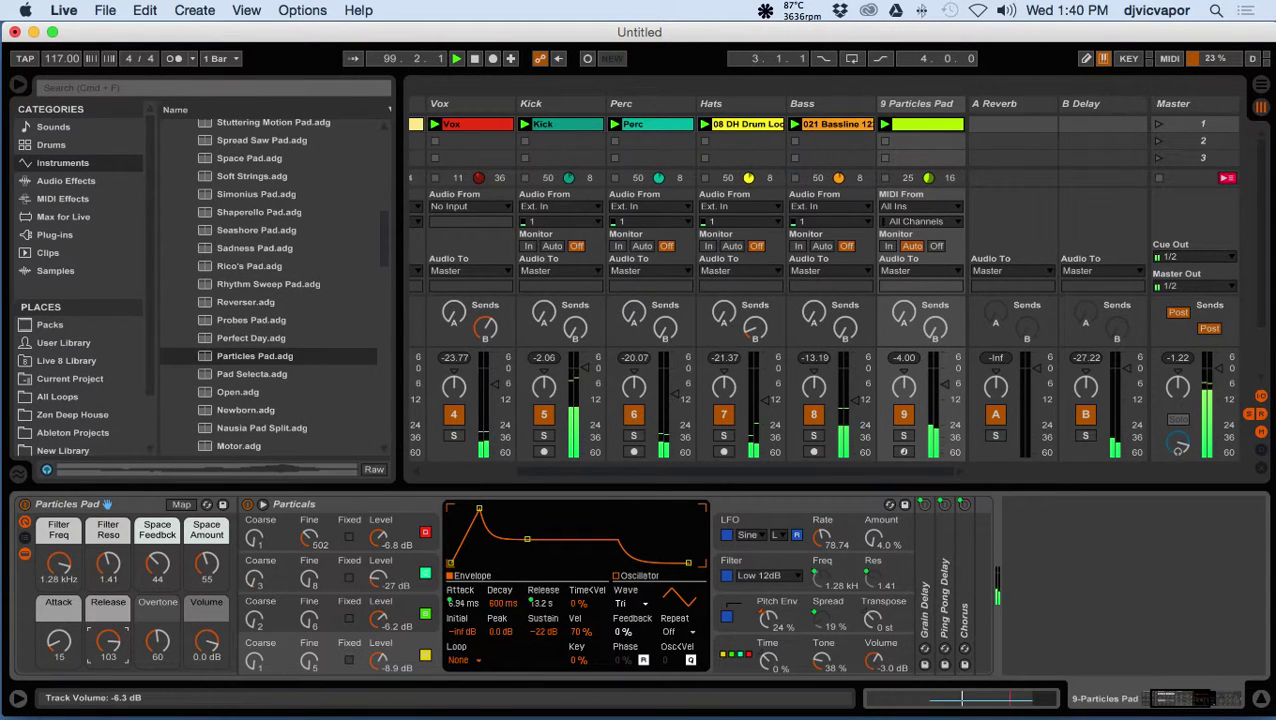
drag(945, 384, 945, 390)
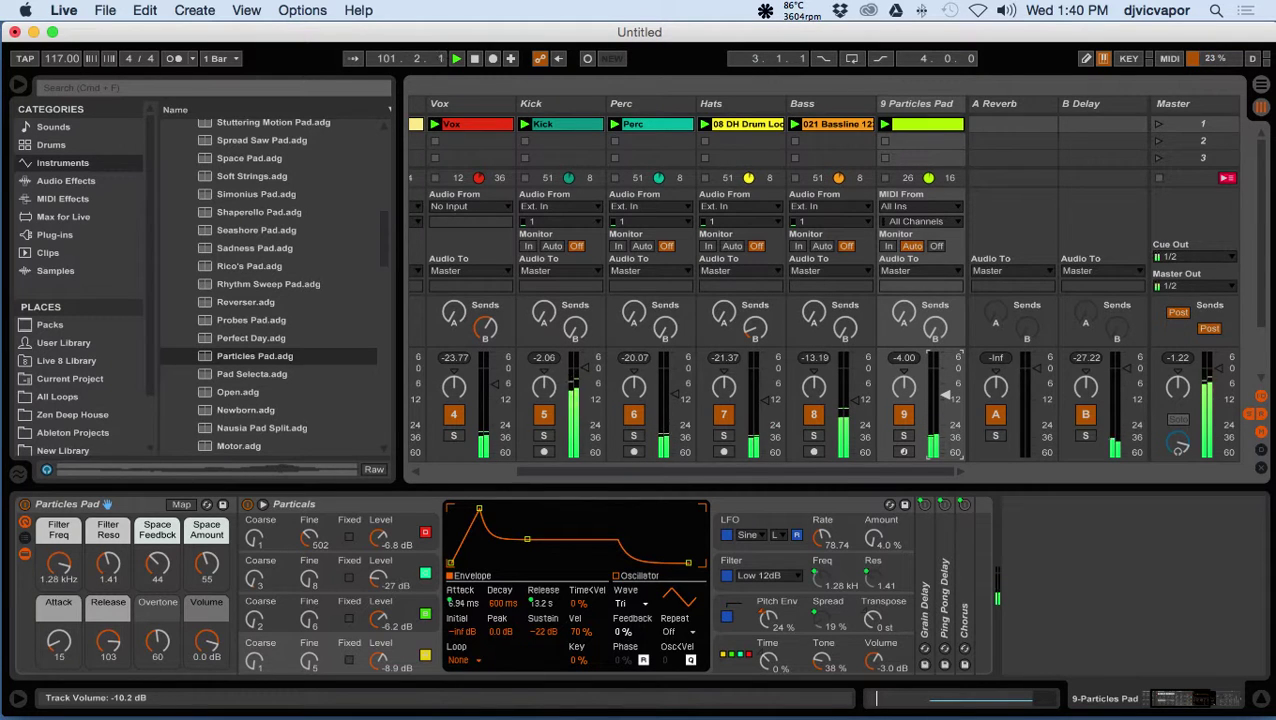
Draw a track volume envelope in the pad clip, rising from about -18.7 dB near 2.2 to the original level near bar 3.
click(922, 130)
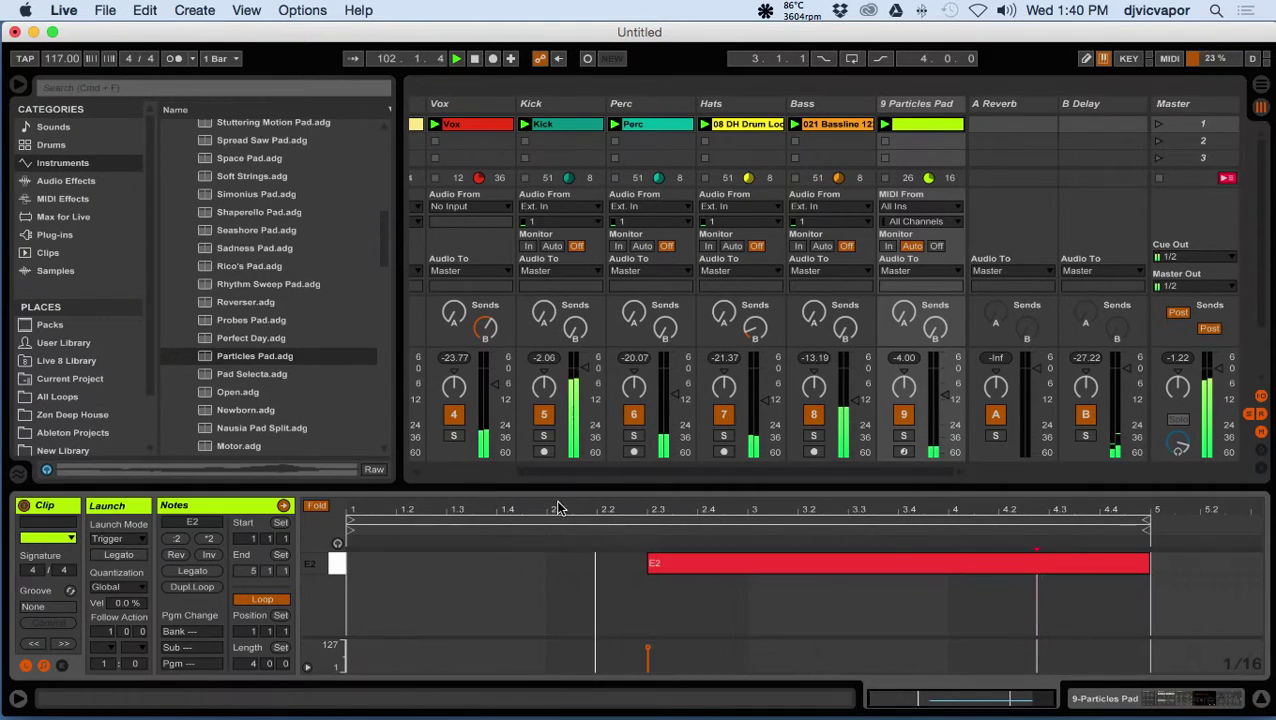
click(61, 665)
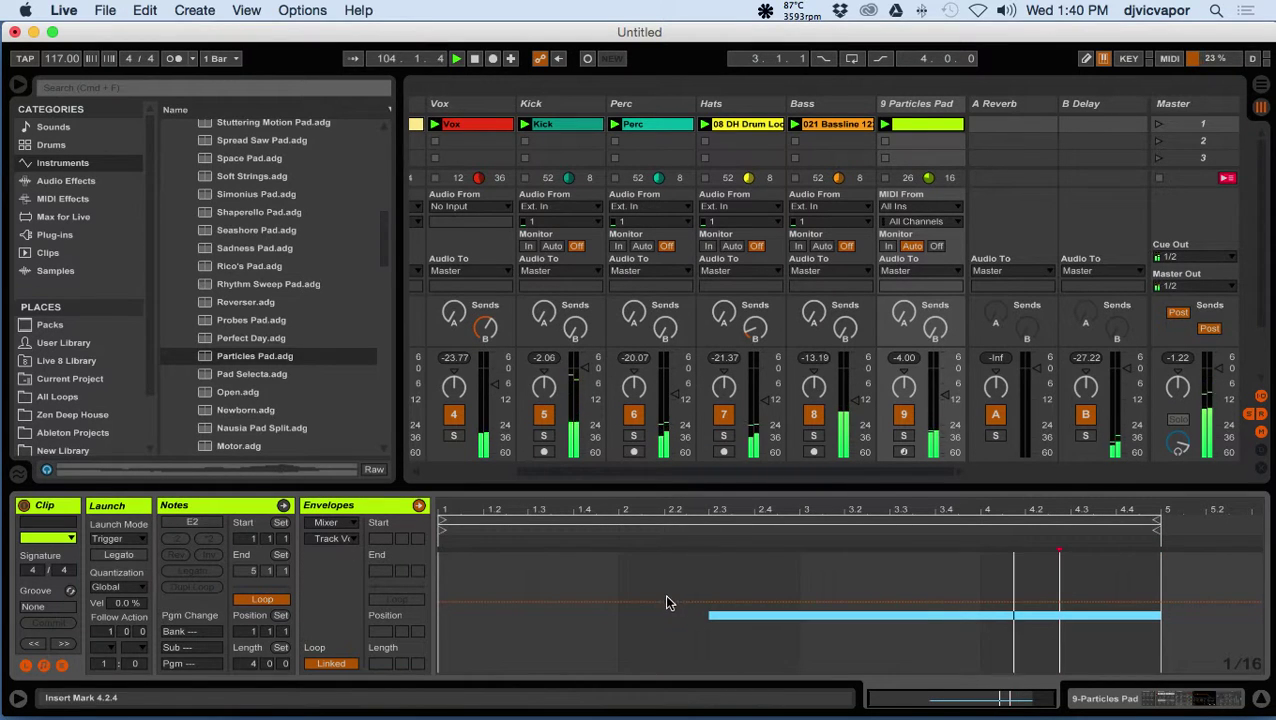
click(797, 603)
drag(669, 604, 673, 626)
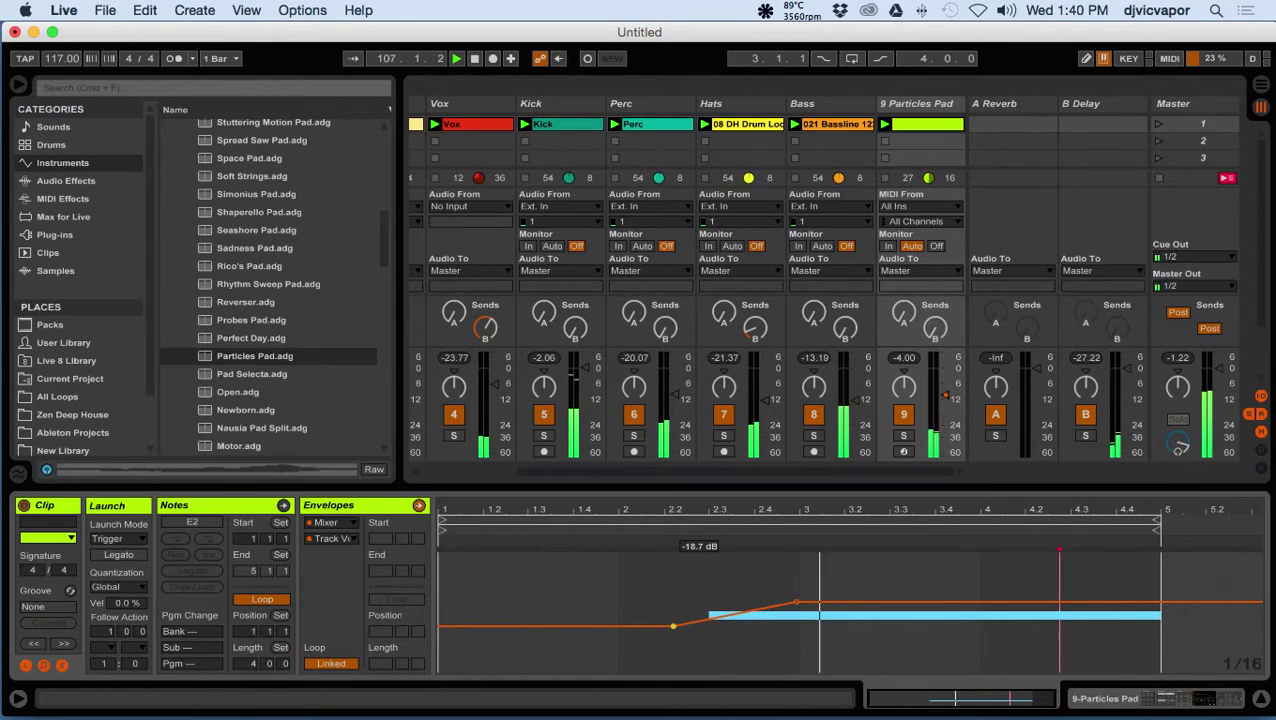
Draw a MIDI Ctrl 7 - Volume envelope in the pad clip, rising from a reduced level after 2.2 to the original level just before bar 3.
click(344, 526)
click(342, 539)
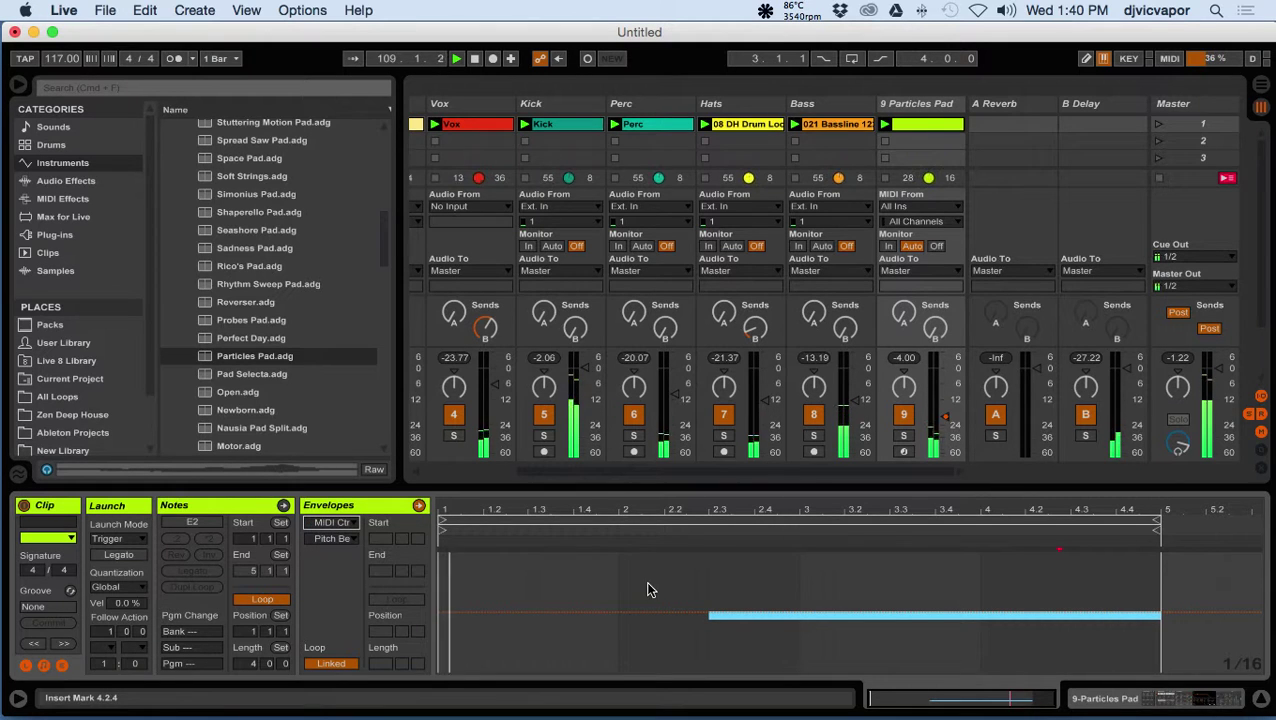
click(333, 539)
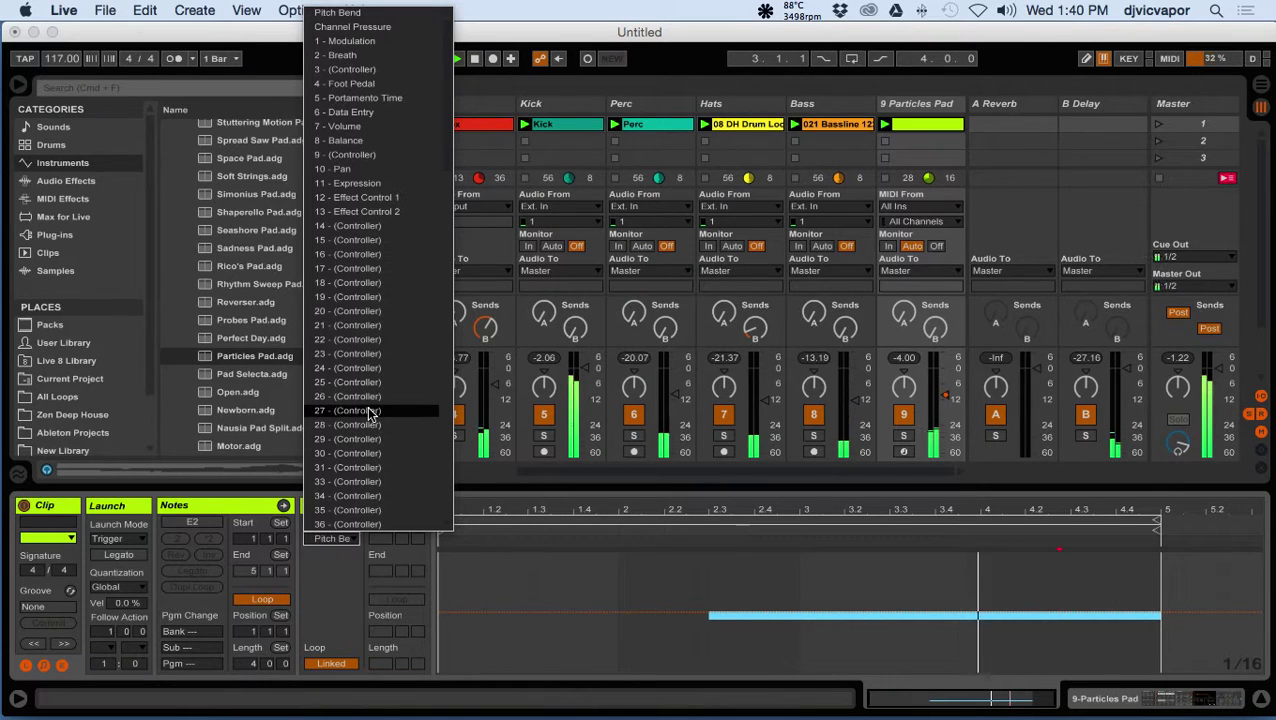
scroll(370, 415, down, 15)
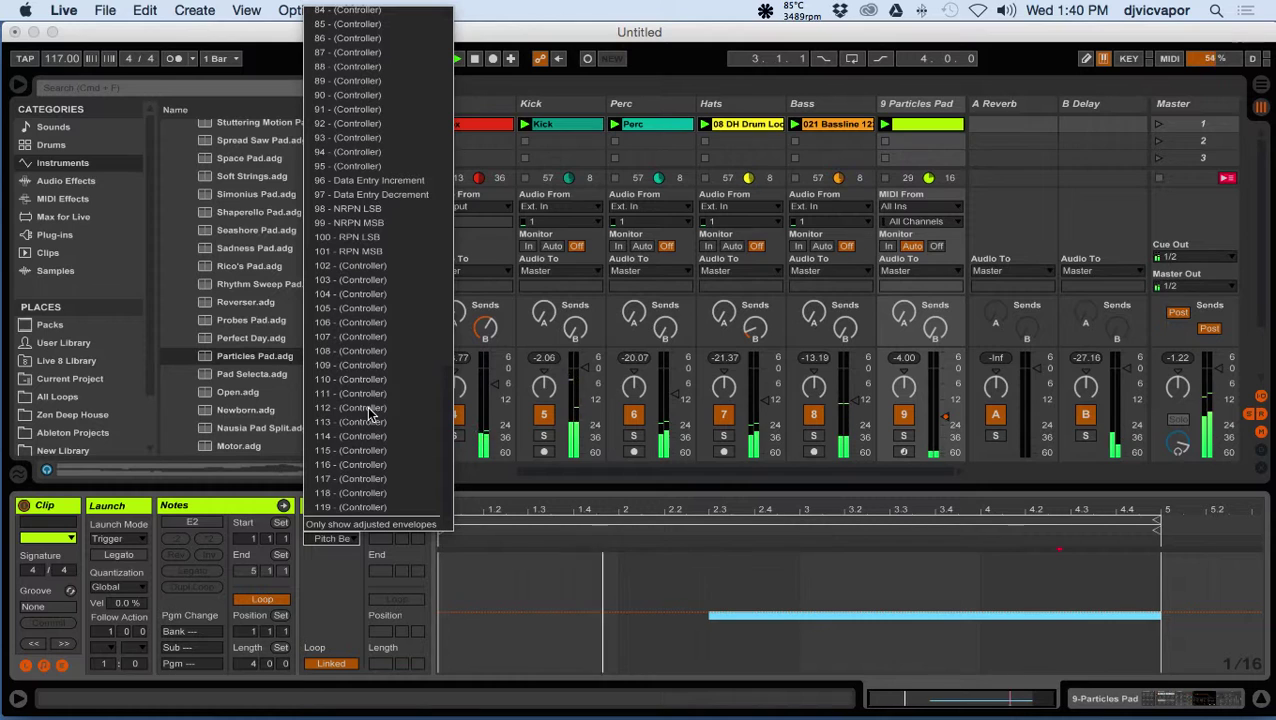
scroll(370, 412, up, 15)
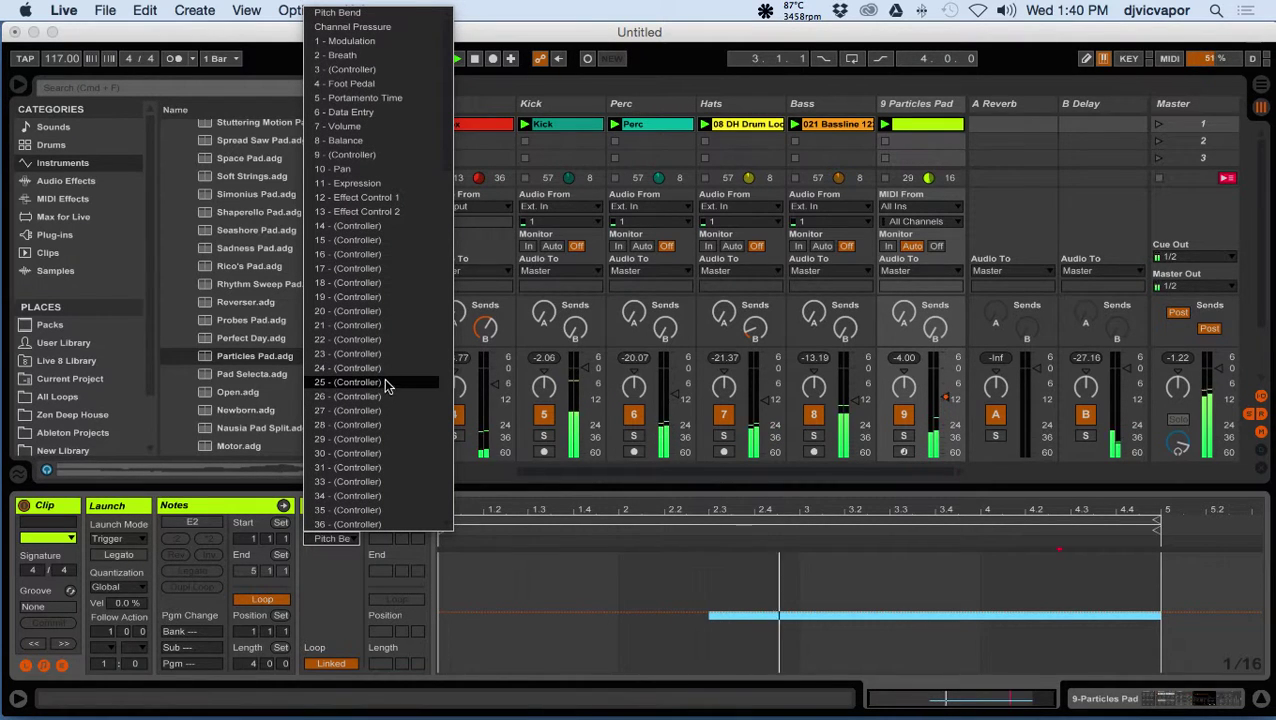
click(377, 127)
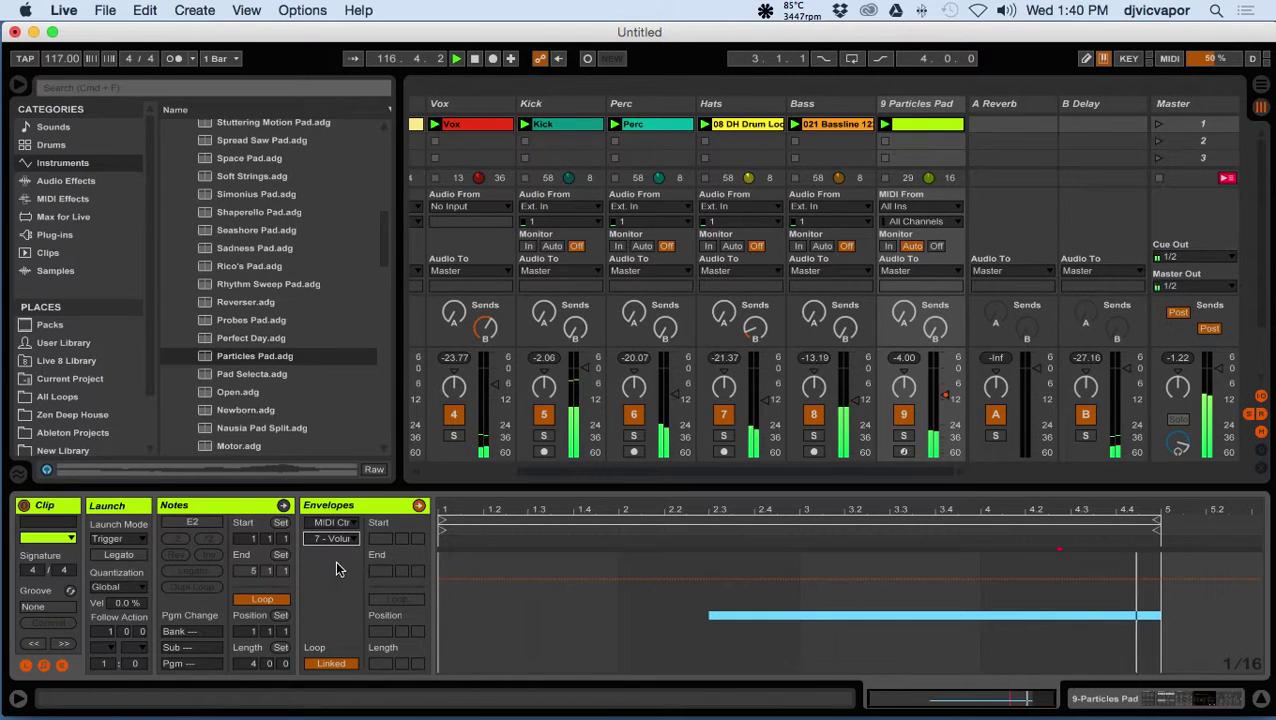
click(665, 578)
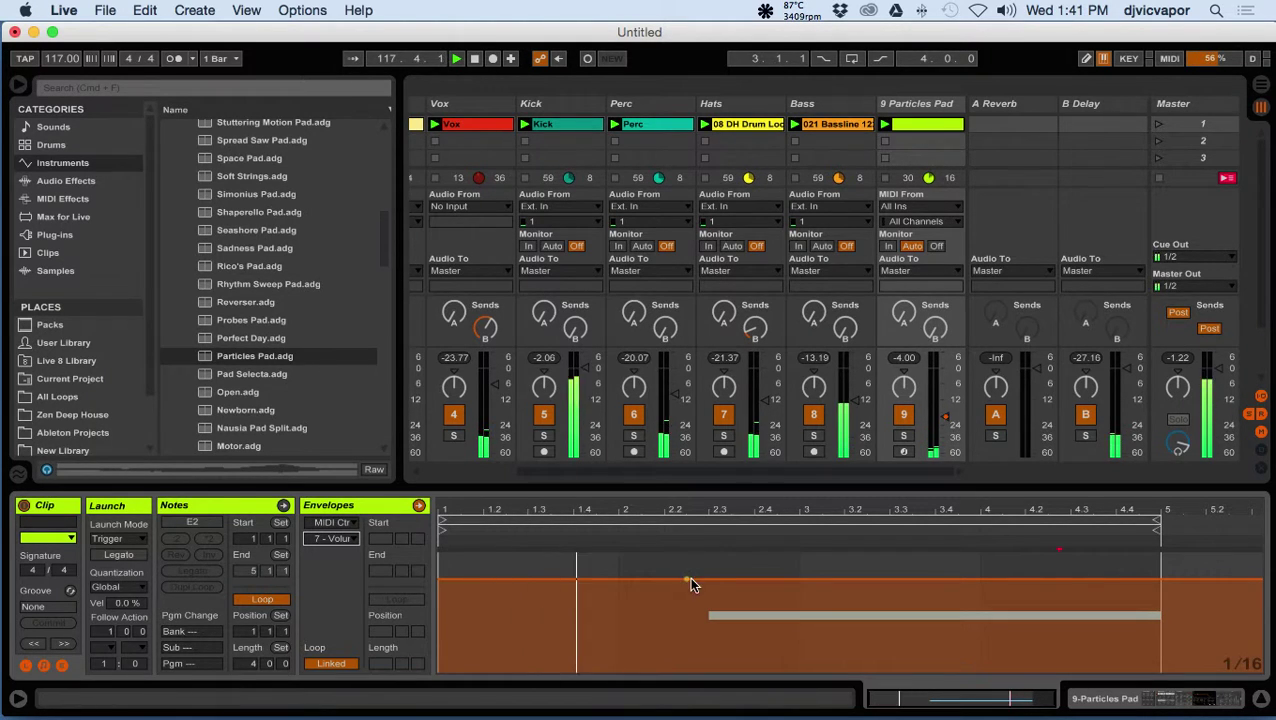
click(786, 580)
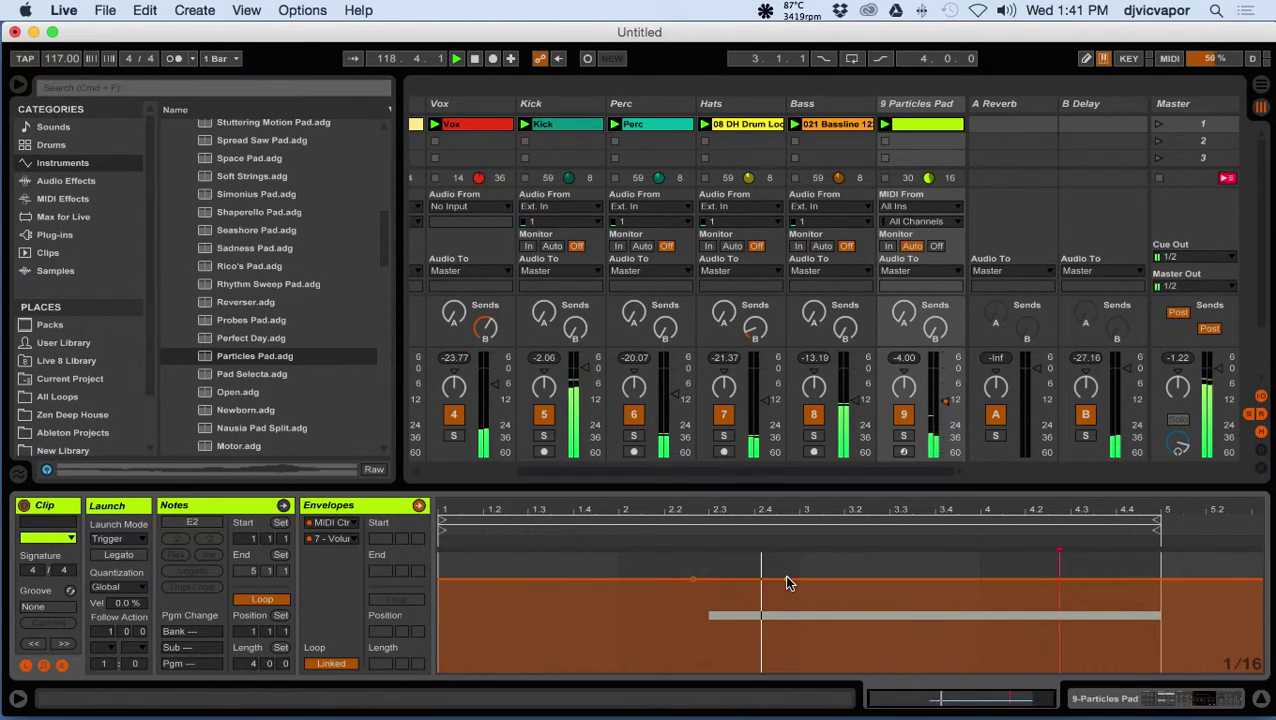
mouse_move(694, 579)
mouse_down()
mouse_move(695, 625)
mouse_move(695, 598)
mouse_up()
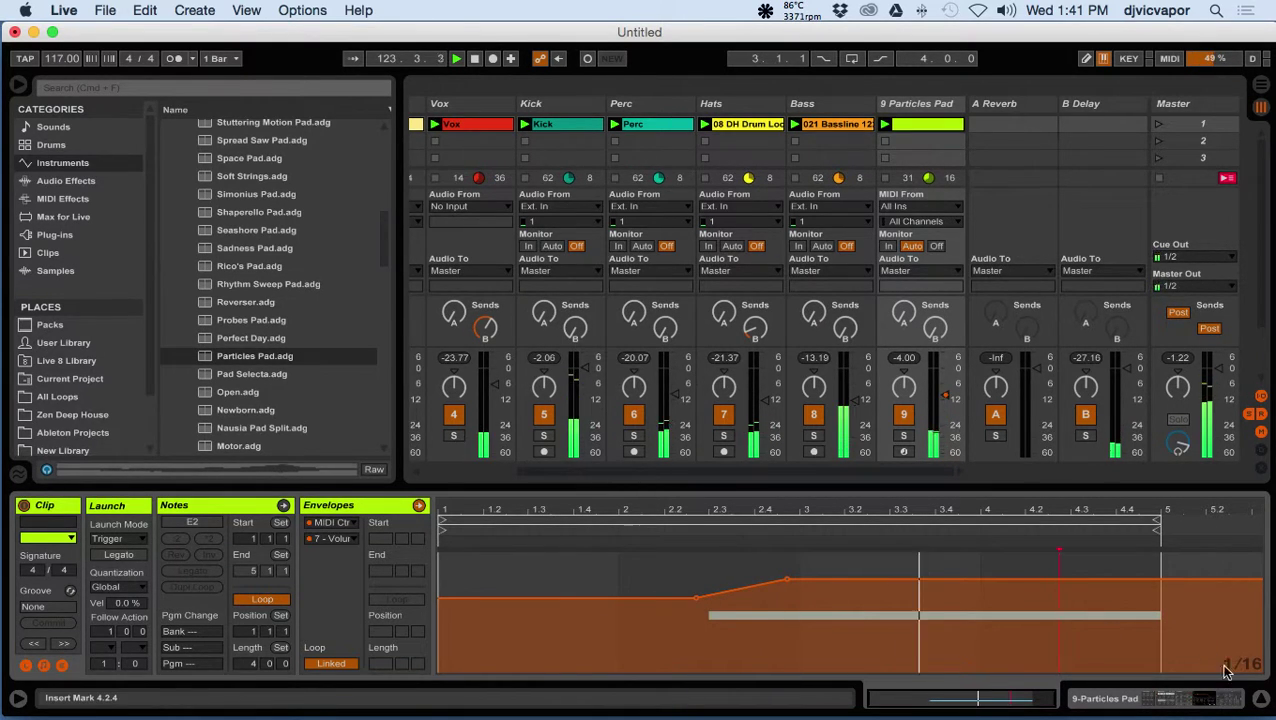
Turn up the A Reverb send on track 9 and show its Particles Pad device chain.
click(1261, 698)
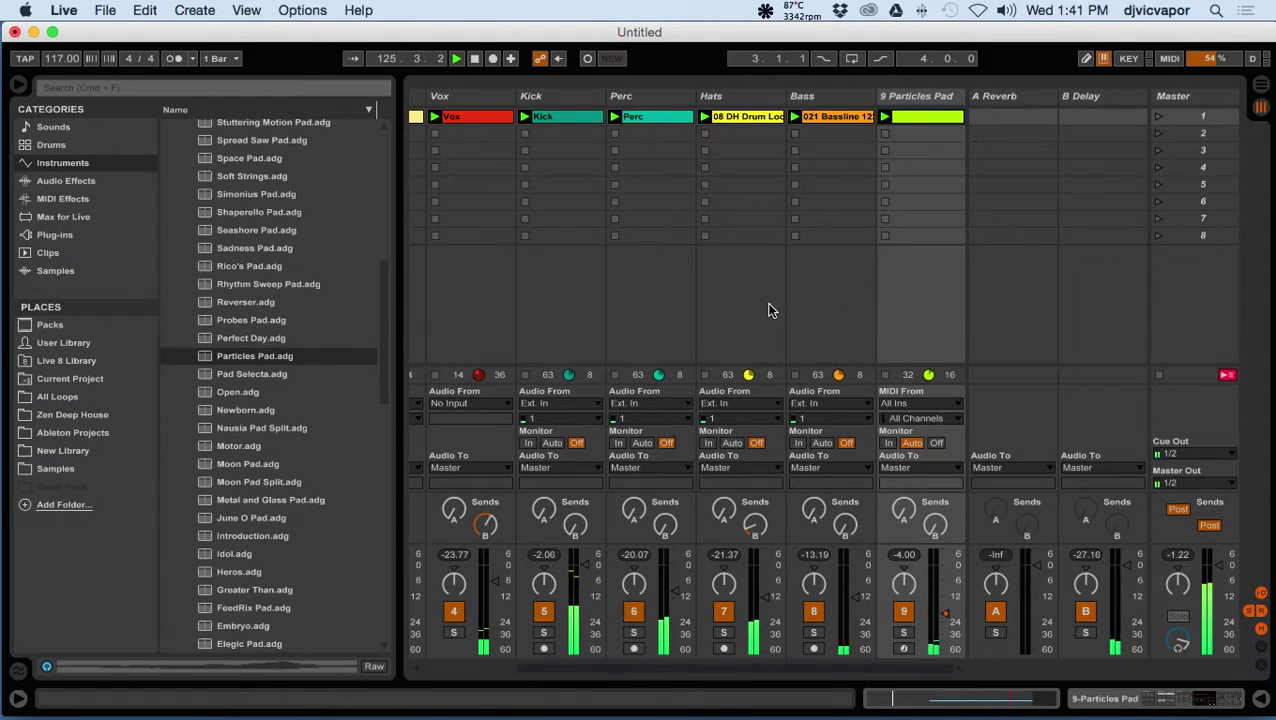
drag(903, 518, 903, 512)
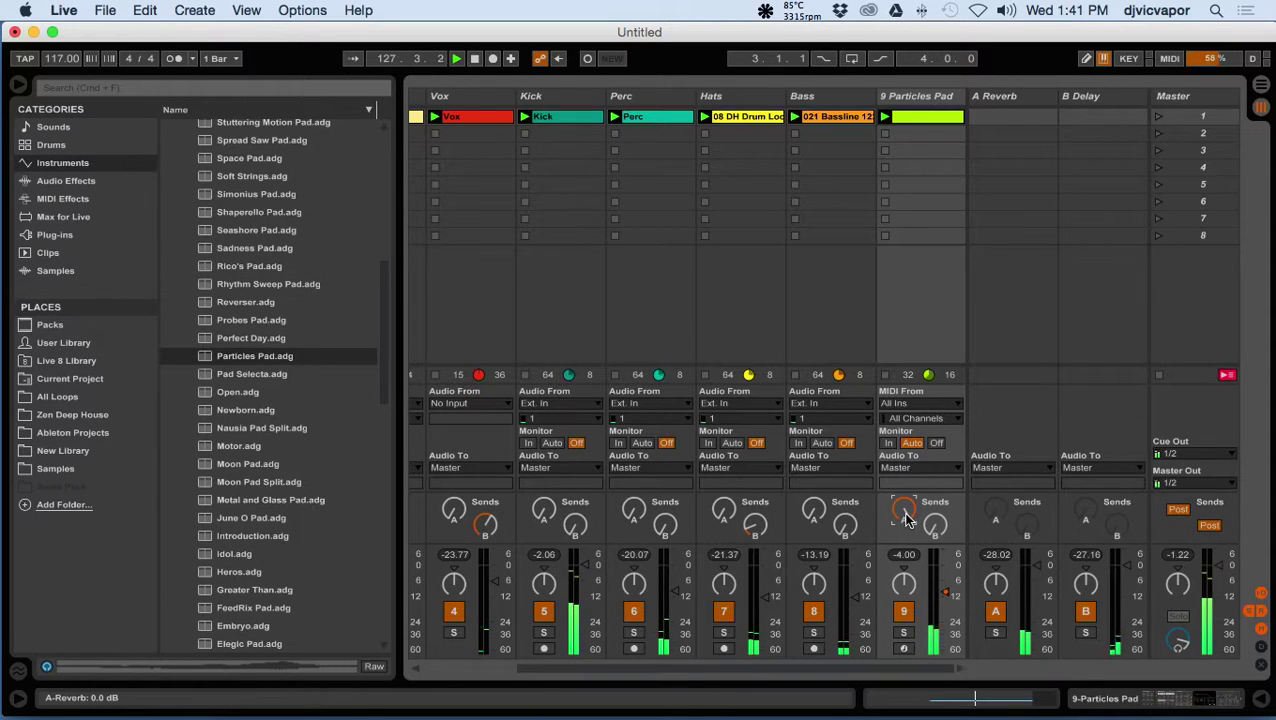
double_click(918, 98)
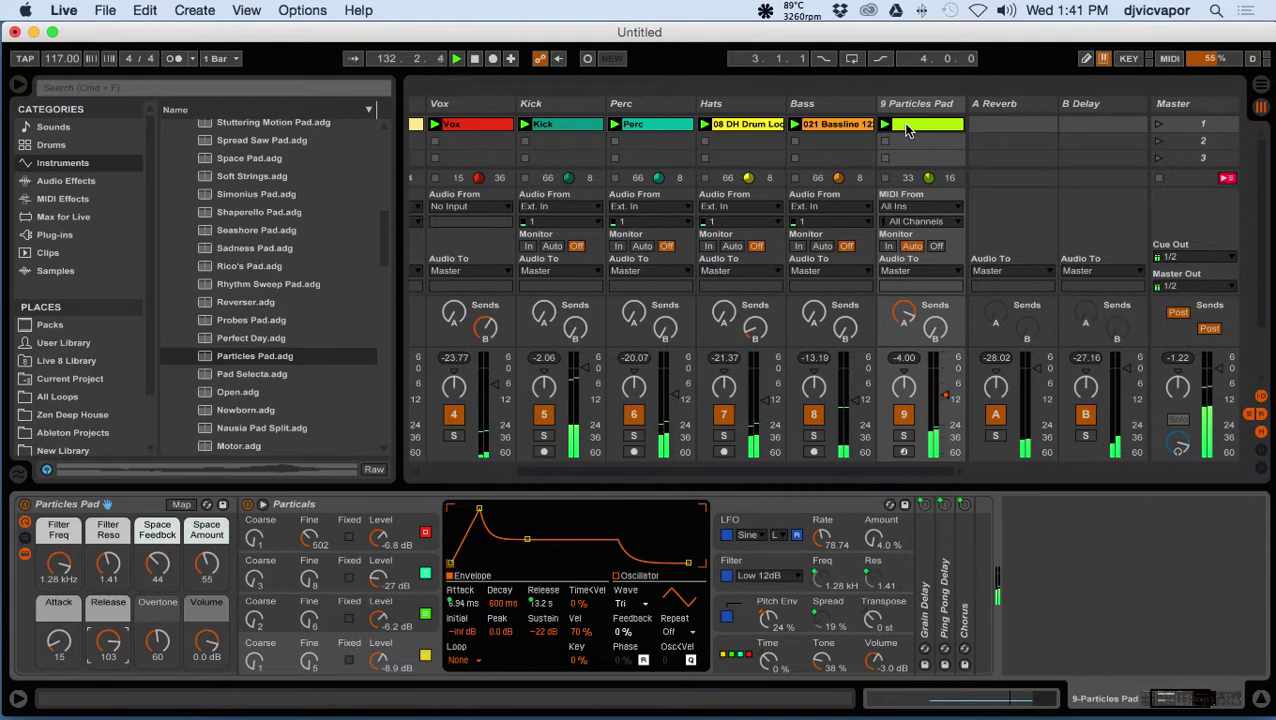
Extend the start of the pad clip's E2 note back to 2.2 and stop playback.
double_click(906, 126)
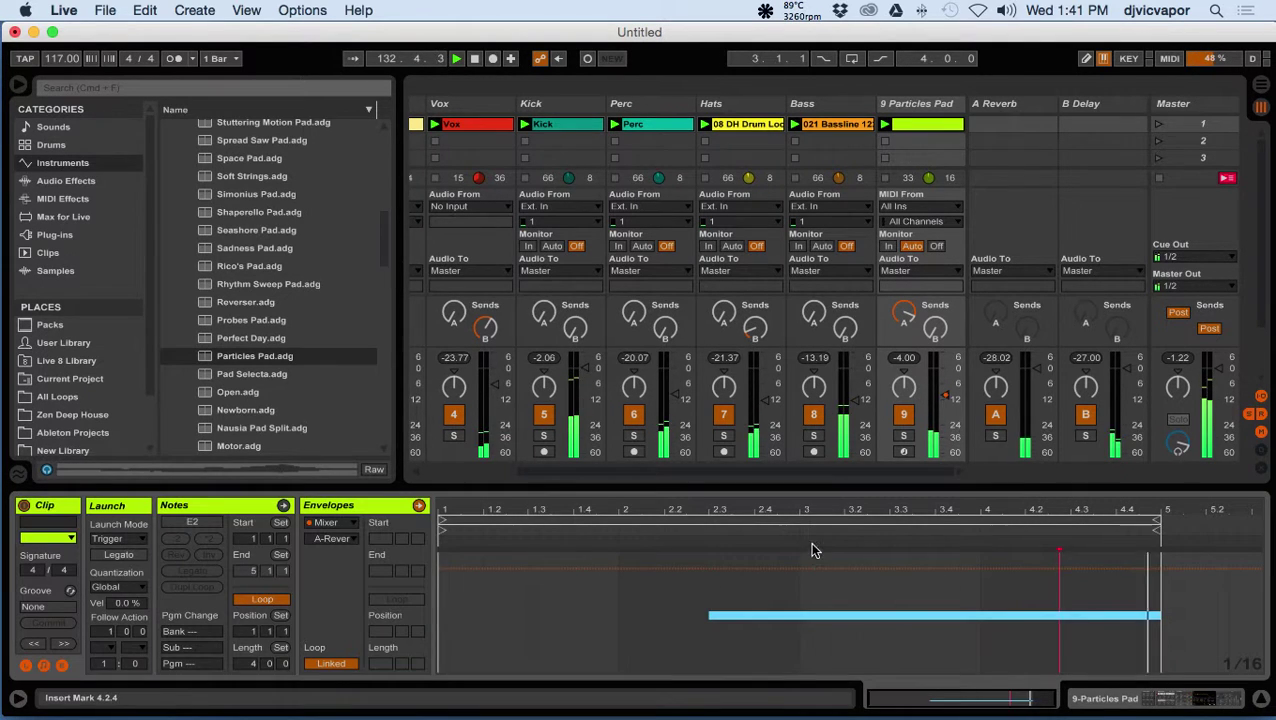
click(697, 620)
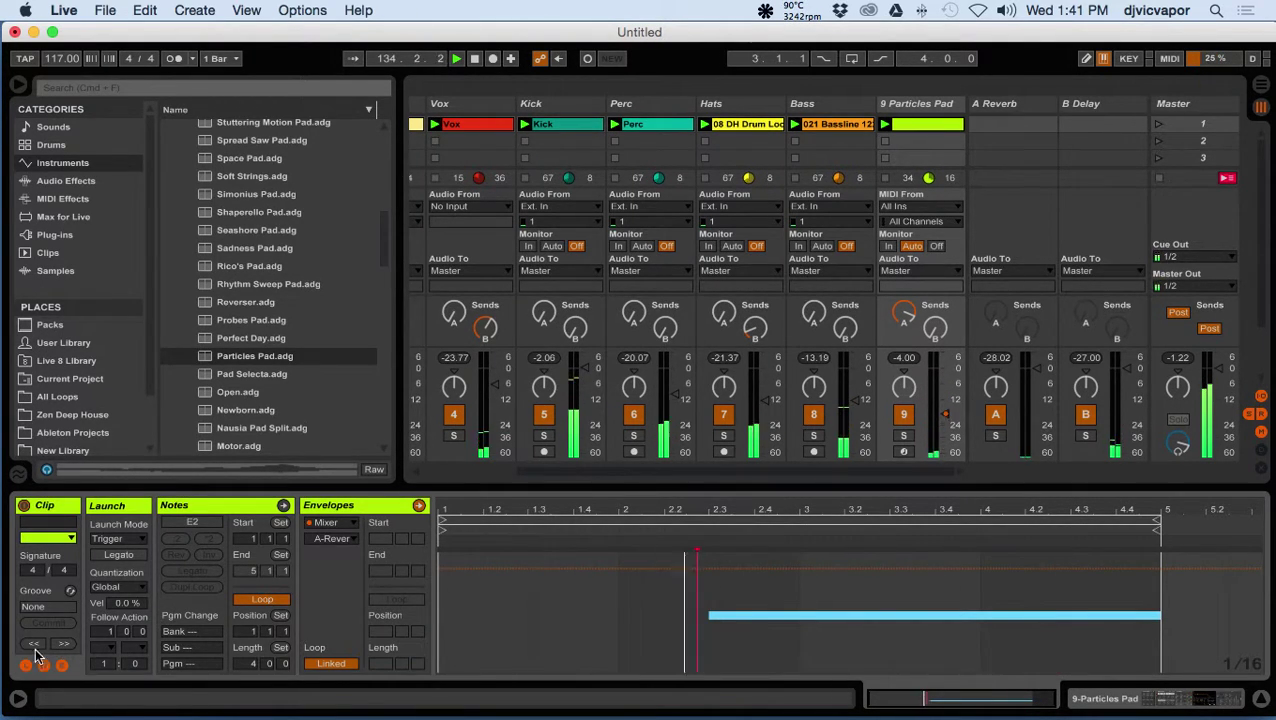
click(62, 667)
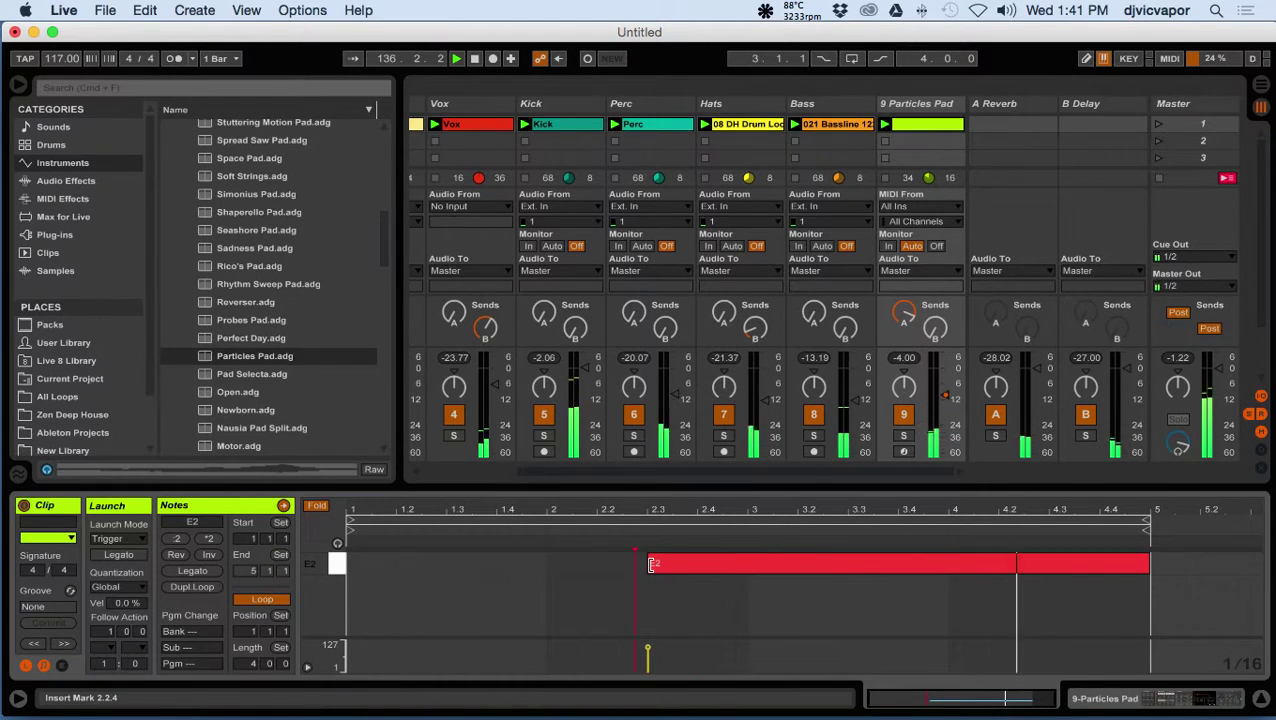
drag(651, 565, 615, 590)
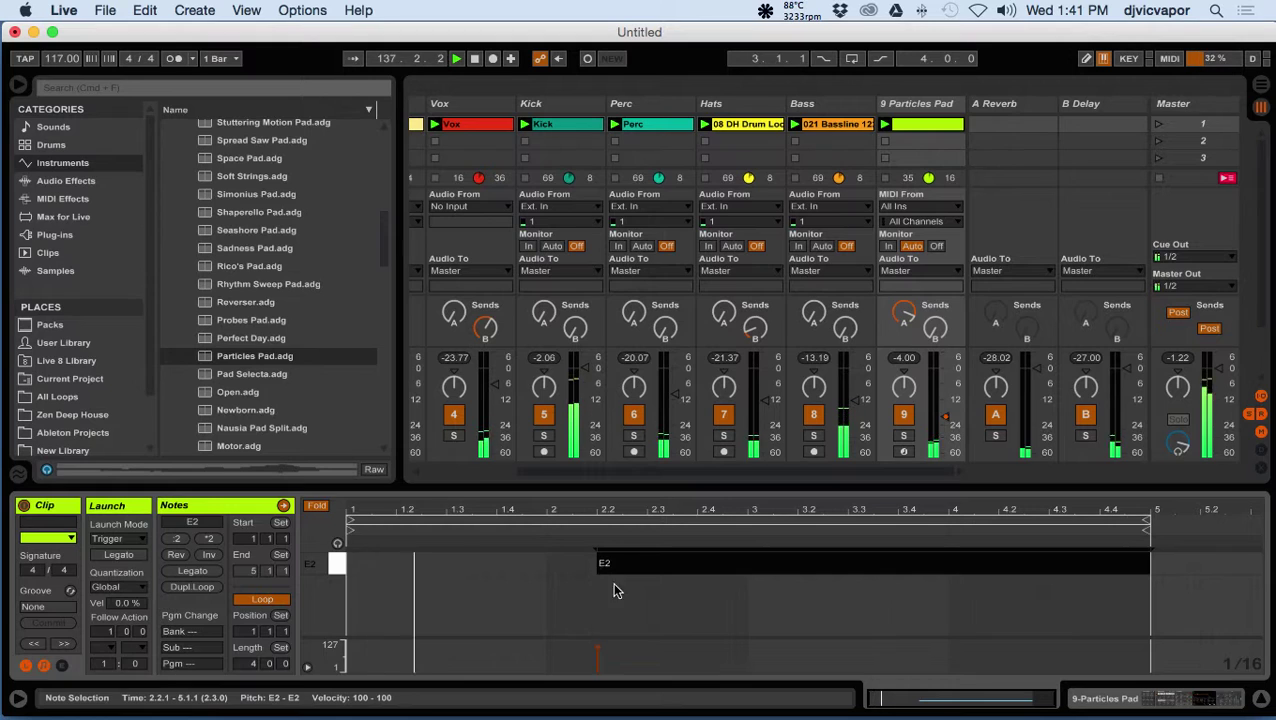
click(638, 612)
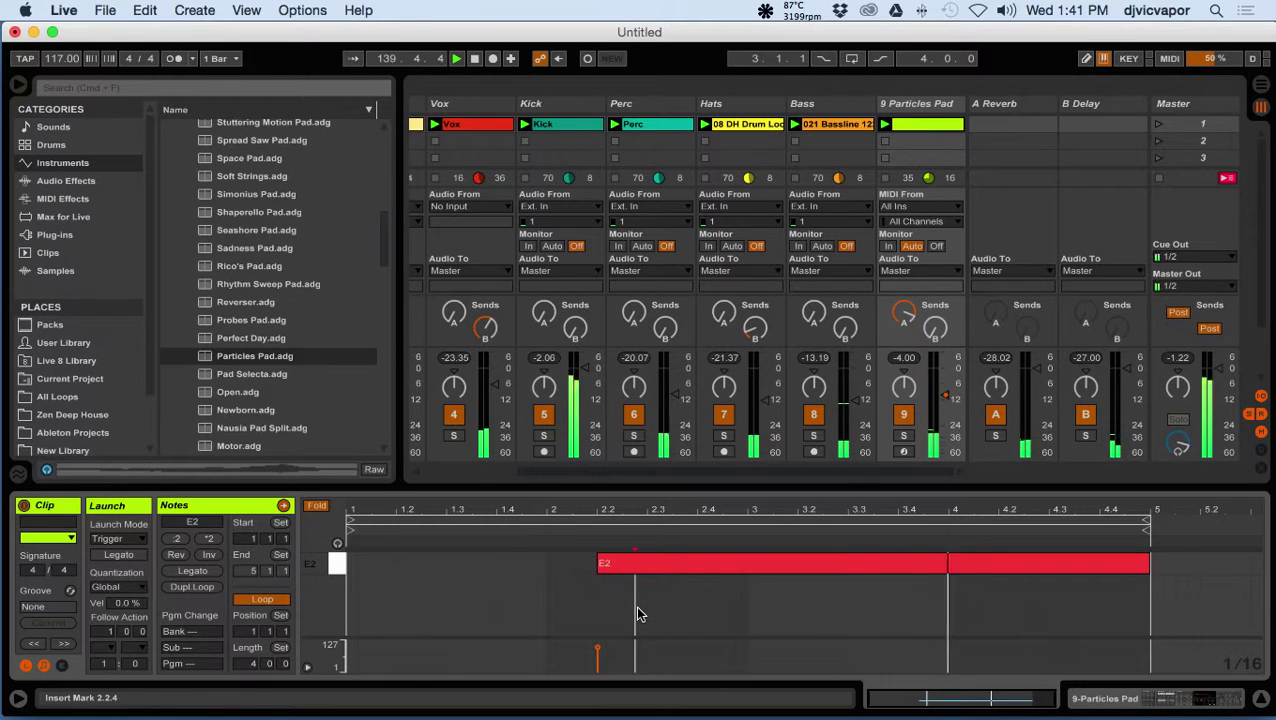
click(475, 58)
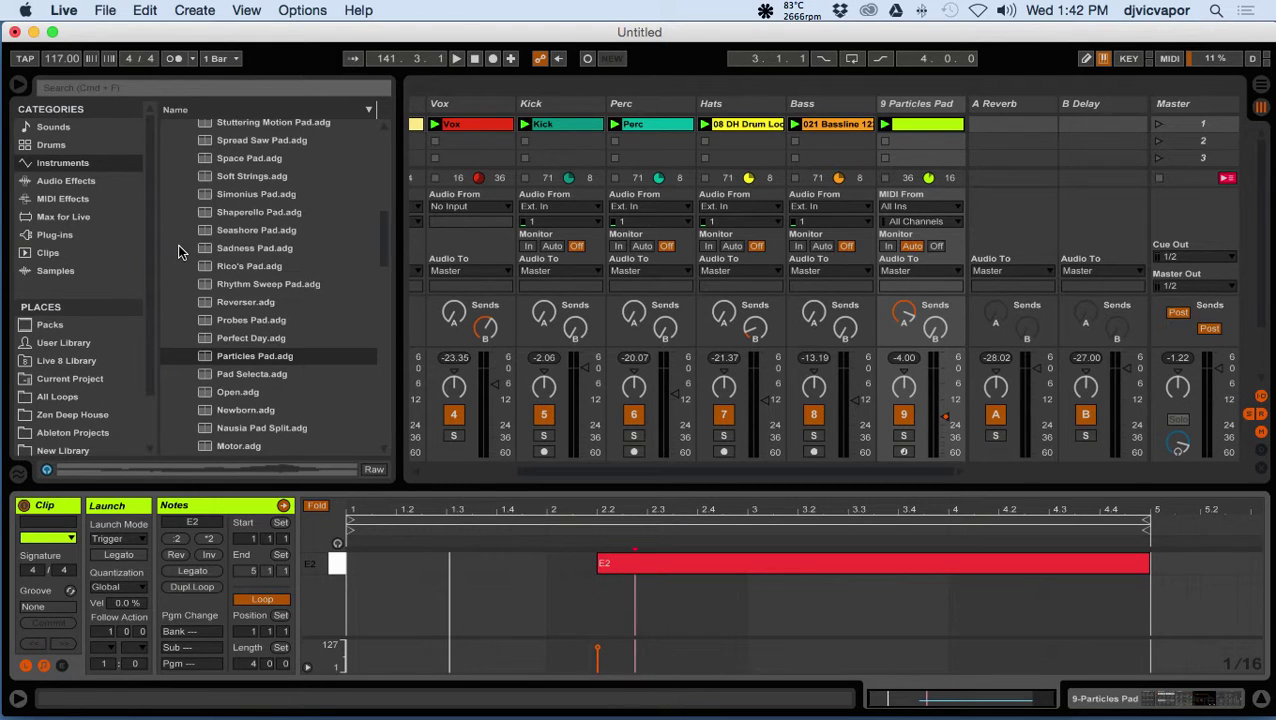
Collapse the Pad presets in the instrument browser and expand the Synth Lead presets.
scroll(177, 244, up, 1)
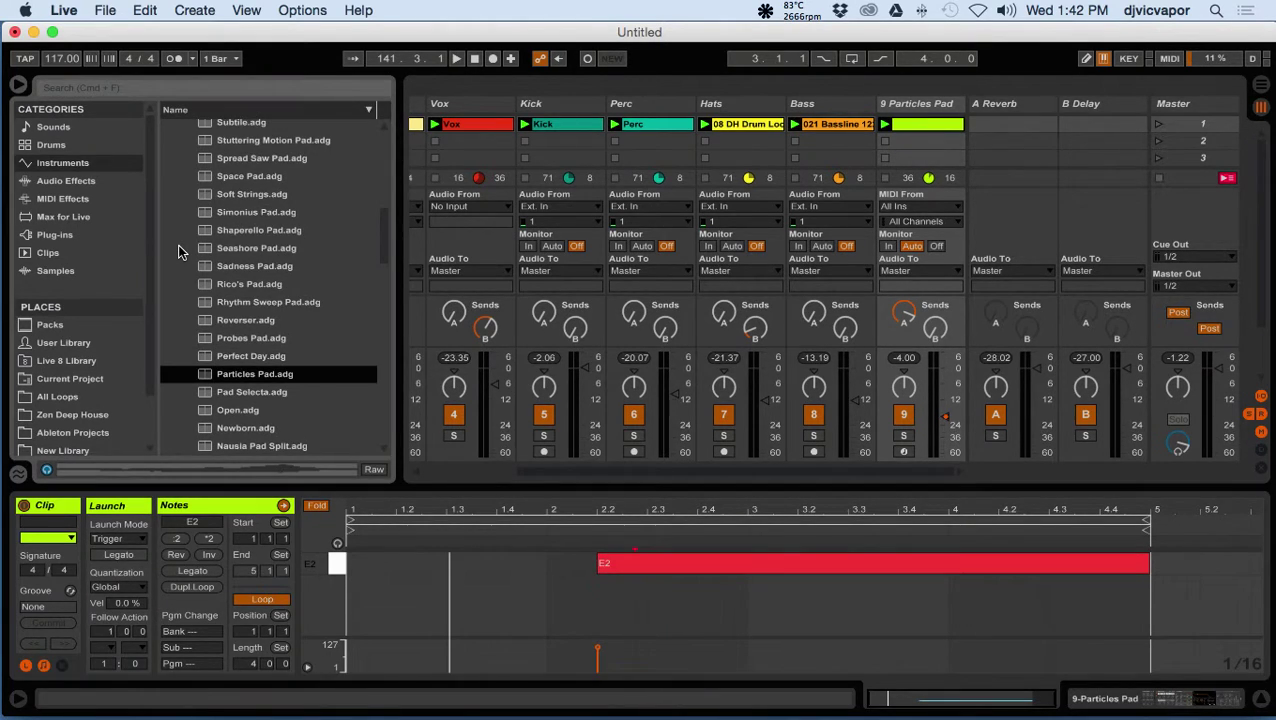
scroll(177, 244, up, 10)
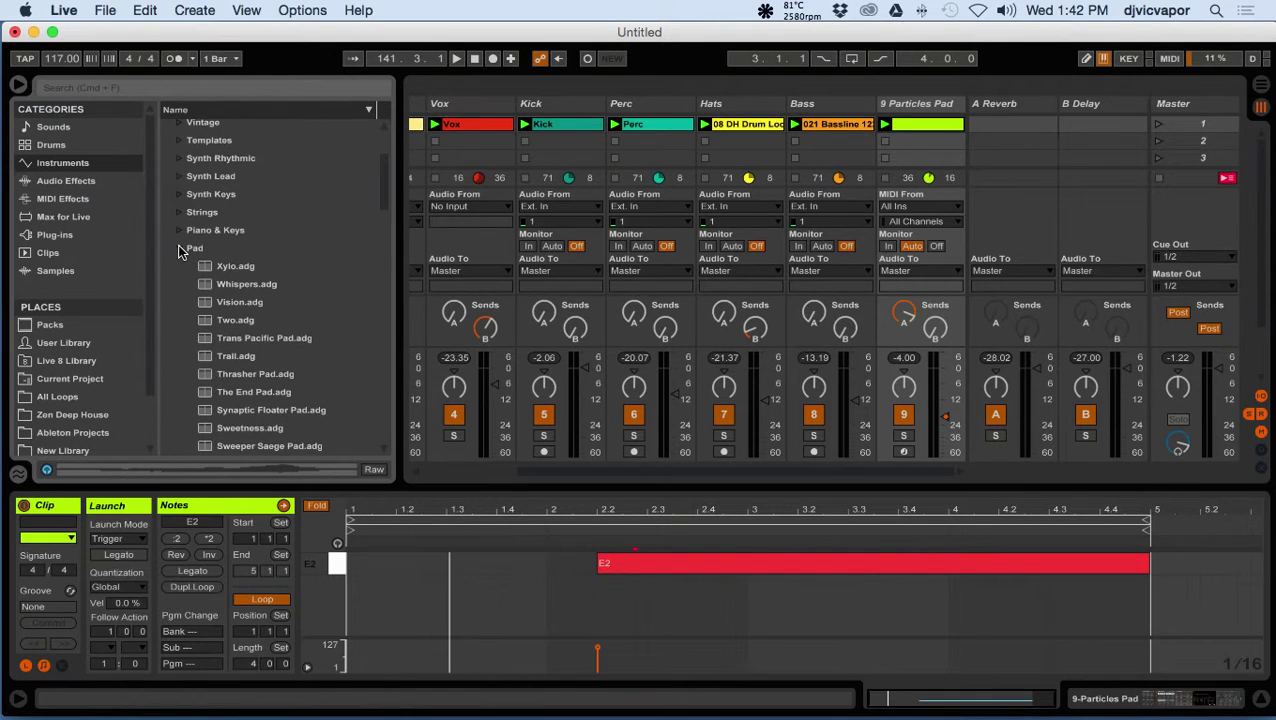
click(180, 250)
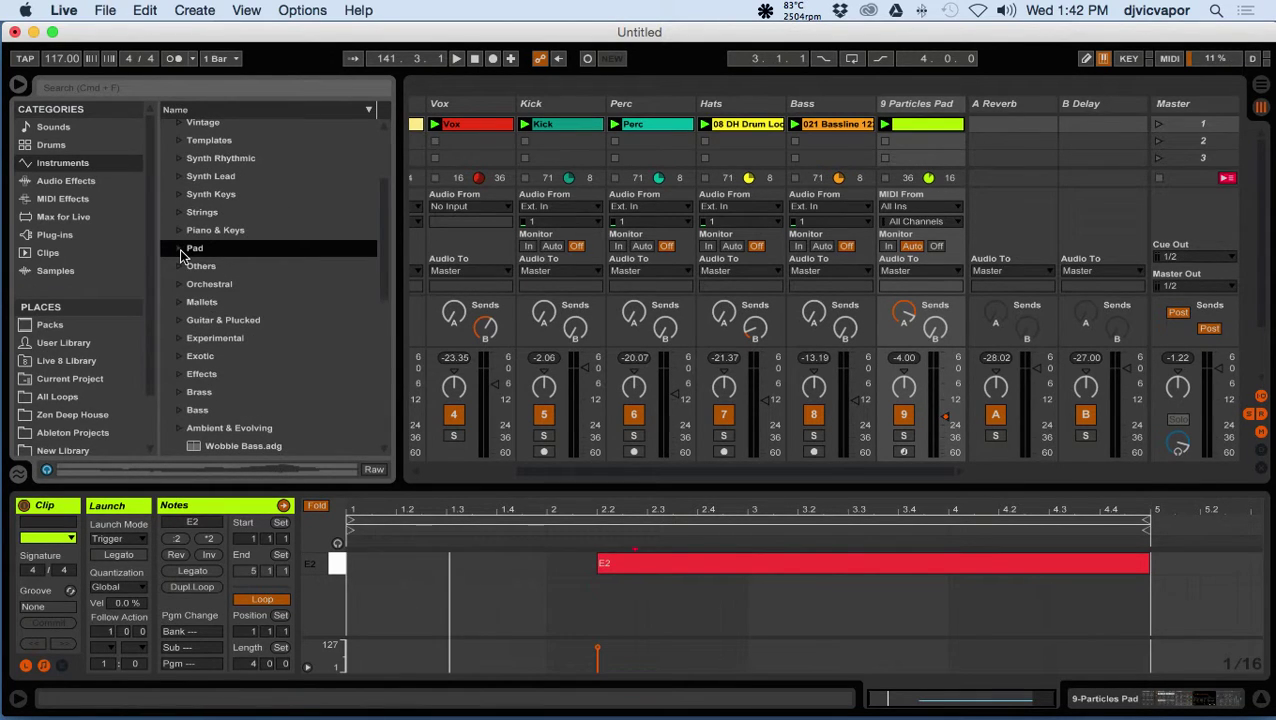
click(177, 178)
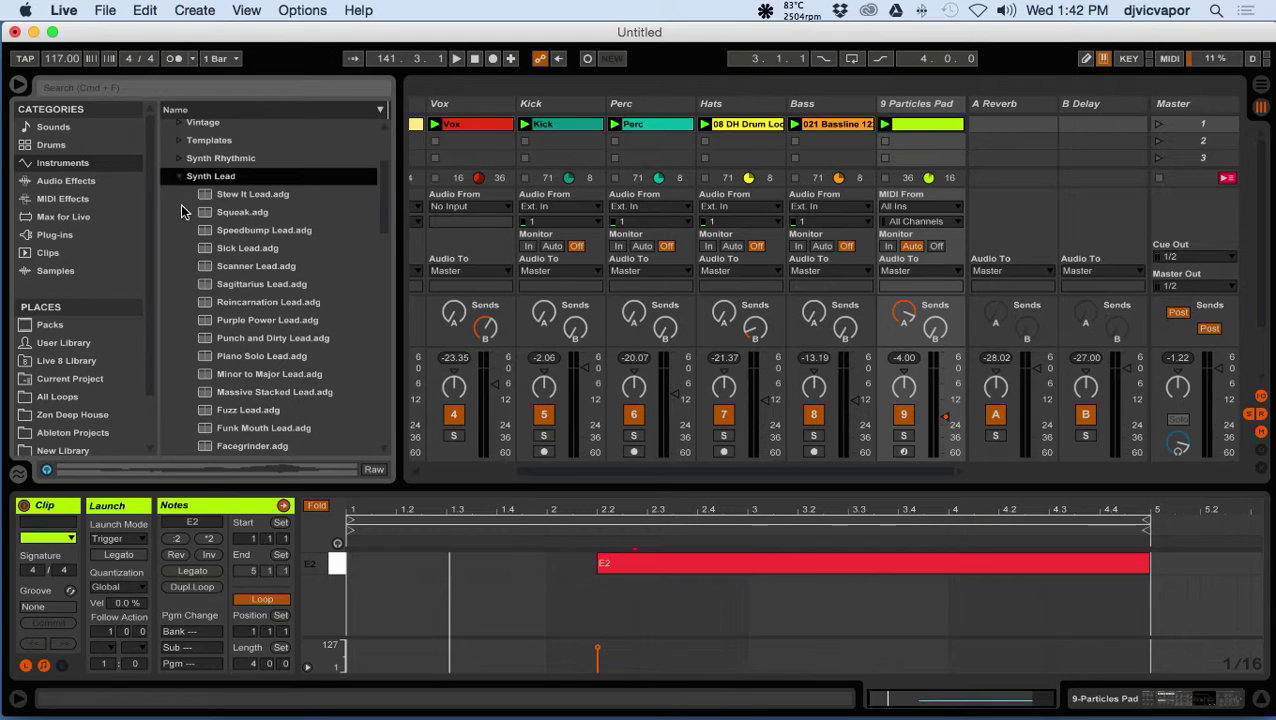
Audition Synth Lead presets including Stew It, Scanner, Purple Power, Piano Solo, Punch and Dirty, Eee Formanto and Epic Trance(Arp) Lead.
click(195, 197)
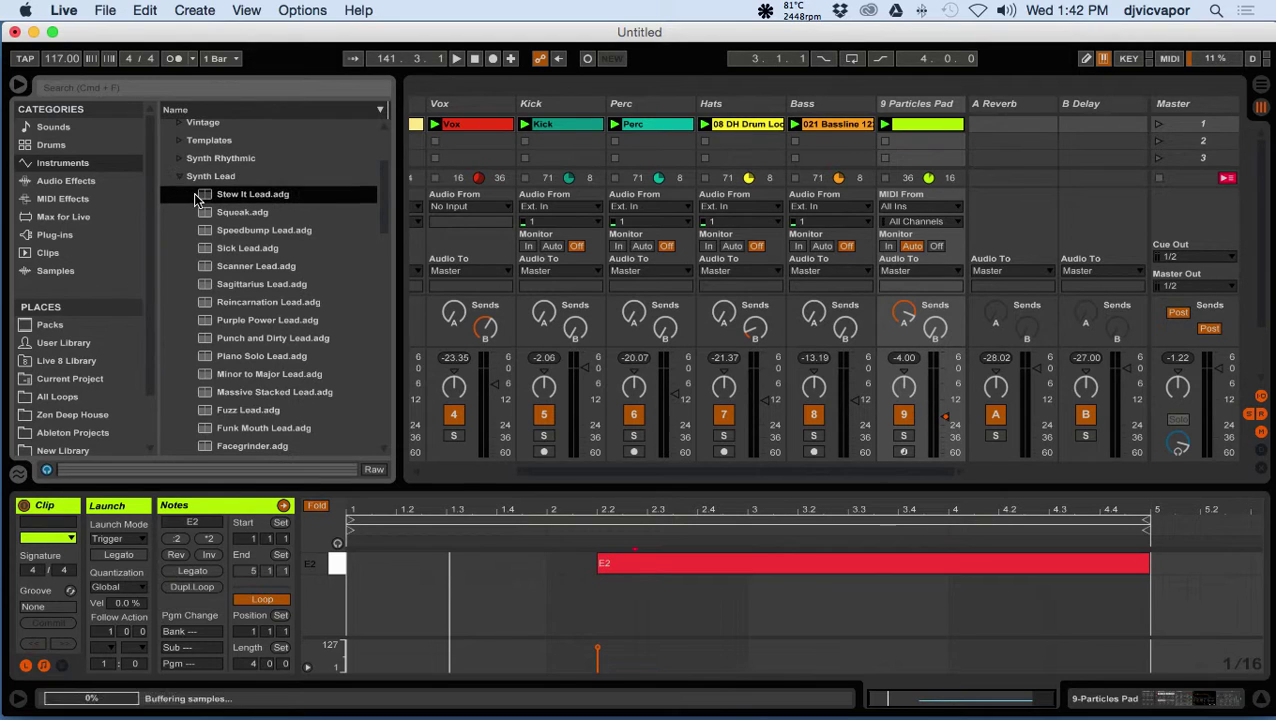
click(205, 266)
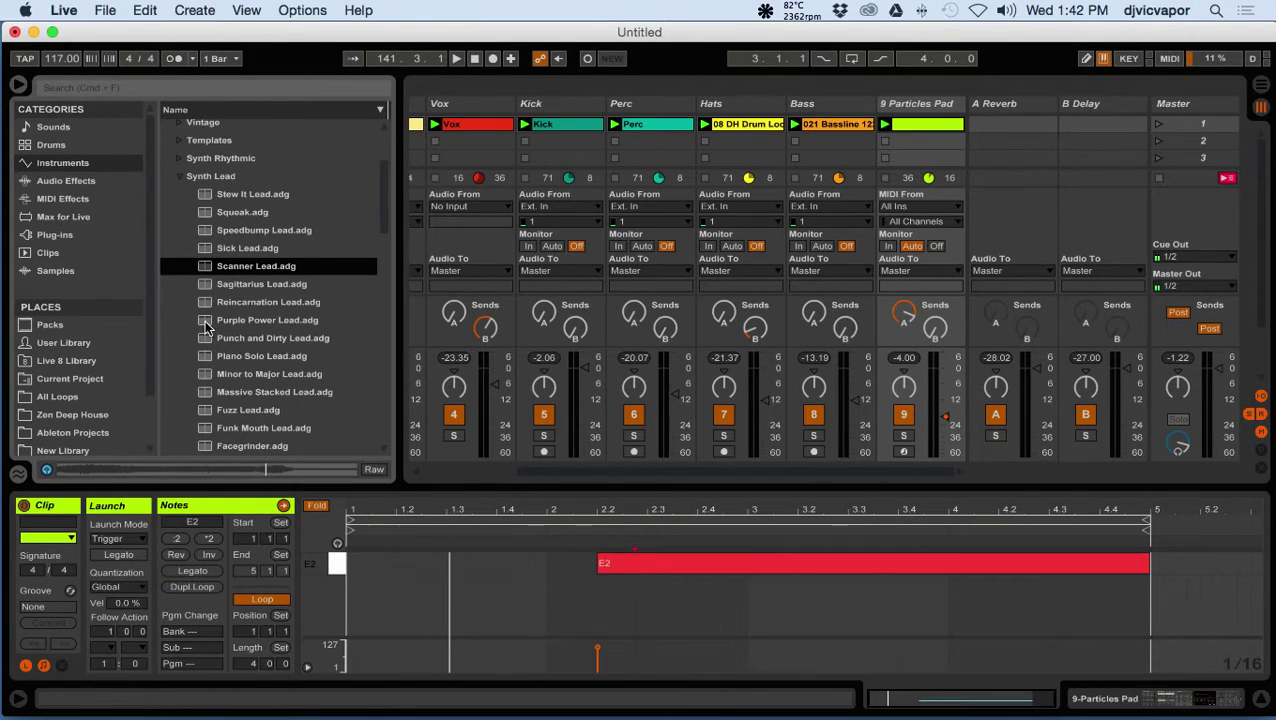
click(205, 327)
scroll(205, 327, down, 4)
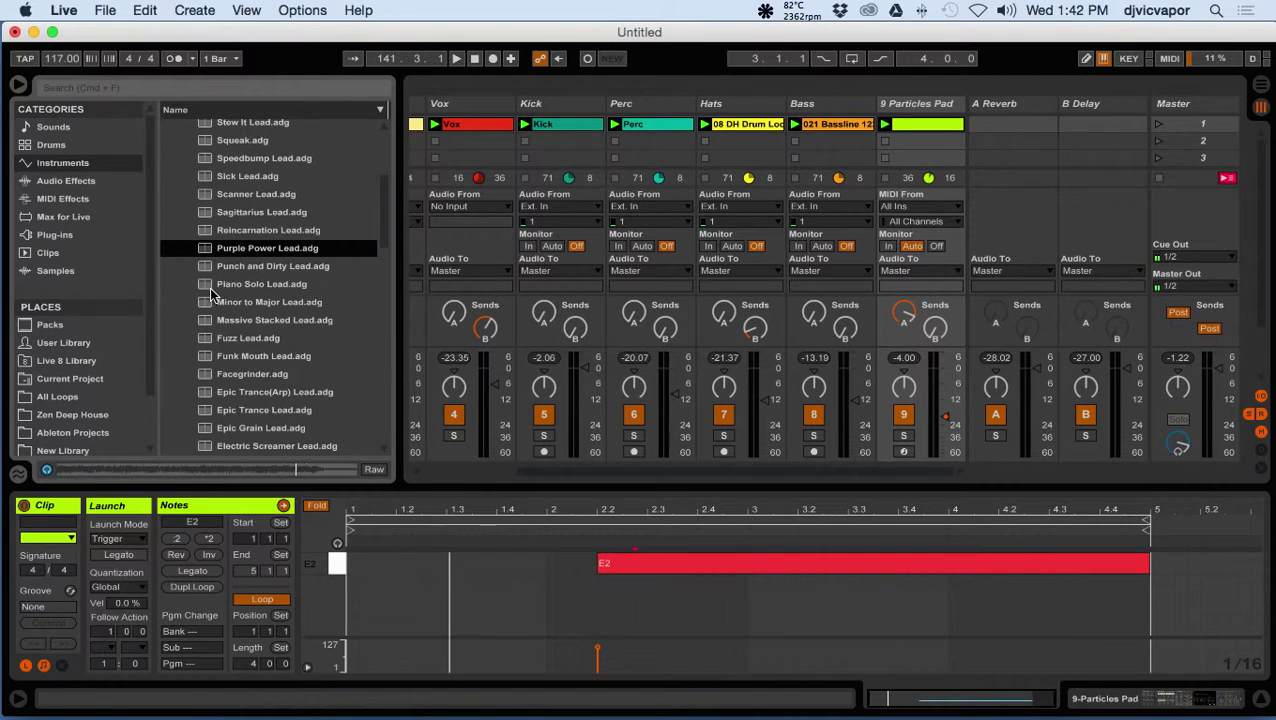
click(205, 285)
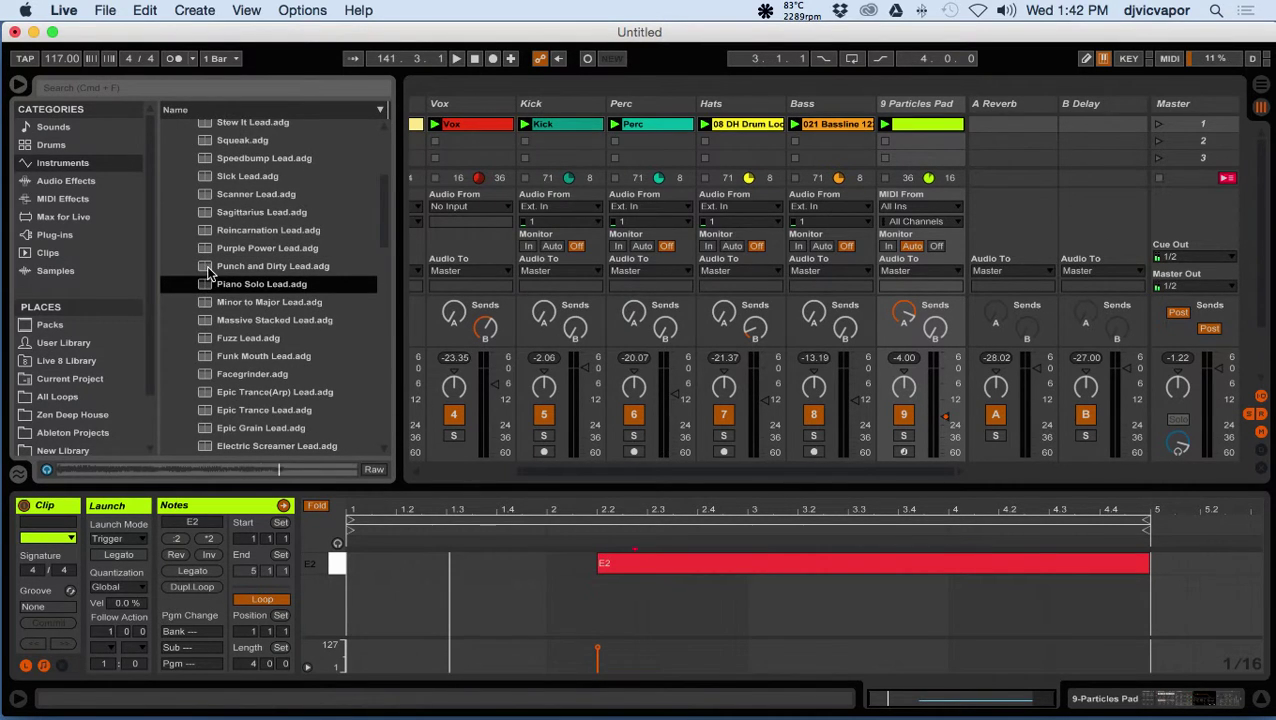
click(207, 268)
scroll(182, 334, down, 5)
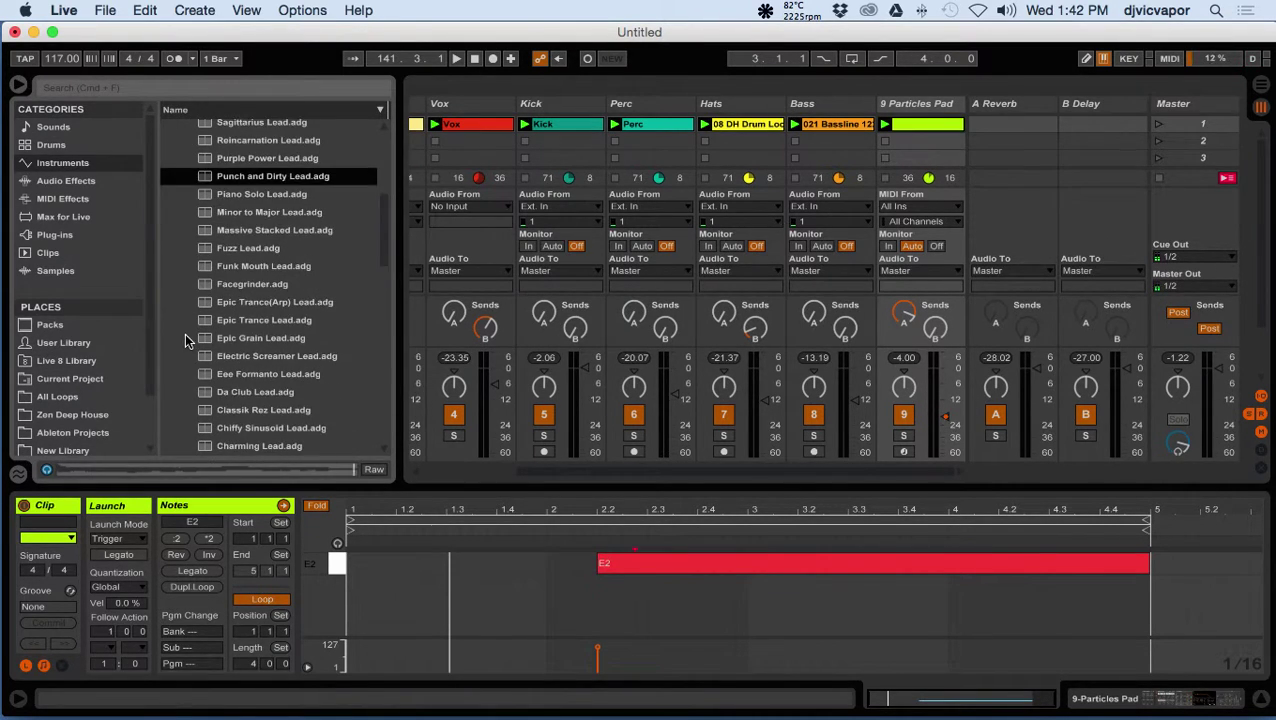
click(203, 373)
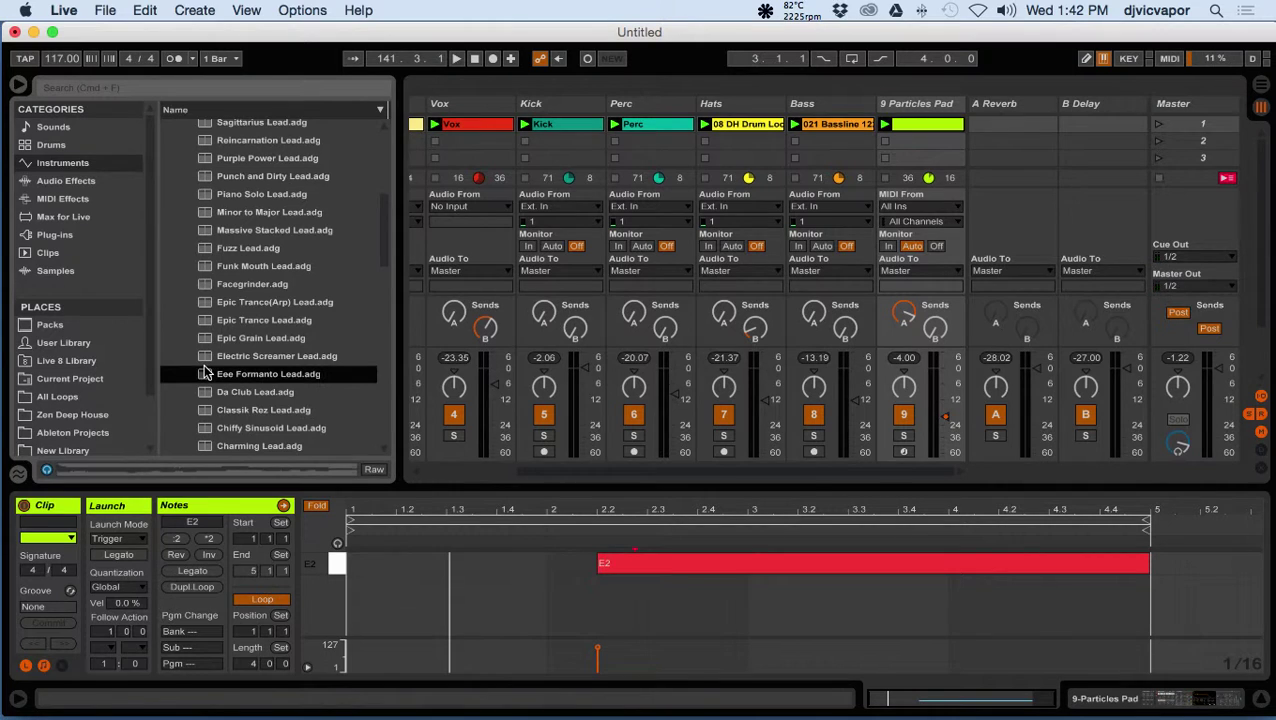
click(212, 306)
scroll(170, 309, down, 2)
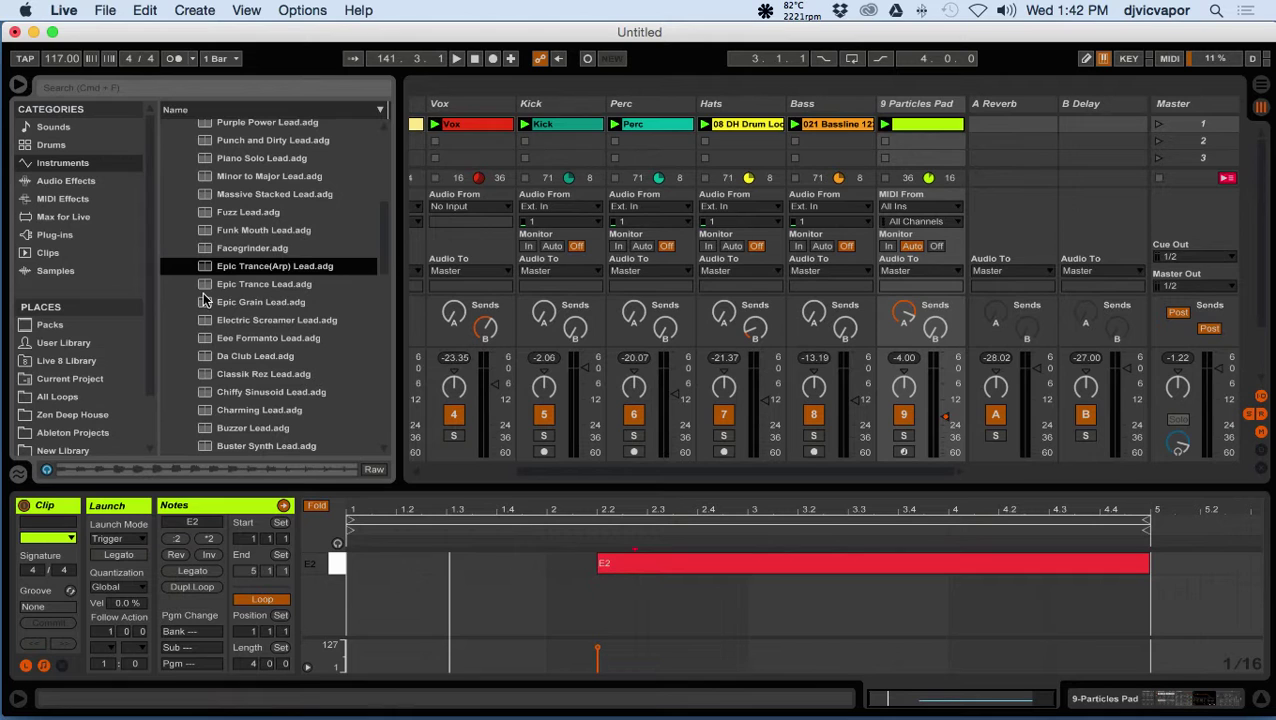
Insert a MIDI track after the Particles Pad track and load Epic Trance(Arp) Lead onto it.
right_click(951, 111)
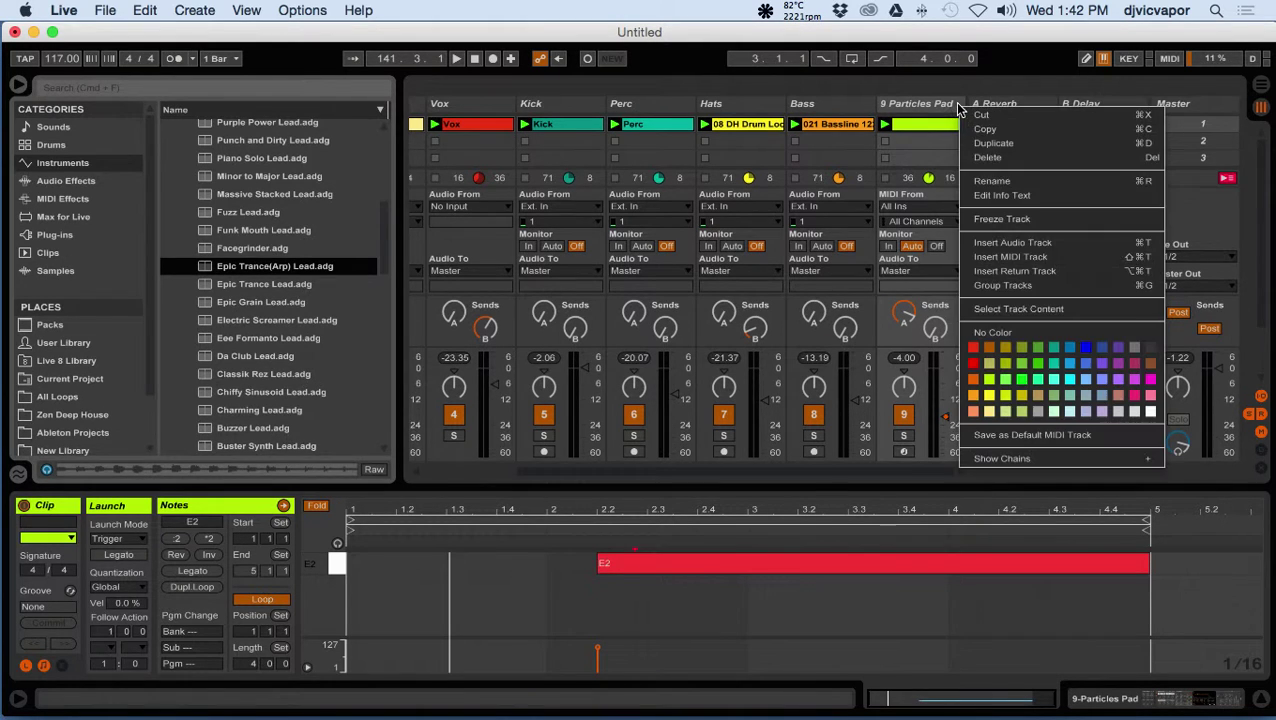
click(966, 257)
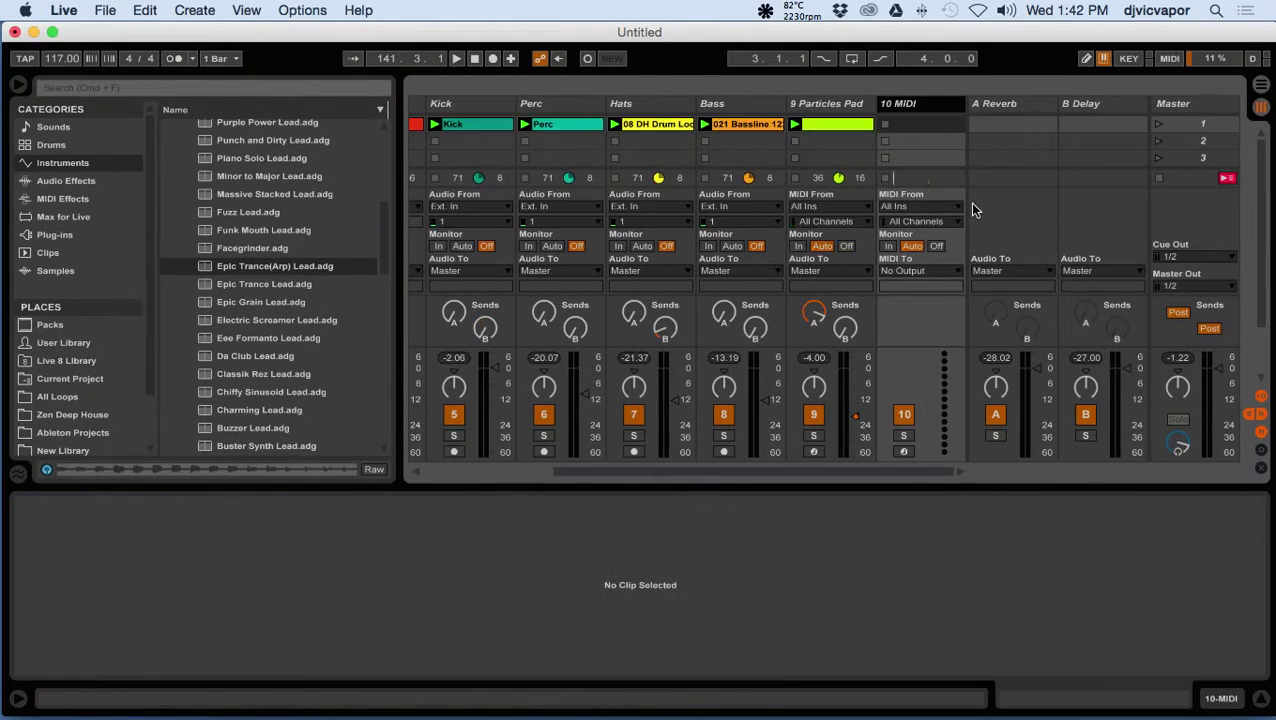
click(210, 267)
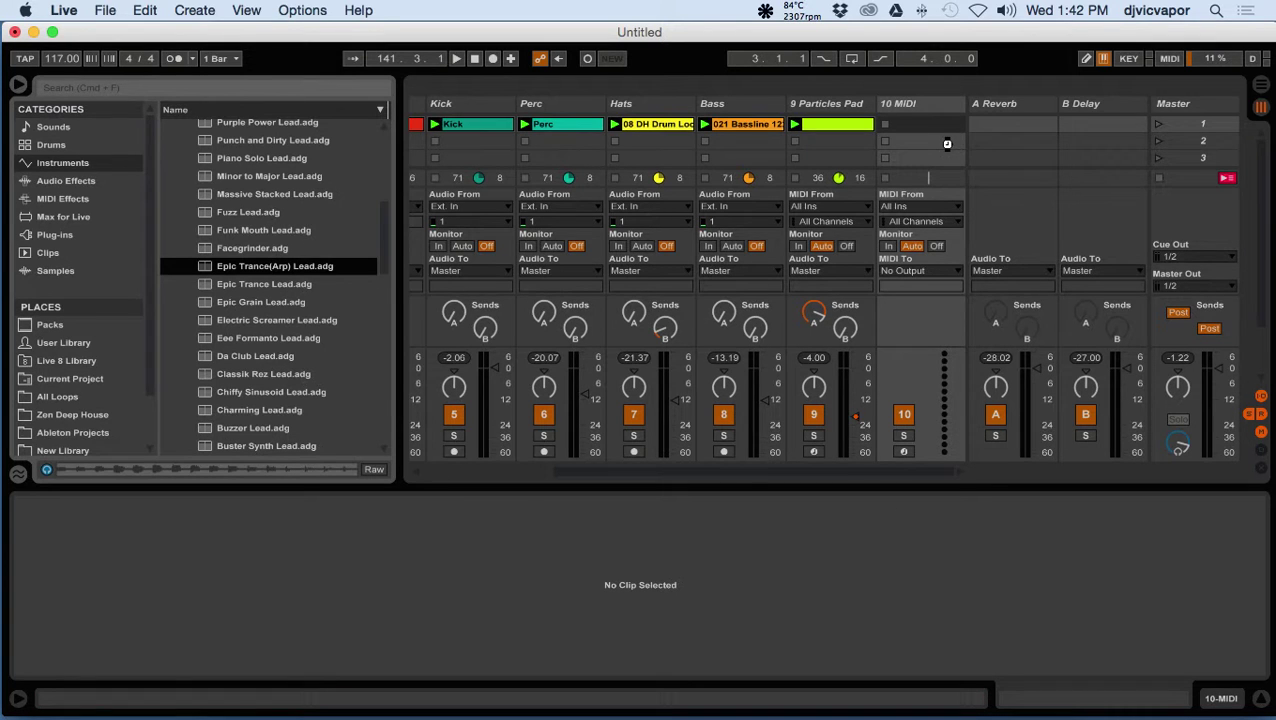
Insert an empty MIDI clip in the first slot of track 10, solo the track and launch the clip.
right_click(906, 129)
click(913, 150)
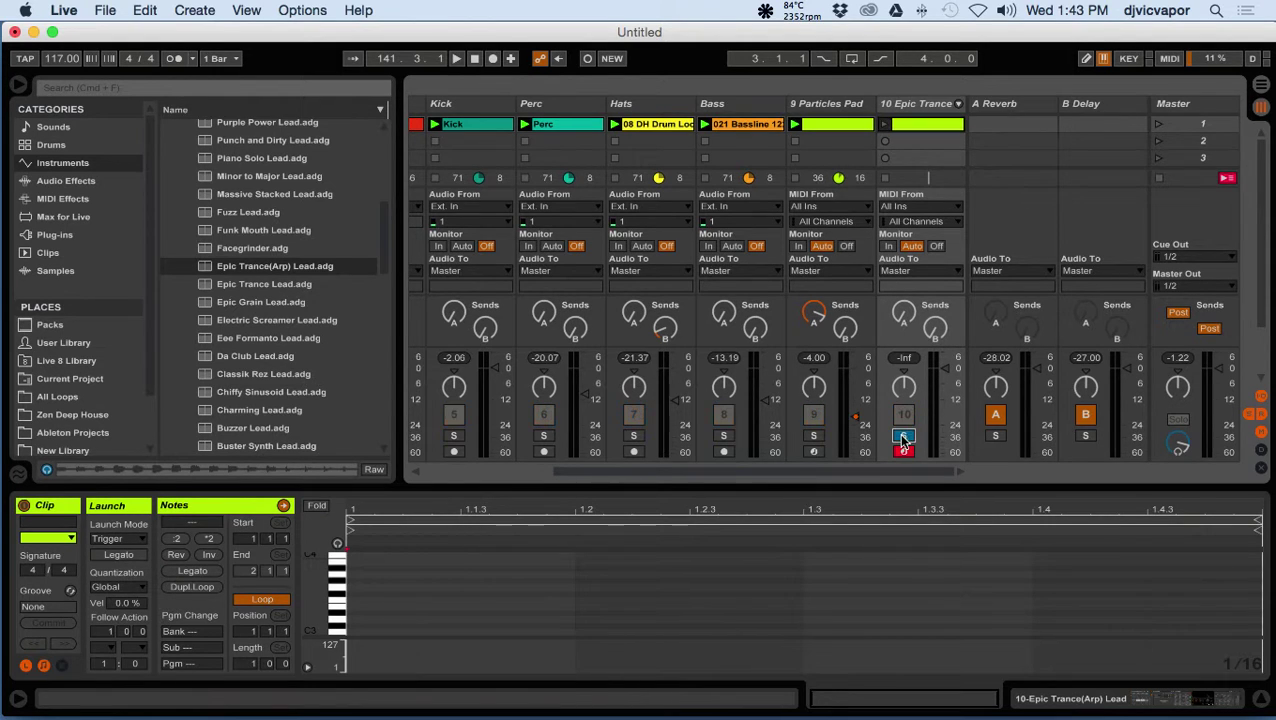
click(886, 128)
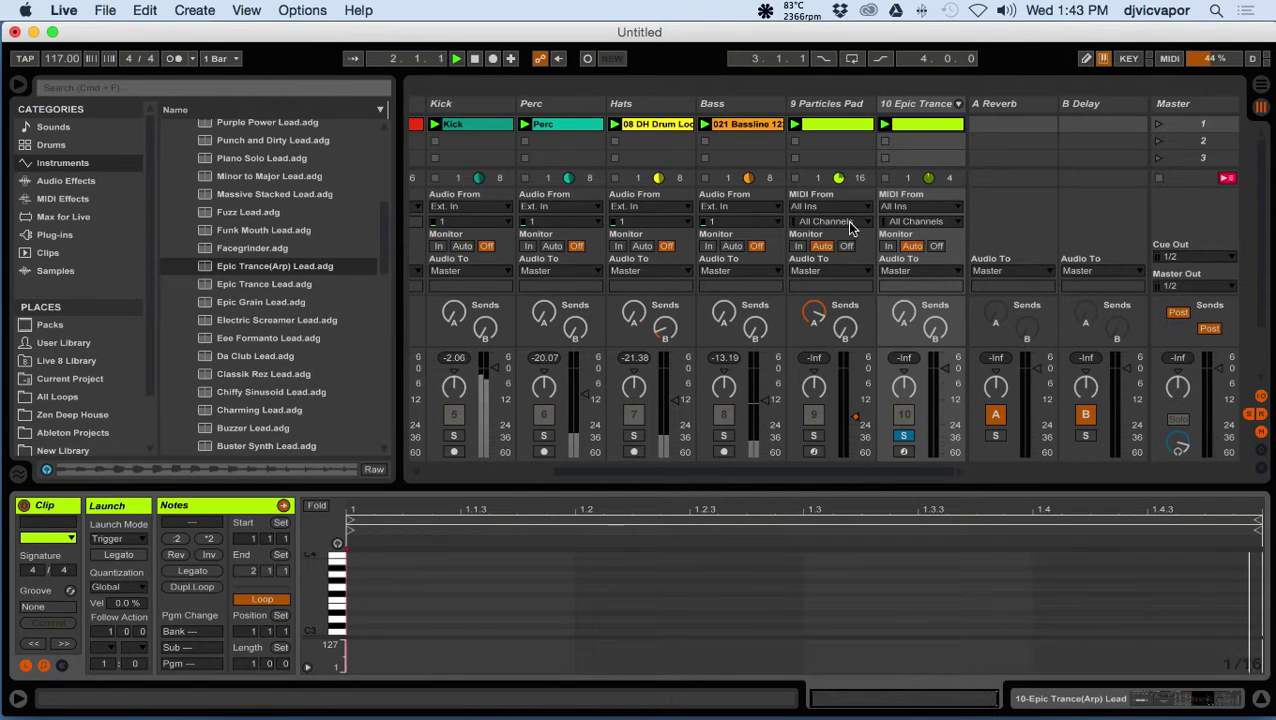
Enlarge the note editor and add a sixteenth-length C2 note at the start of the track 10 clip.
drag(748, 490, 775, 285)
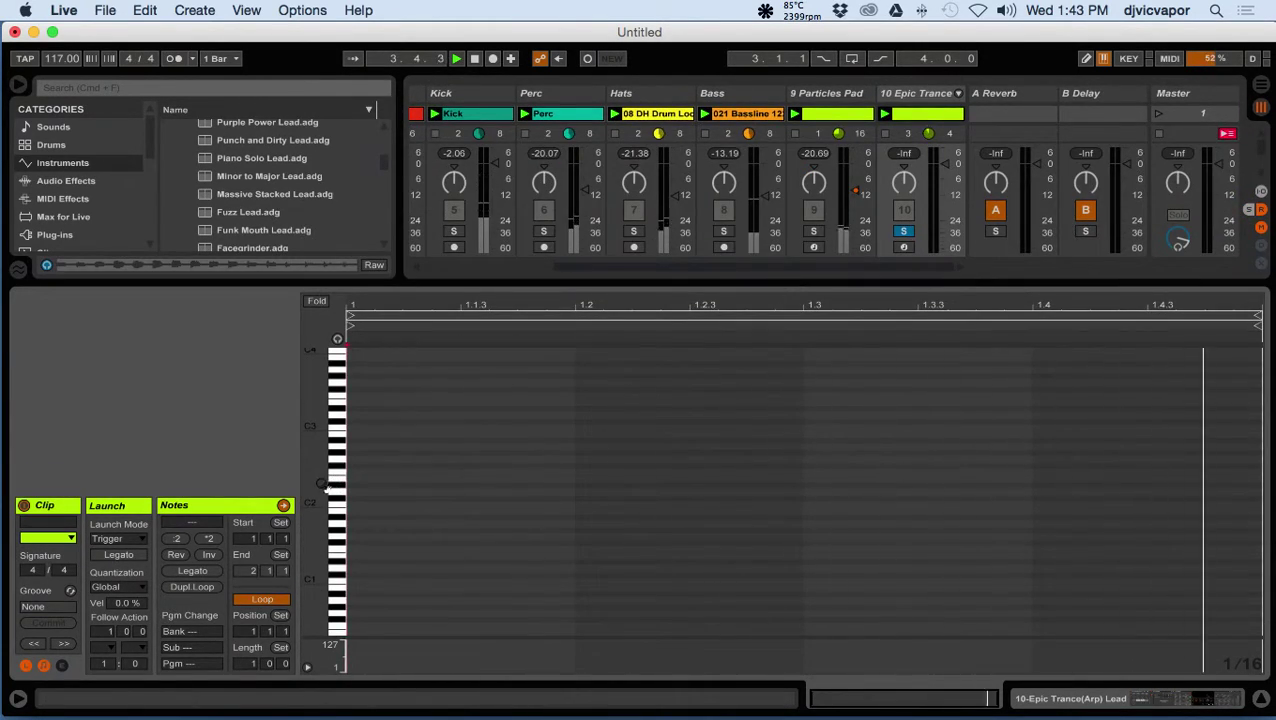
drag(336, 483, 374, 548)
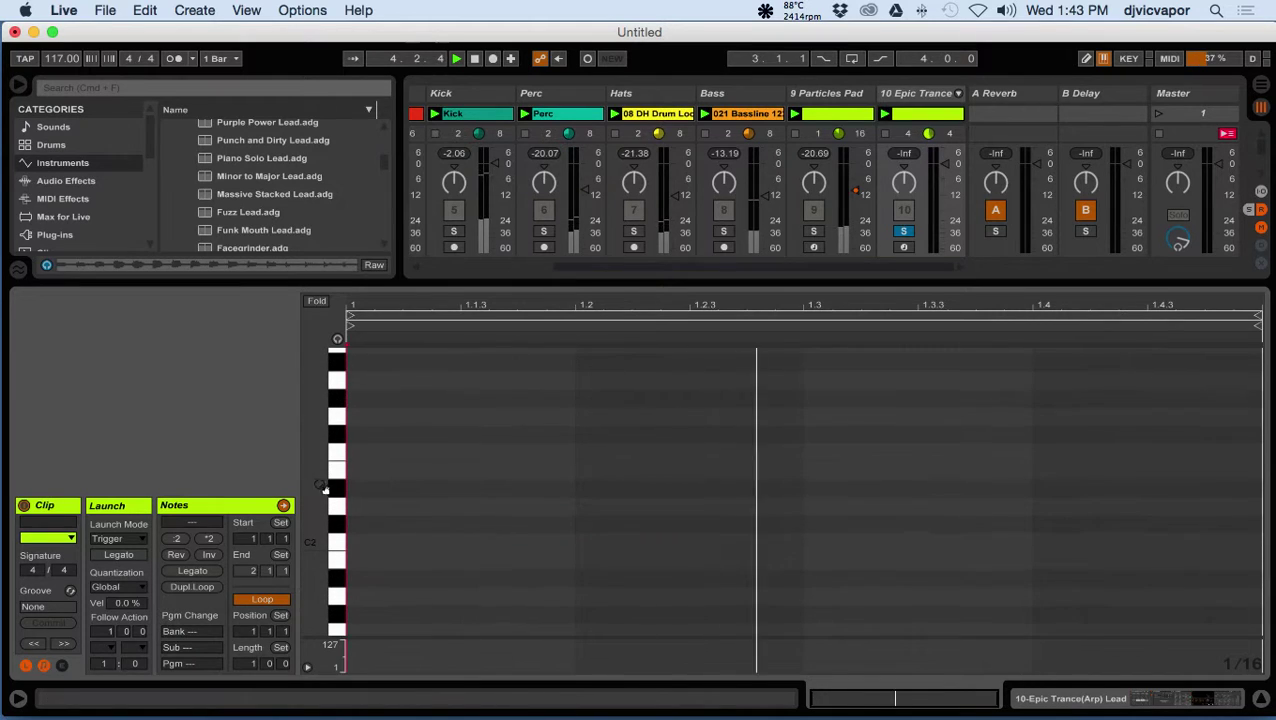
double_click(371, 548)
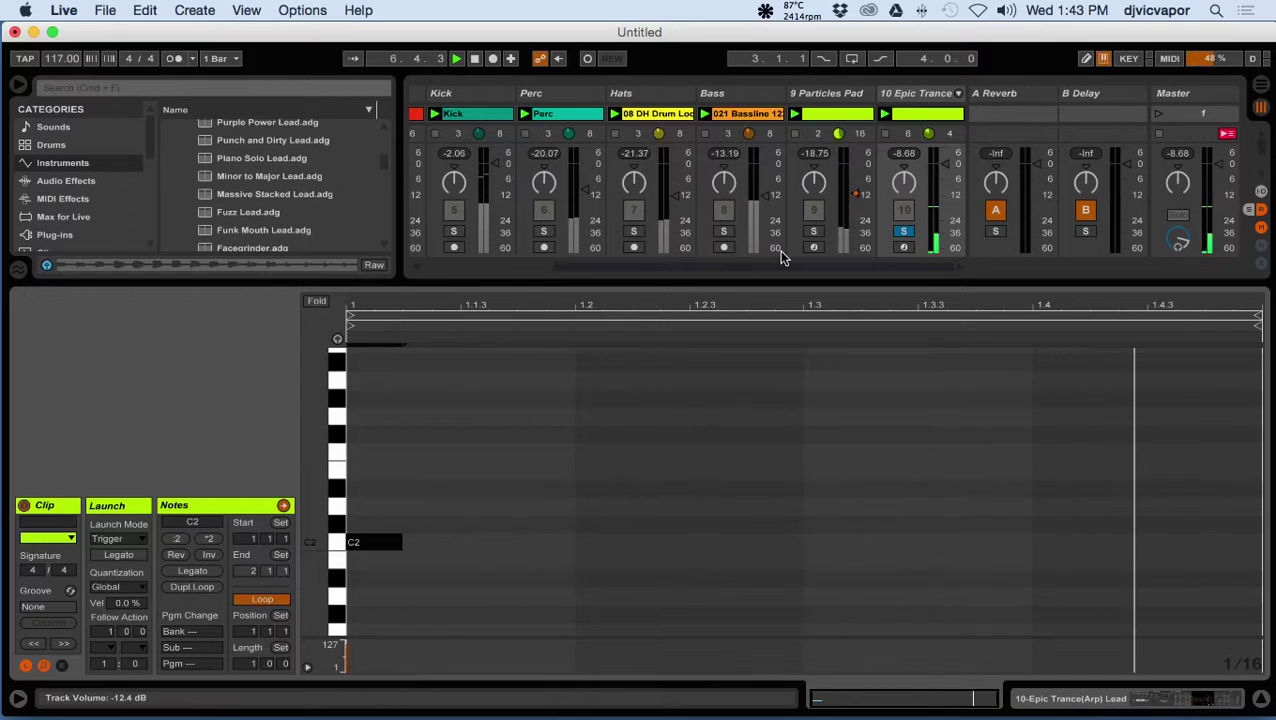
Turn off solo on track 10 and lower its volume to about -3.7 dB.
click(903, 231)
click(903, 231)
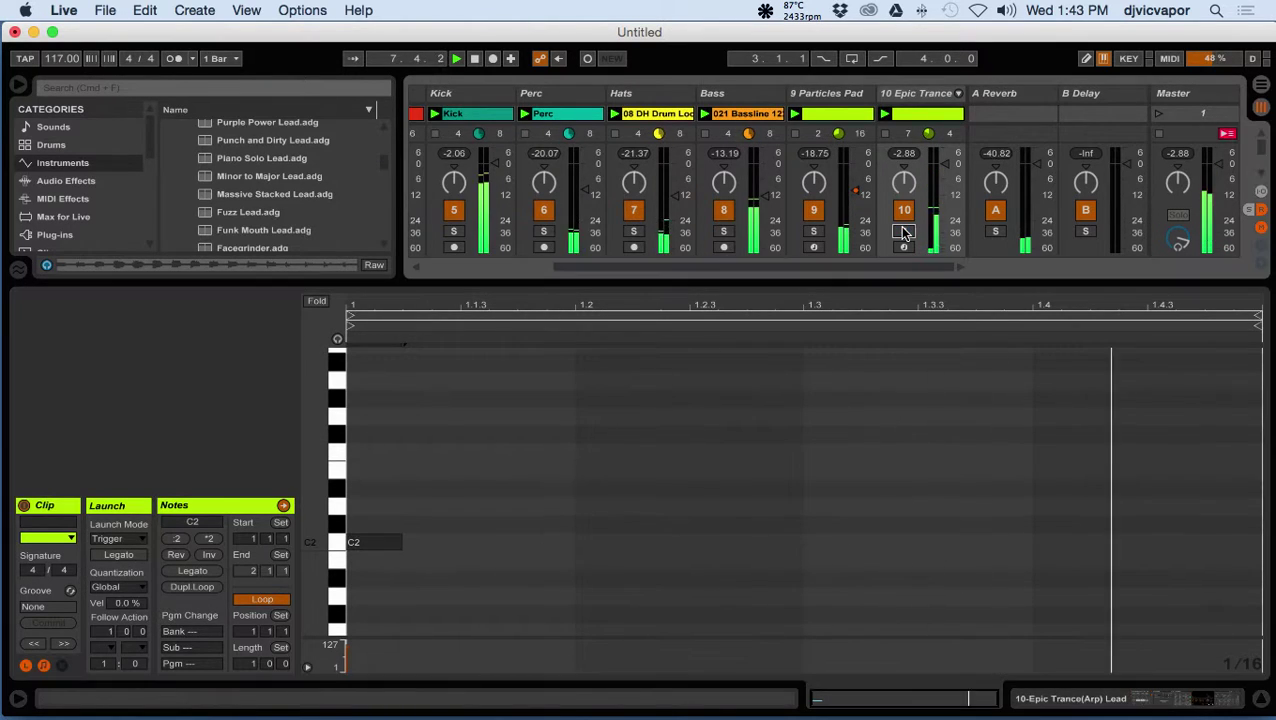
drag(953, 165, 945, 178)
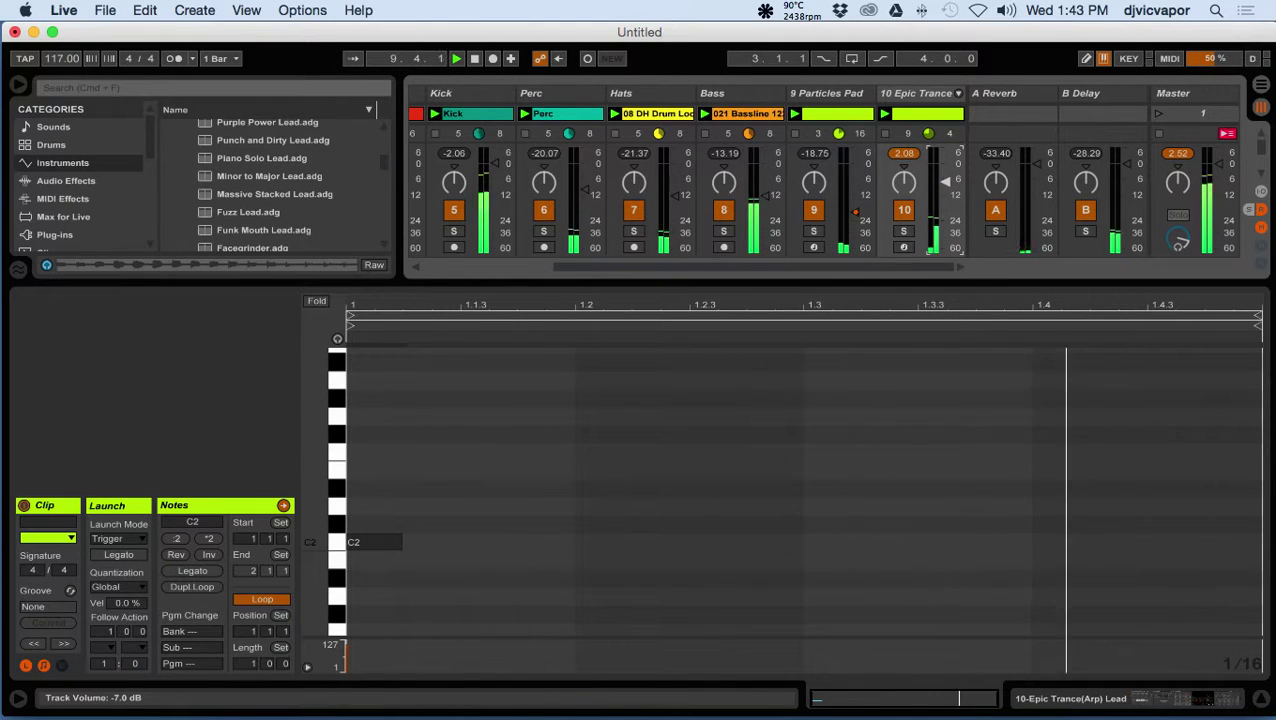
drag(945, 179, 950, 185)
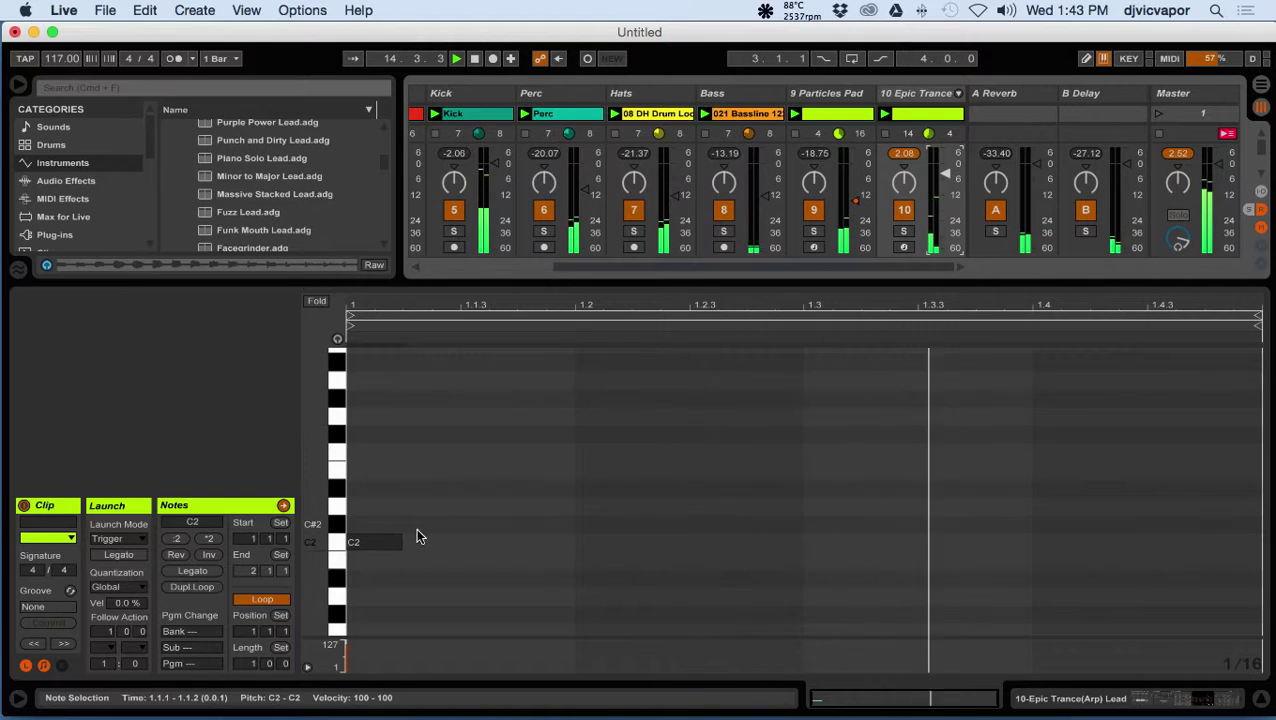
Shift the C2 note to 1.1.2 and add a second C2 note spanning 1.2.2 to 1.3.1.
click(393, 549)
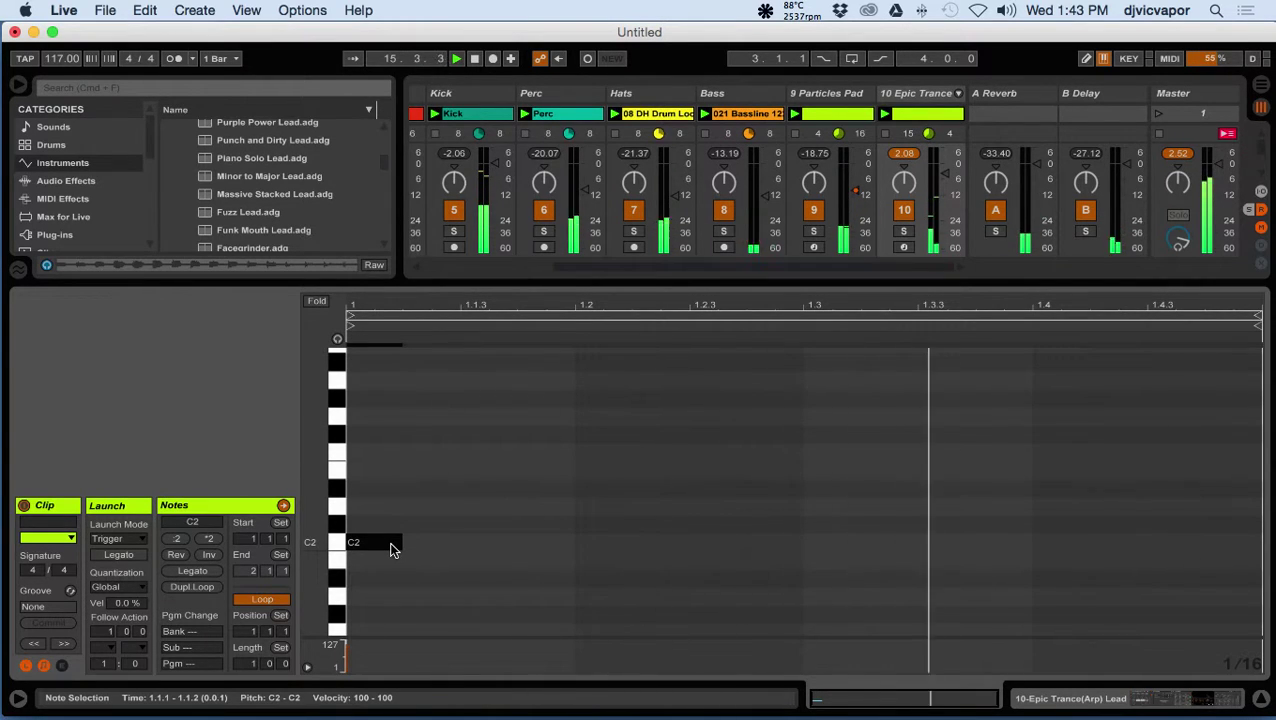
key(Right)
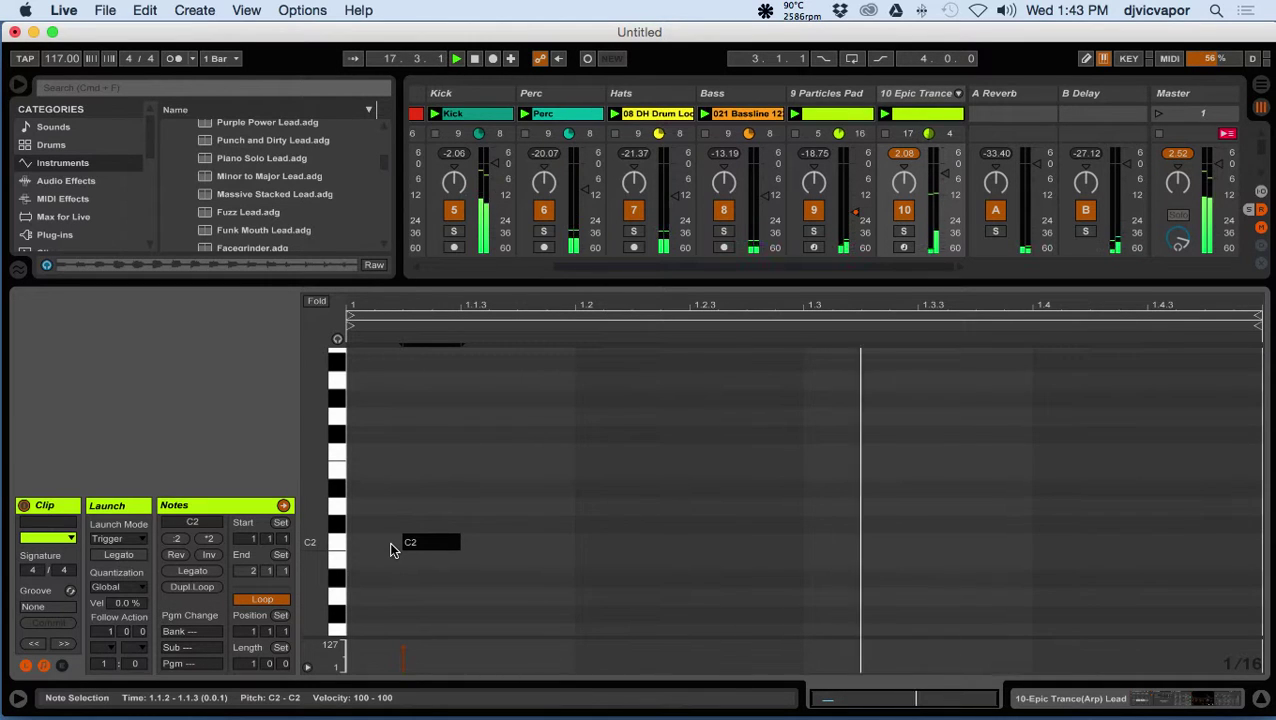
double_click(642, 543)
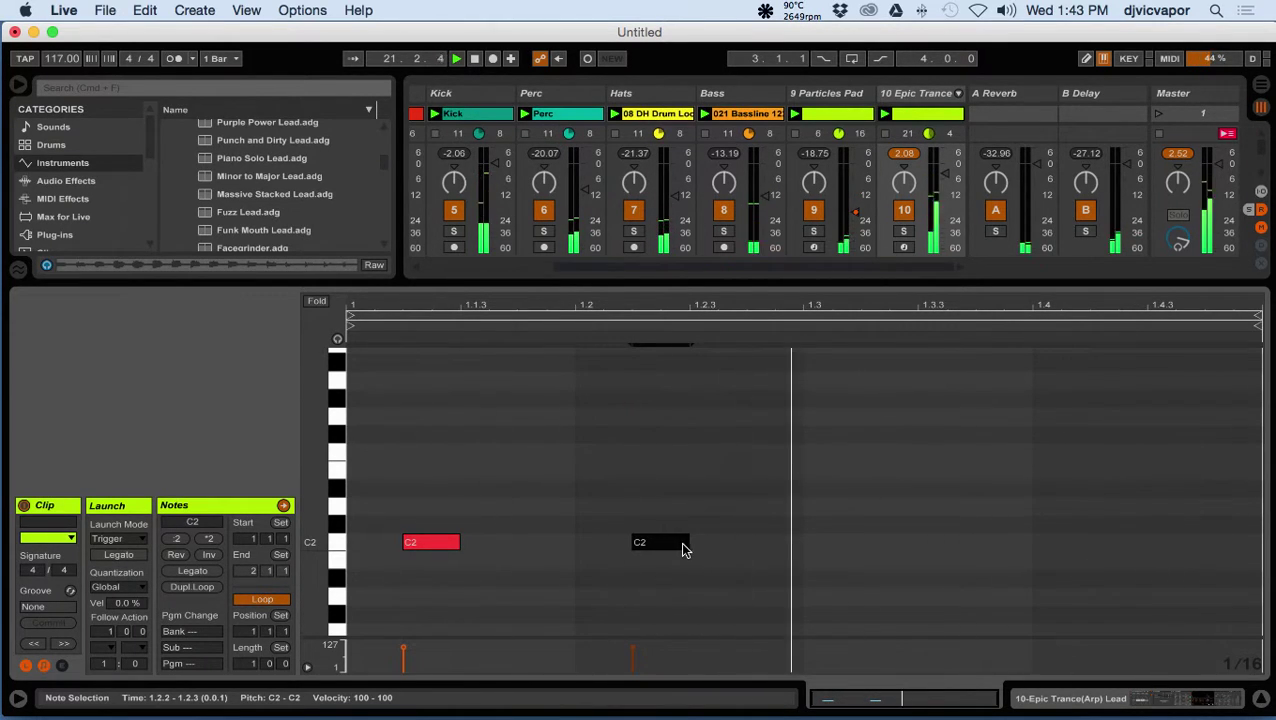
drag(686, 543, 792, 546)
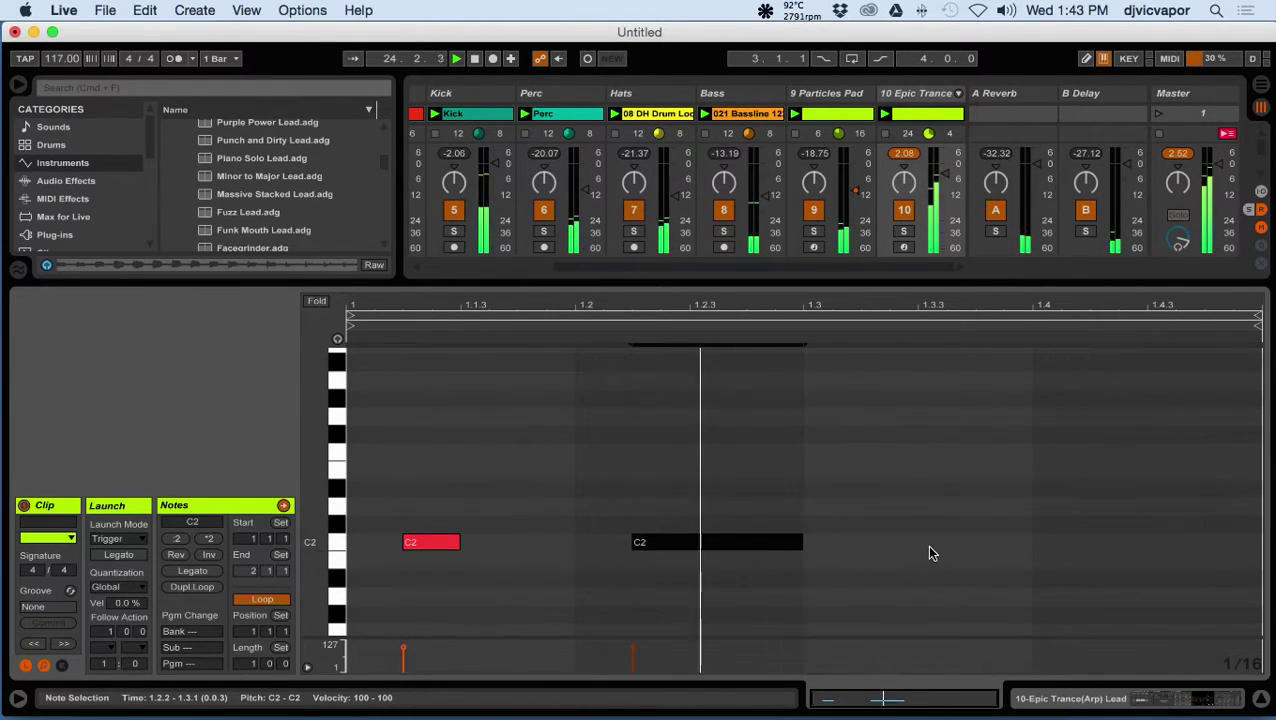
Add E2 notes at 1.3.3 and 1.3.4, shortening the first to about half a sixteenth.
double_click(922, 472)
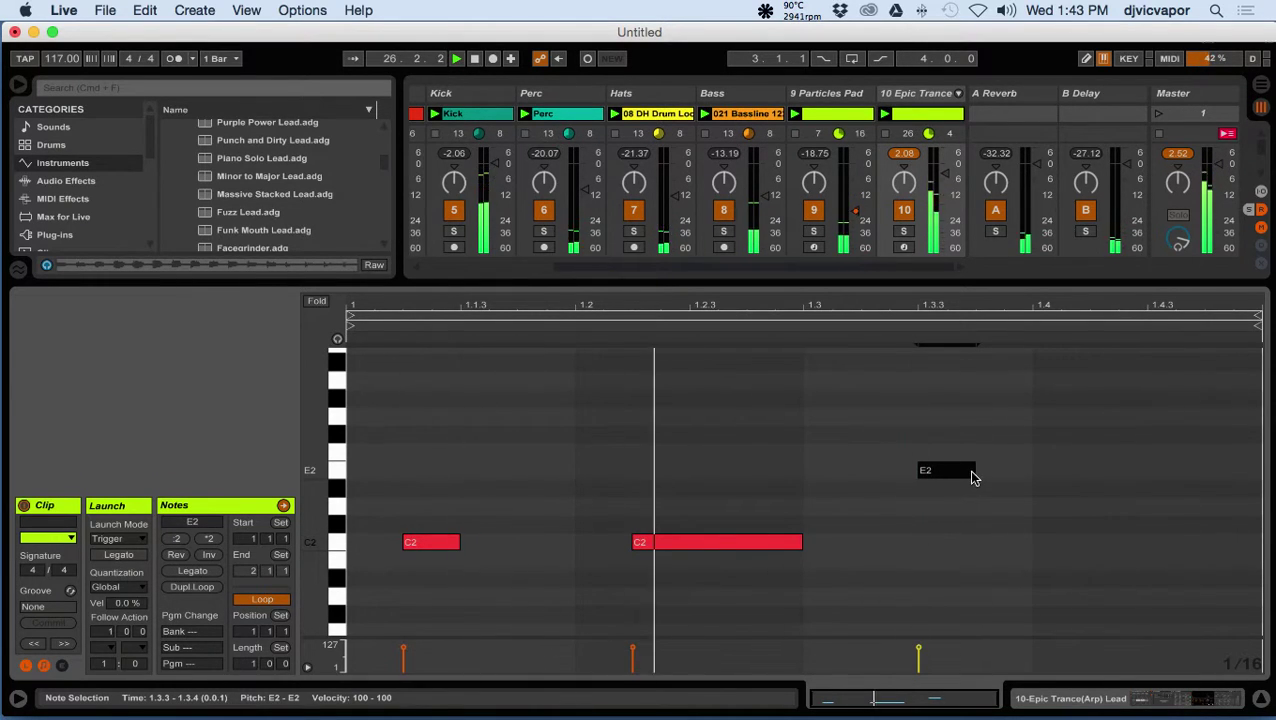
drag(972, 470, 945, 470)
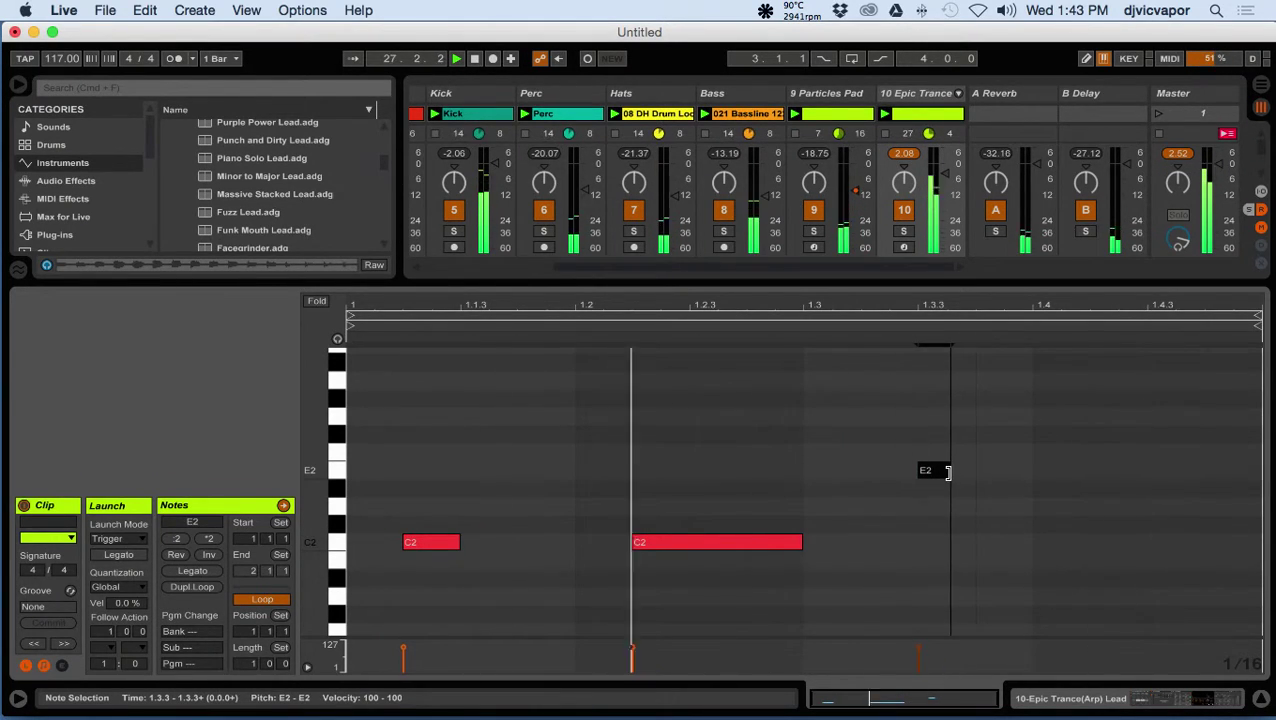
double_click(988, 474)
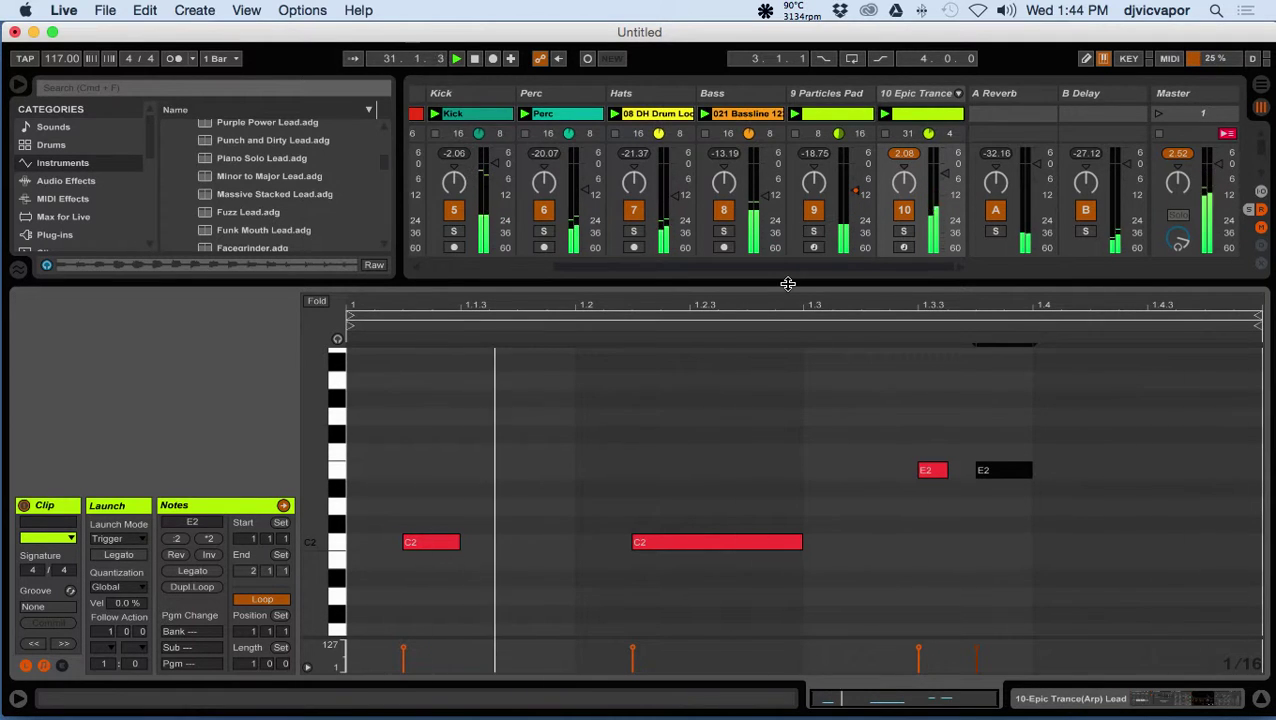
Fold the note editor to the used pitches and reduce the clip view's height to reveal the full mixer.
drag(786, 285, 786, 370)
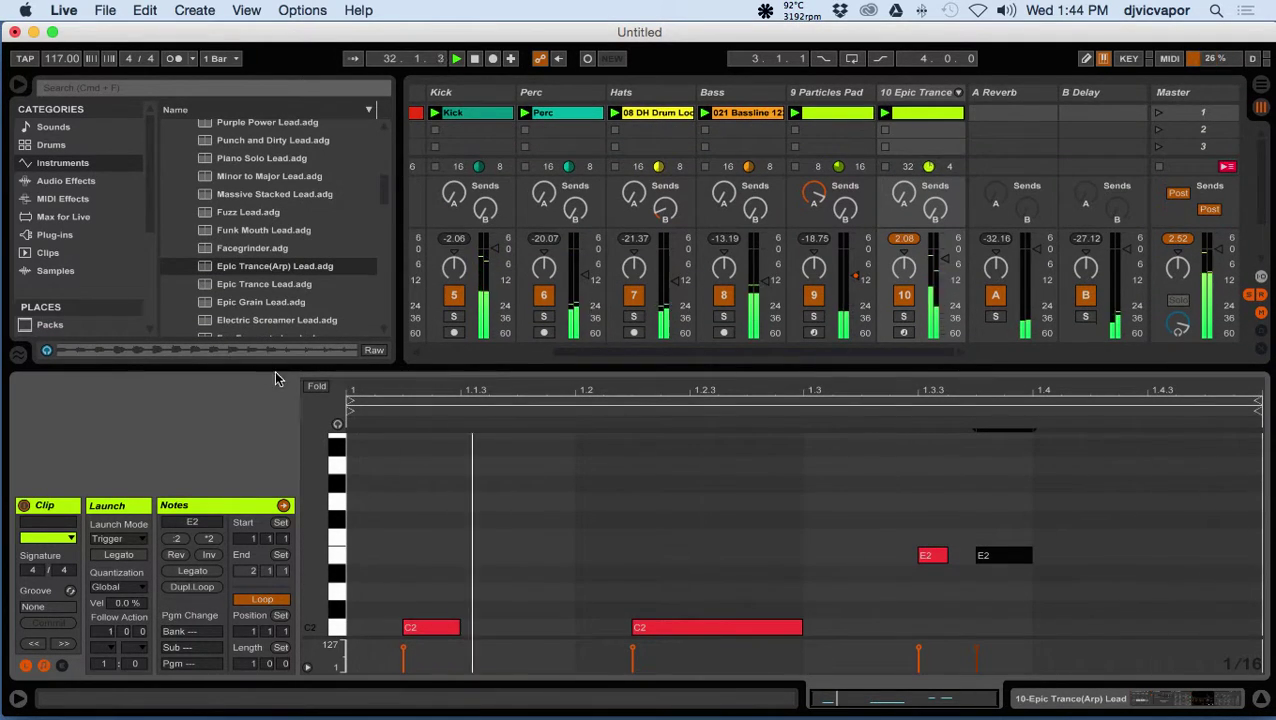
click(316, 386)
drag(602, 376, 604, 530)
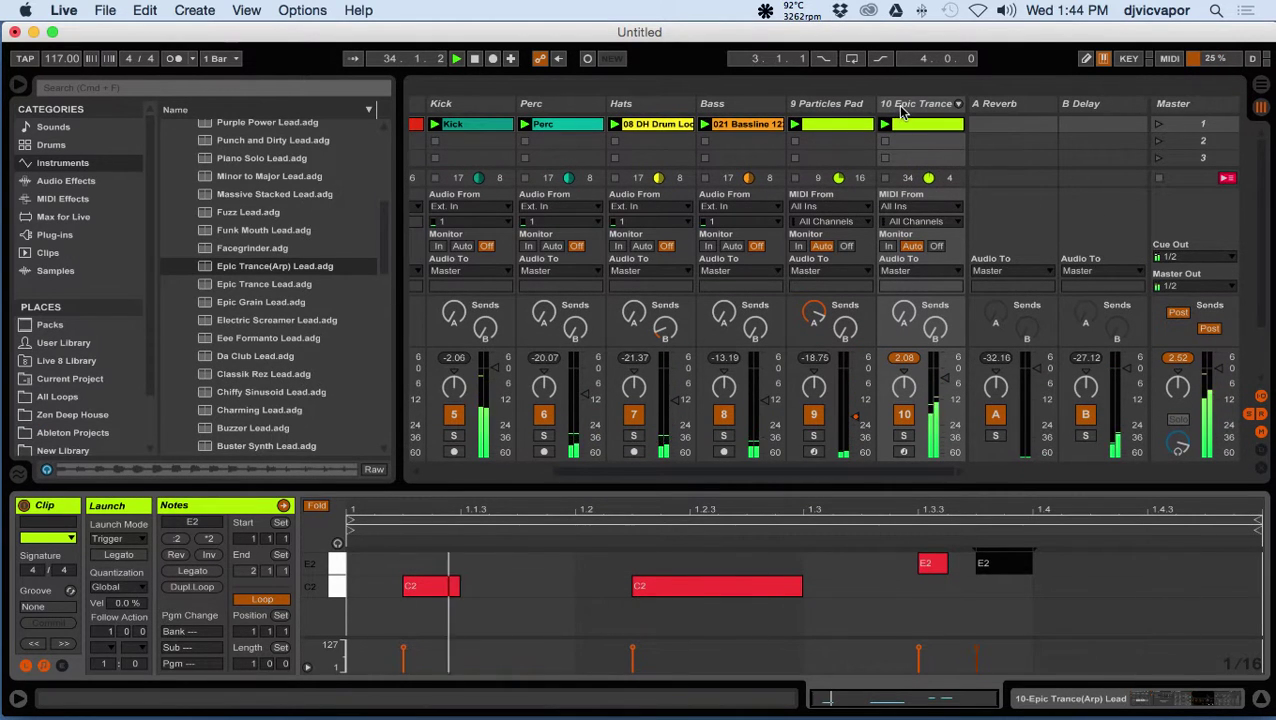
Show track 10's devices, reveal the Epic Trance Arp rack's macros and hide its chain list.
double_click(899, 105)
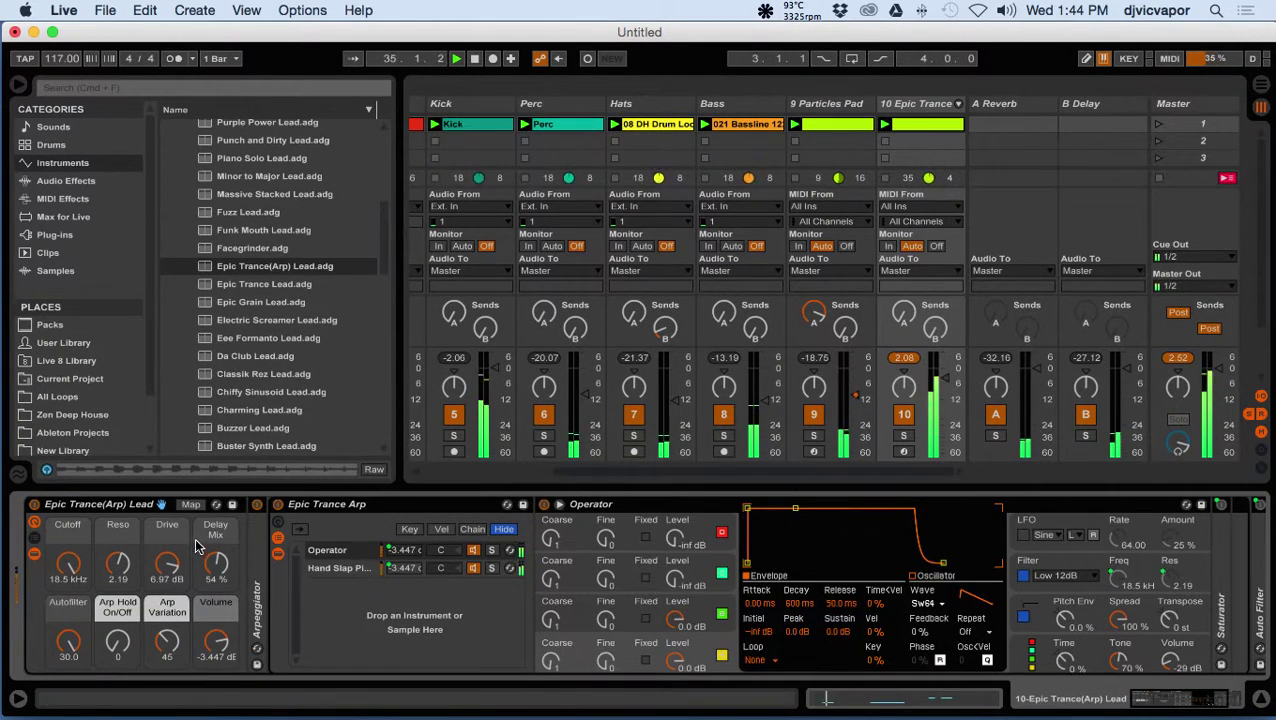
click(279, 530)
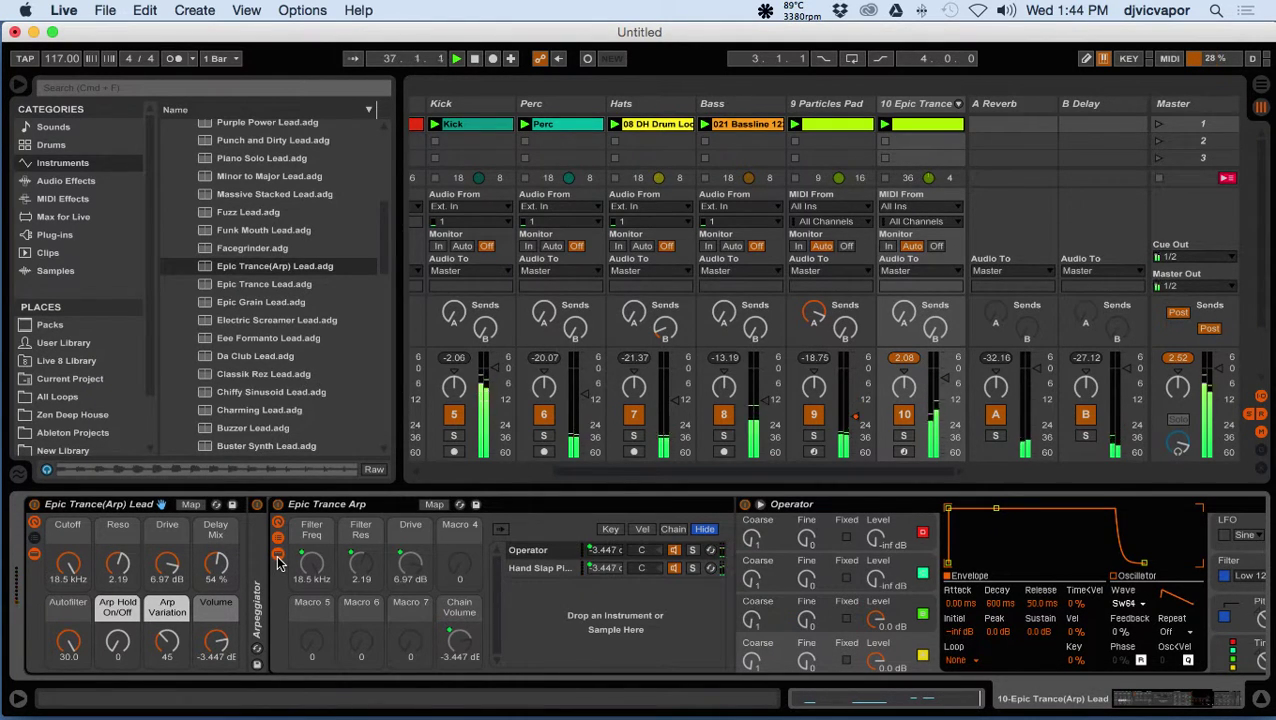
click(279, 540)
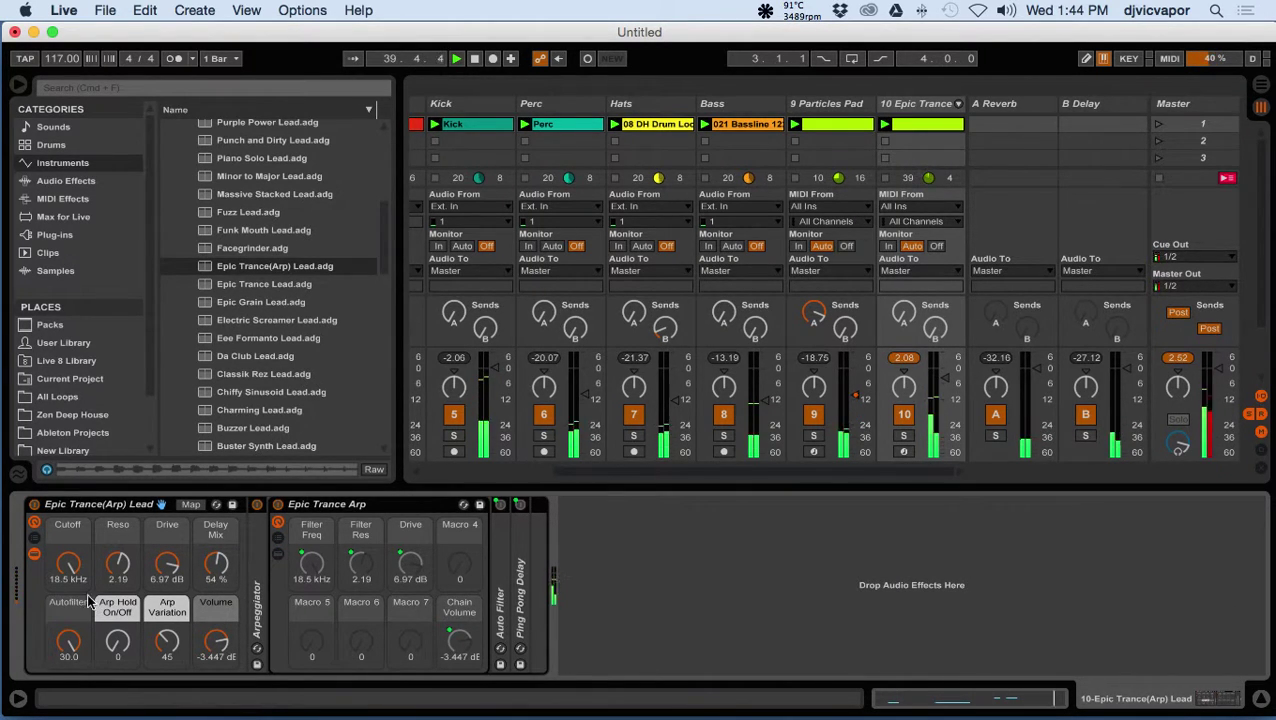
Set the Epic Trance(Arp) Lead rack's Cutoff to 804 Hz and Autofilter to 11.1, and try Arp Hold at 88.
drag(68, 563, 68, 600)
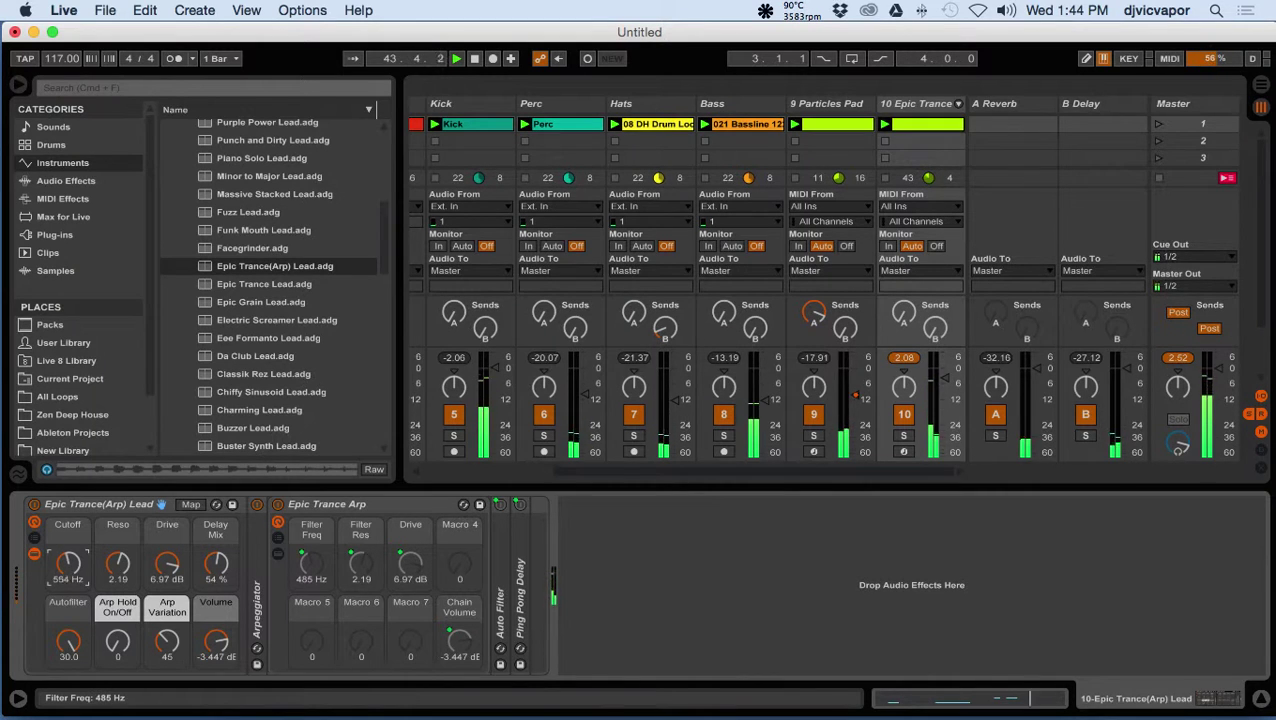
drag(68, 572, 68, 563)
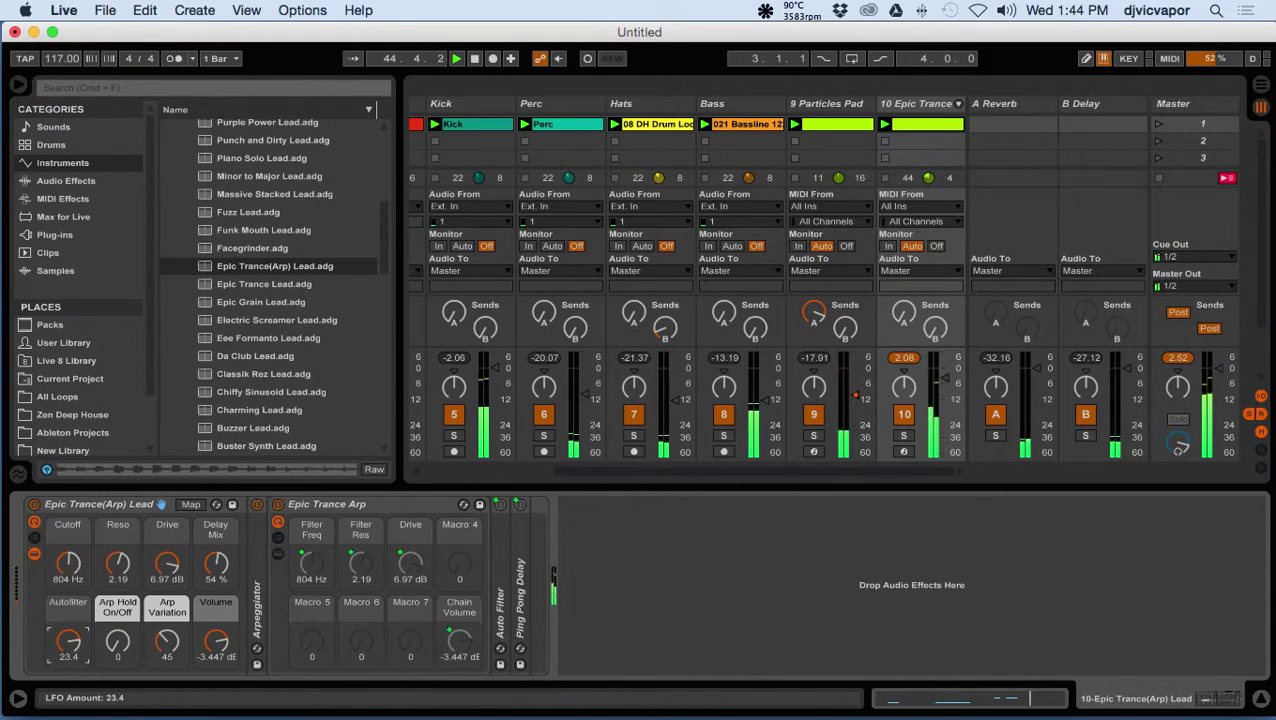
drag(68, 640, 117, 628)
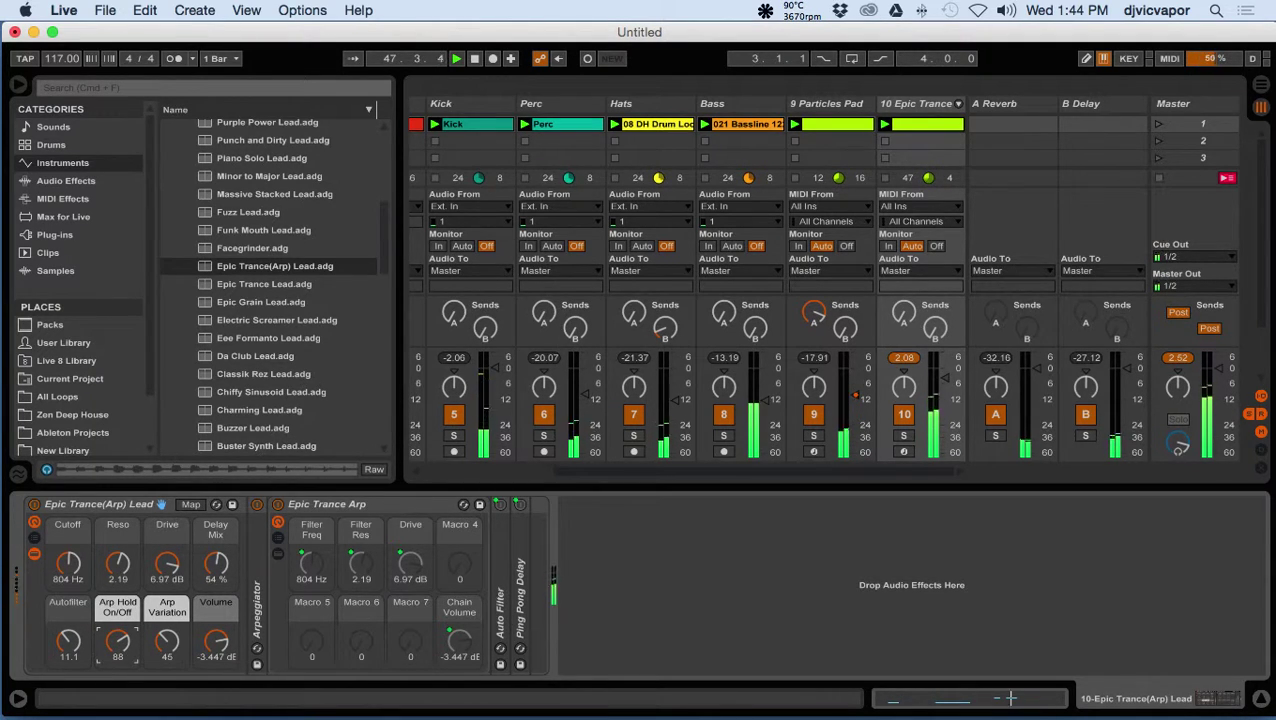
Return Arp Hold to 0 and lower track 10's volume to about -13 dB.
drag(117, 628, 117, 645)
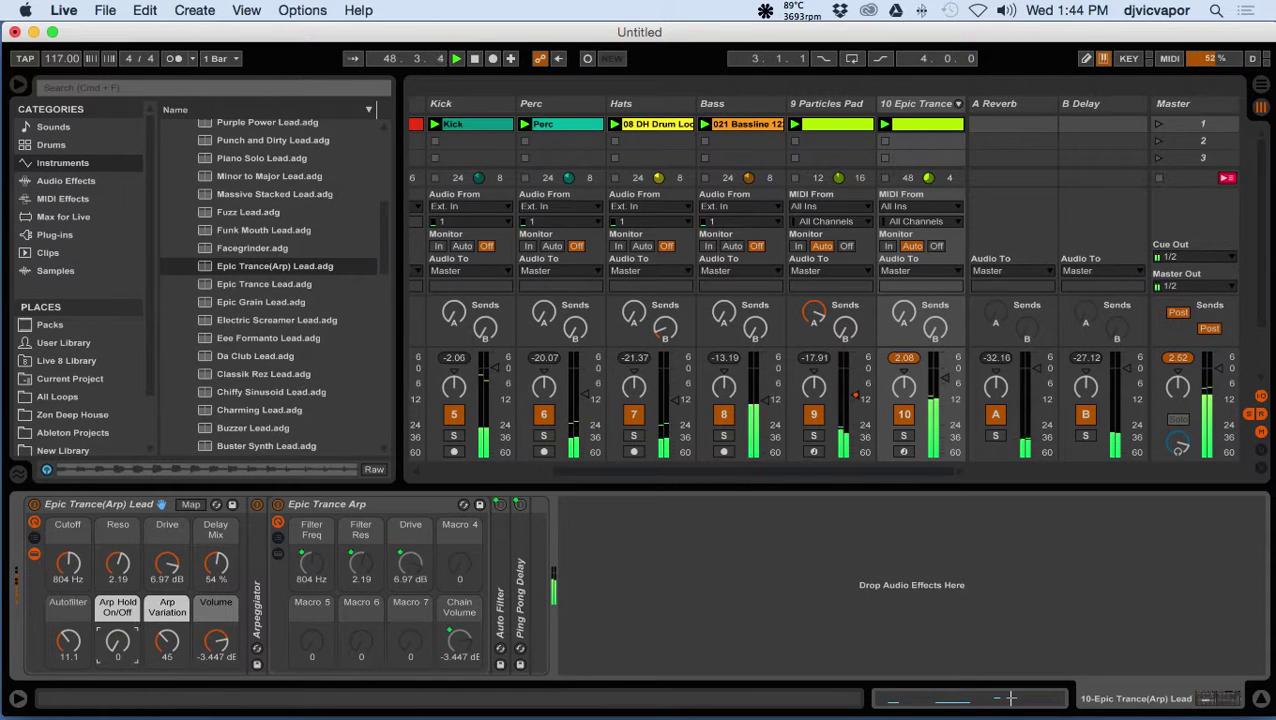
drag(76, 580, 76, 572)
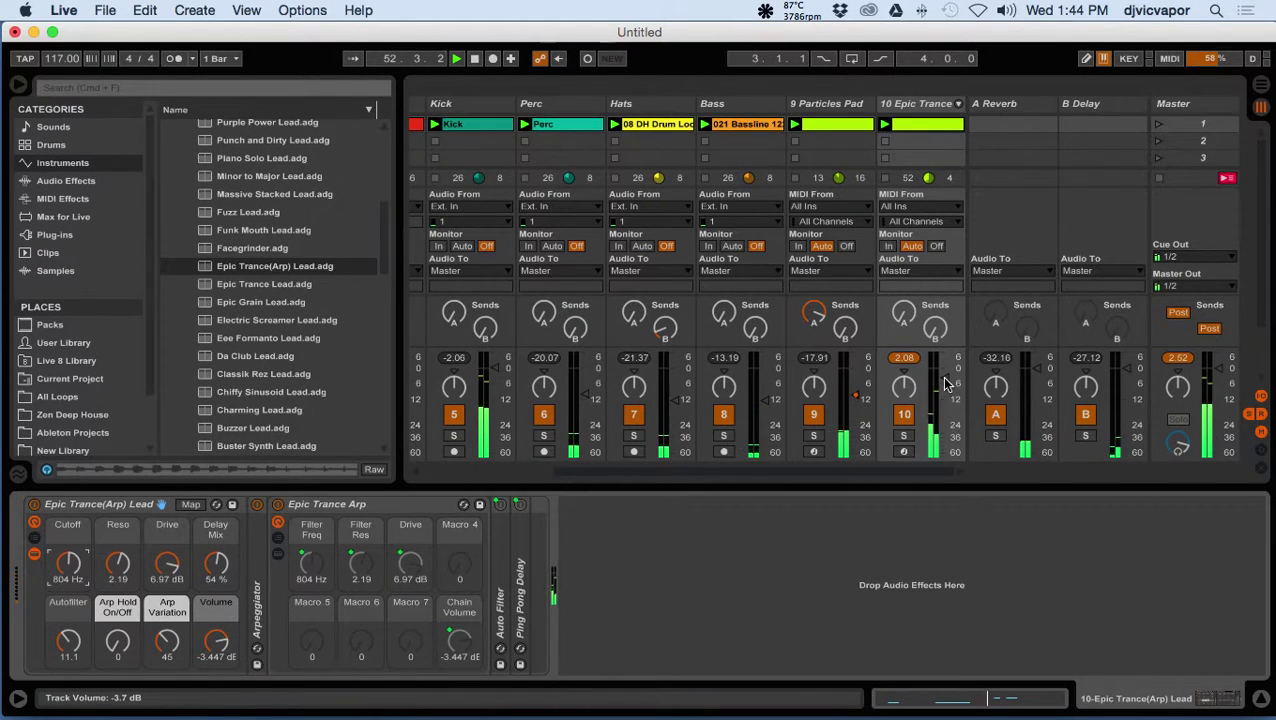
drag(945, 383, 945, 399)
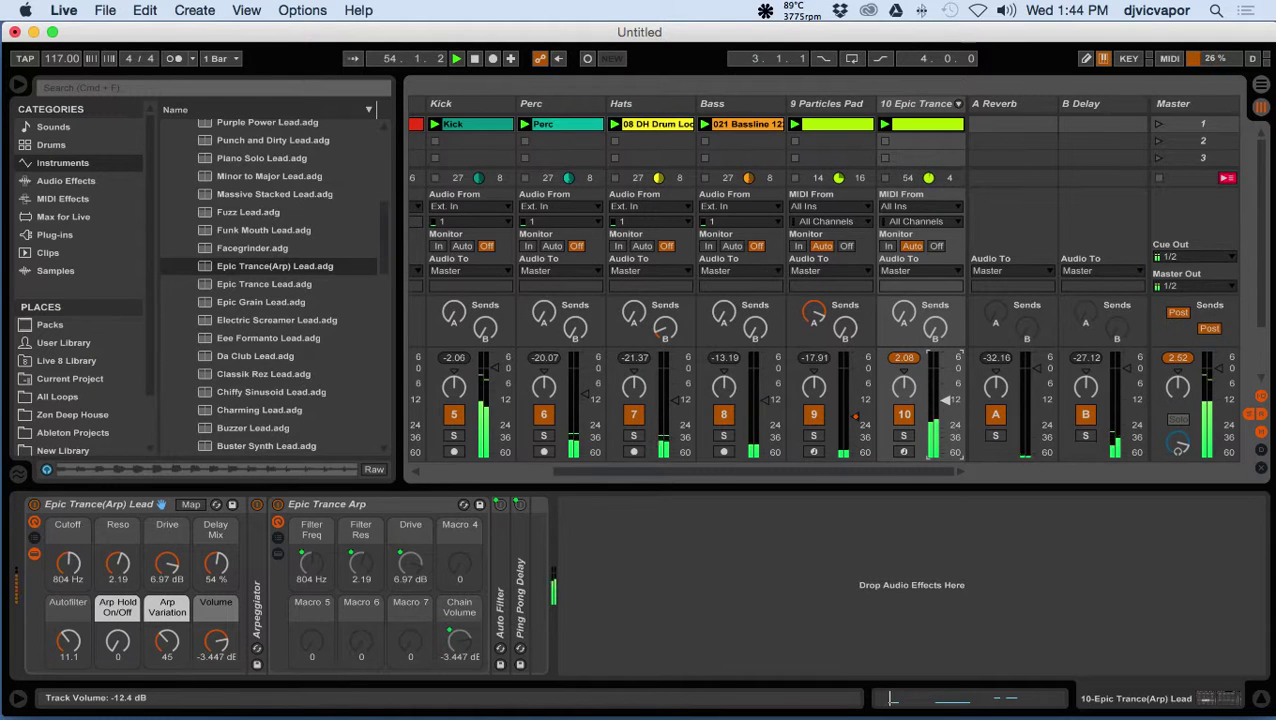
Rename the Particles Pad track as Pad and the Epic Trance track as Arp/Lead.
right_click(838, 104)
click(853, 175)
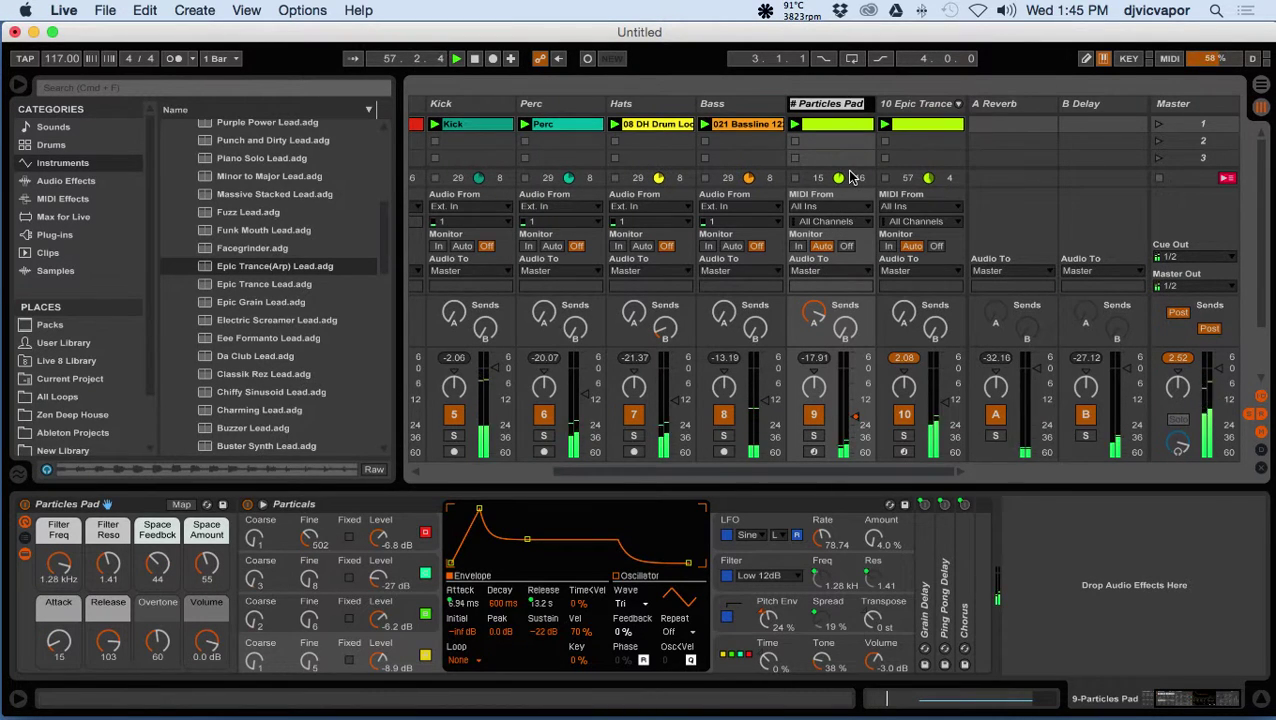
text(Pad)
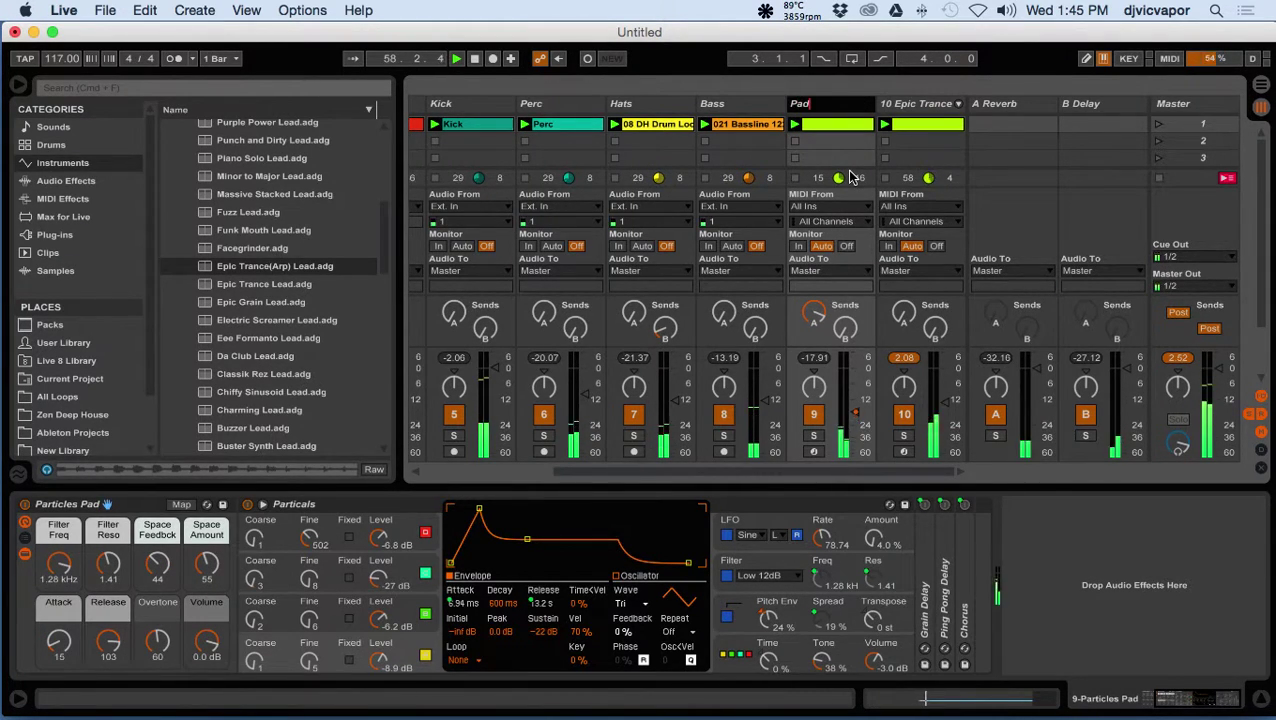
key(Tab)
text(A)
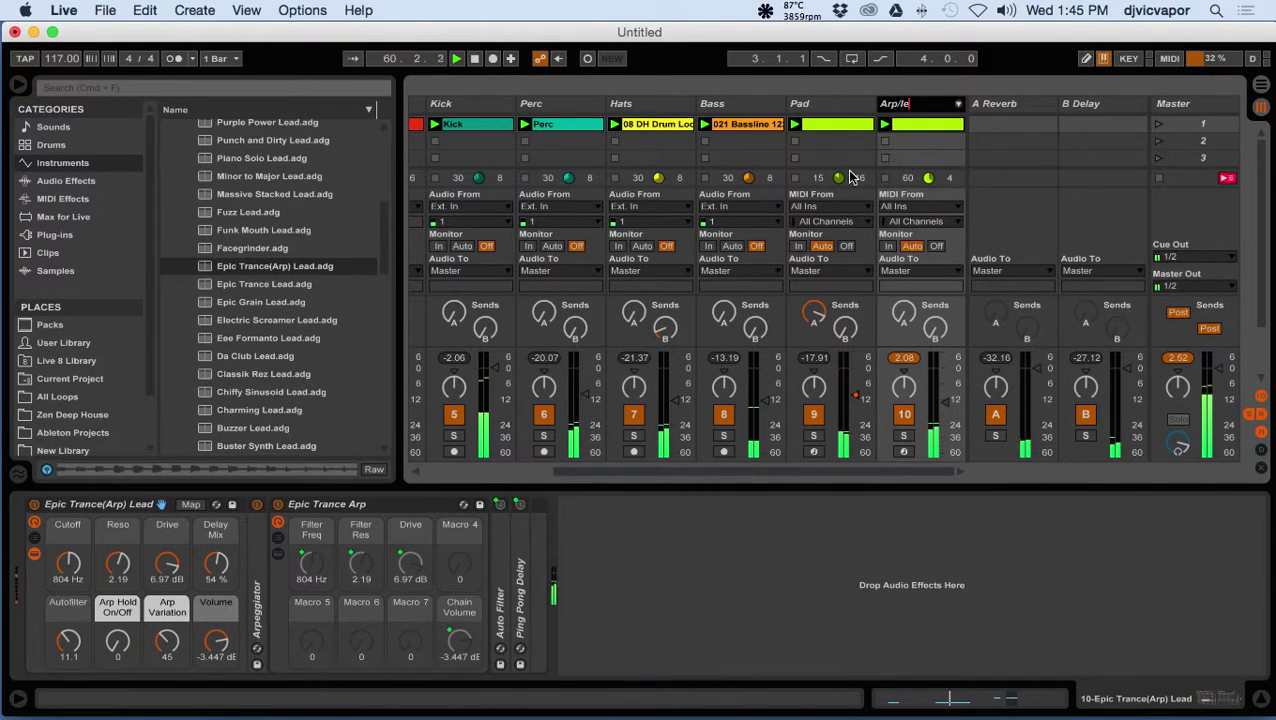
text(rp/Lead)
key(Return)
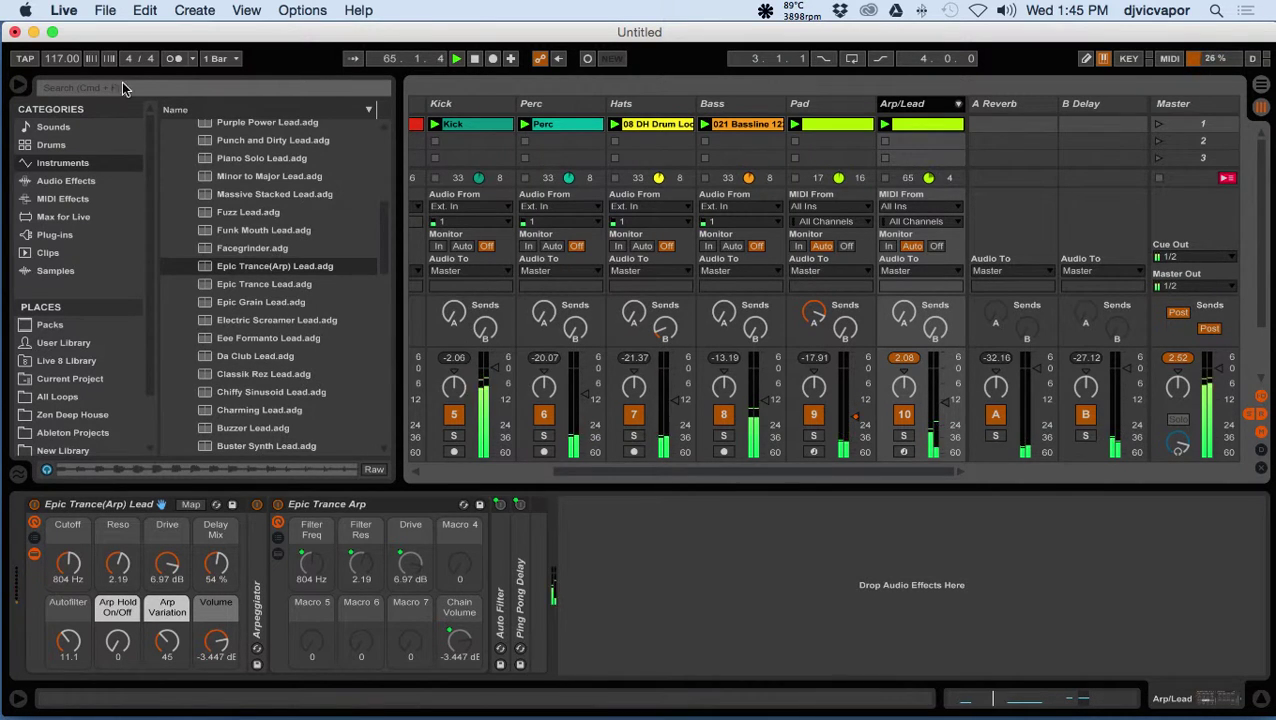
Stop playback with the position reset to 1.1.1 and switch to the Arrangement View with the browser hidden.
double_click(474, 59)
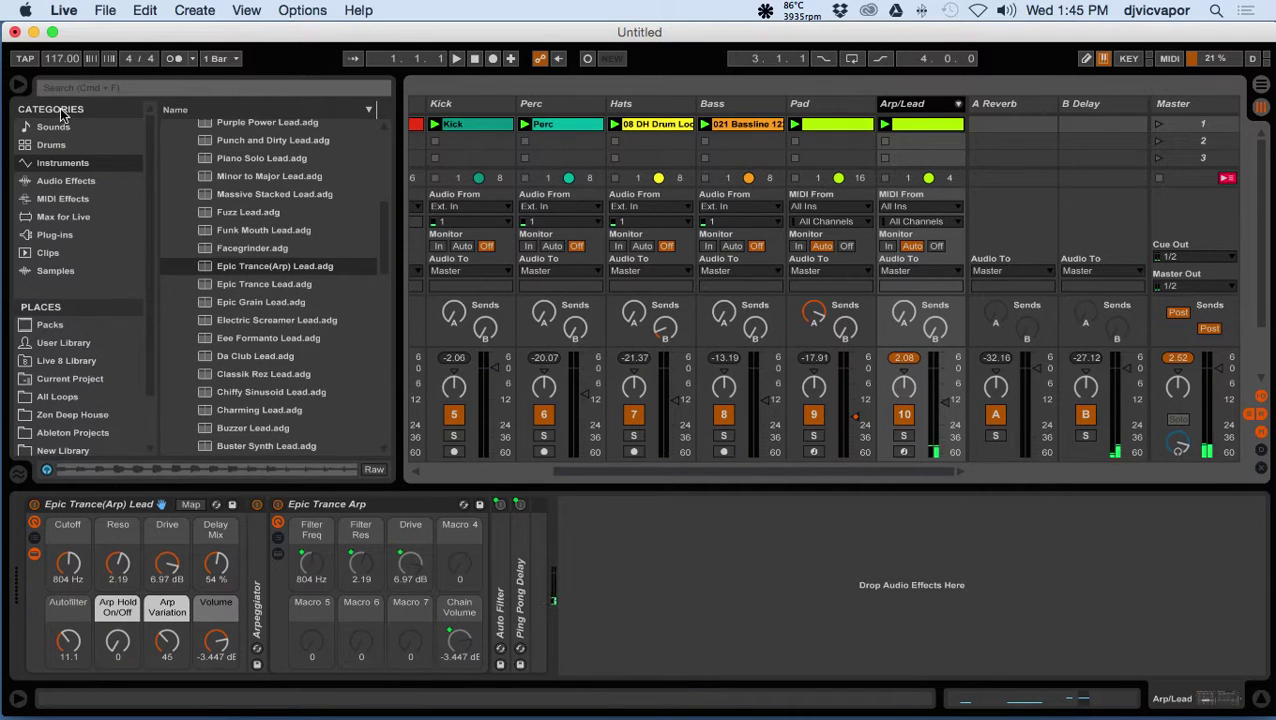
click(18, 85)
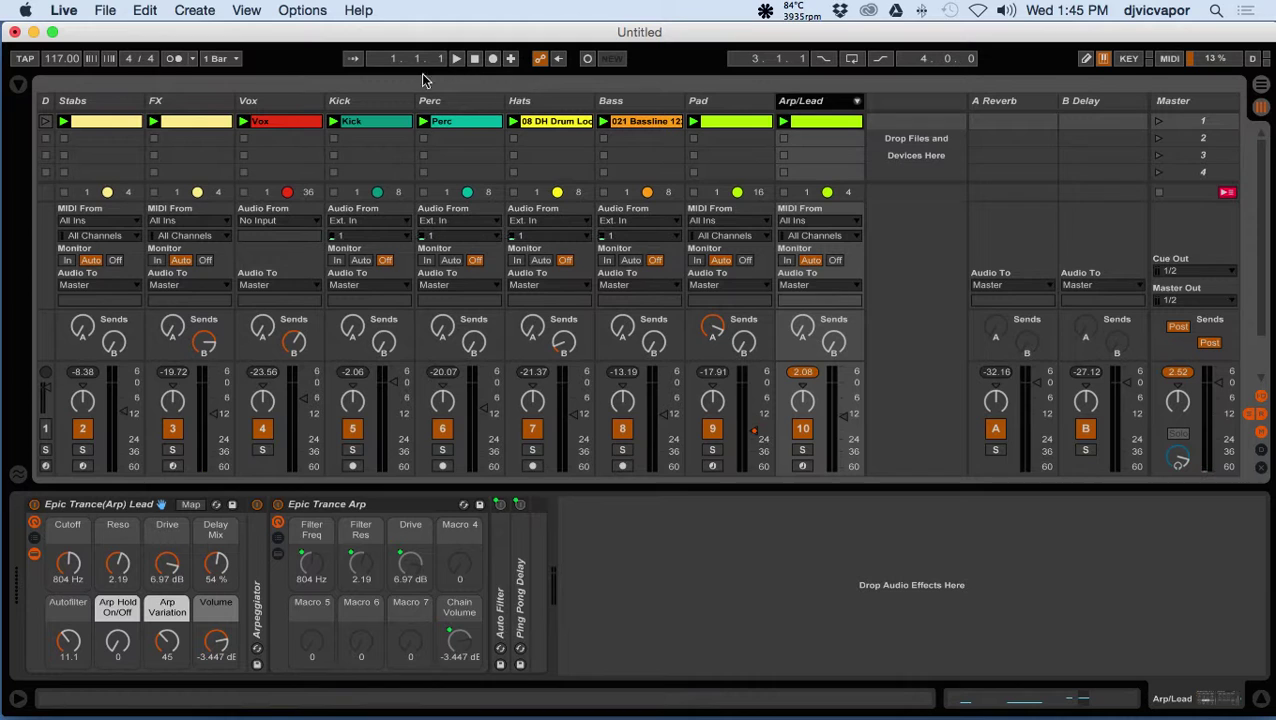
click(1263, 88)
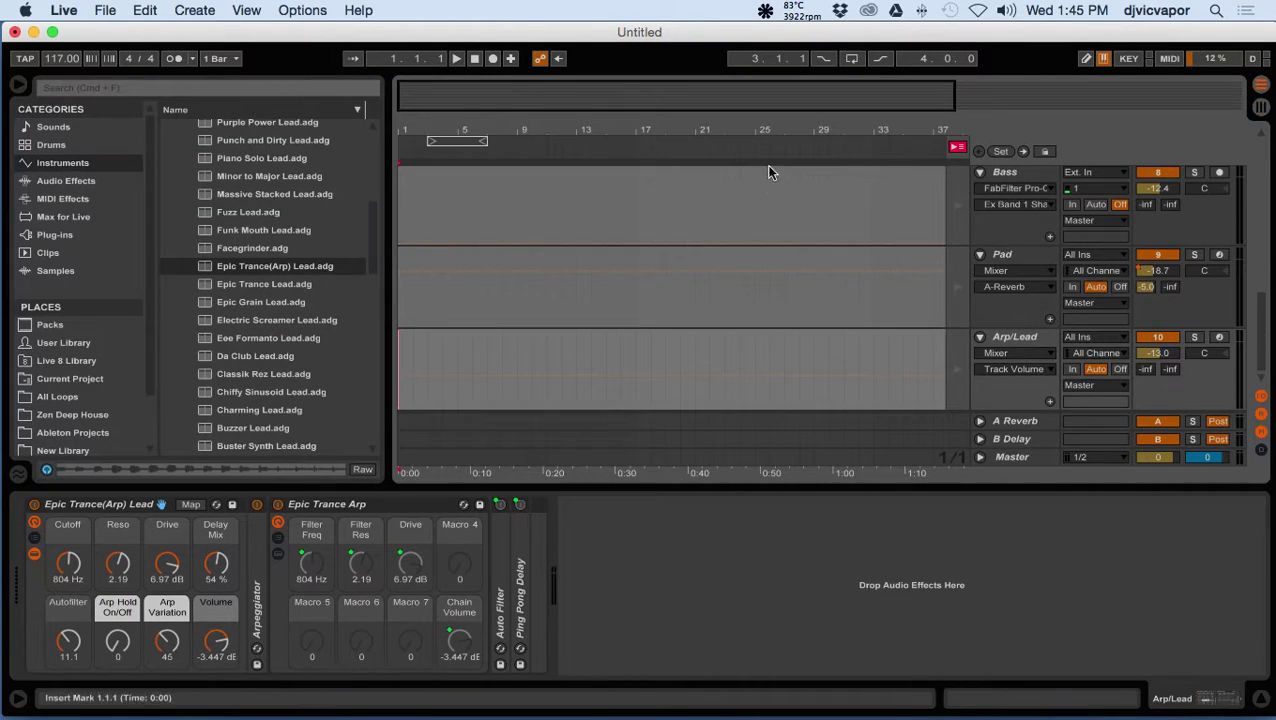
click(20, 85)
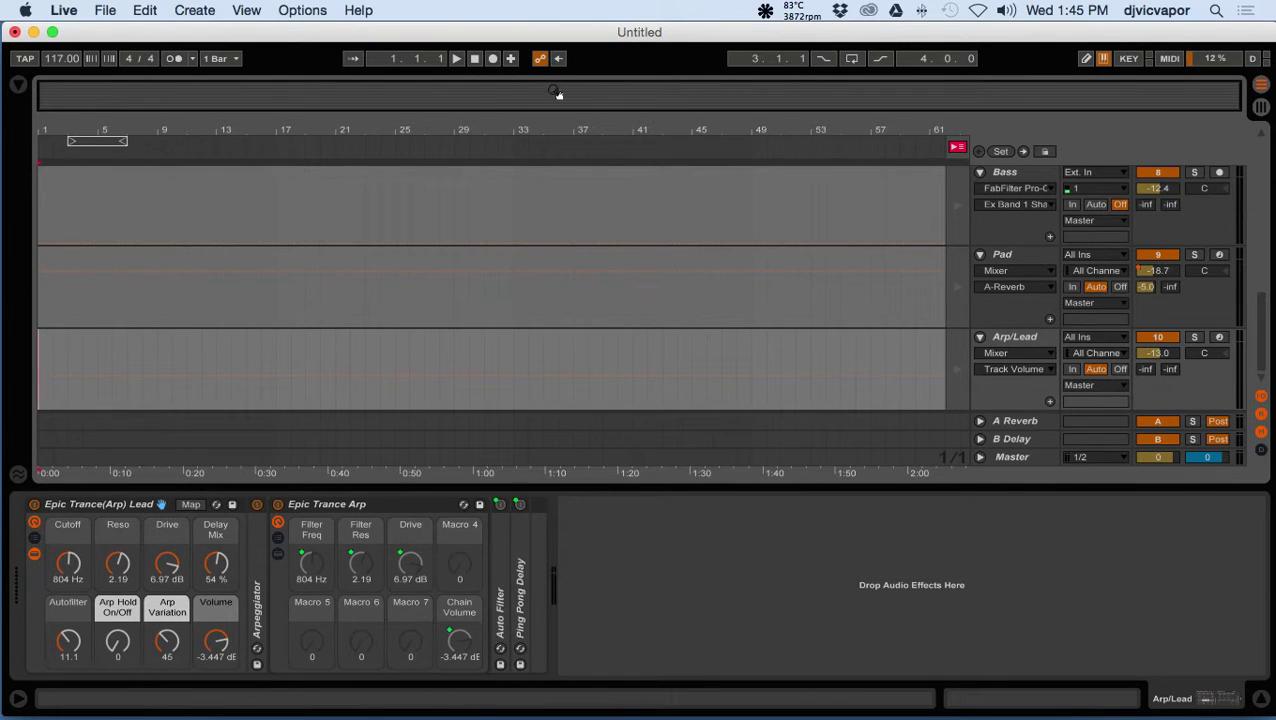
Record the session clips into the arrangement for just over nine bars with the device view hidden, and stop recording.
click(493, 59)
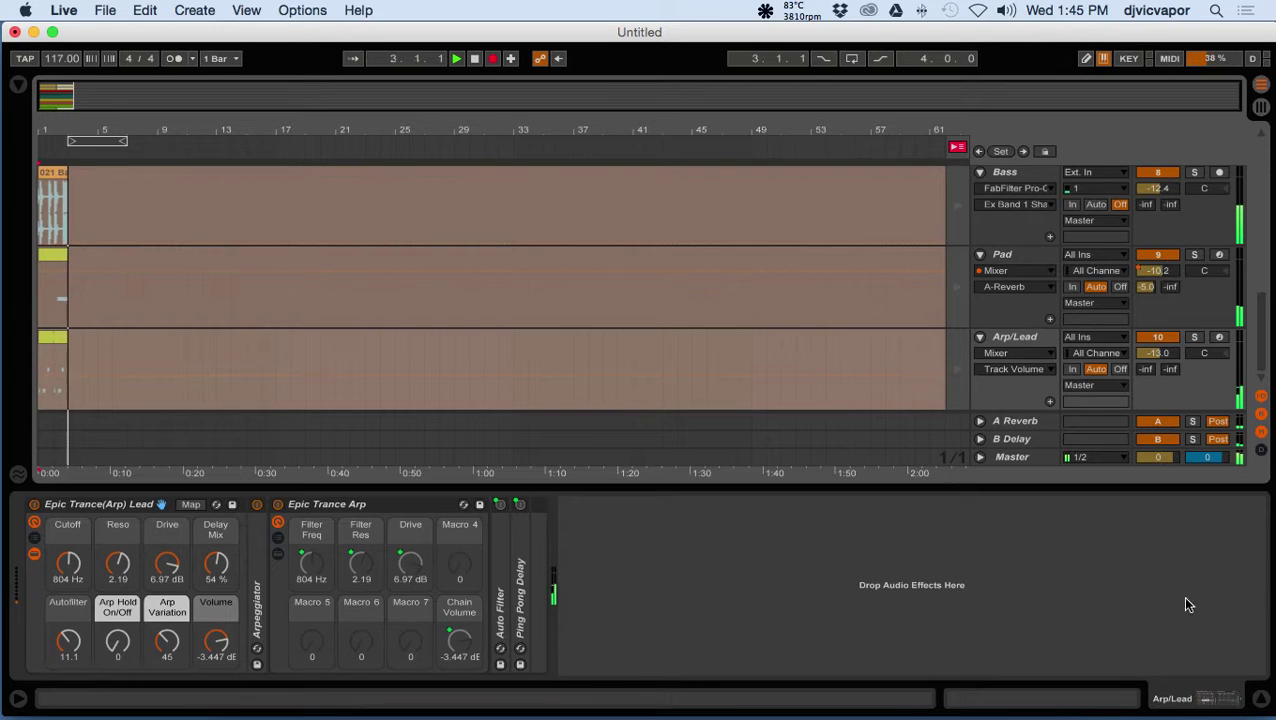
click(1259, 697)
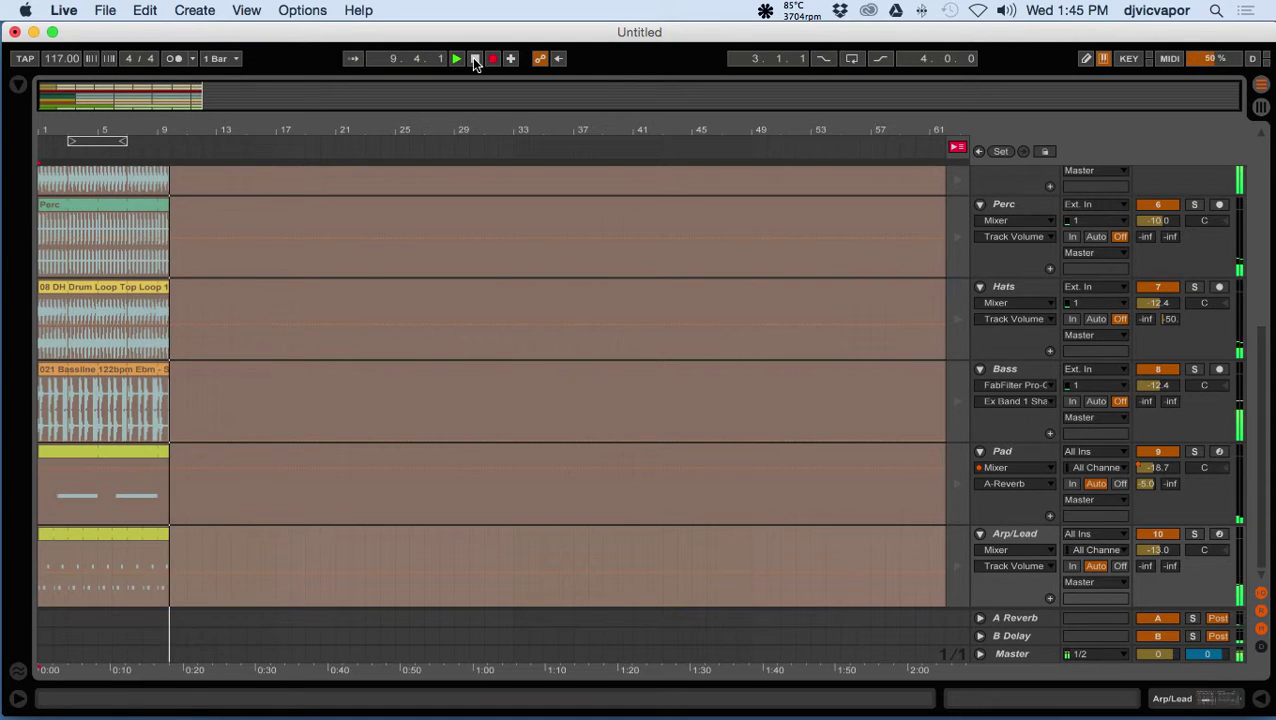
click(476, 61)
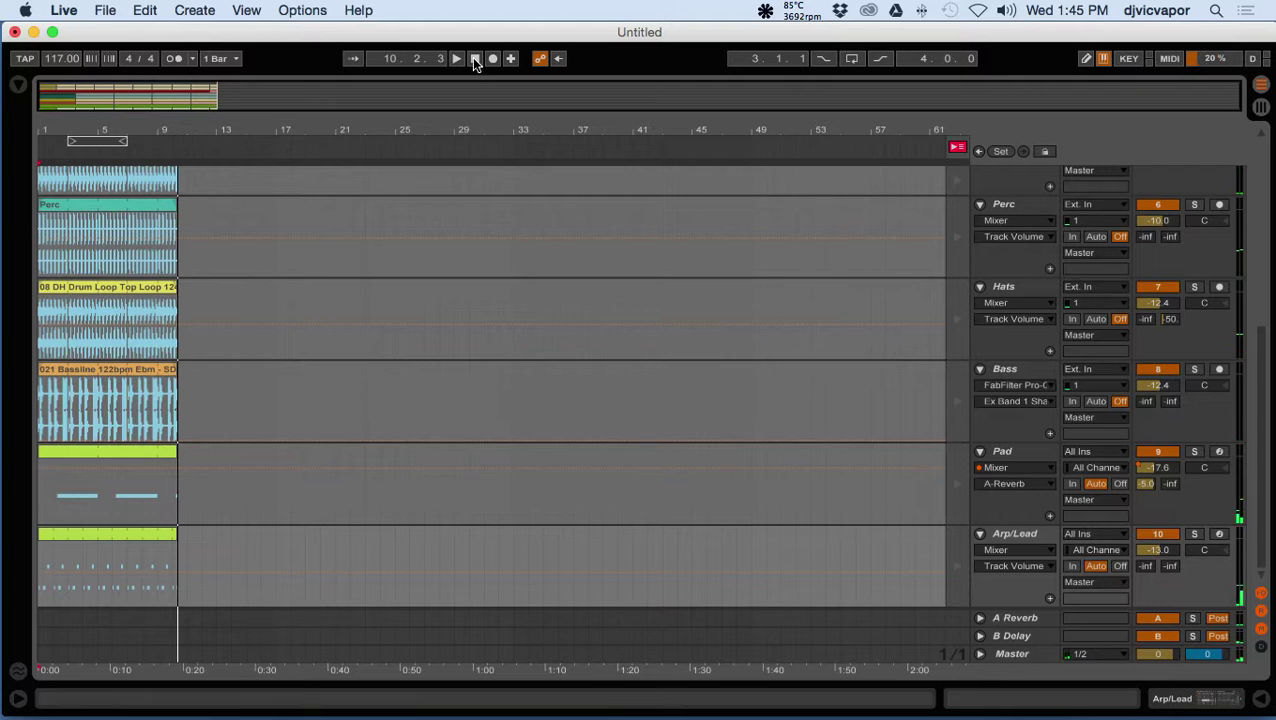
Return all tracks from session clips to playback of the recorded arrangement.
click(944, 148)
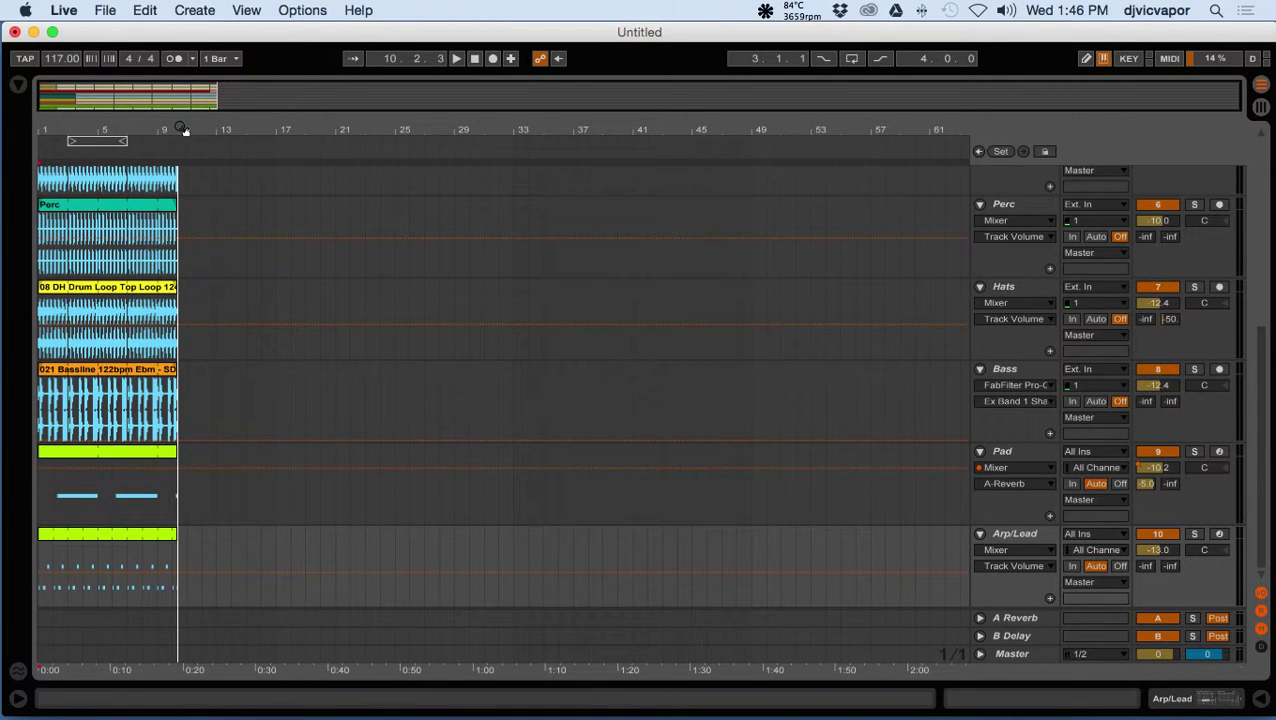
mouse_move(181, 128)
mouse_down()
mouse_move(250, 180)
mouse_move(293, 180)
mouse_move(190, 133)
mouse_up()
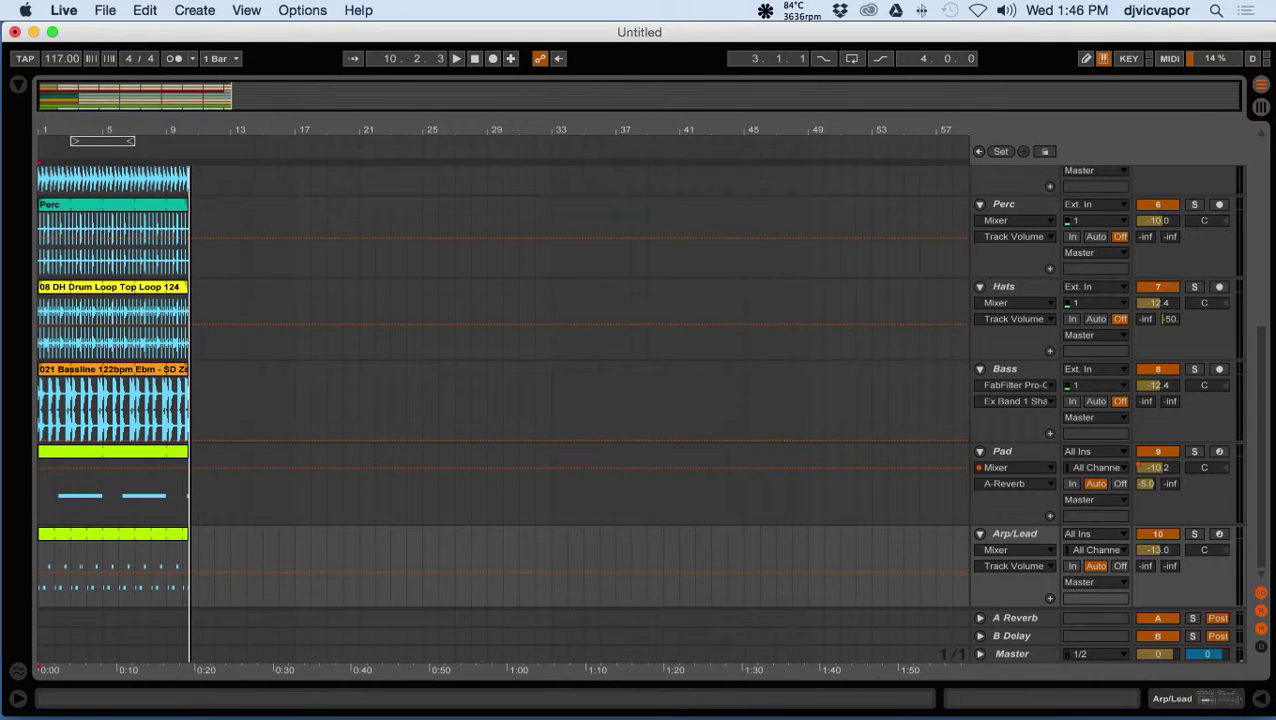
scroll(903, 232, up, 6)
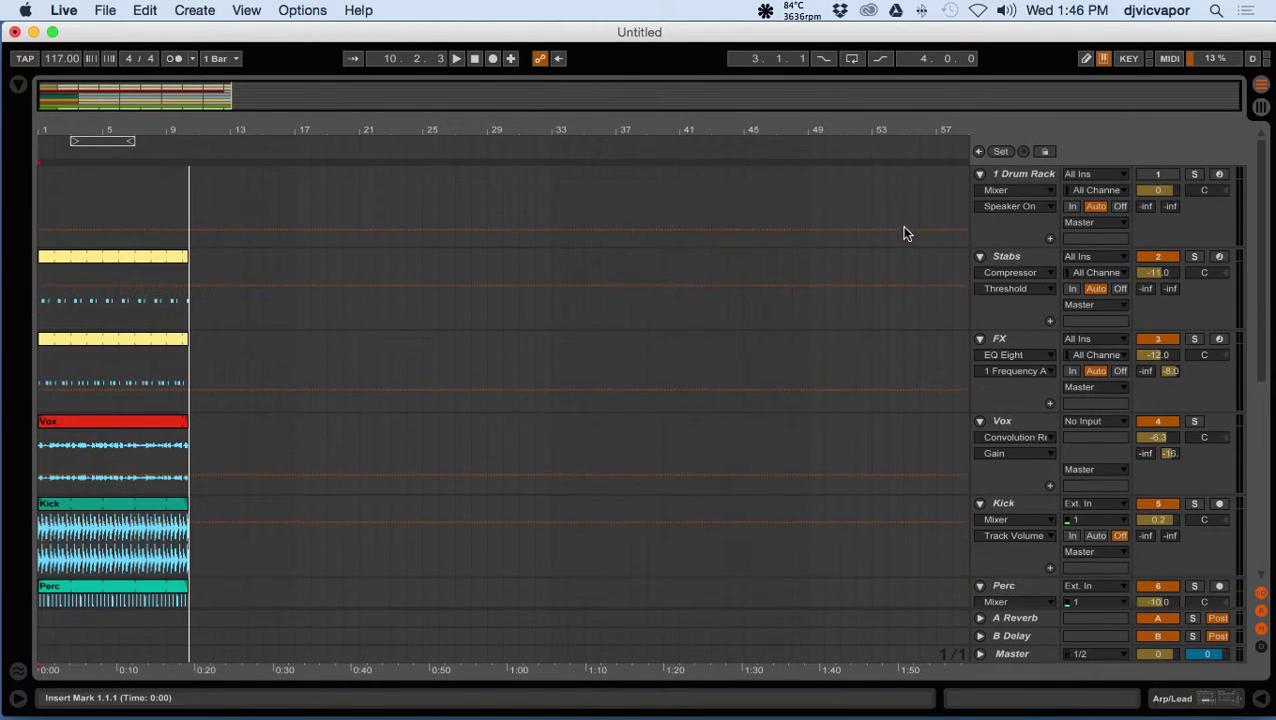
Fold all ten tracks in the arrangement, from 1 Drum Rack down to Arp/Lead.
click(979, 174)
click(979, 191)
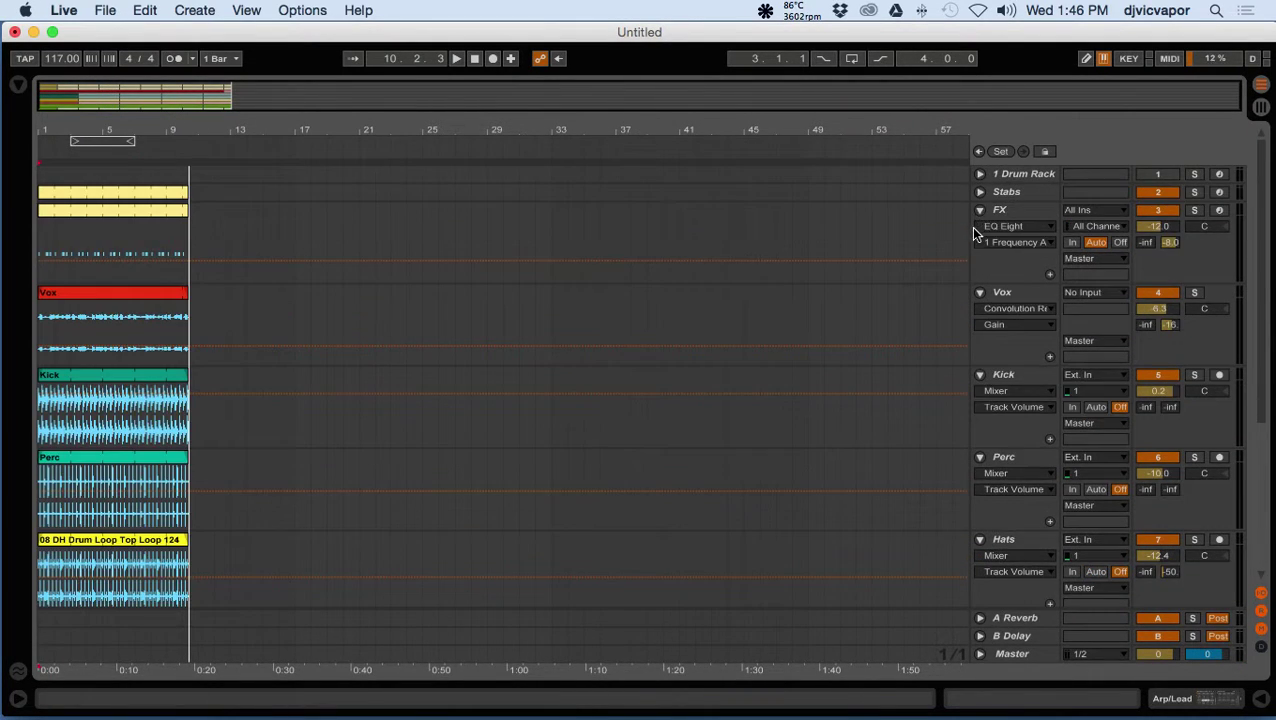
click(979, 211)
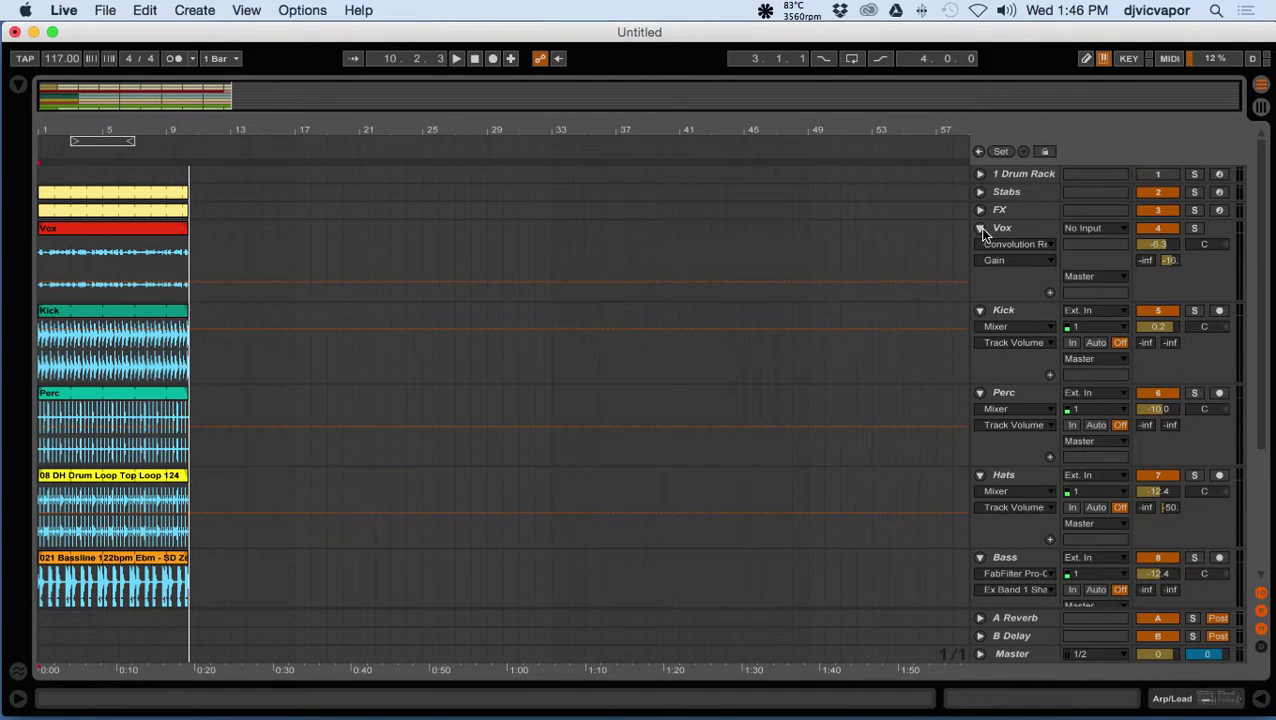
click(980, 229)
click(979, 246)
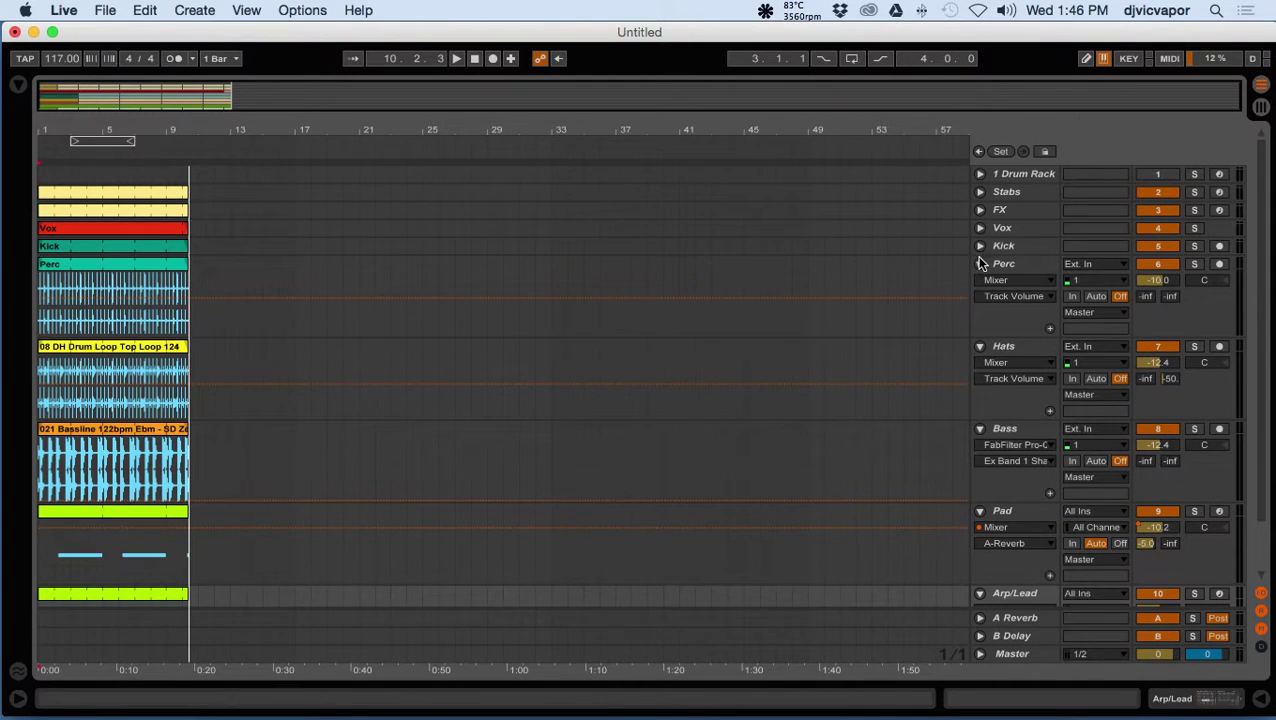
click(979, 264)
click(980, 282)
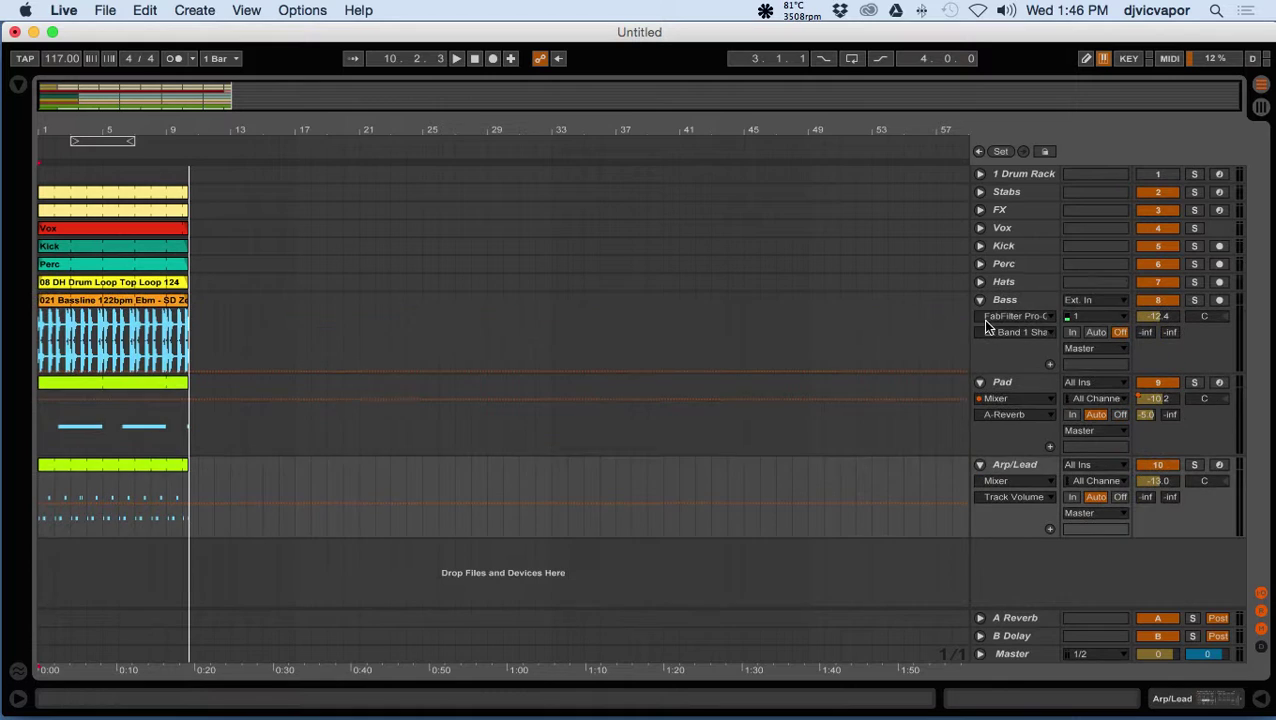
click(980, 300)
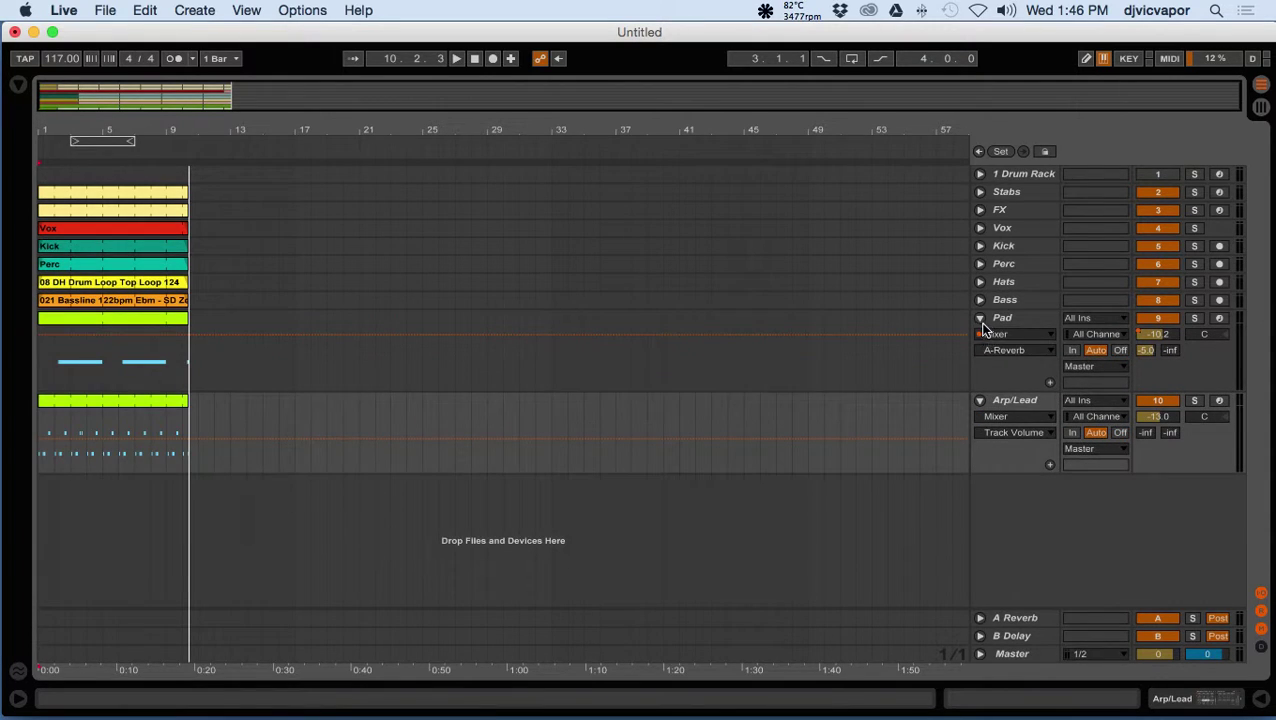
click(980, 318)
click(980, 337)
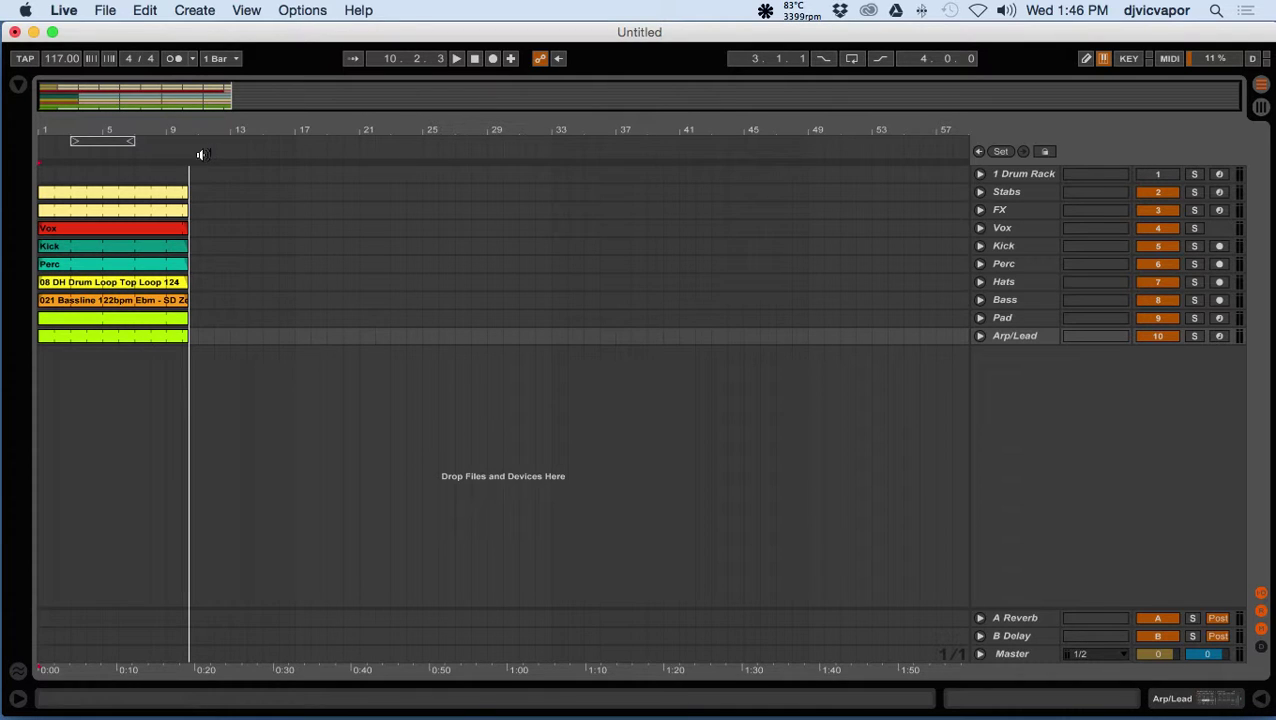
Trim the ends of the recorded clips on all tracks back to the start of bar 9.
click(194, 336)
drag(175, 330, 175, 186)
drag(161, 124, 199, 128)
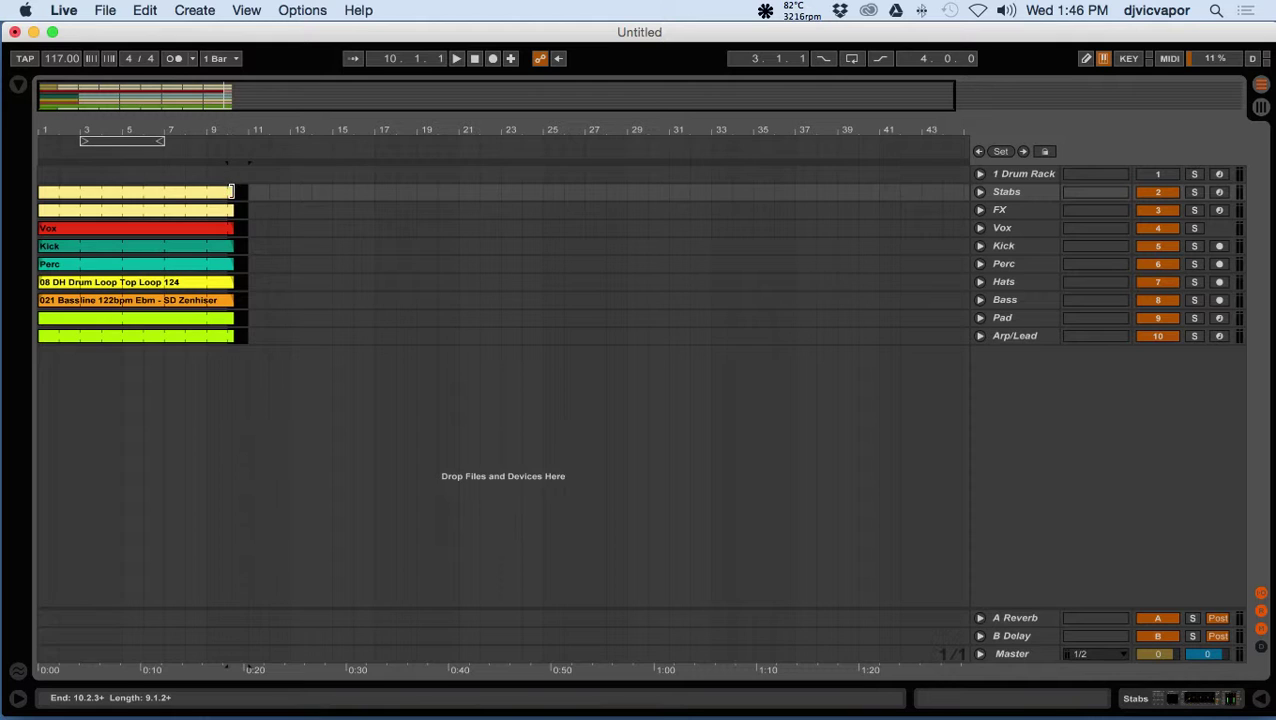
drag(231, 191, 209, 195)
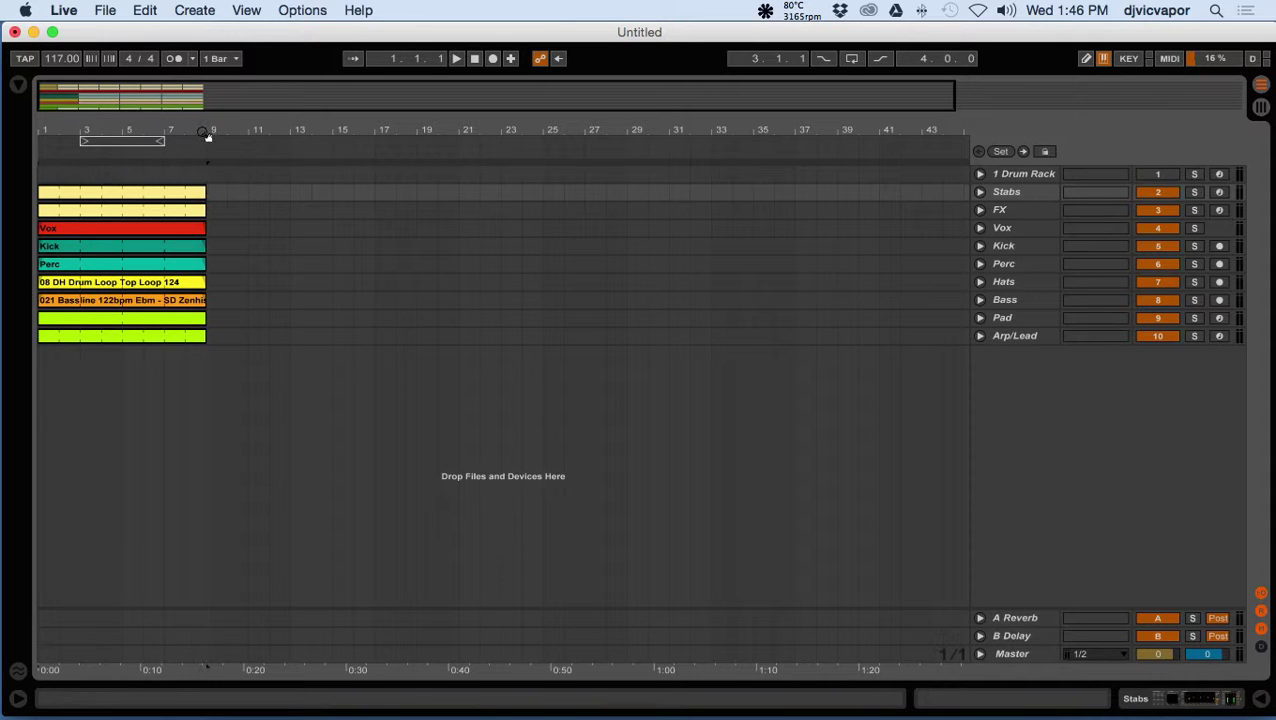
Consolidate the recorded material from bar 1 to bar 9 into one continuous clip per track.
drag(208, 134, 246, 130)
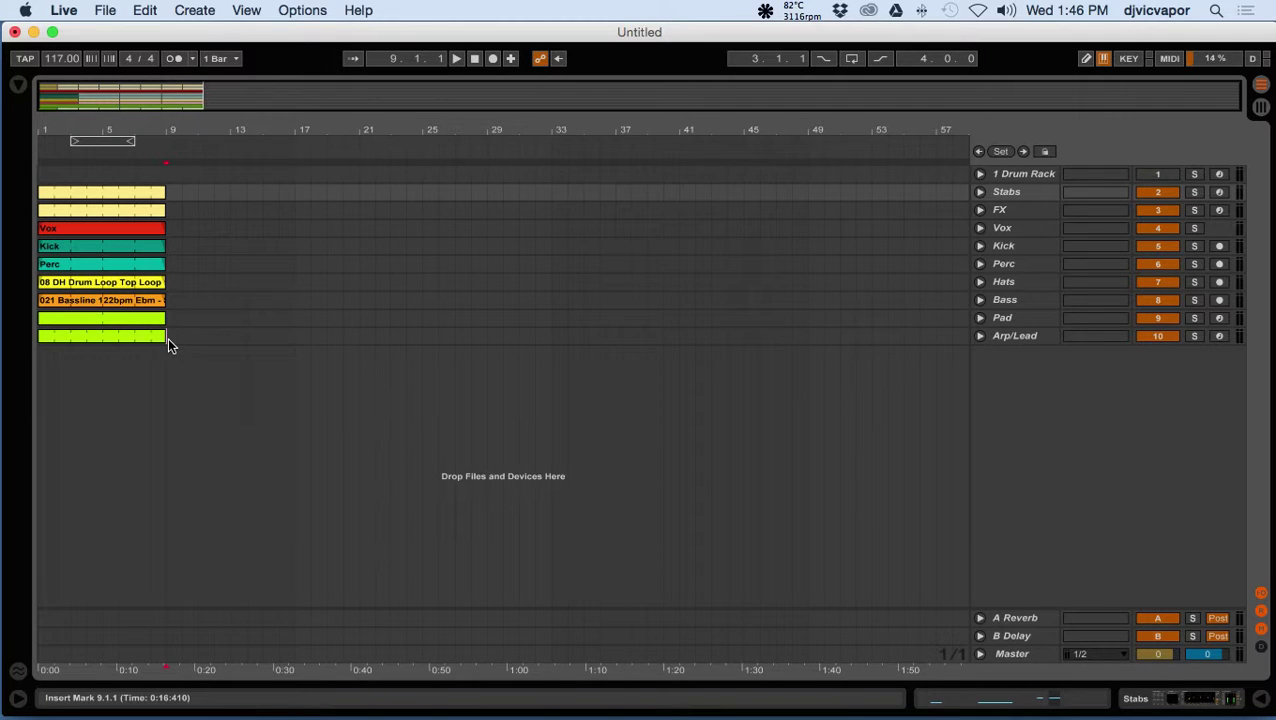
right_click(57, 190)
click(71, 293)
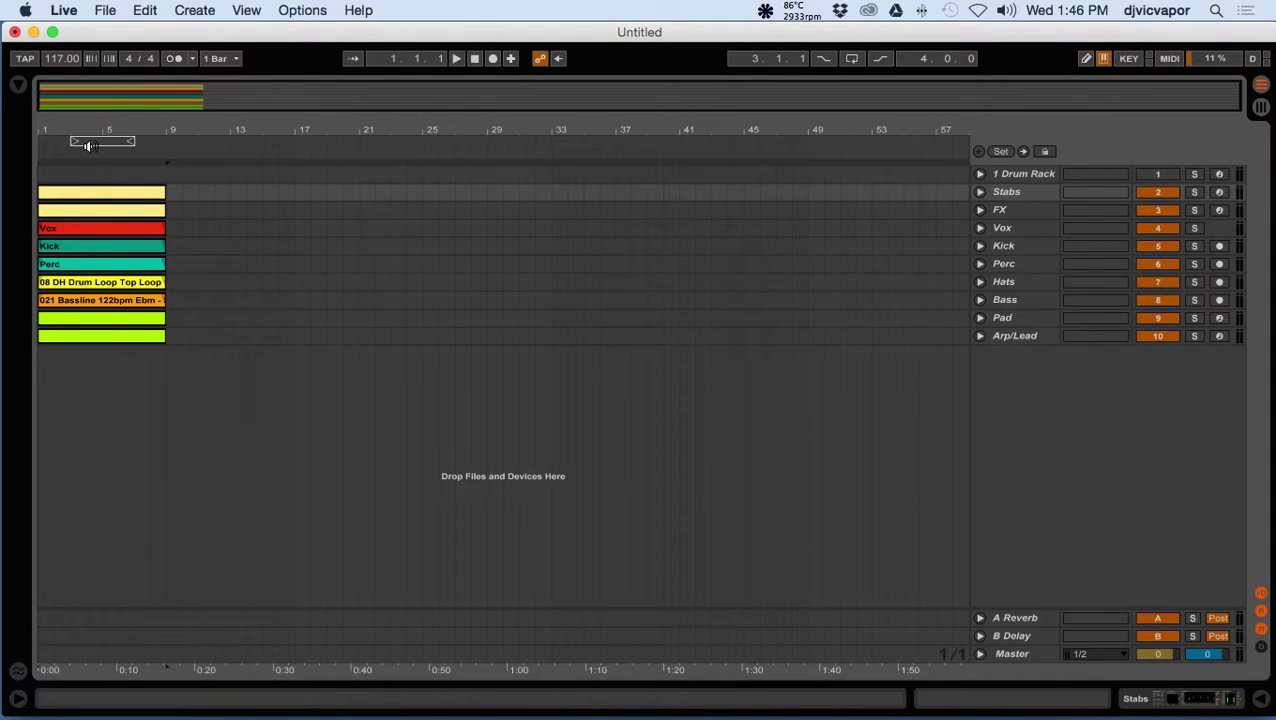
Set the arrangement loop brace to start at 1.1.1 with a length of 8 bars.
drag(73, 143, 40, 145)
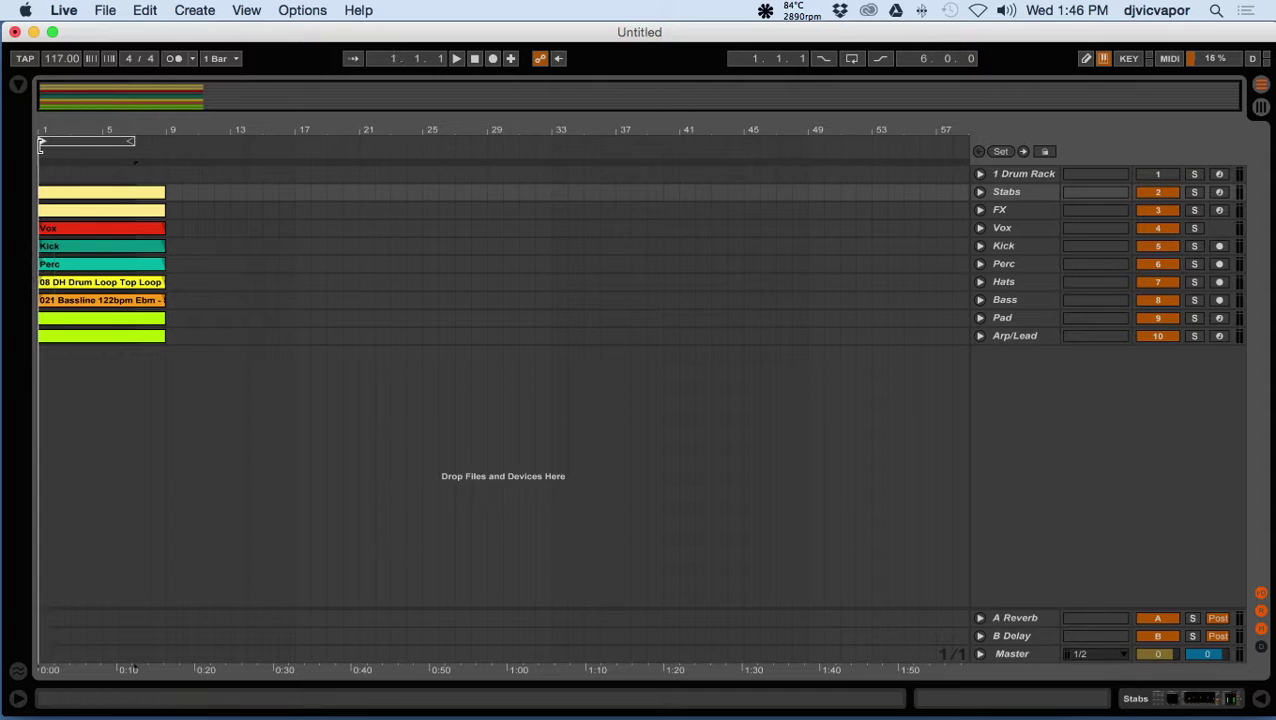
drag(134, 145, 166, 146)
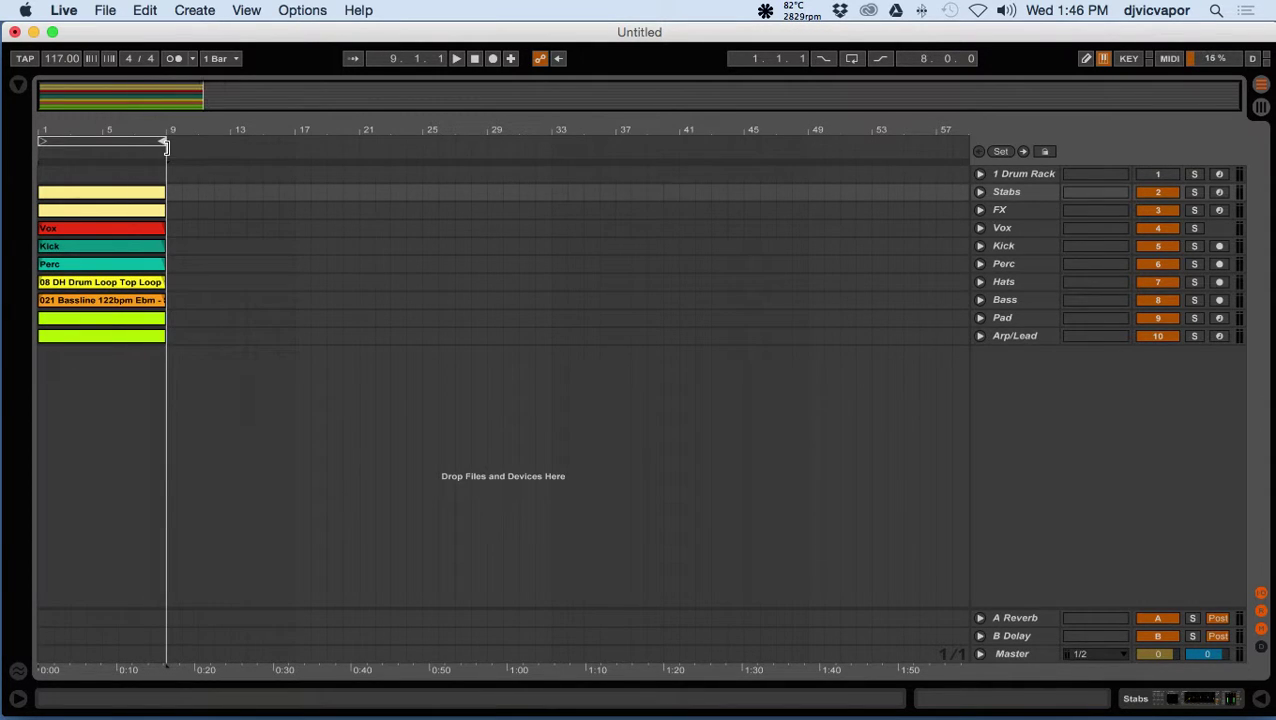
Play the eight-bar arrangement from 1.1.1 to check it, and stop playback.
click(475, 58)
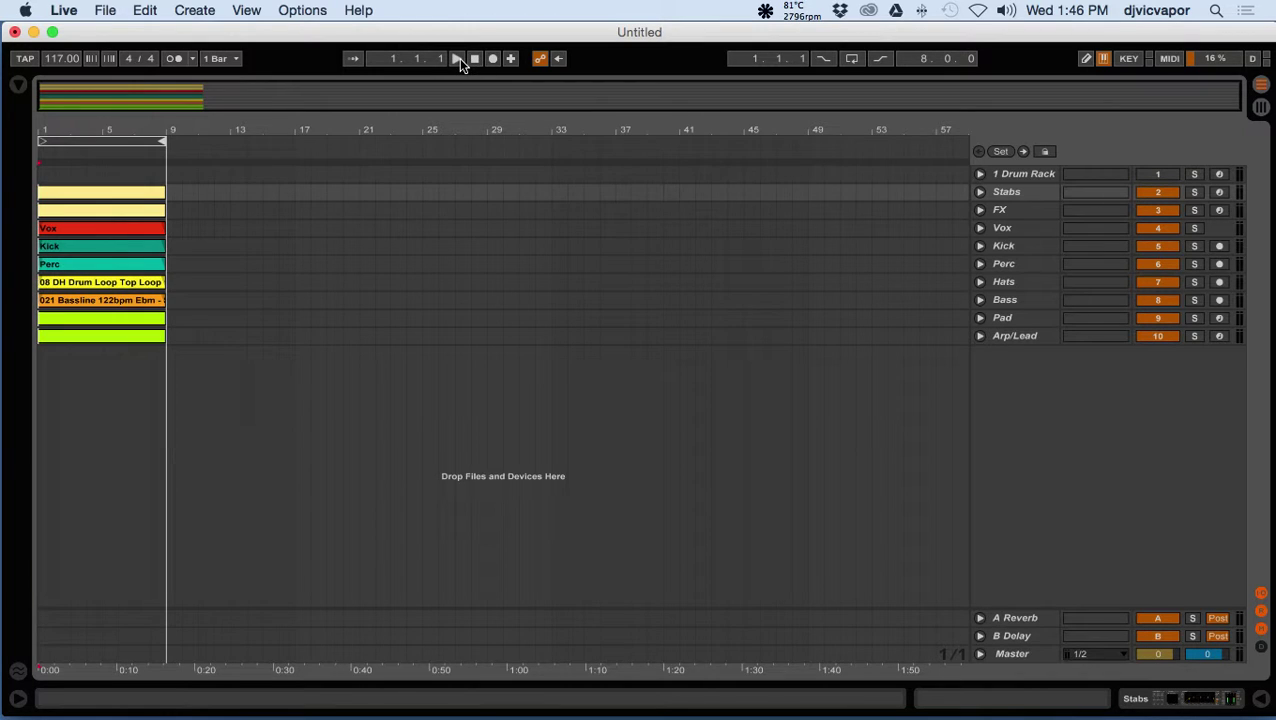
click(458, 58)
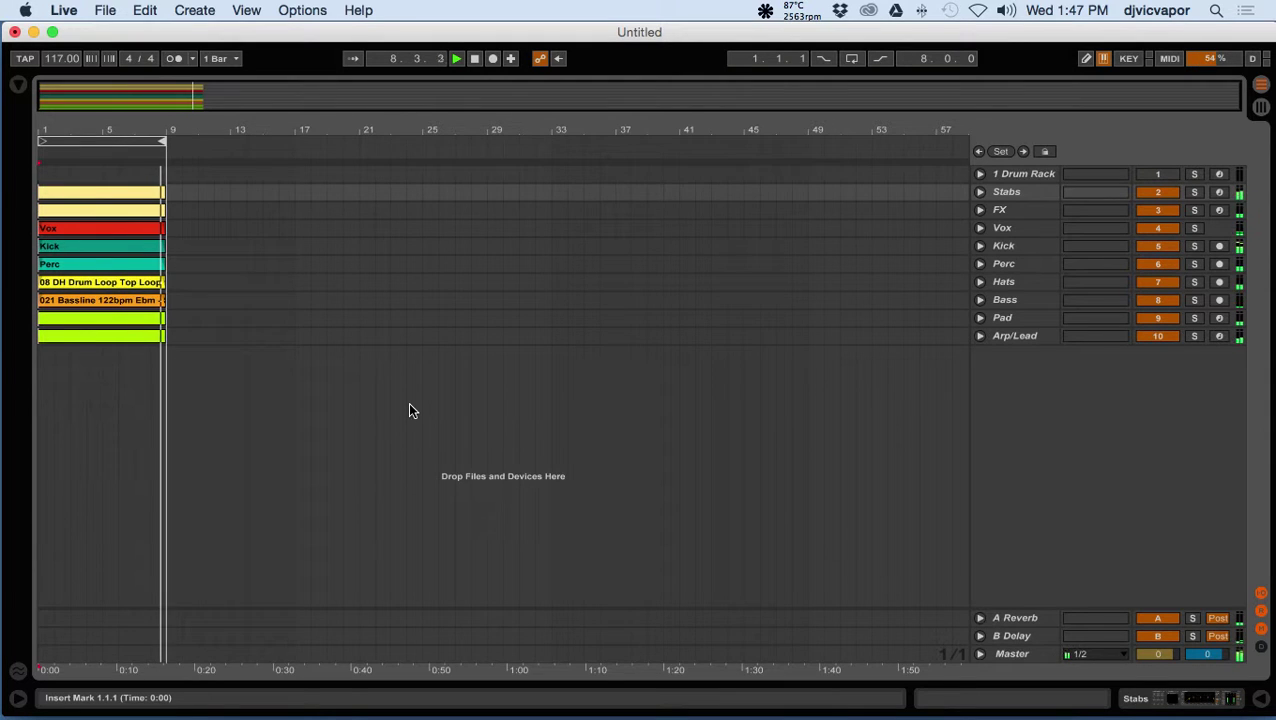
click(472, 60)
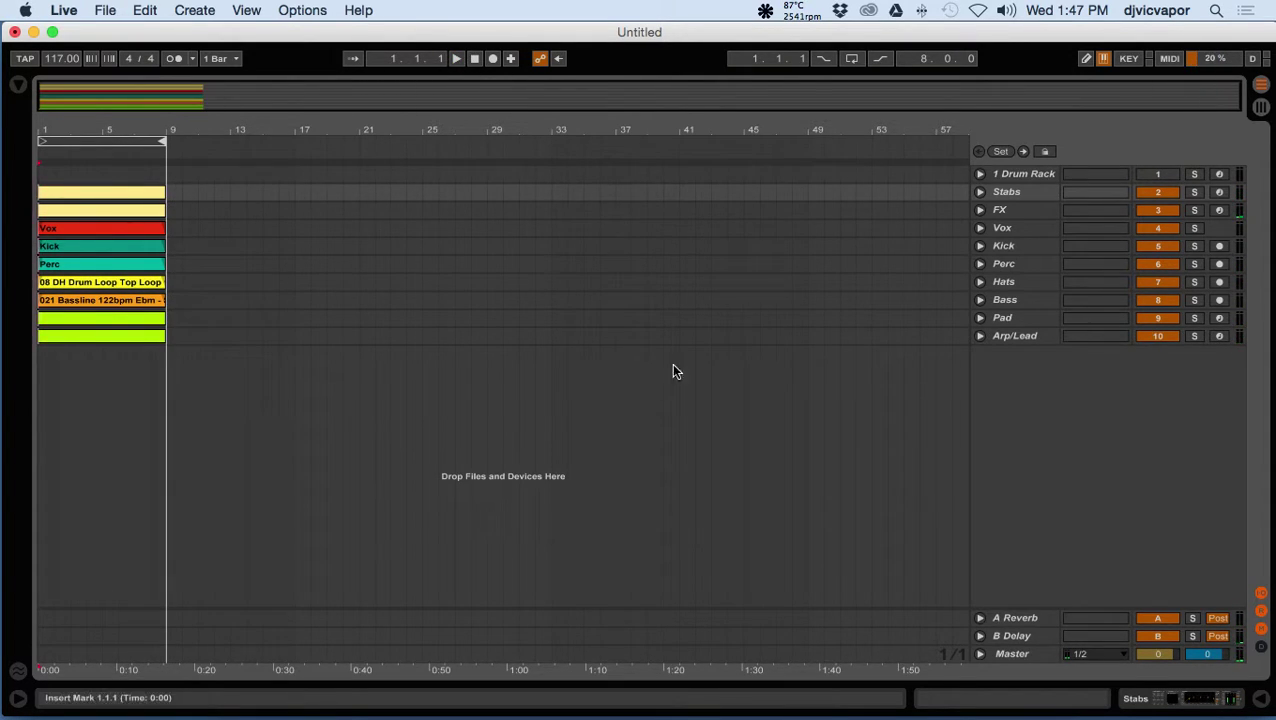